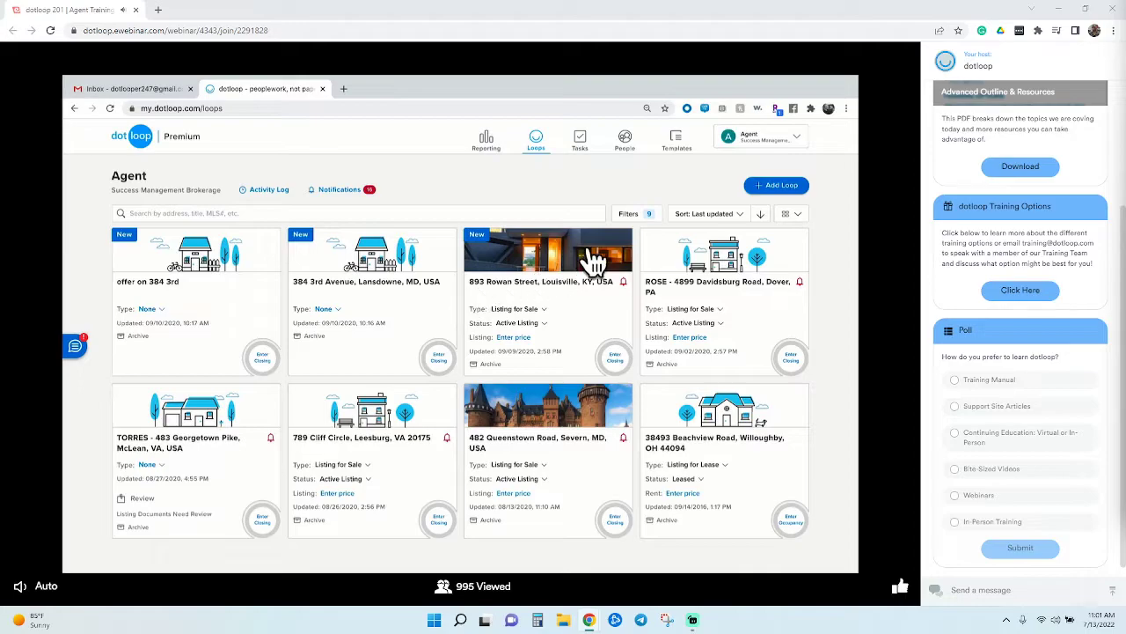
Go to My Account from the agent profile menu at the top right
left_click(803, 144)
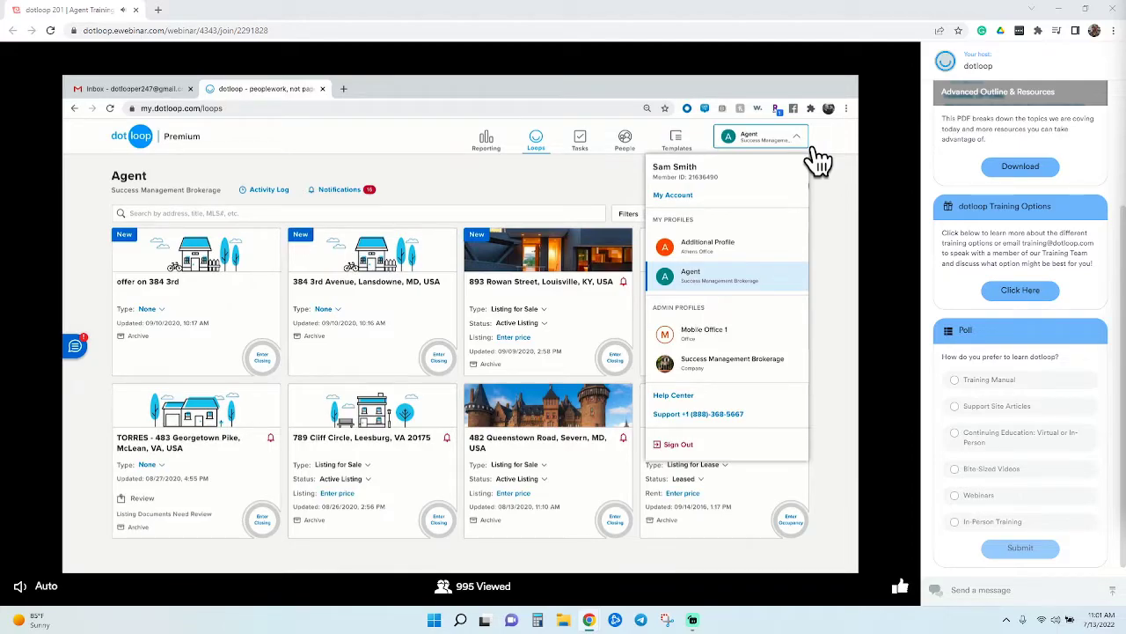
left_click(673, 195)
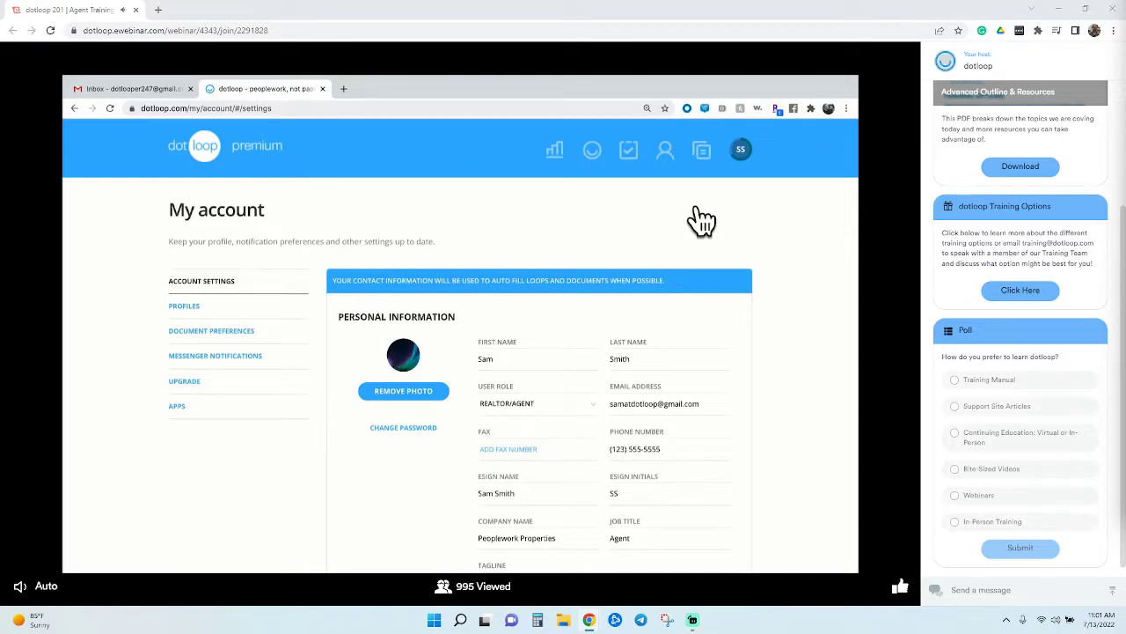
Scroll down through the Personal folder's document templates
scroll(789, 276, "down", 1)
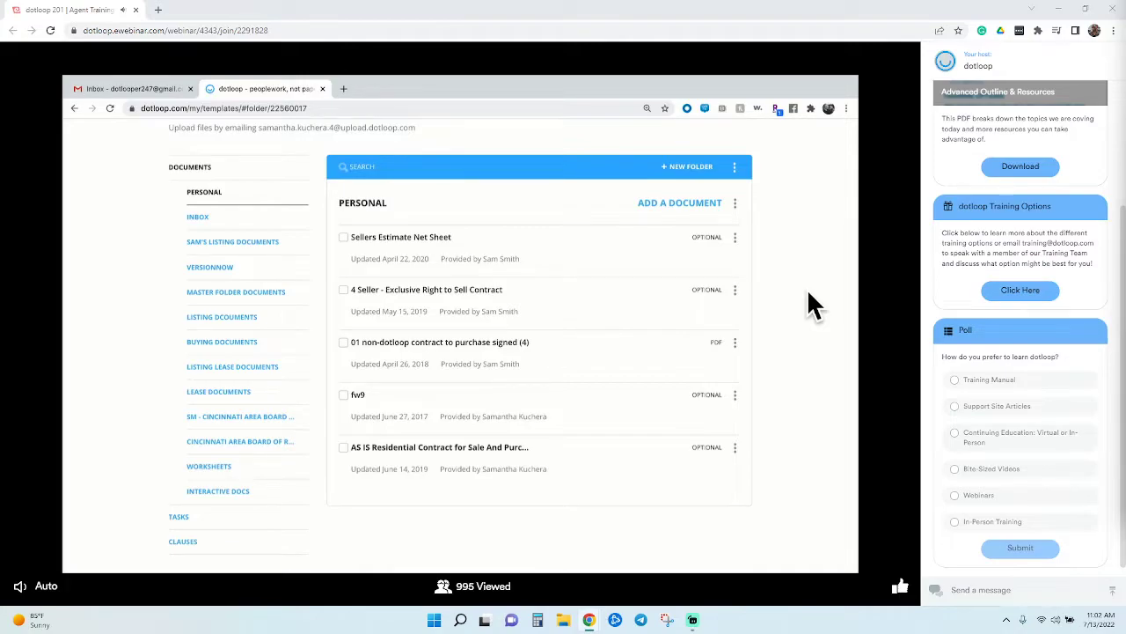
Scroll back up the templates page to reach the saved Clauses list
scroll(809, 292, "up", 3)
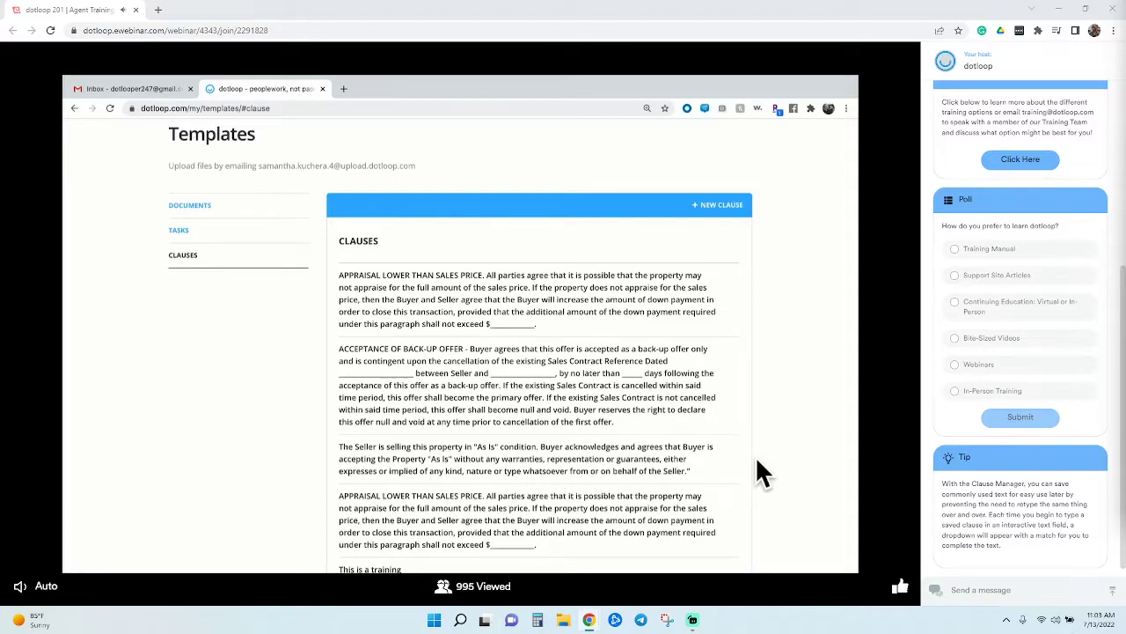
left_click(732, 209)
left_click(547, 380)
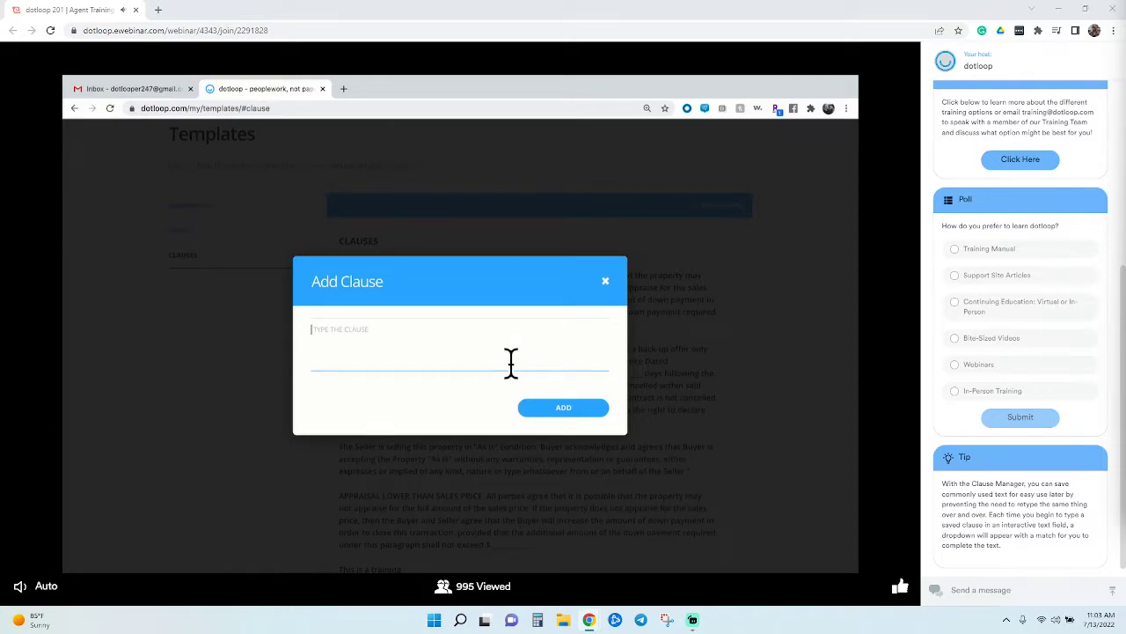
left_click(607, 283)
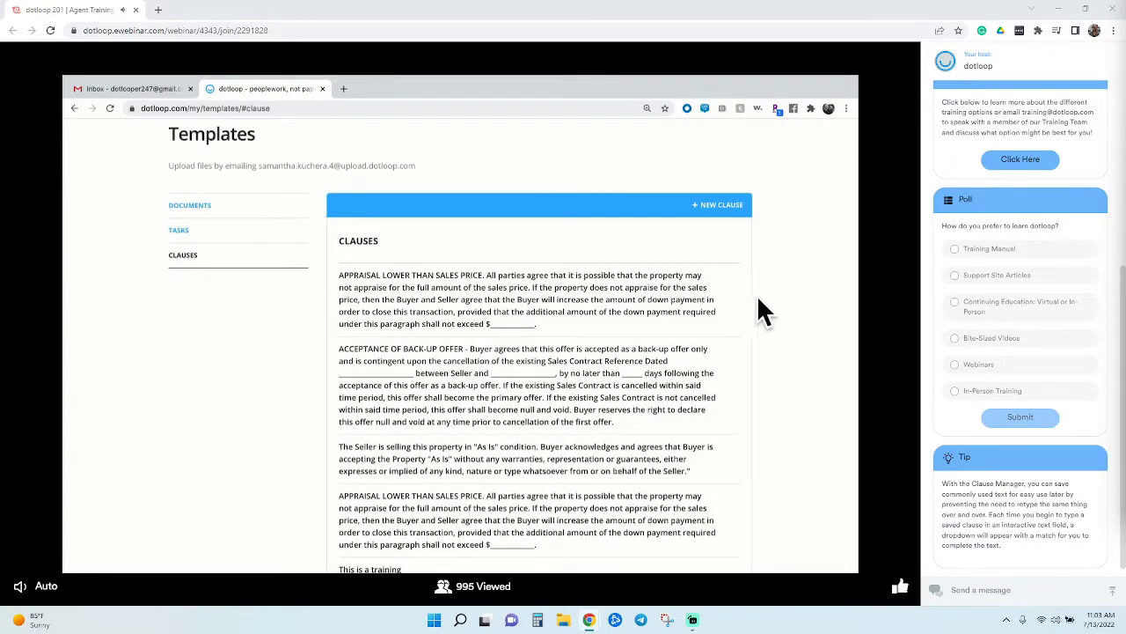
scroll(764, 454, "down", 1)
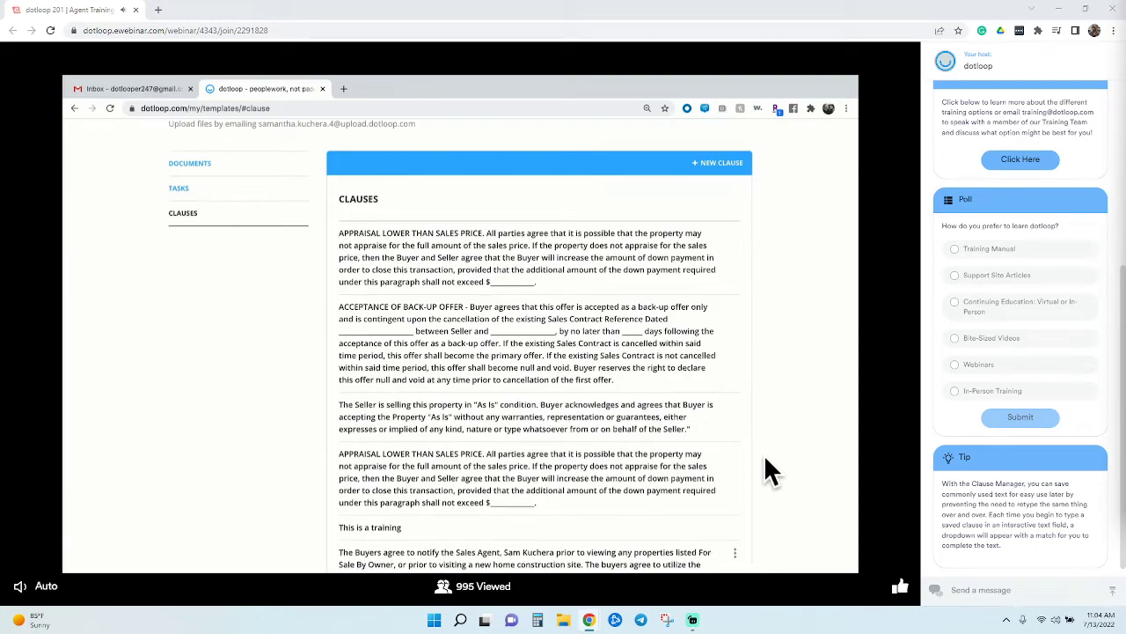
scroll(765, 457, "down", 2)
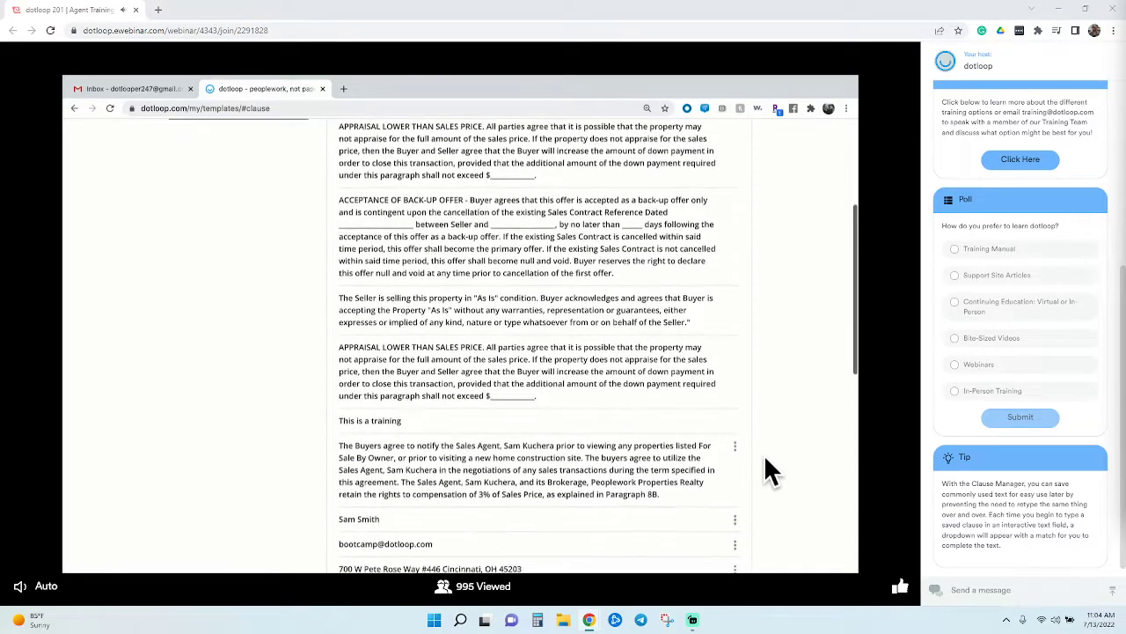
scroll(765, 458, "down", 2)
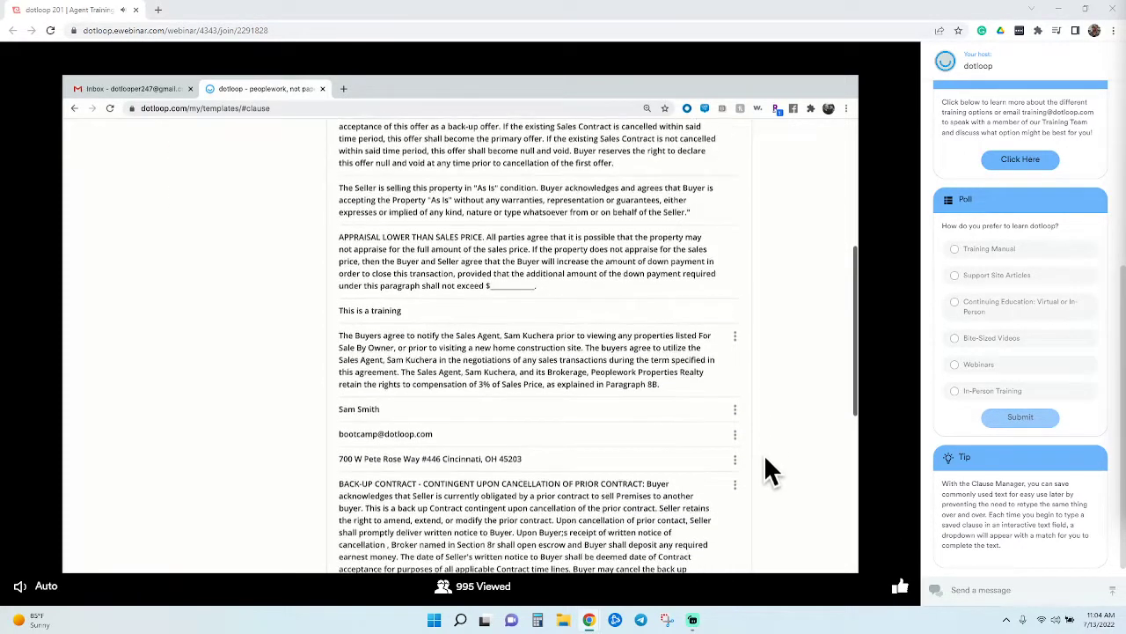
left_click(736, 337)
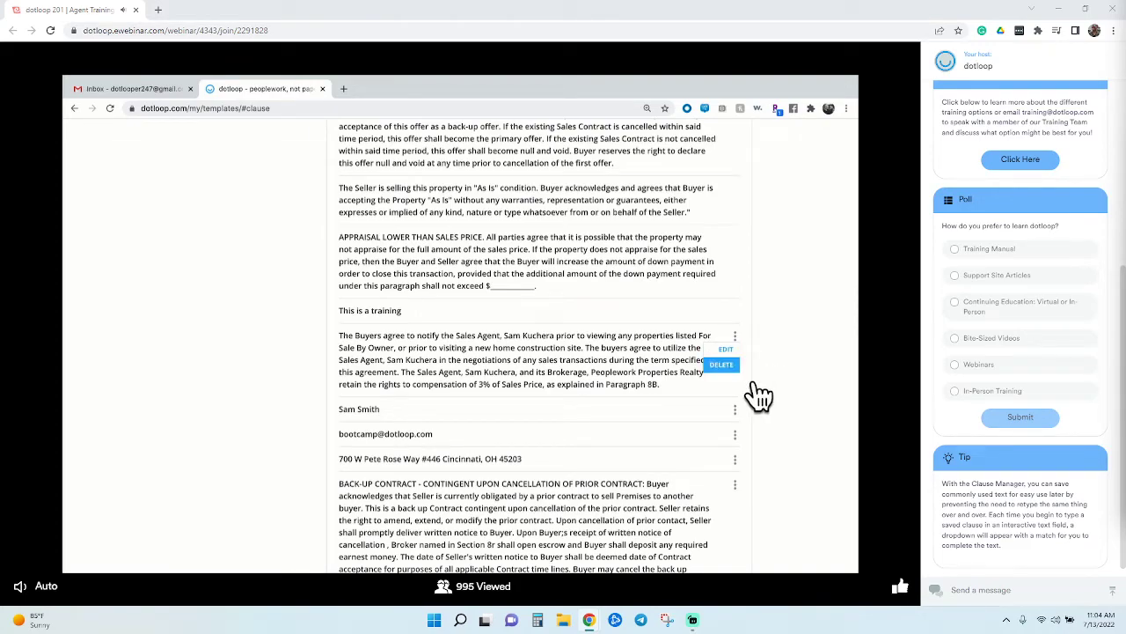
left_click(774, 380)
scroll(774, 380, "down", 1)
scroll(774, 380, "down", 3)
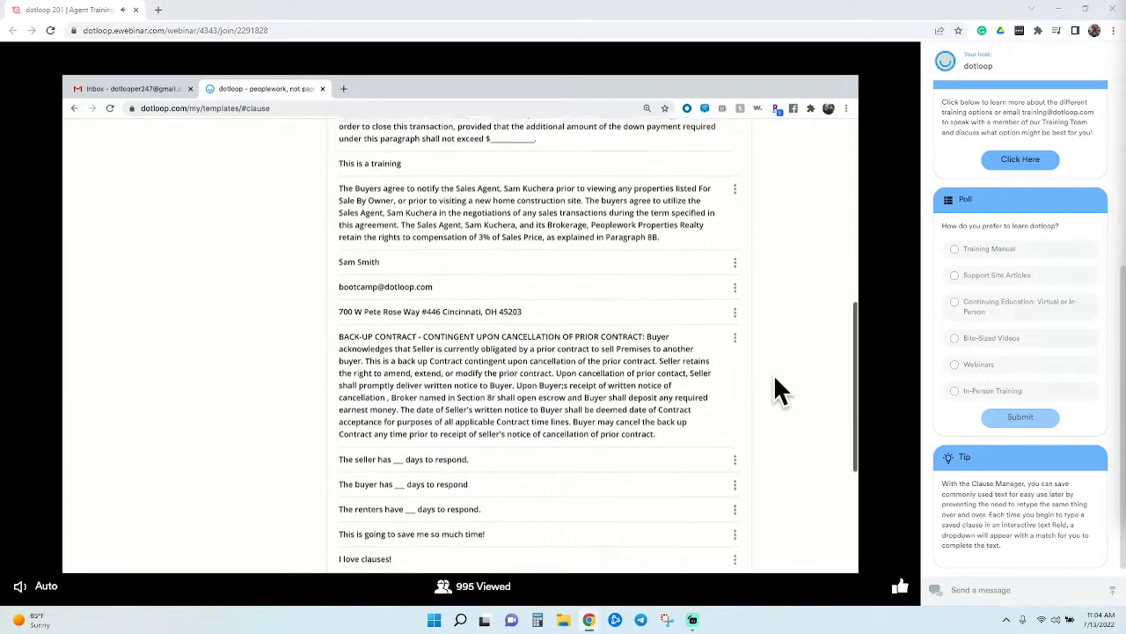
scroll(774, 390, "down", 1)
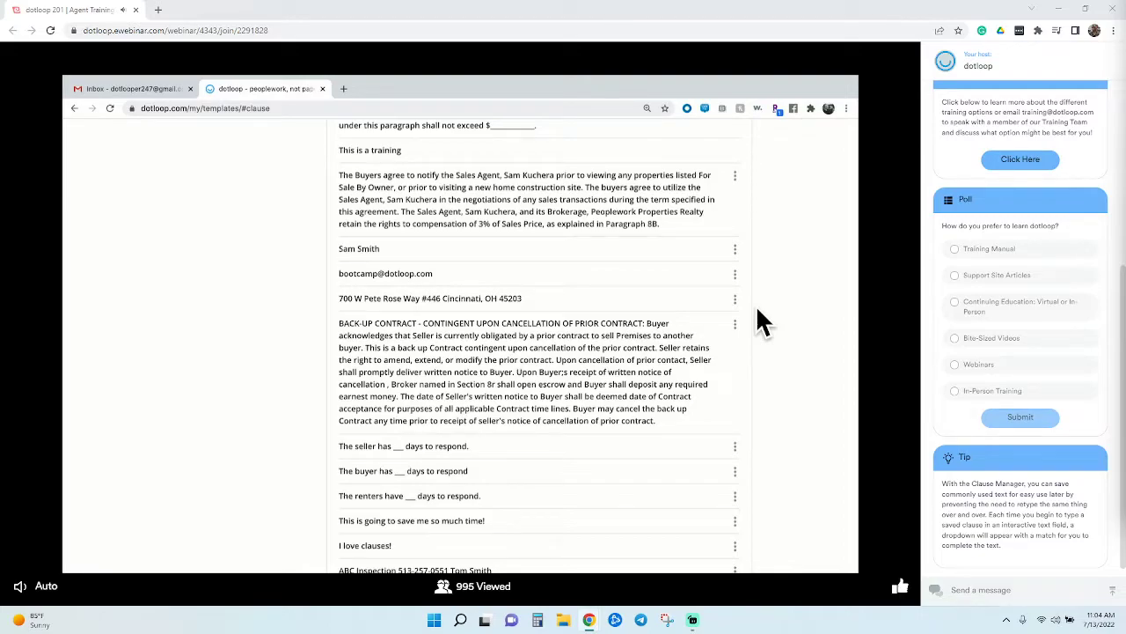
scroll(758, 309, "up", 3)
scroll(759, 320, "up", 5)
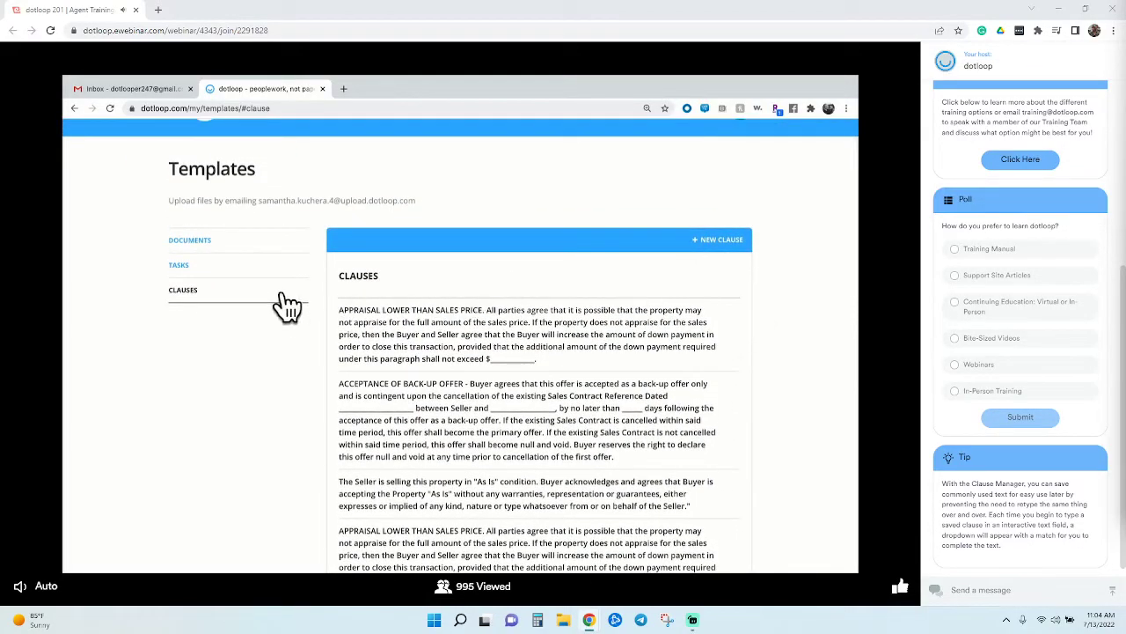
Create a new task list template named 'Sam's Tasks'
left_click(226, 273)
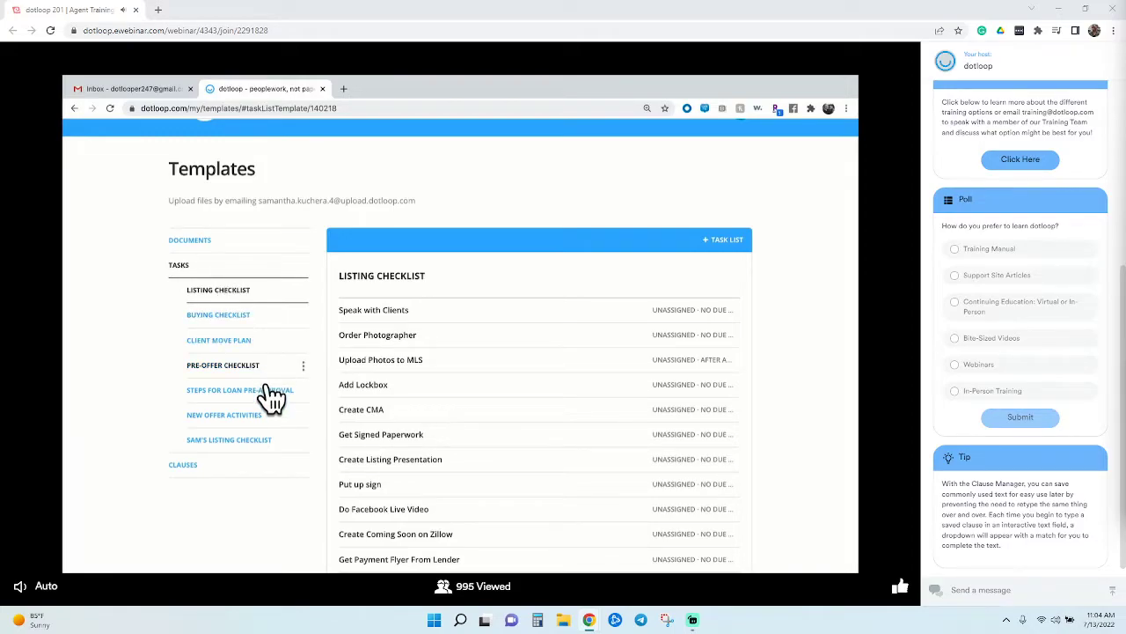
left_click(725, 247)
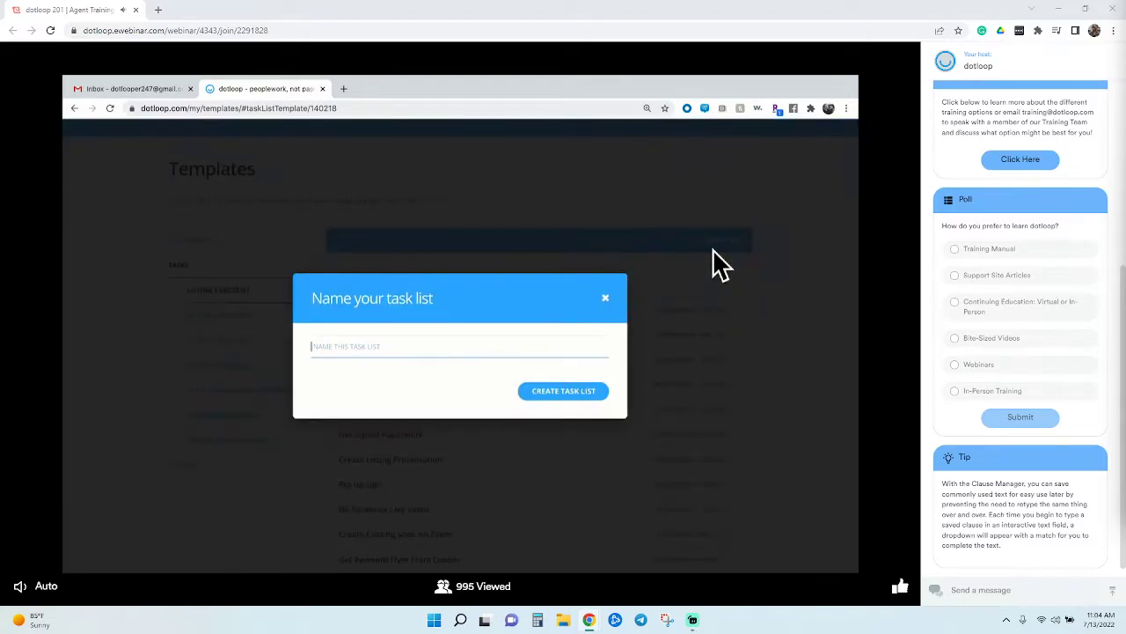
type("Sam's Tasks")
key("Return")
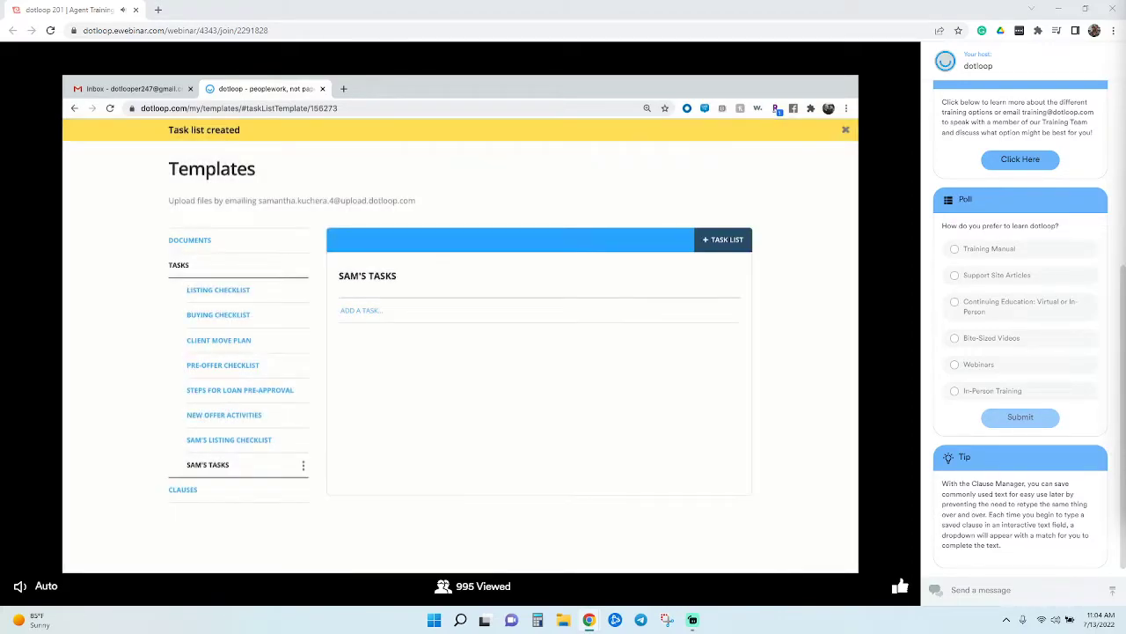
Add the tasks 'do this', 'then do this' and 'this is the last task' to the list
left_click(483, 321)
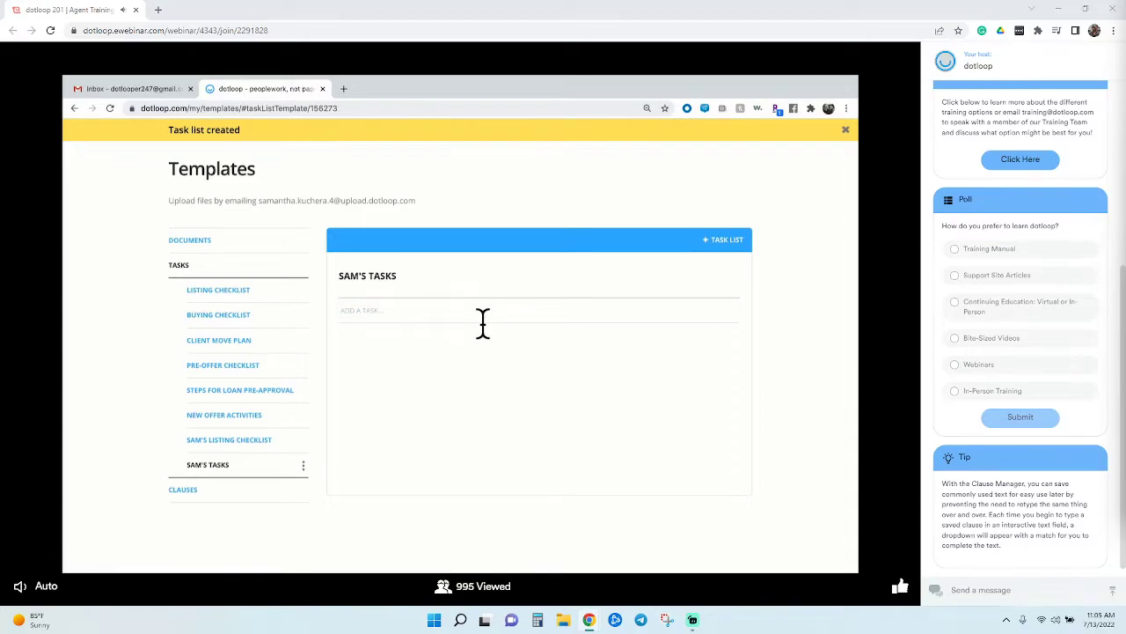
type("do this")
key("Return")
type("the")
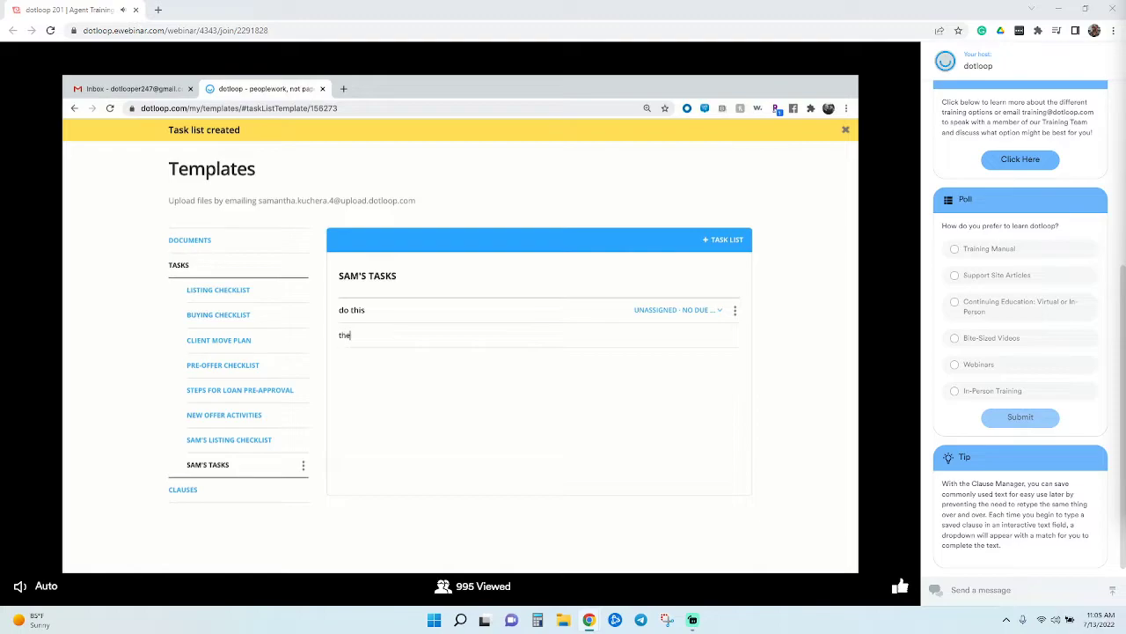
type("n do this")
key("Return")
type("this is the last task")
key("Return")
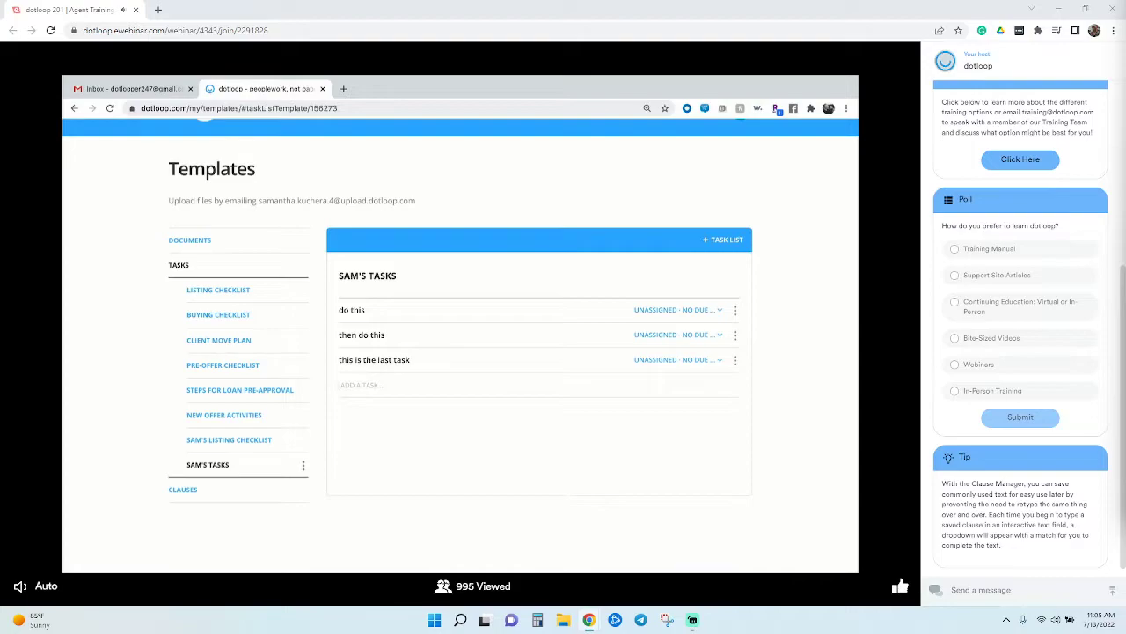
Move 'this is the last task' to the top of the task list
left_click(679, 311)
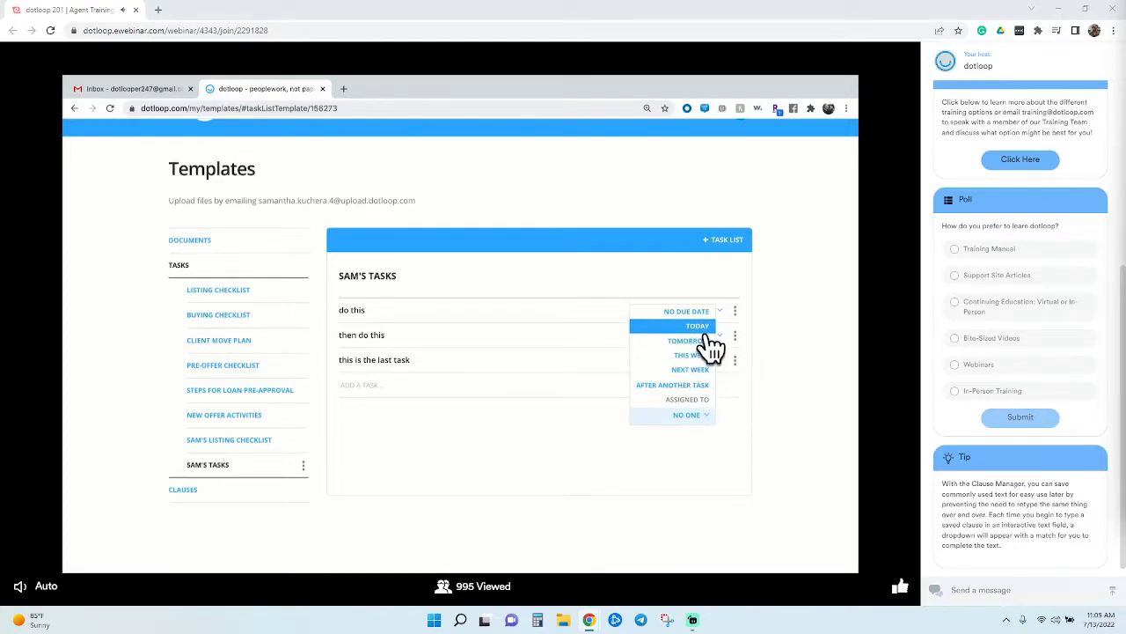
left_click(796, 325)
mouse_move(509, 374)
left_mouse_down()
mouse_move(503, 324)
mouse_move(500, 357)
left_mouse_up()
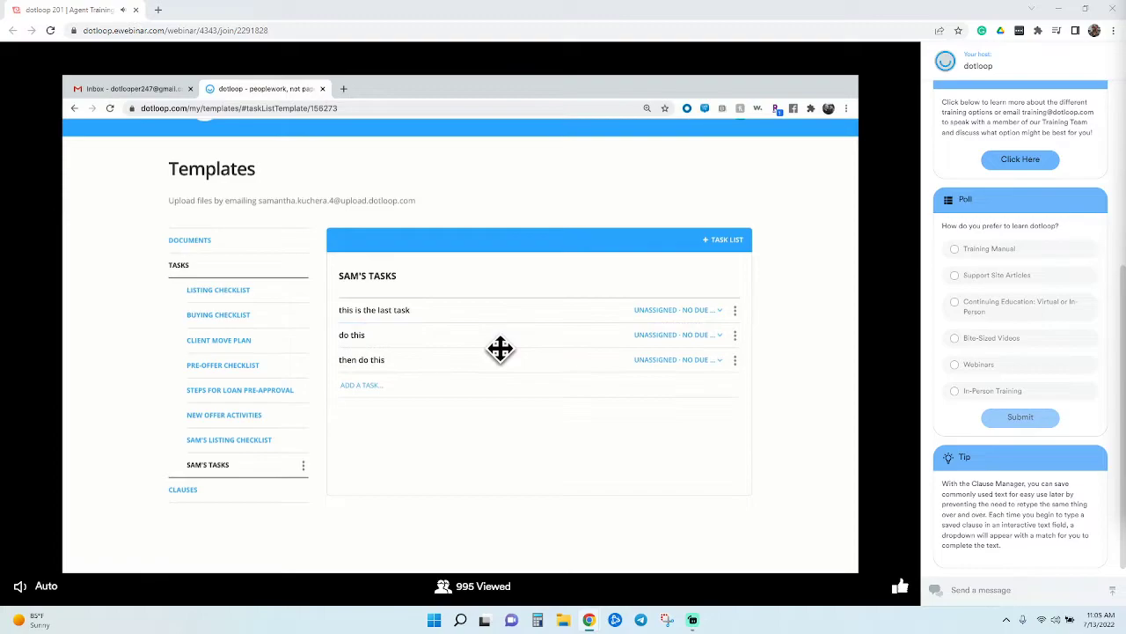
left_click(736, 360)
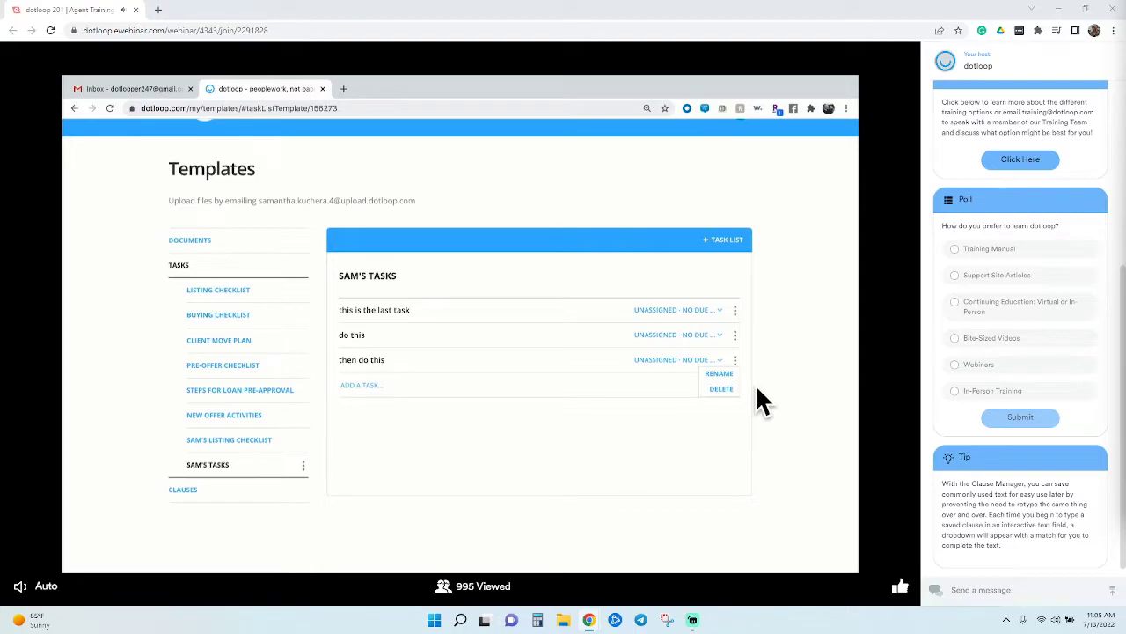
Delete the SAM'S LISTING CHECKLIST task list template
left_click(319, 459)
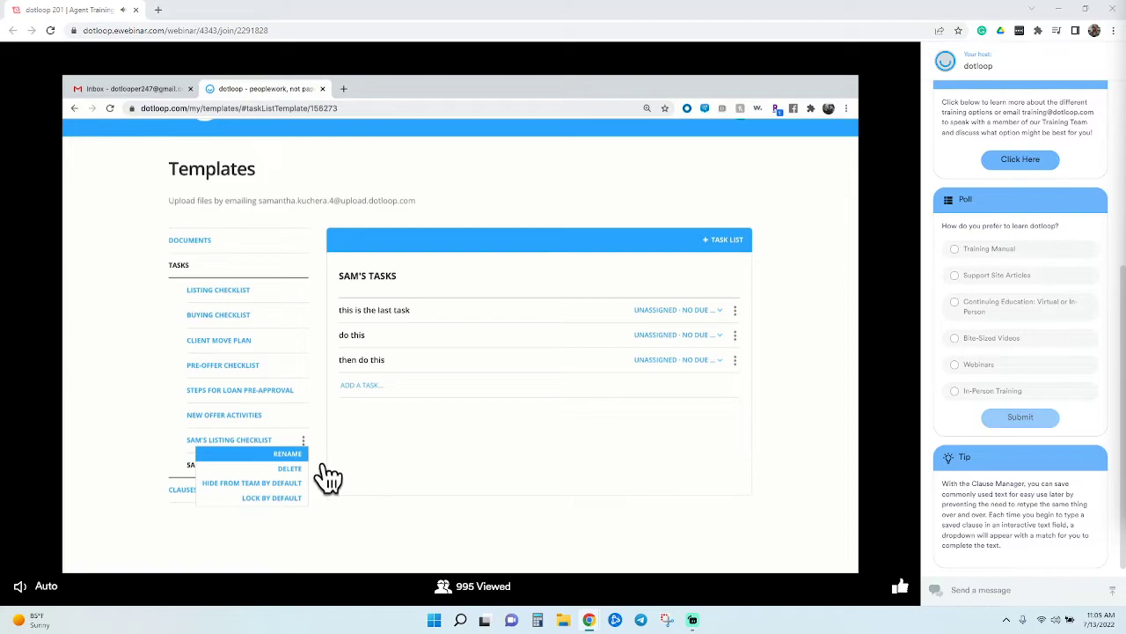
left_click(304, 470)
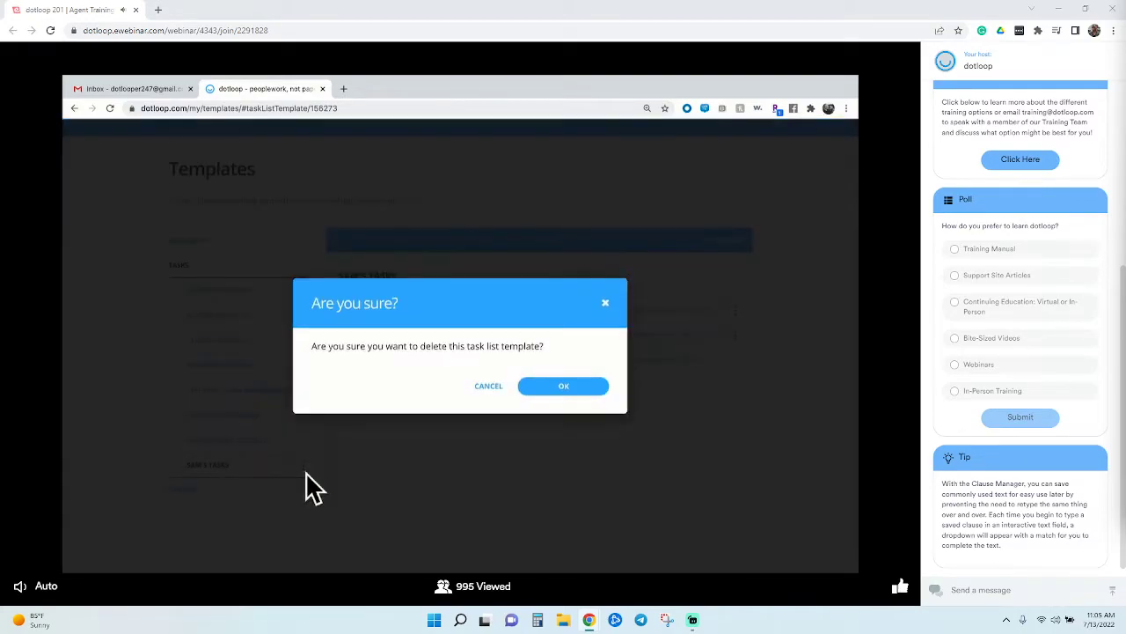
left_click(563, 391)
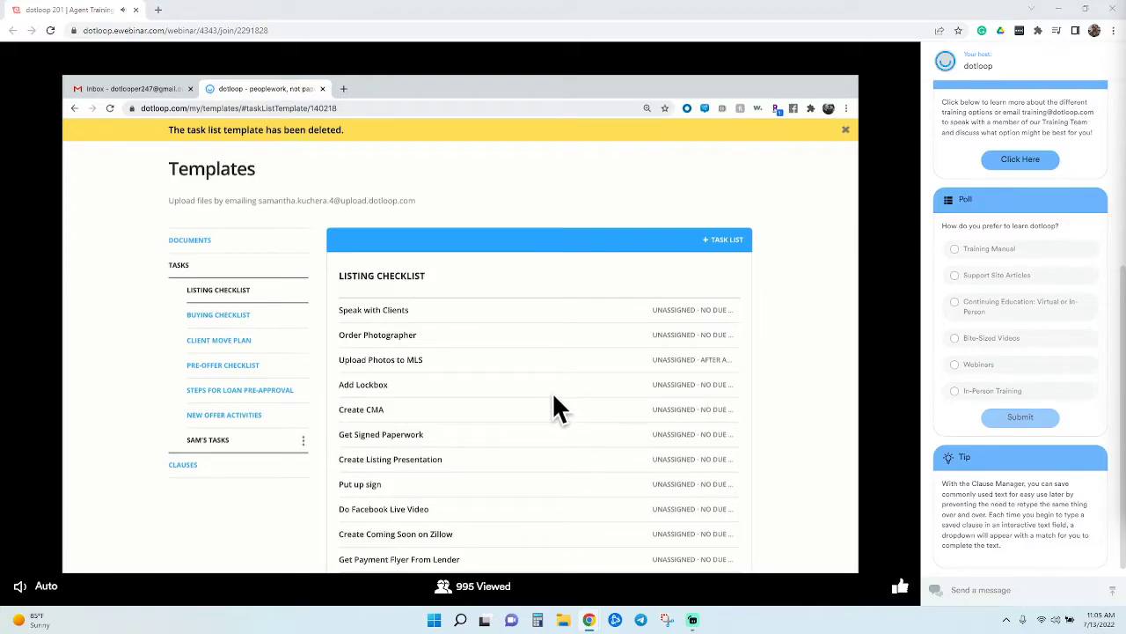
Open the Client Move Plan task template
left_click(224, 340)
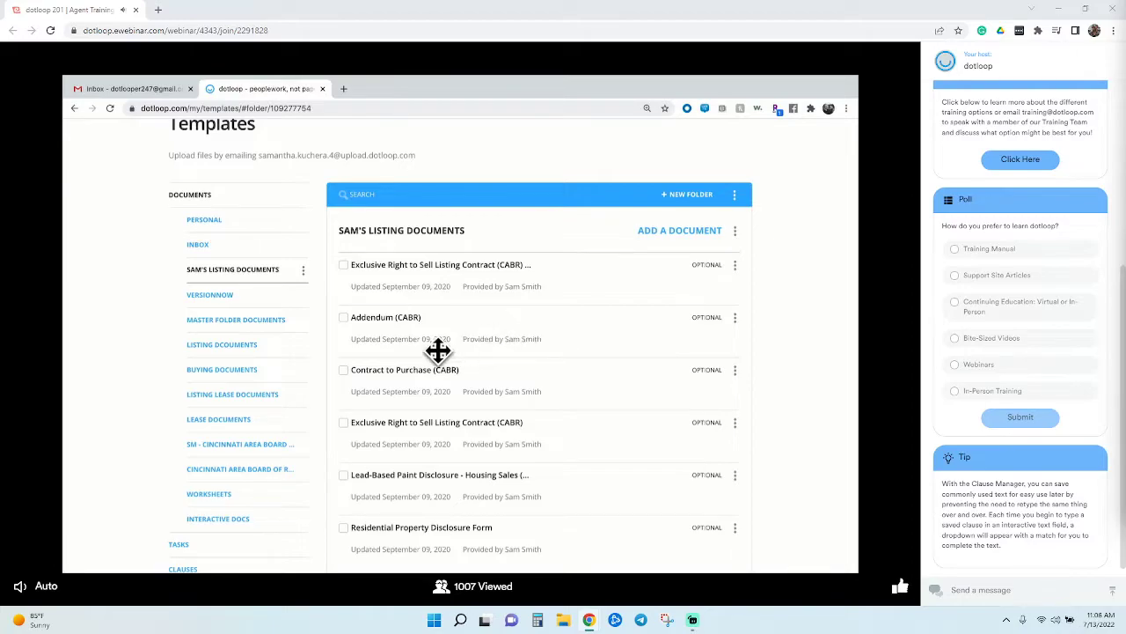
Browse the buying, Cincinnati board and Worksheets folders, then open the Listing Documents folder
left_click(260, 381)
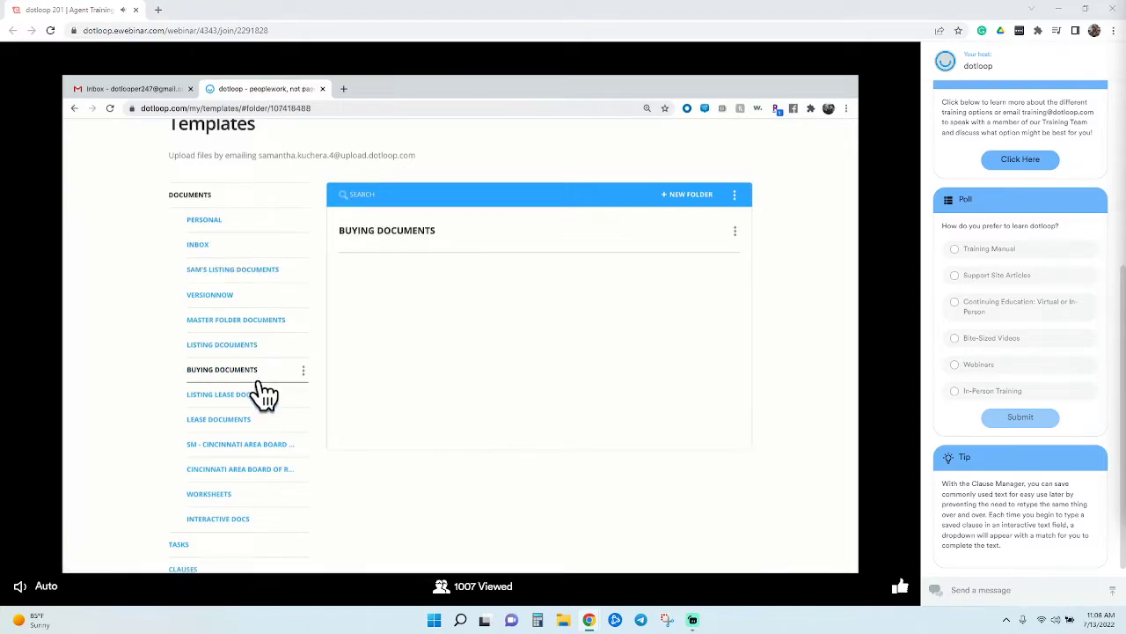
left_click(261, 351)
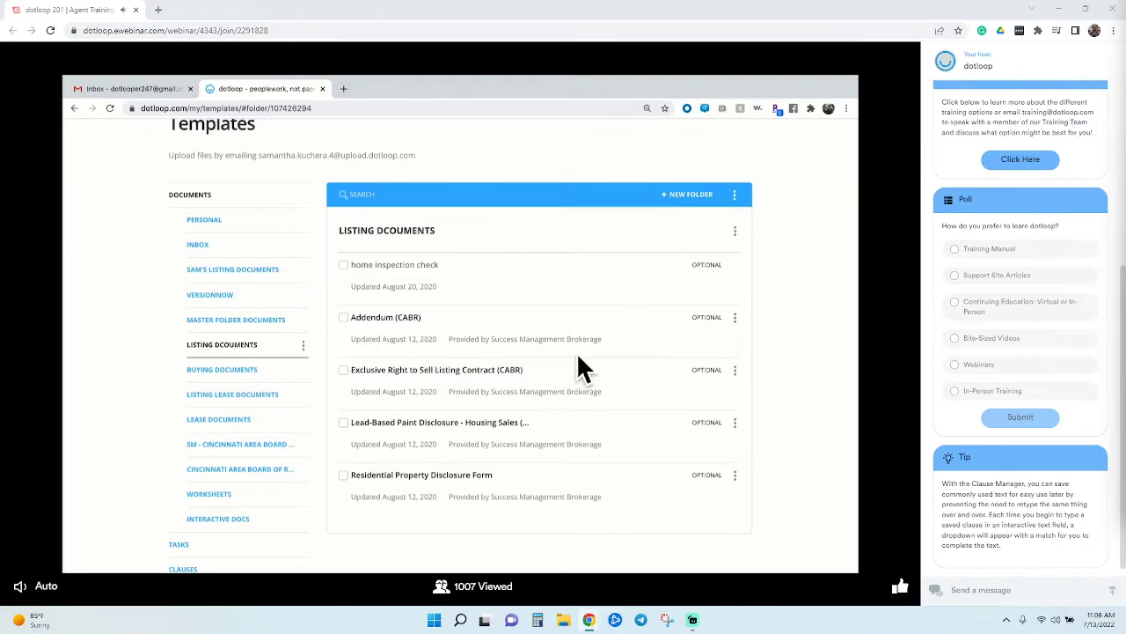
left_click(272, 480)
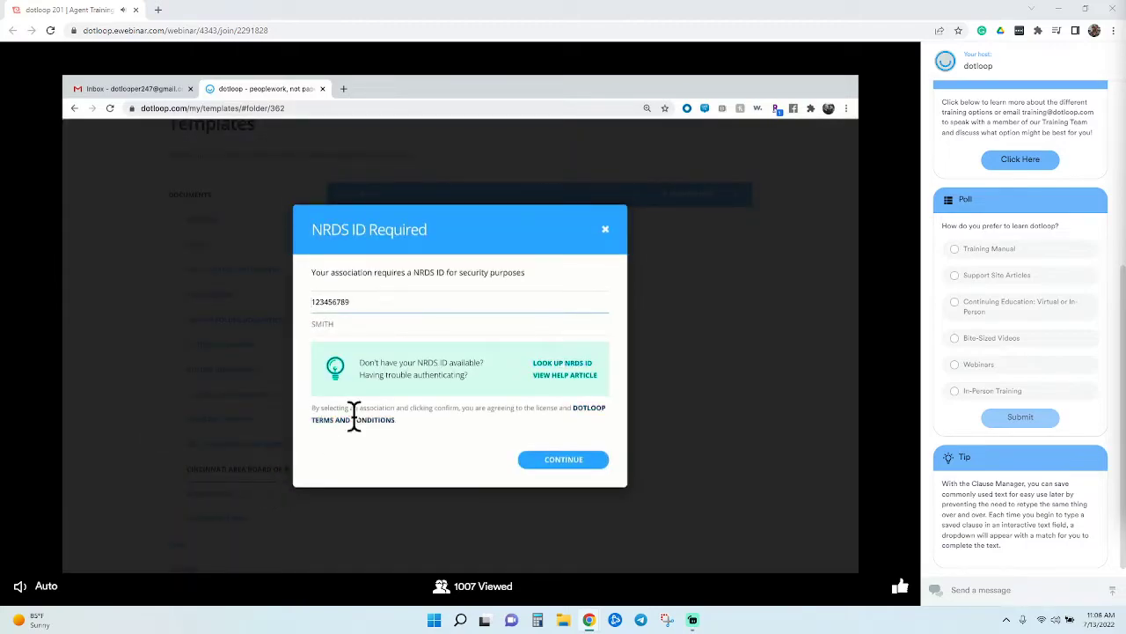
left_click(606, 231)
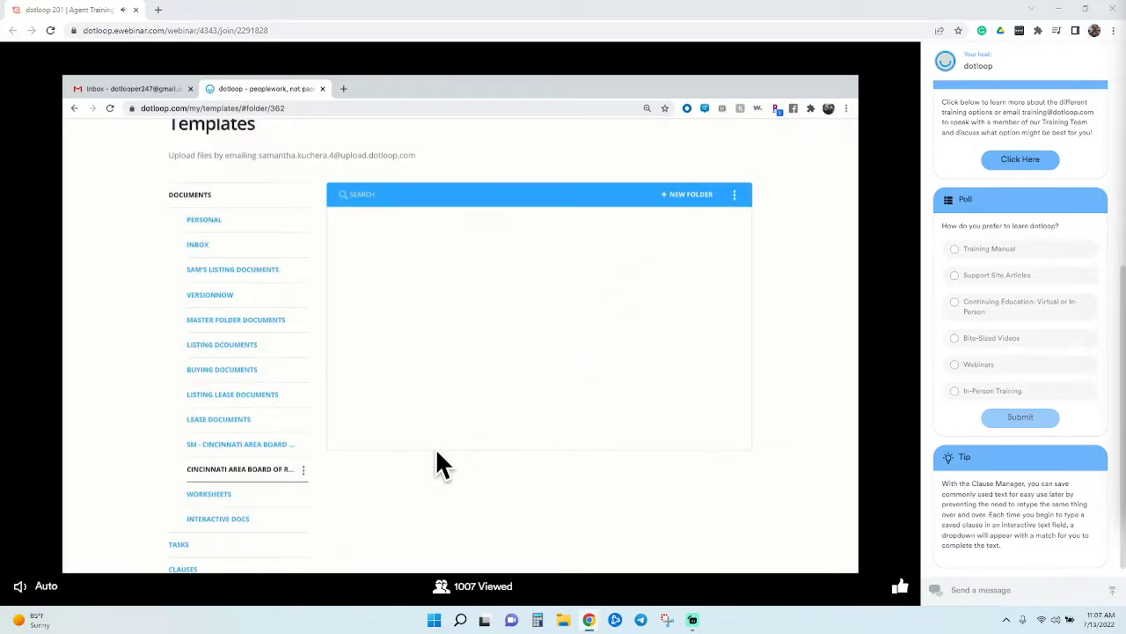
left_click(260, 447)
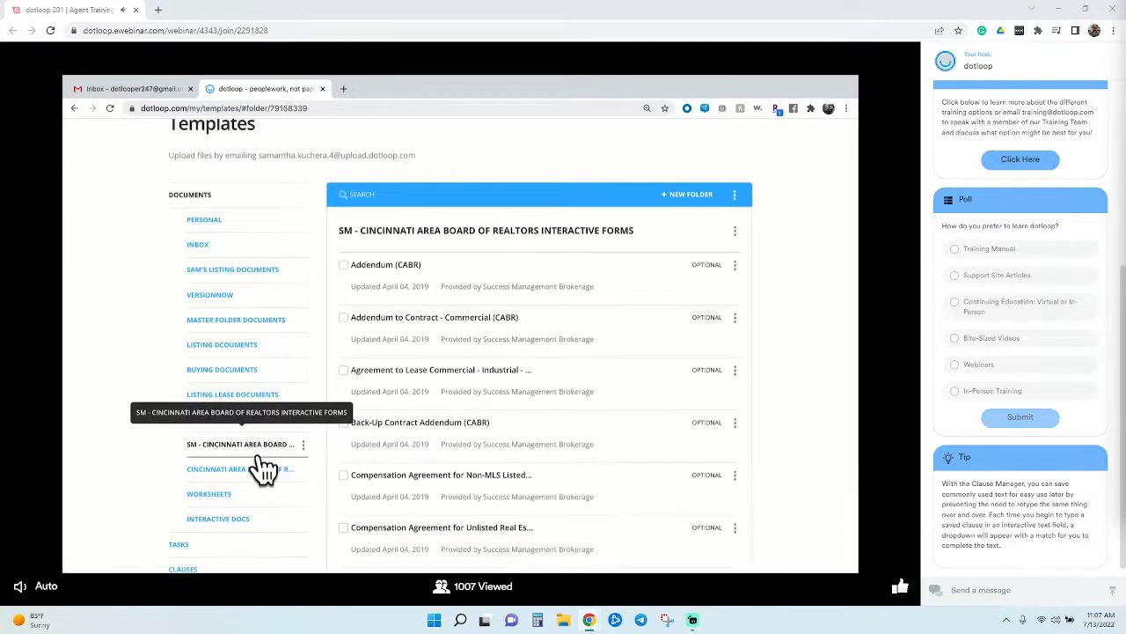
left_click(273, 498)
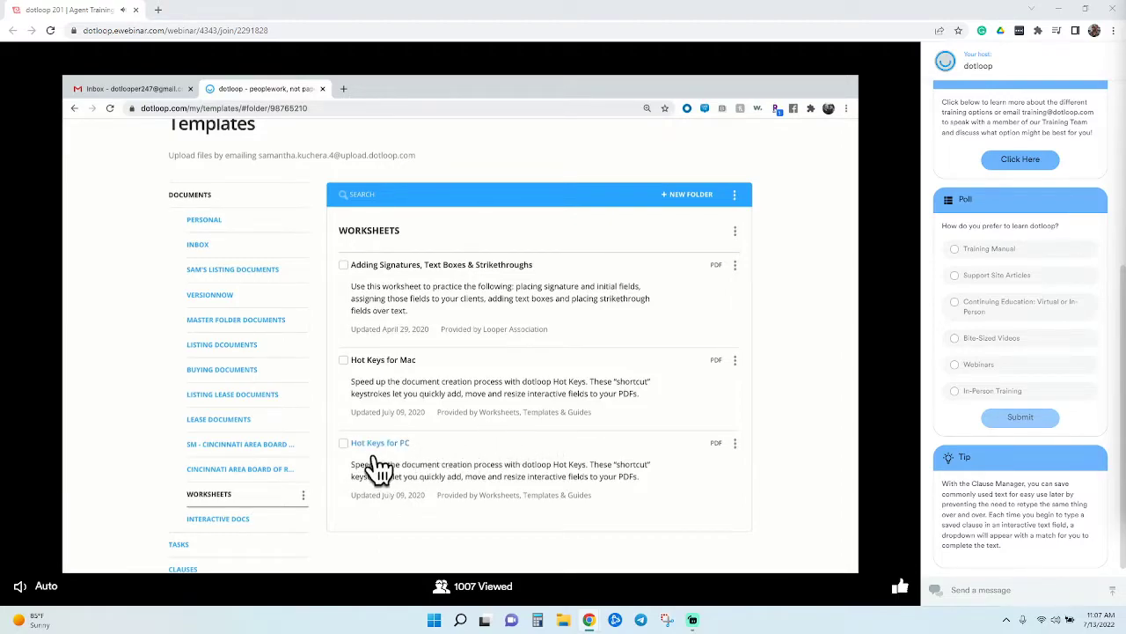
left_click(278, 470)
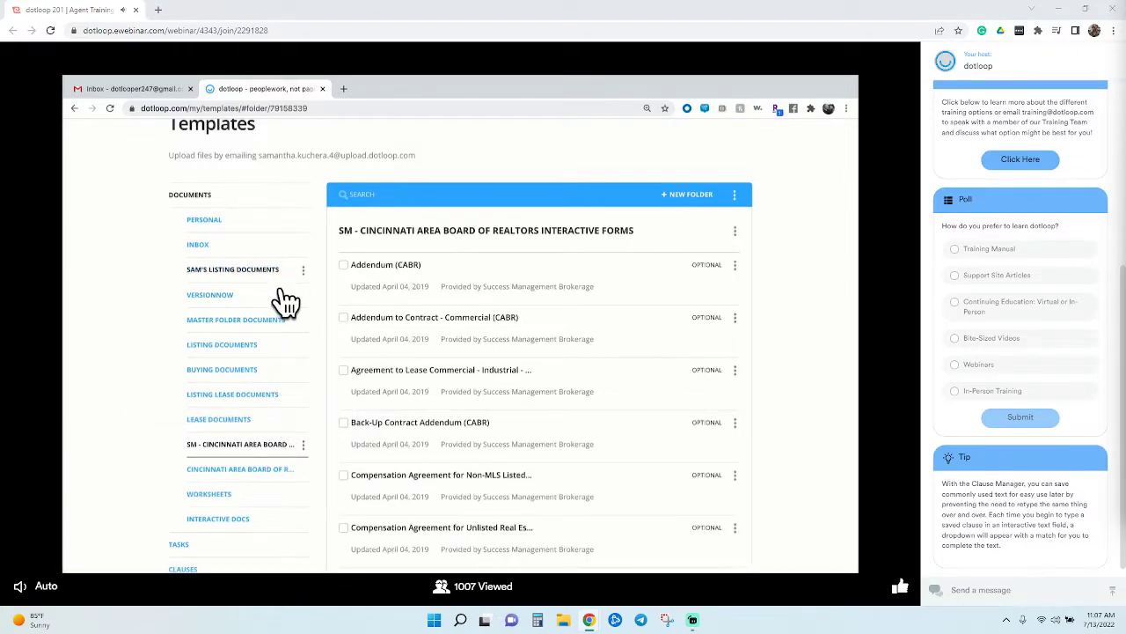
left_click(306, 275)
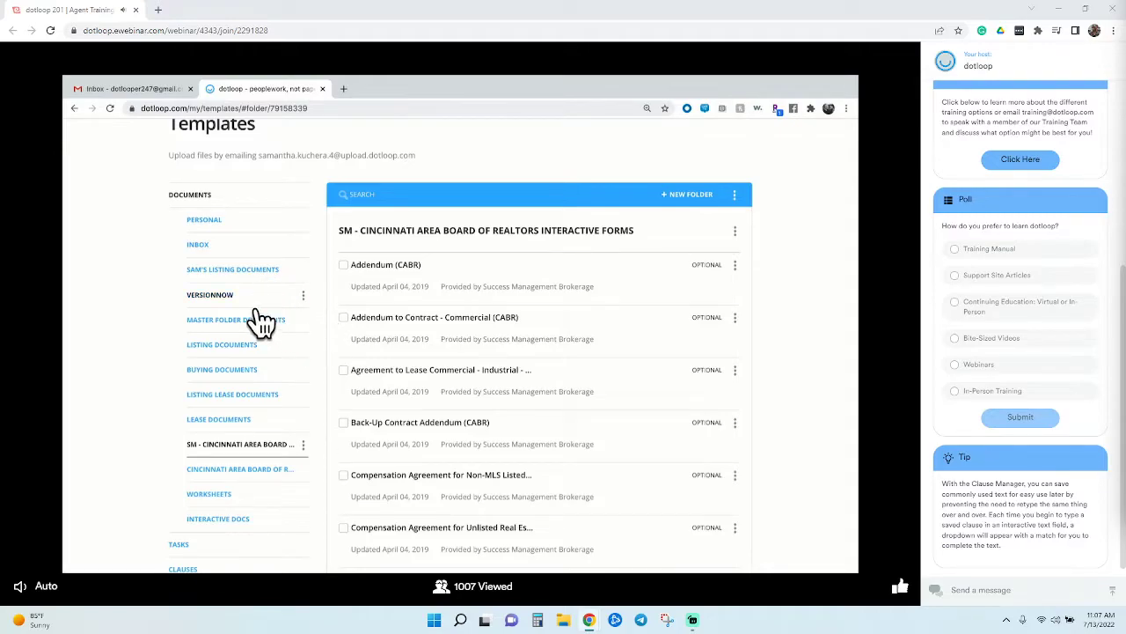
left_click(280, 347)
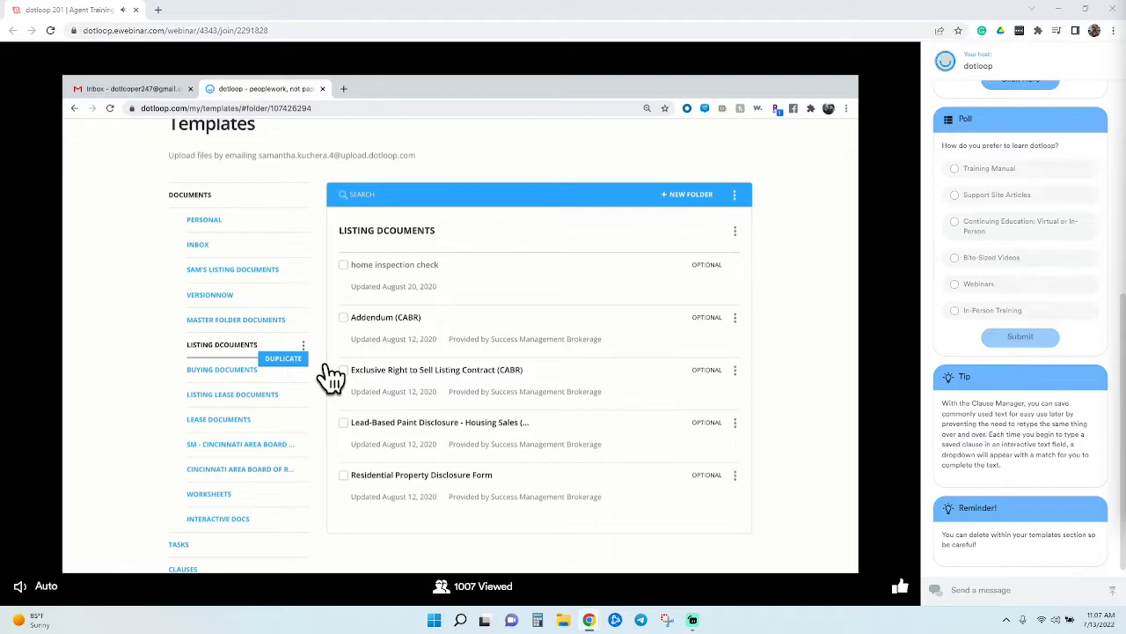
Create a template folder named 'Sam's Listing Documents - 2020'
left_click(690, 199)
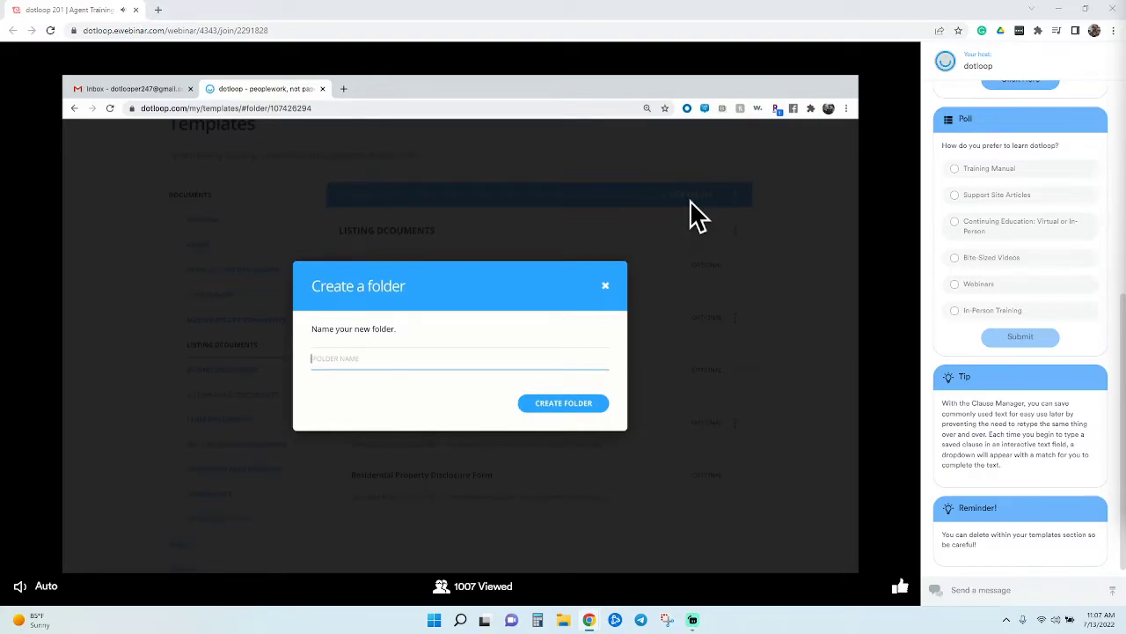
type("Sam's Listing Documents - 2020")
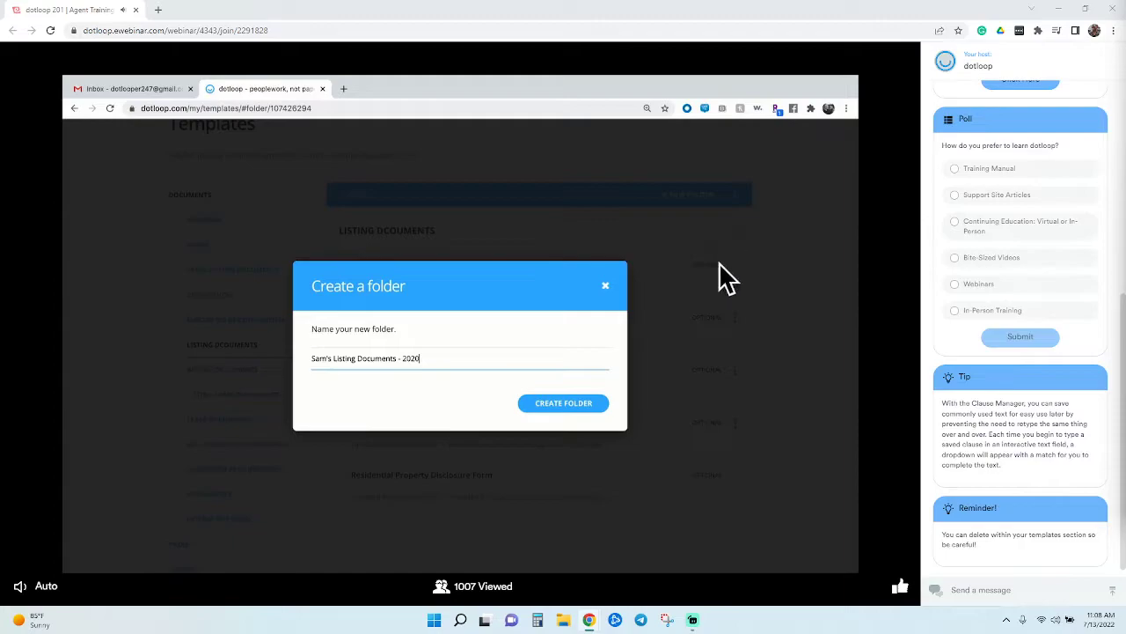
left_click(584, 408)
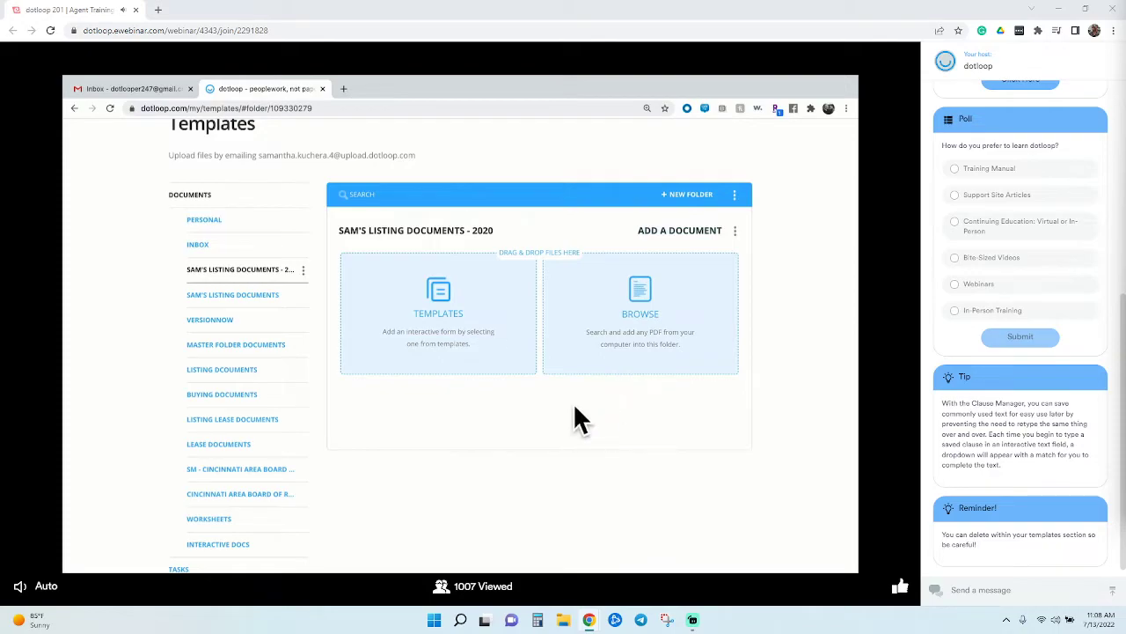
Browse the existing templates to the Listing Documents folder in the import dialog
left_click(426, 371)
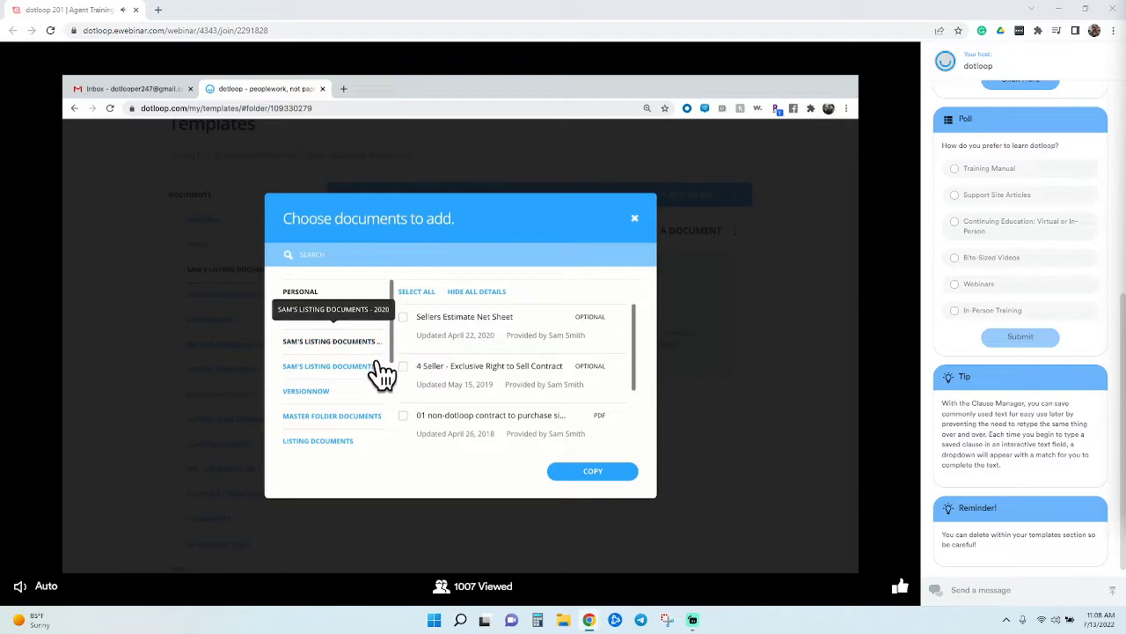
left_click(376, 429)
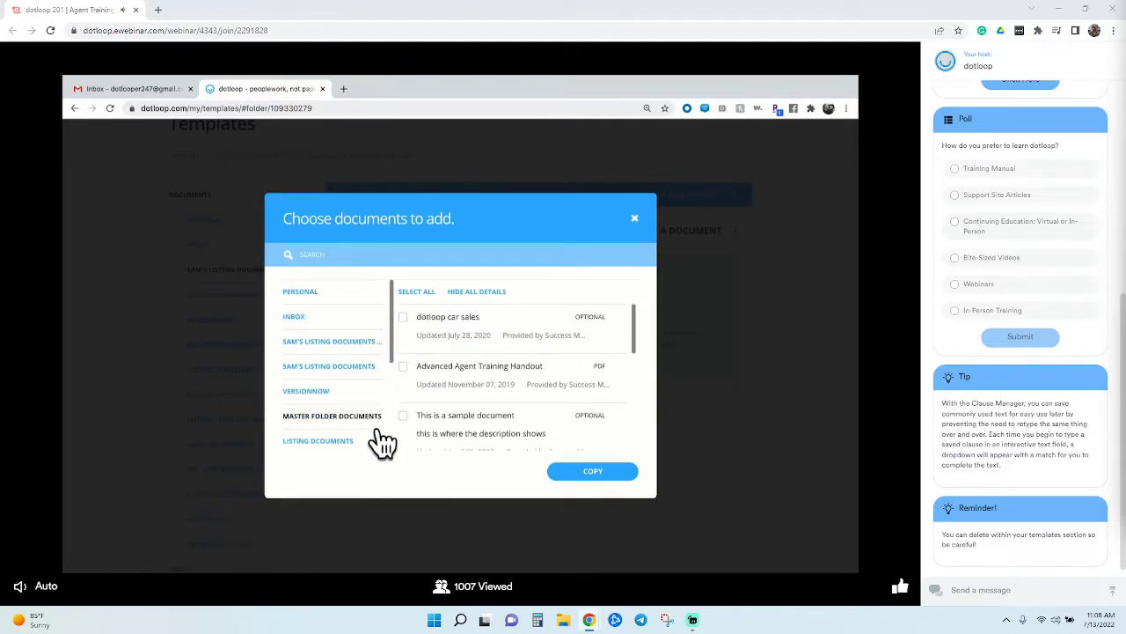
left_click(363, 261)
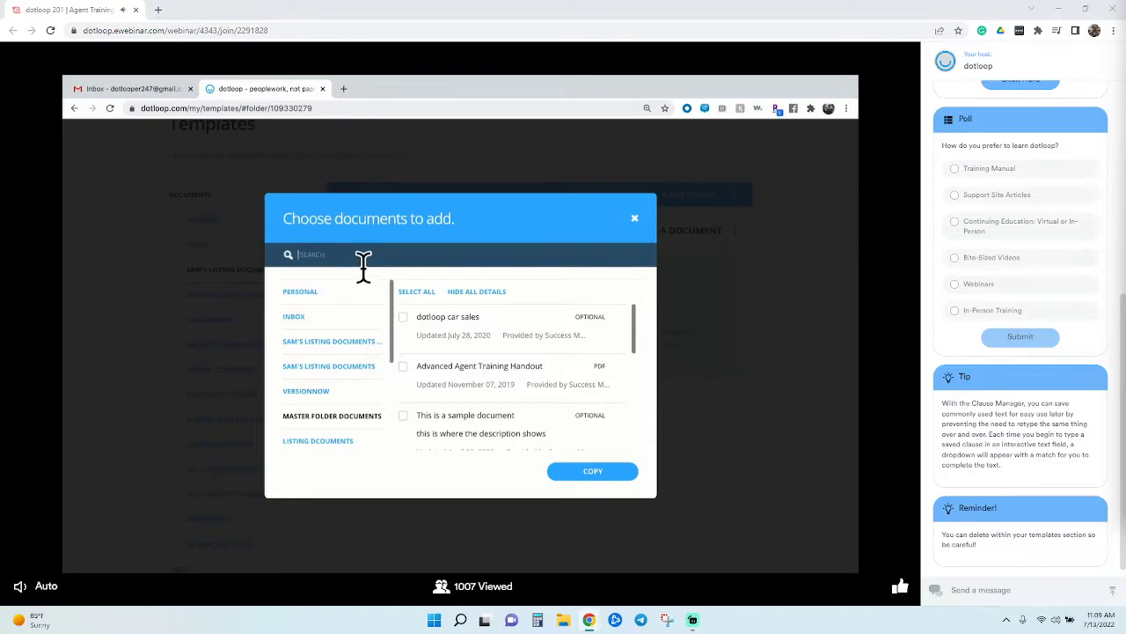
type("contra")
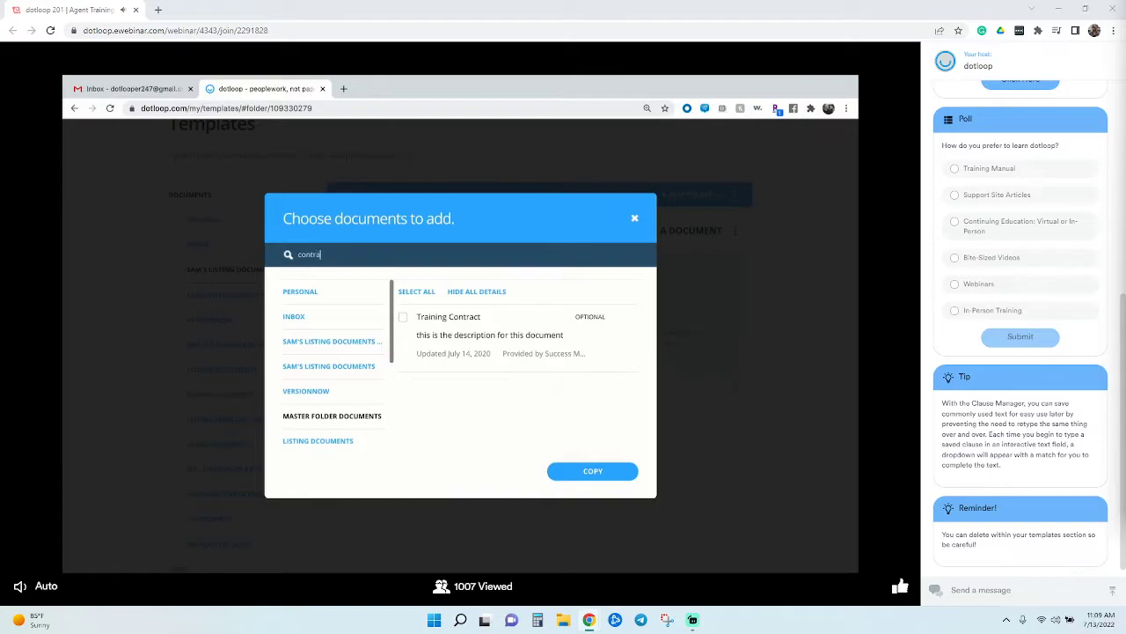
key("BackSpace")
key("BackSpace")
key("BackSpace")
key("BackSpace")
key("BackSpace")
key("BackSpace")
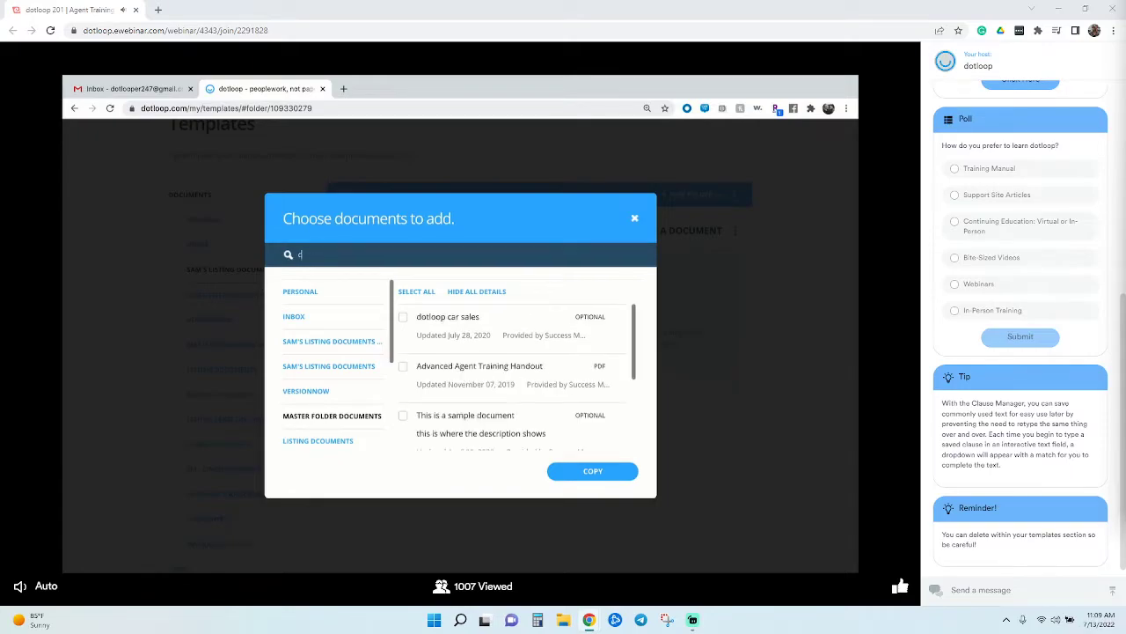
left_click(346, 457)
scroll(426, 423, "down", 2)
scroll(427, 431, "down", 1)
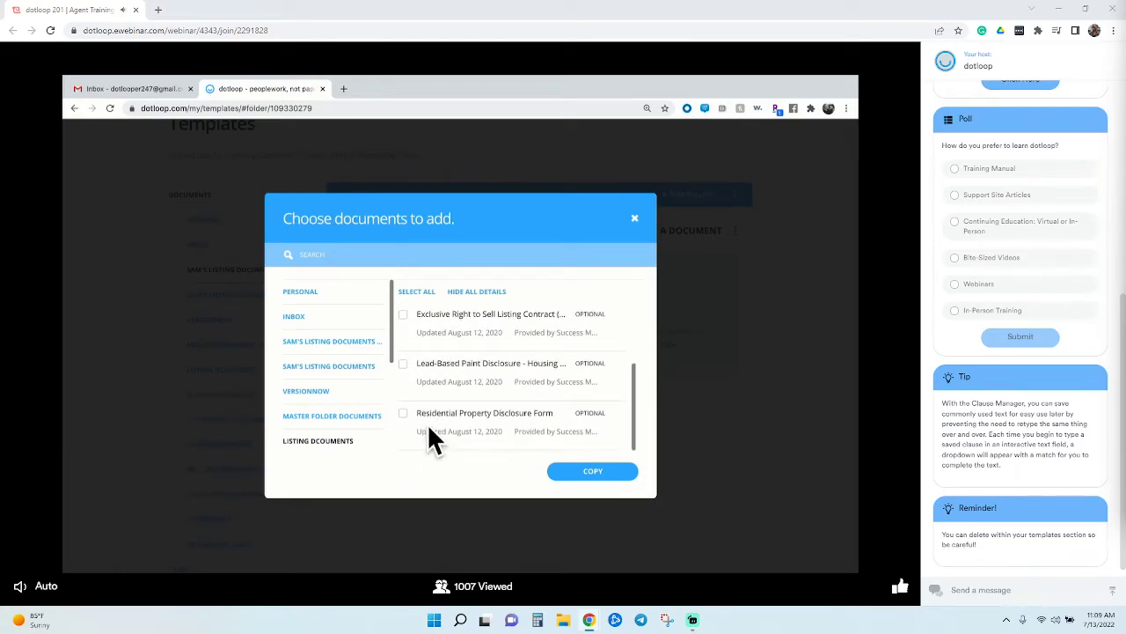
Copy the Residential Property Disclosure, Lead-Based Paint, Exclusive Right to Sell and Addendum forms in
left_click(419, 413)
left_click(419, 366)
left_click(419, 327)
scroll(491, 370, "up", 1)
scroll(493, 374, "up", 1)
left_click(422, 363)
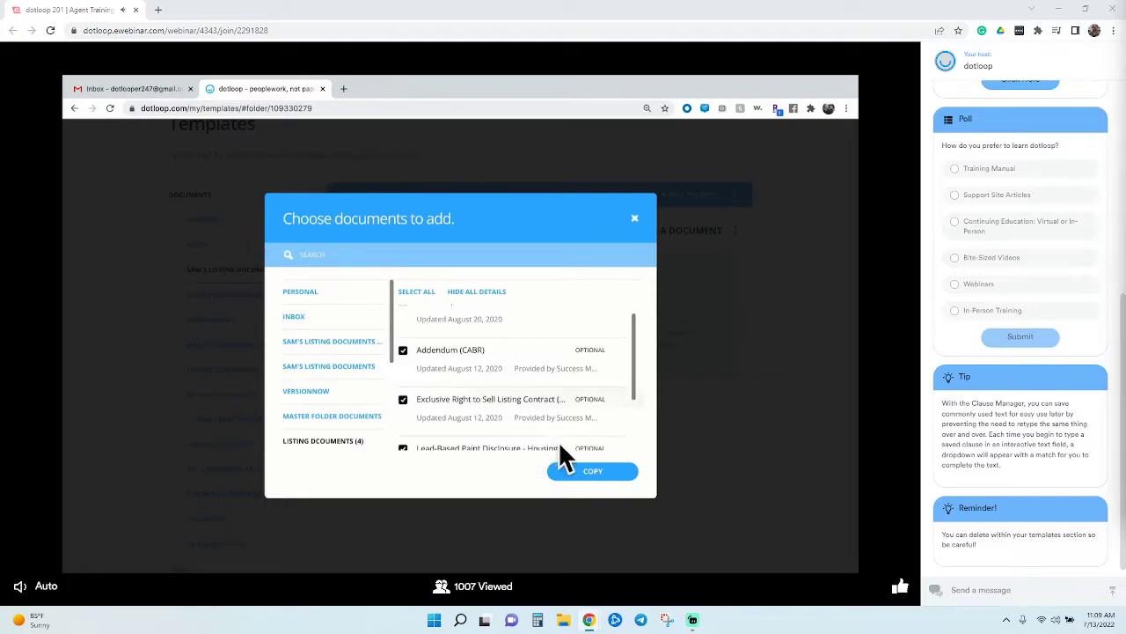
left_click(609, 484)
left_click(614, 528)
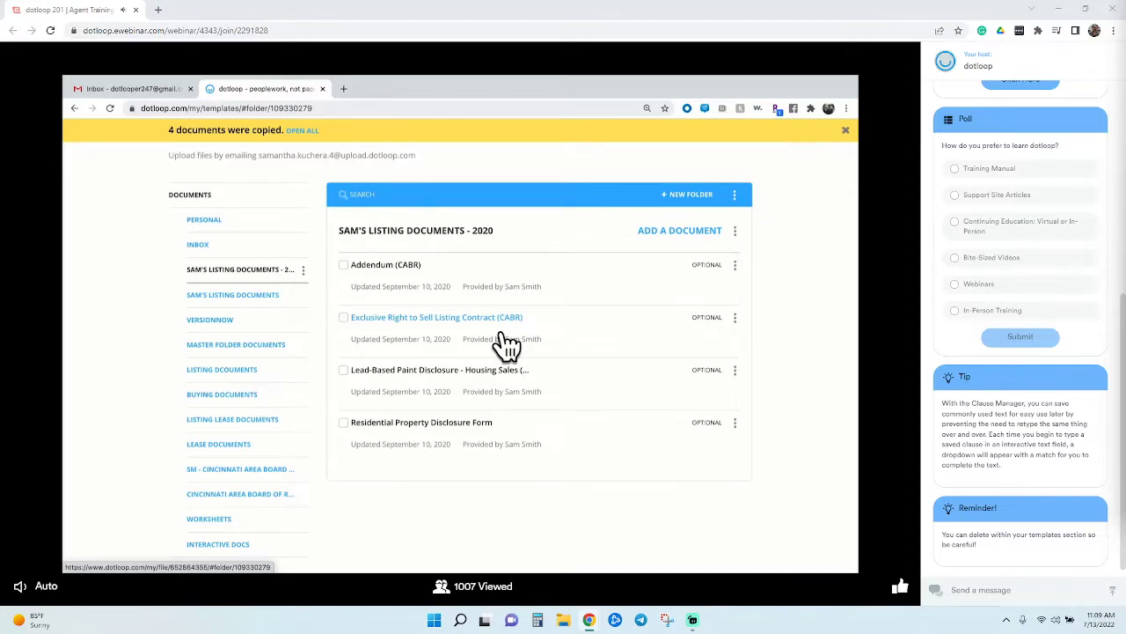
left_click(500, 334)
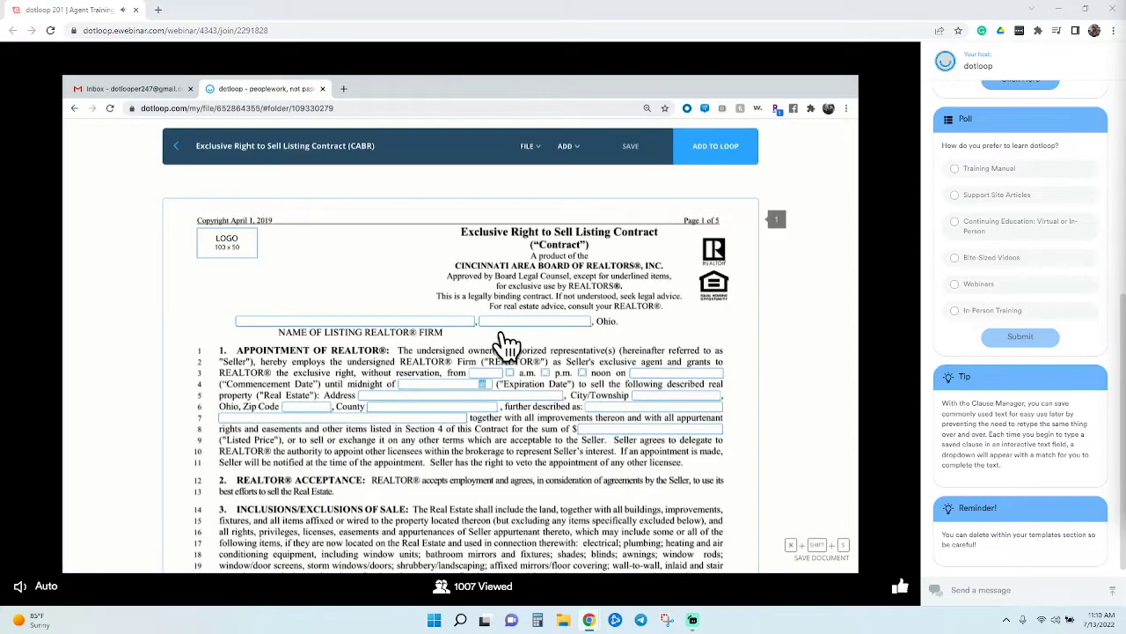
left_click(458, 328)
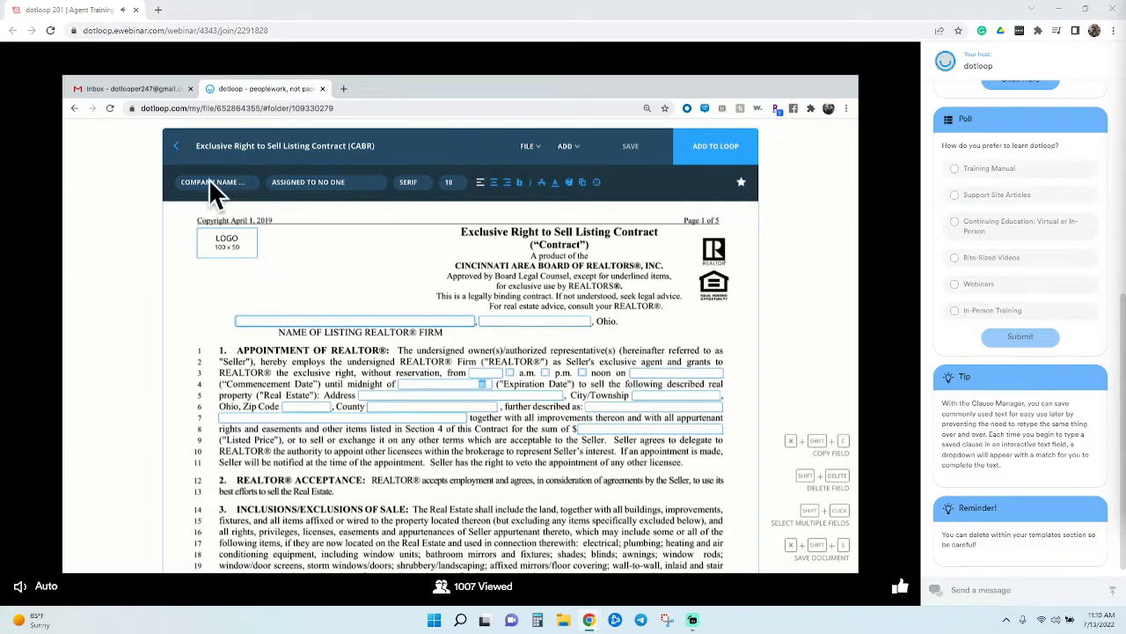
left_click(189, 162)
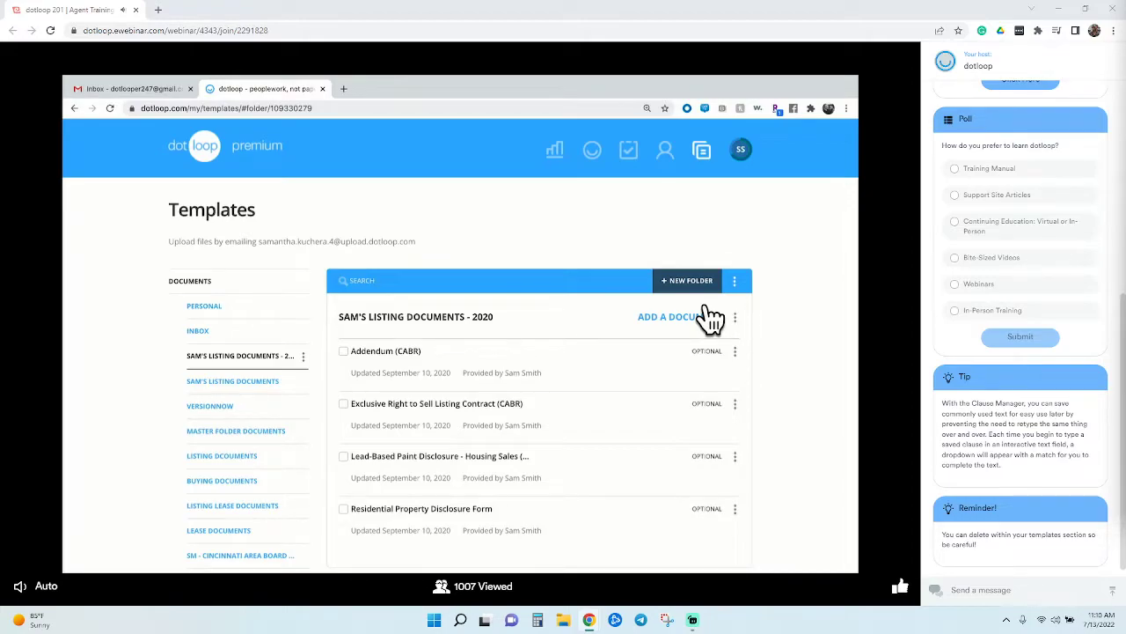
Enter 'Peoplework Properties' as the listing firm and 'Cincinnat' as the city
left_click(506, 421)
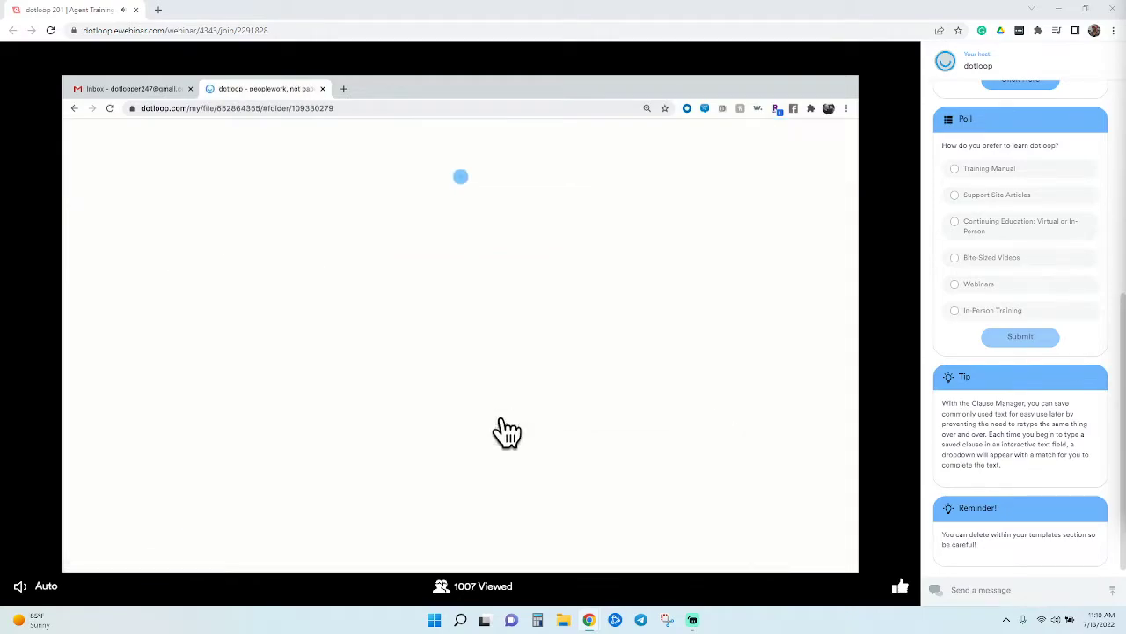
left_click(395, 322)
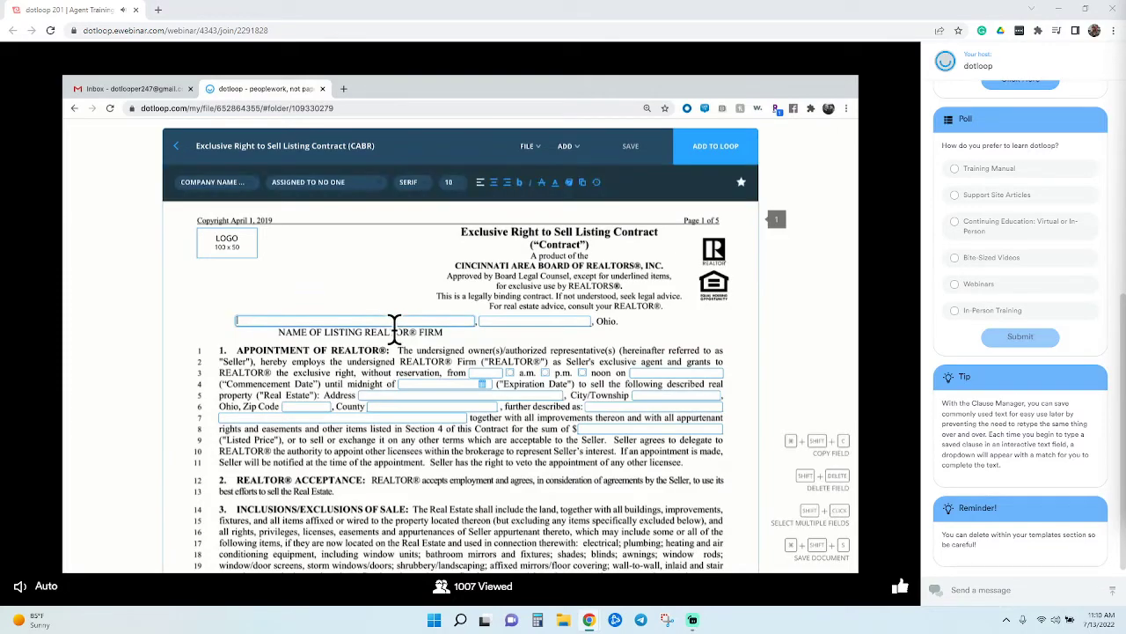
type("Peoplework ")
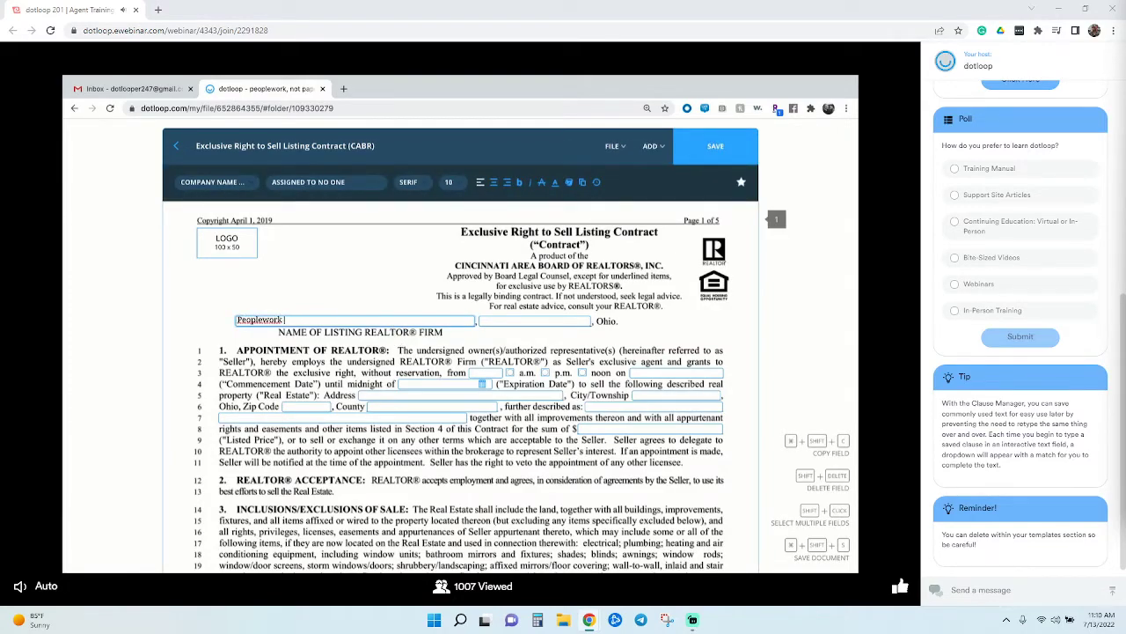
type("Properties")
key("ctrl+shift+Left")
key("ctrl+shift+Left")
key("ctrl+c")
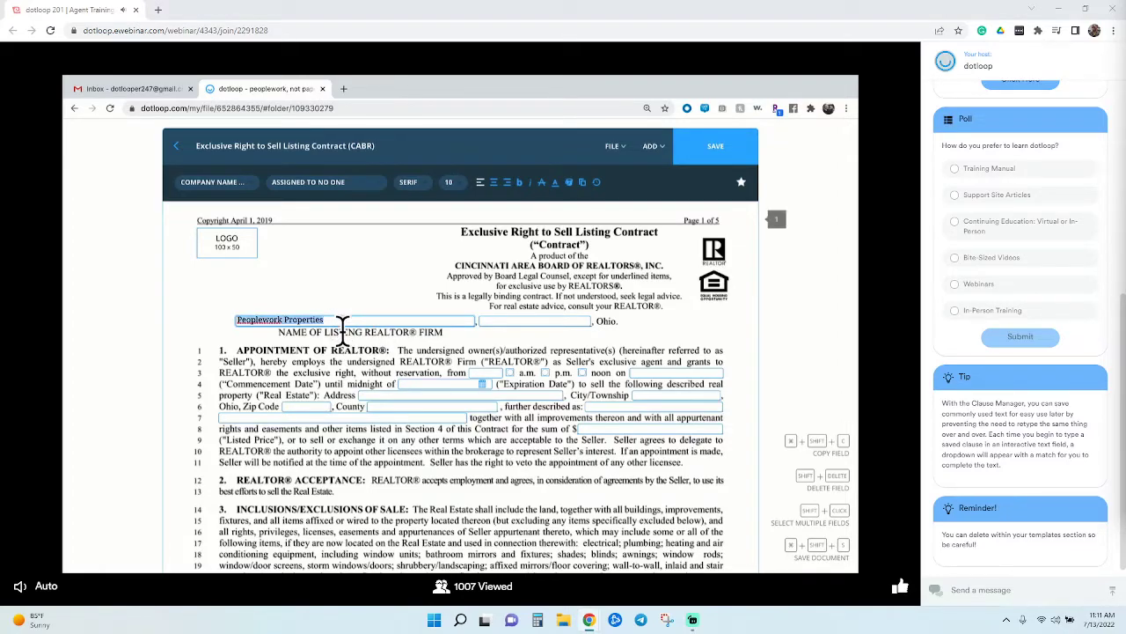
key("Tab")
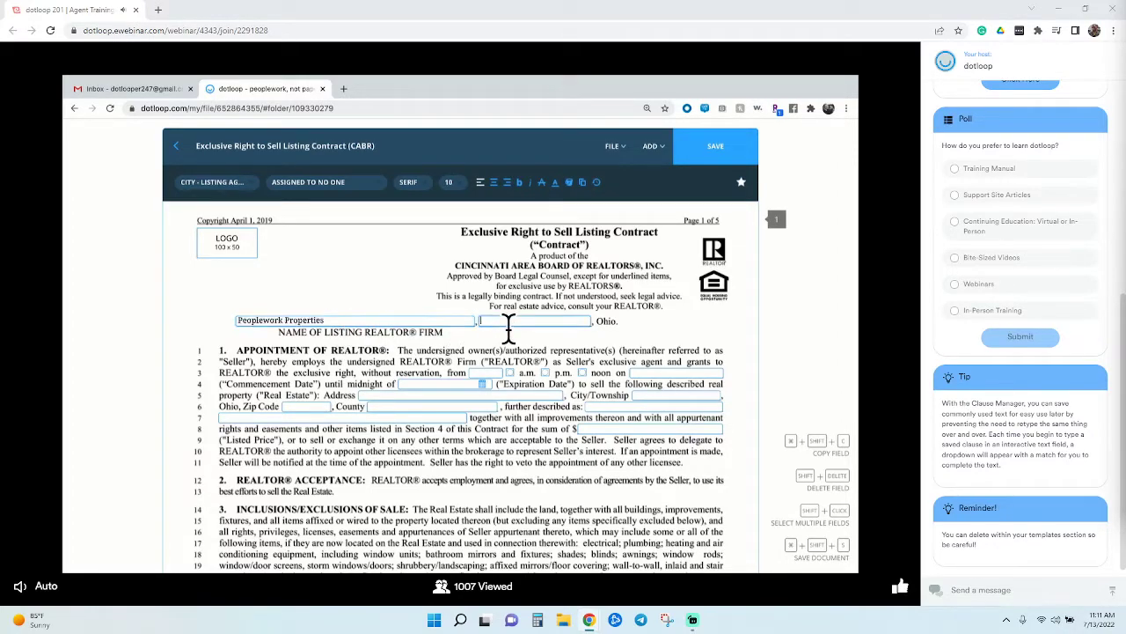
type("Cincinnati")
scroll(550, 390, "down", 8)
scroll(551, 395, "down", 15)
scroll(552, 392, "down", 7)
scroll(551, 387, "up", 1)
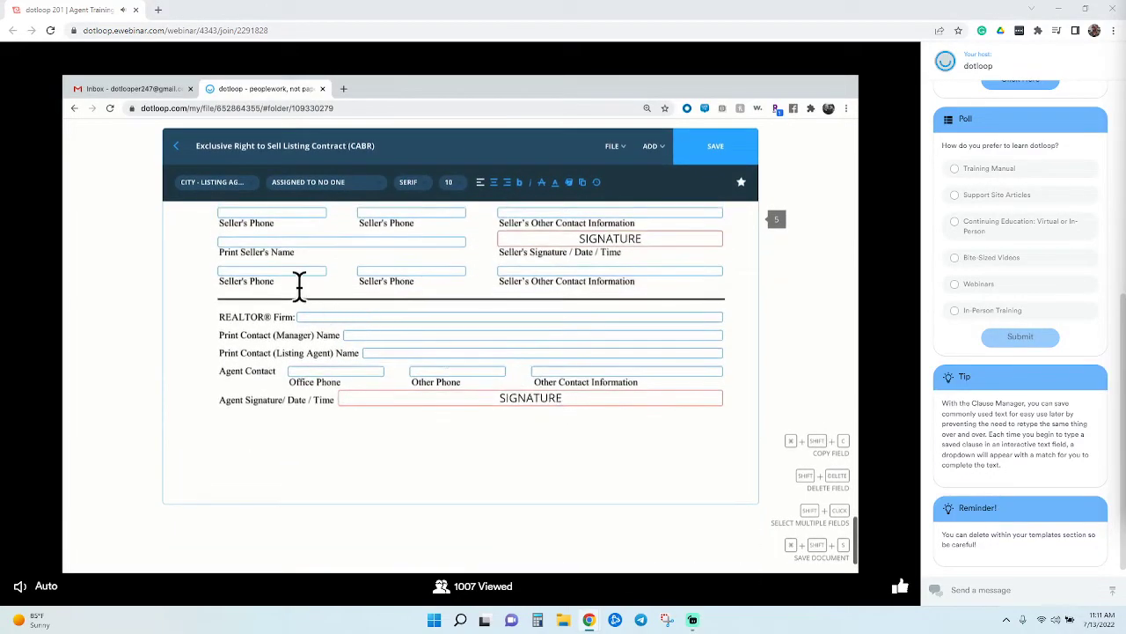
Fill the REALTOR Firm field, manager's name and listing agent's name, then save the template
left_click(334, 322)
key("ctrl+v")
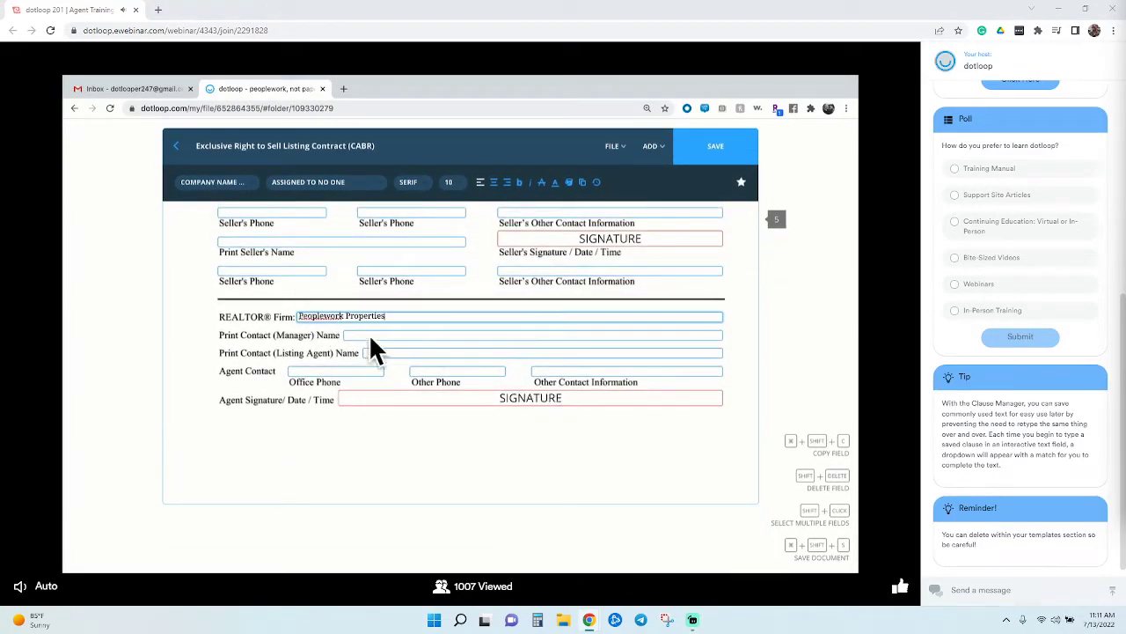
left_click(375, 341)
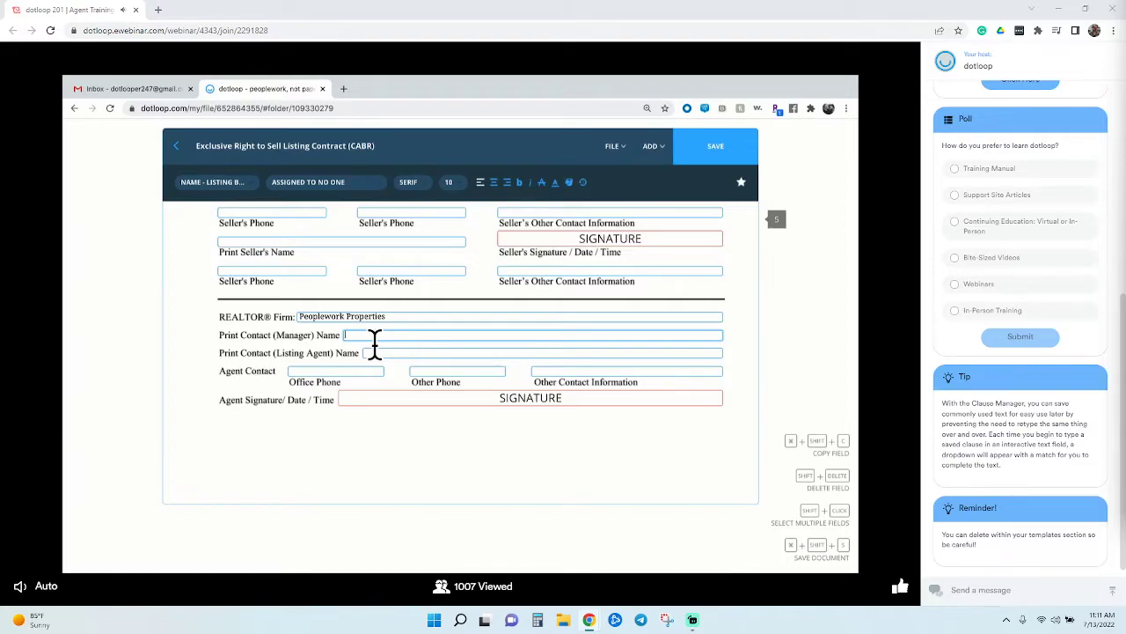
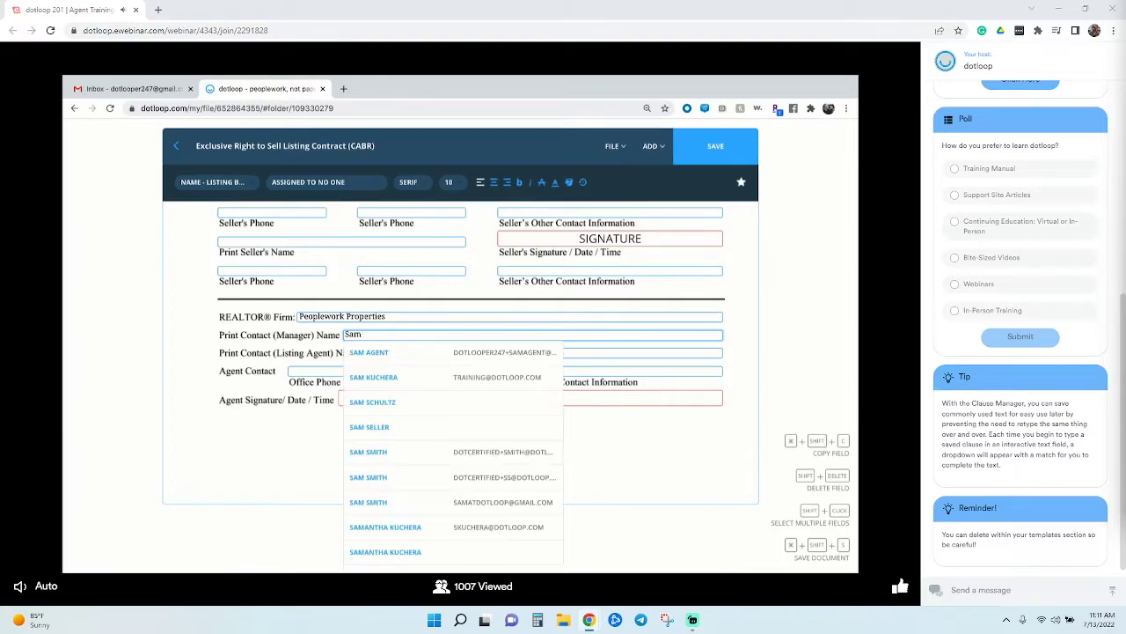
key("Tab")
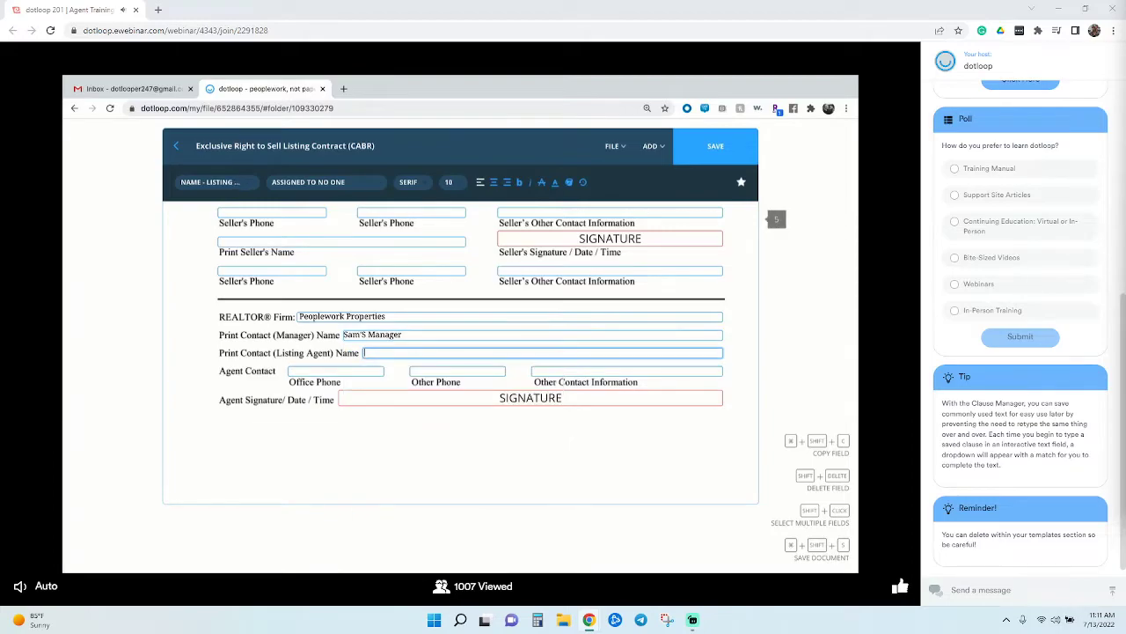
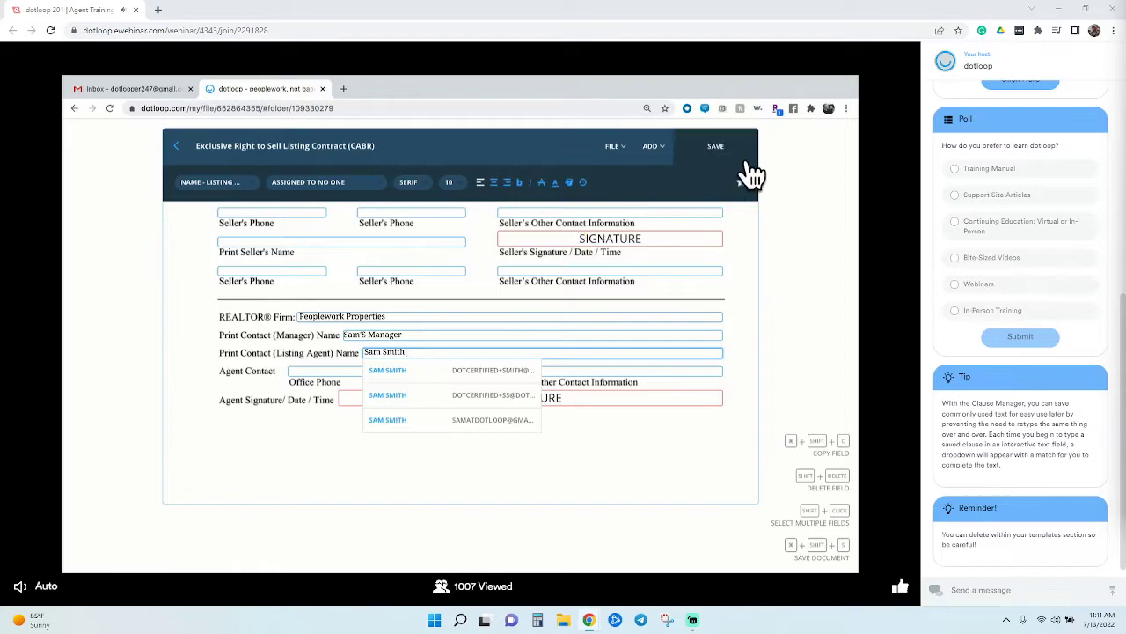
left_click(743, 158)
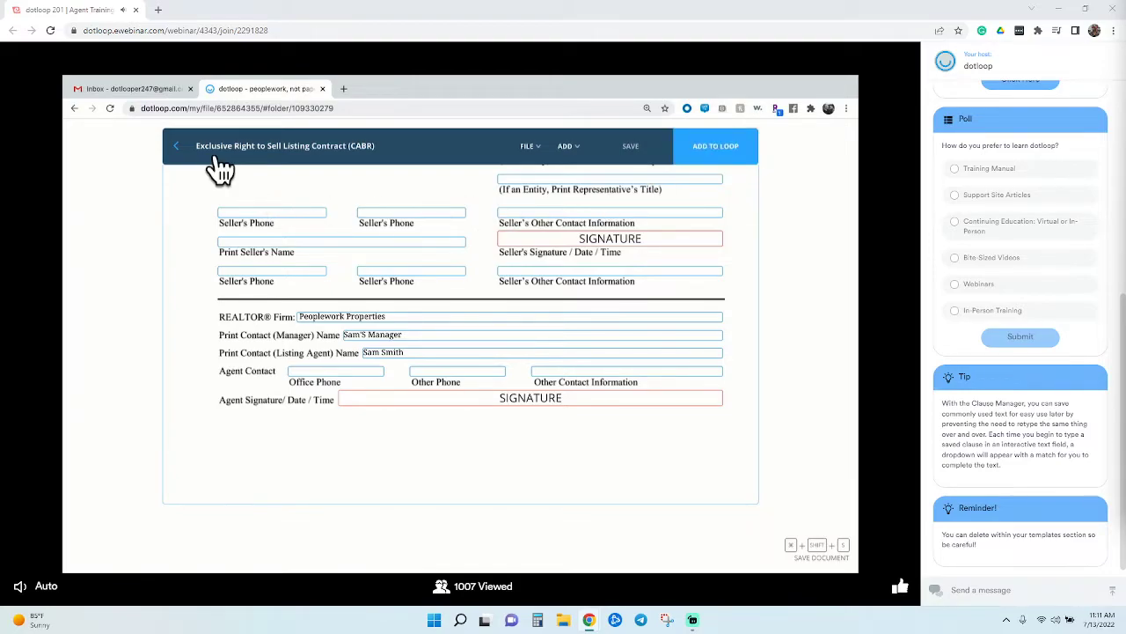
left_click(188, 160)
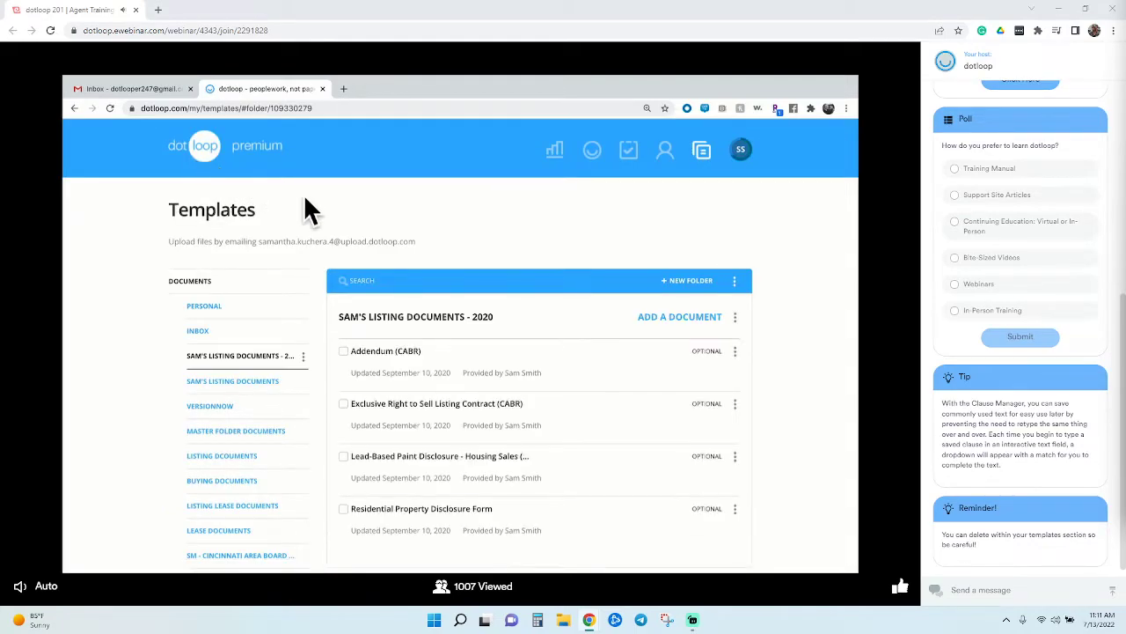
Show the Templates and Browse options for adding a document to the 2020 folder
scroll(309, 211, "down", 1)
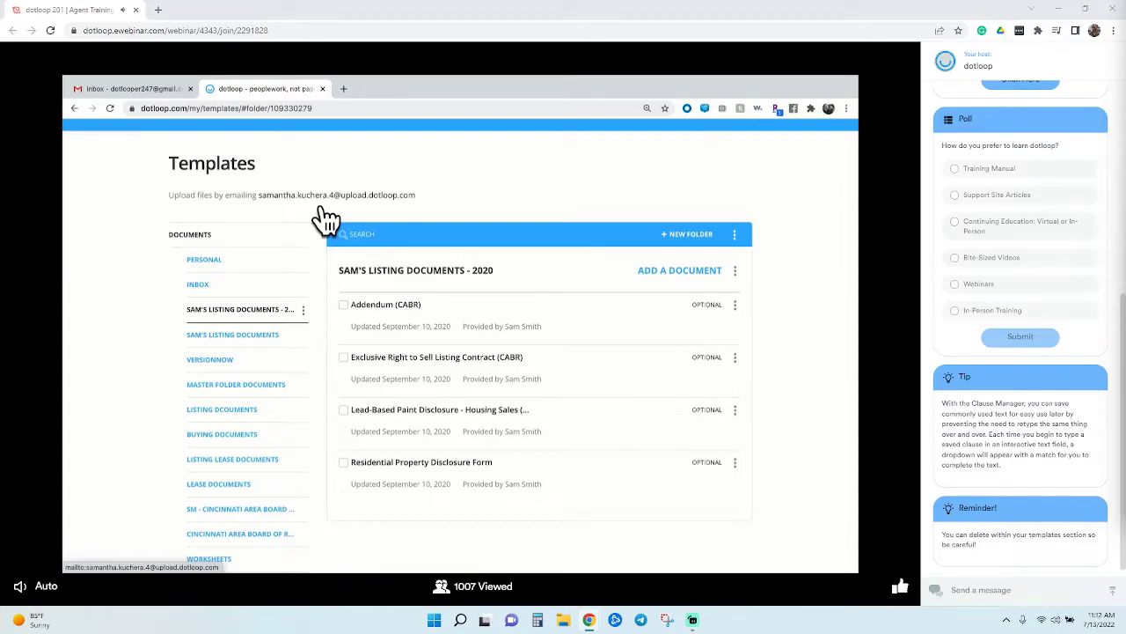
left_click(667, 297)
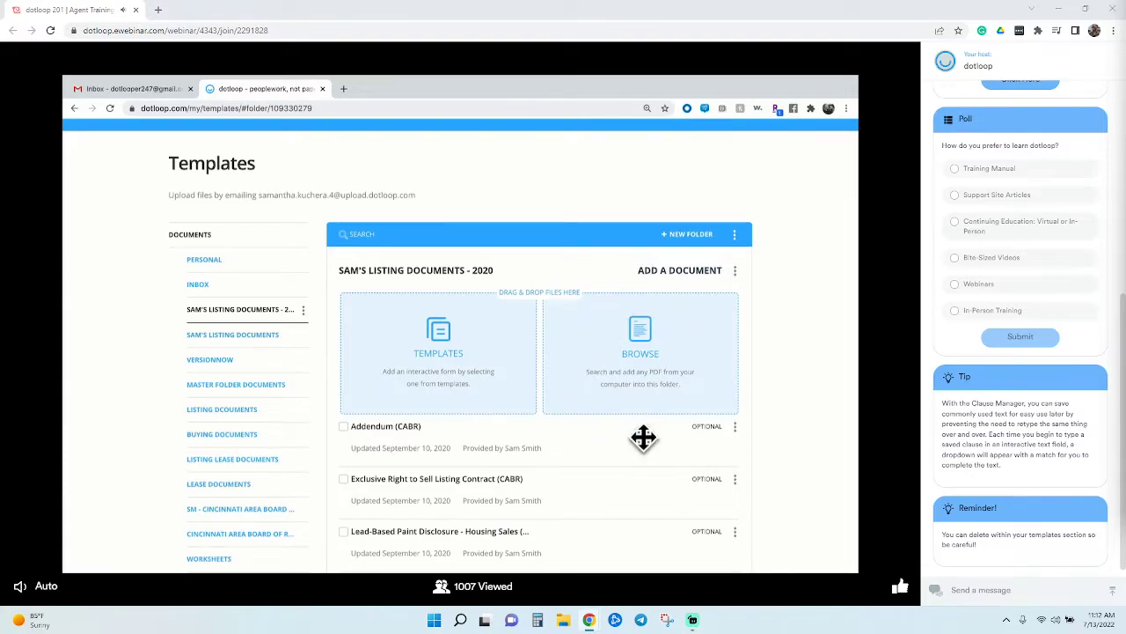
Upload 'Exclusive Right to Sell Listing Contract (CABR) (1).pdf' from Downloads, then open it
left_click(656, 361)
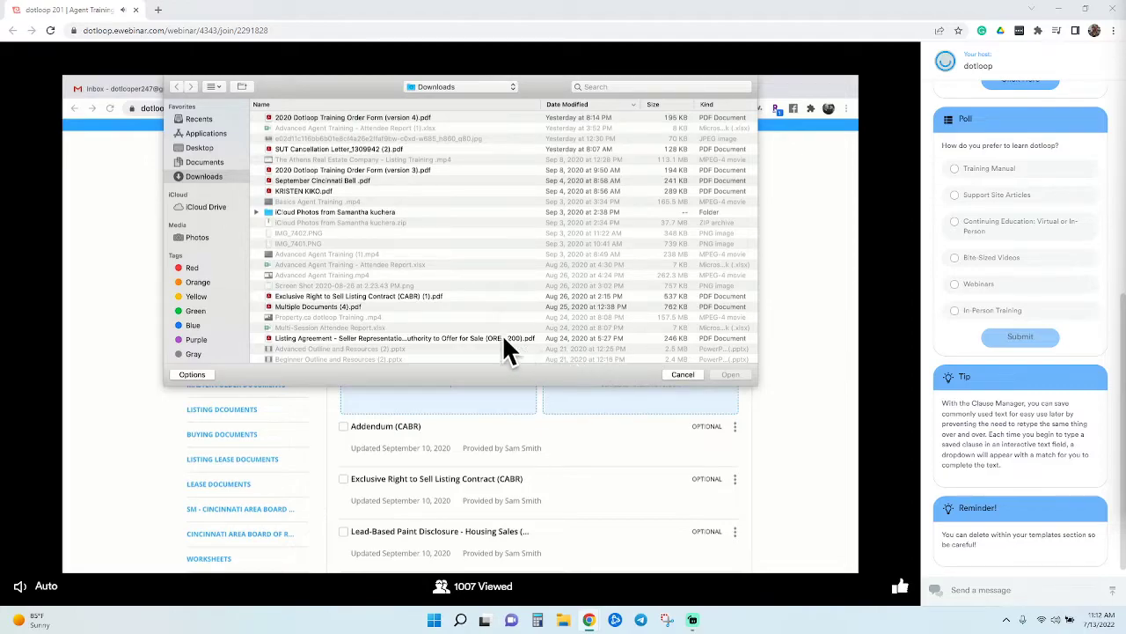
double_click(432, 298)
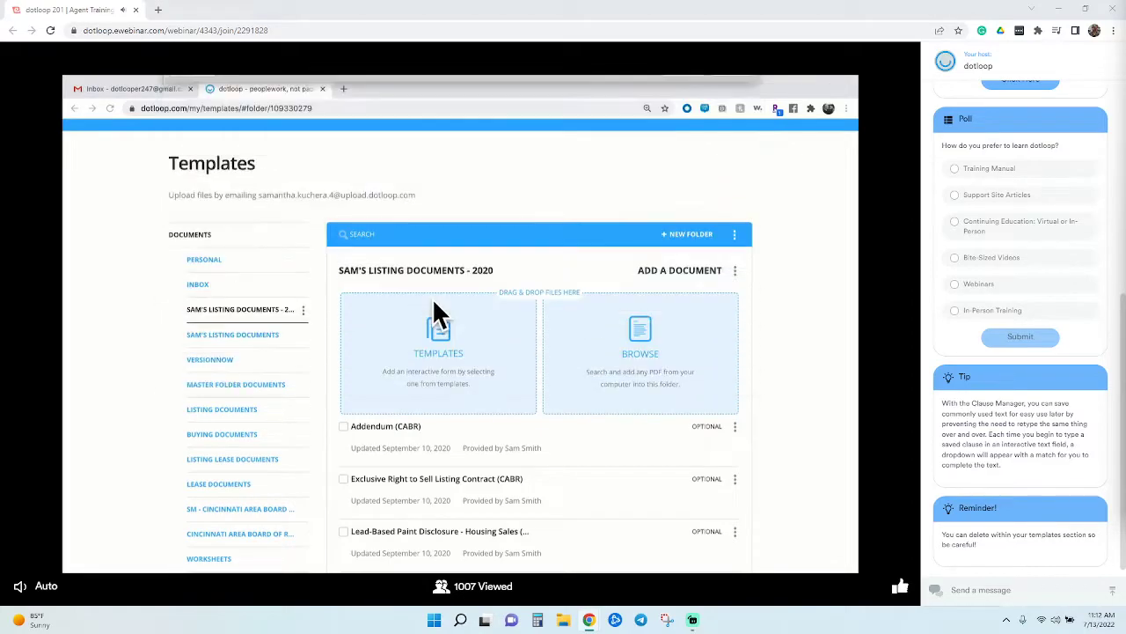
scroll(443, 311, "down", 3)
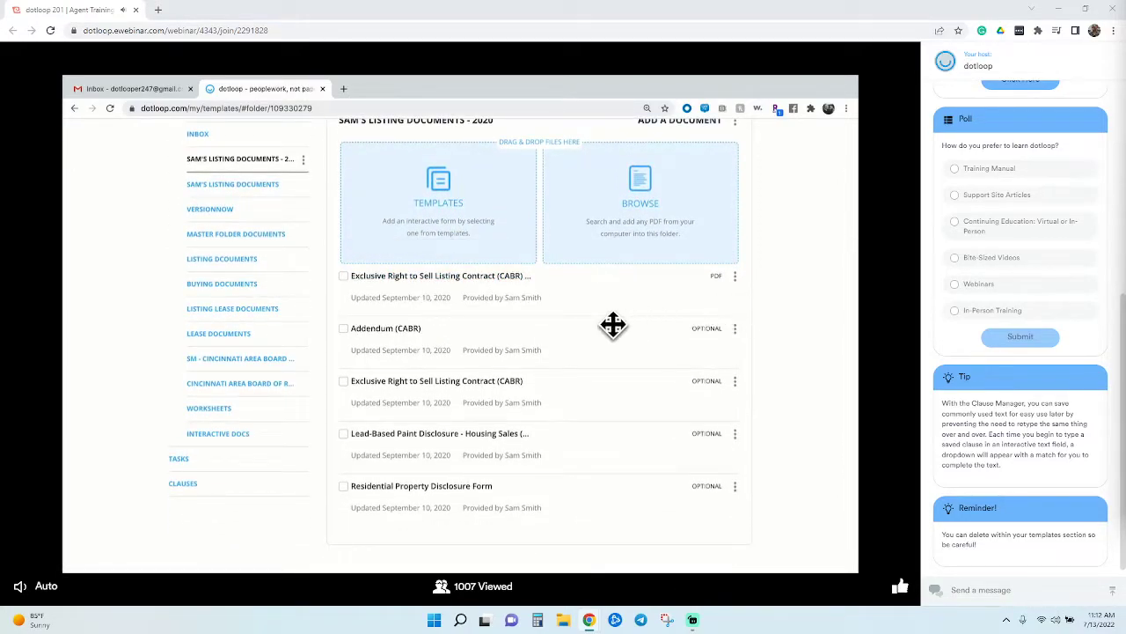
left_click(504, 280)
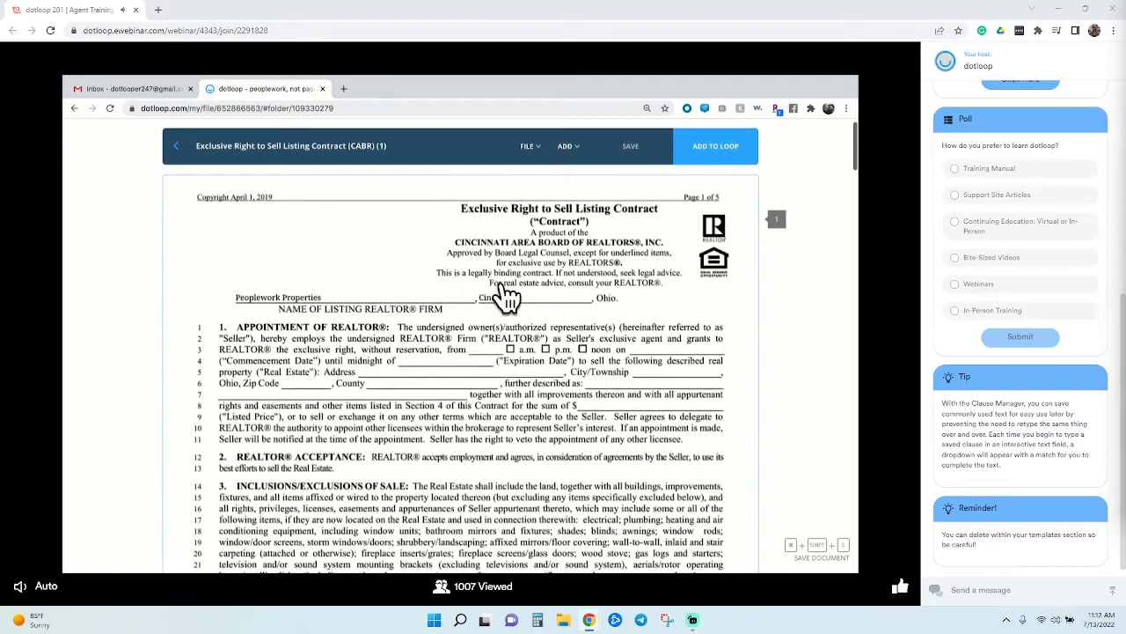
Scroll the opened listing contract down to Section 1
scroll(506, 296, "down", 1)
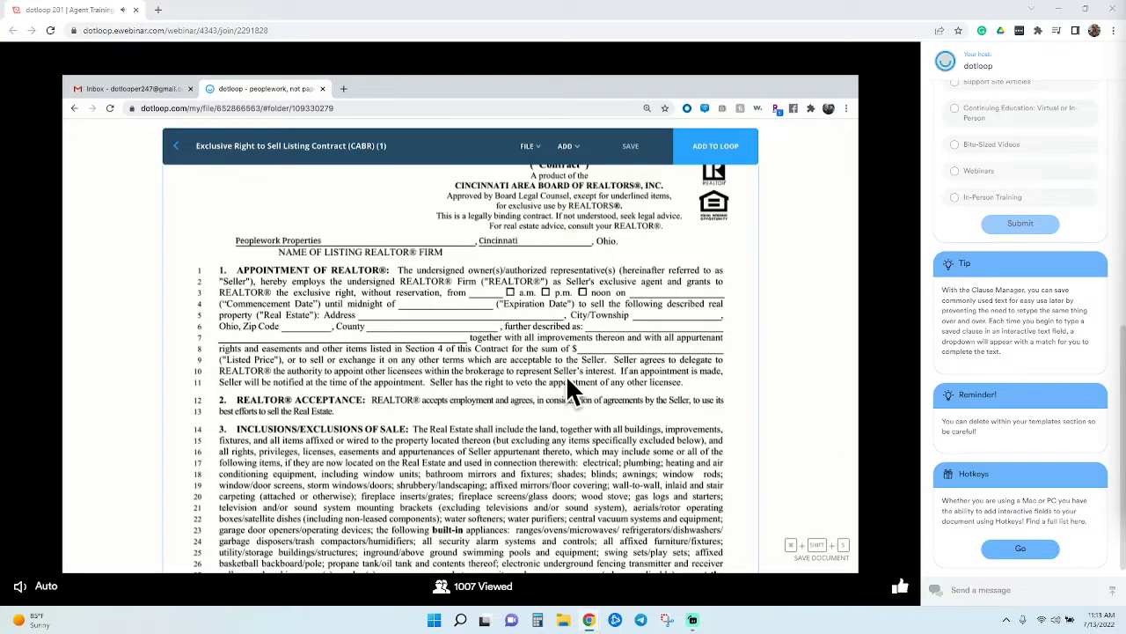
Place checkbox fields over the a.m., p.m. and noon options on line 3
left_click(567, 146)
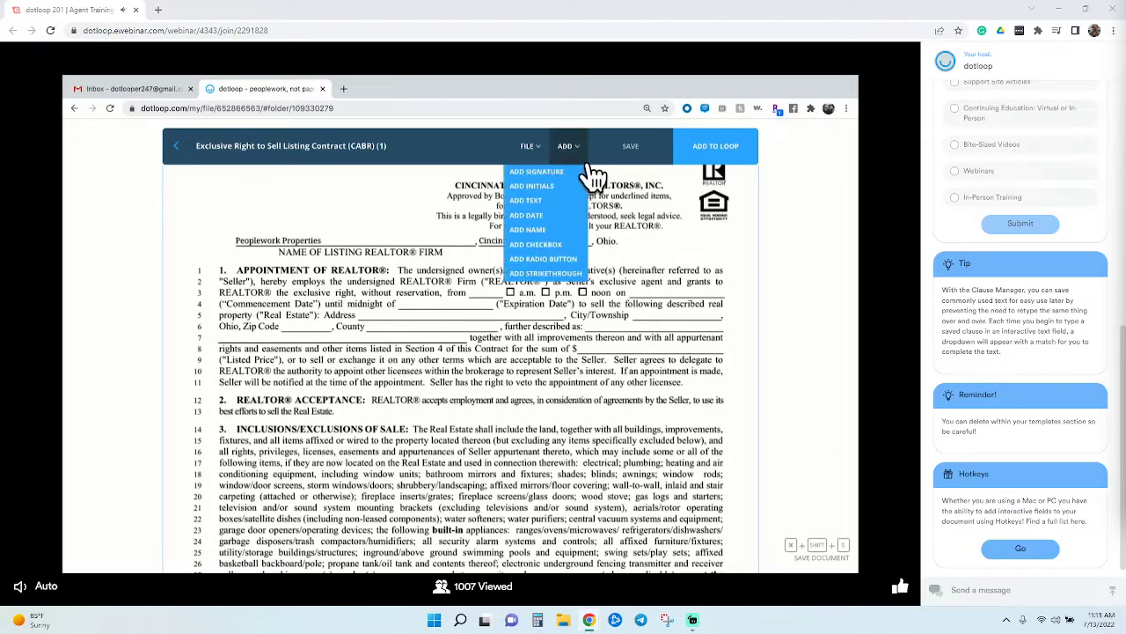
left_click(581, 245)
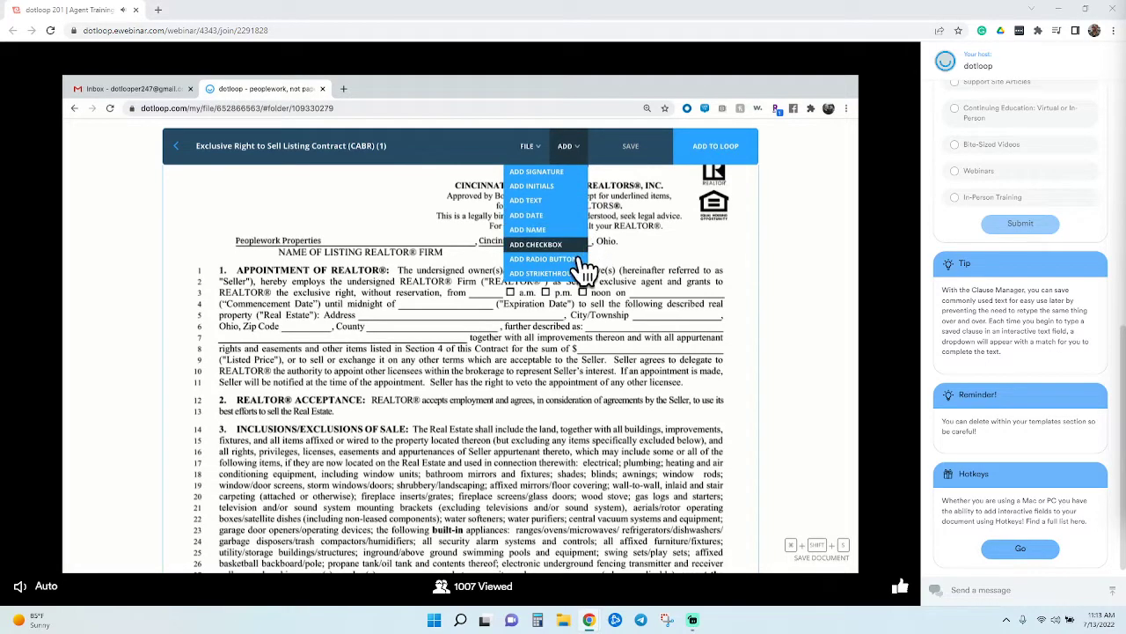
left_click(518, 318)
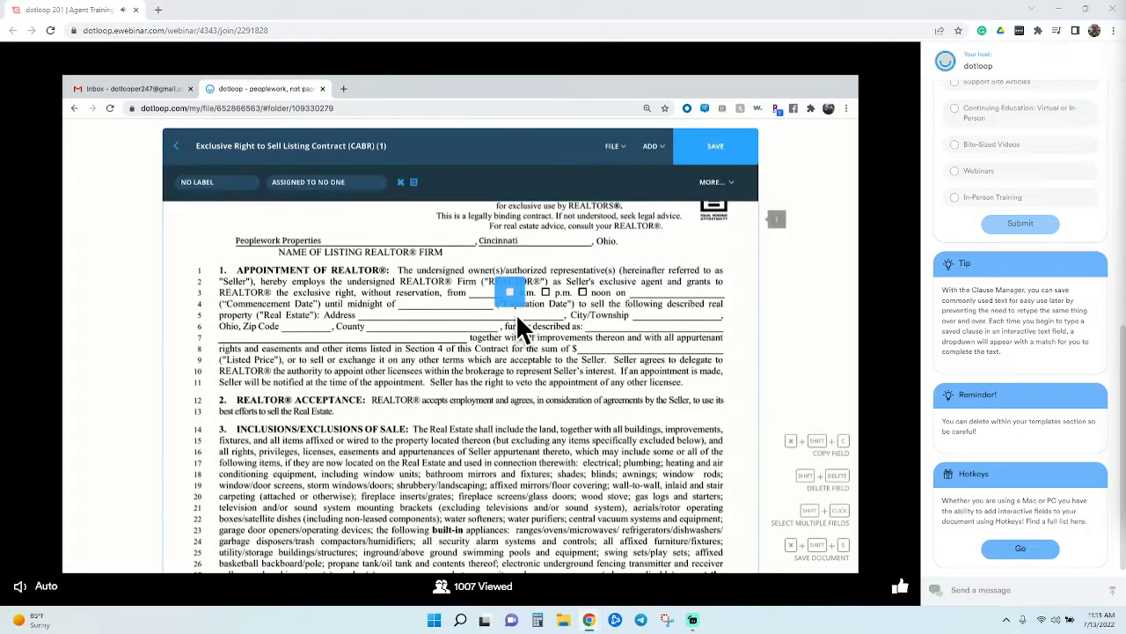
left_click(555, 318)
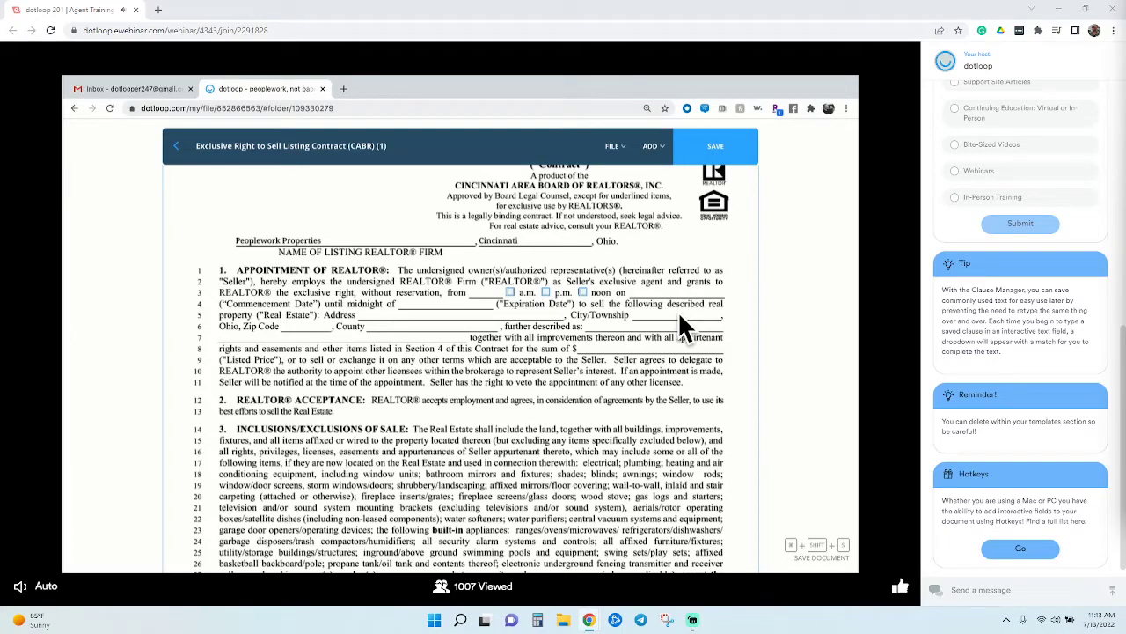
left_click(652, 146)
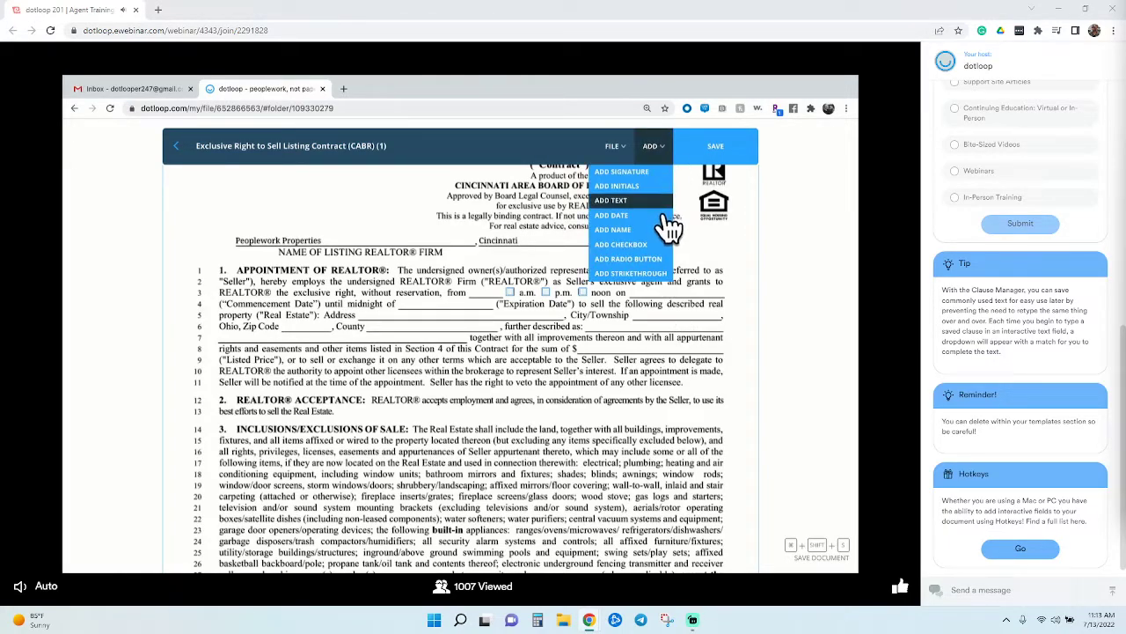
Add text fields for the noon-on date, Address, City/Township, description, line 7 and price blanks
left_click(627, 201)
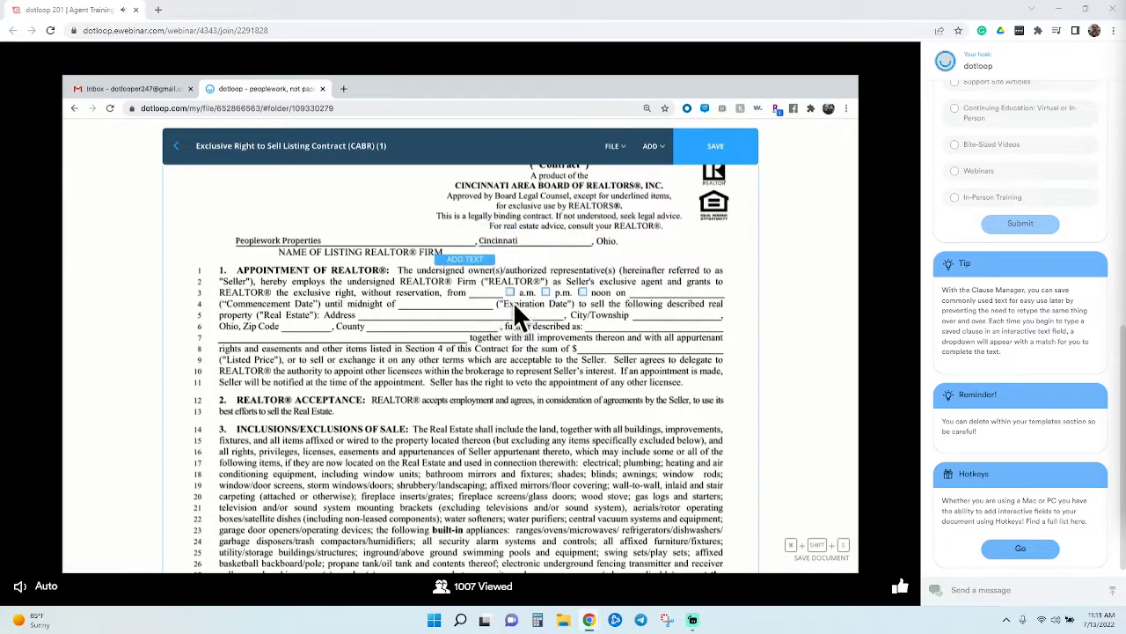
left_click(666, 307)
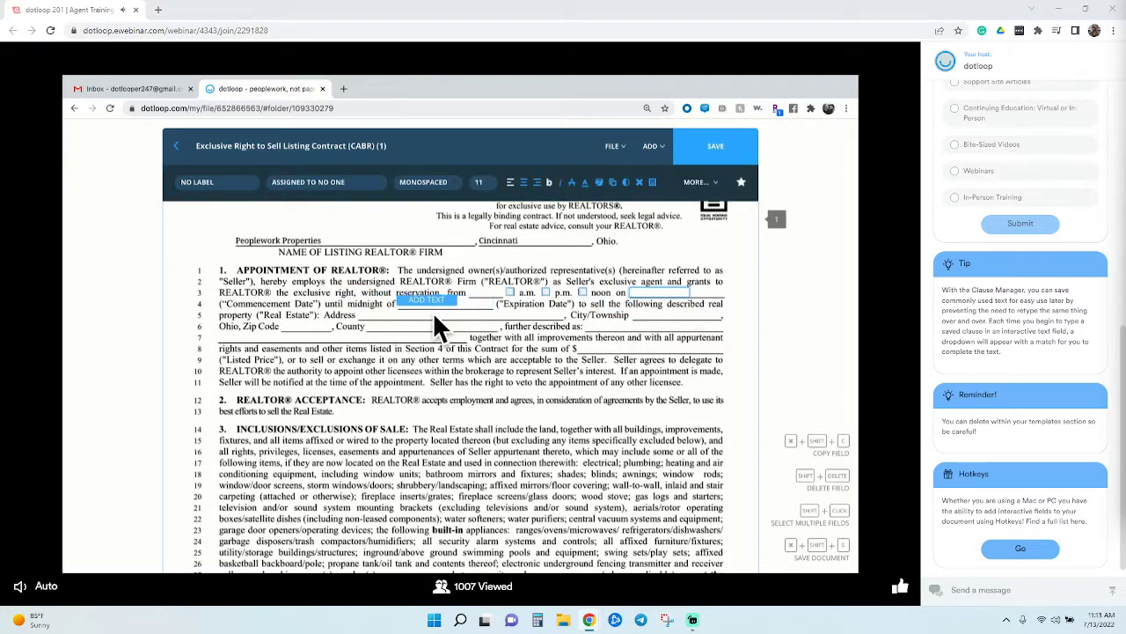
left_click(394, 333)
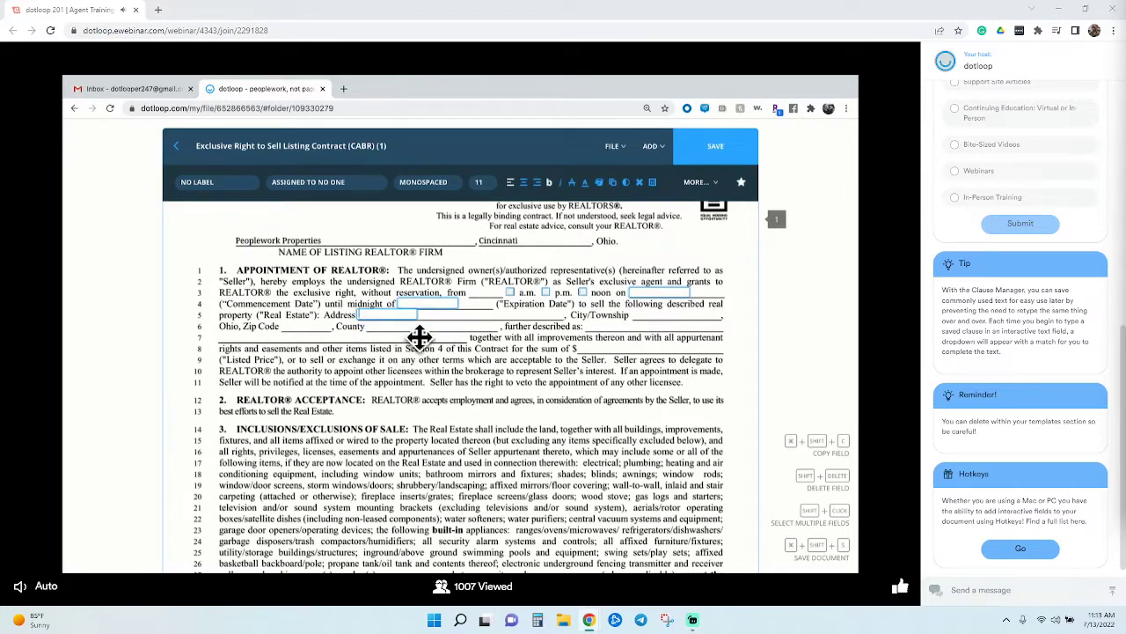
left_click(668, 331)
left_click(622, 343)
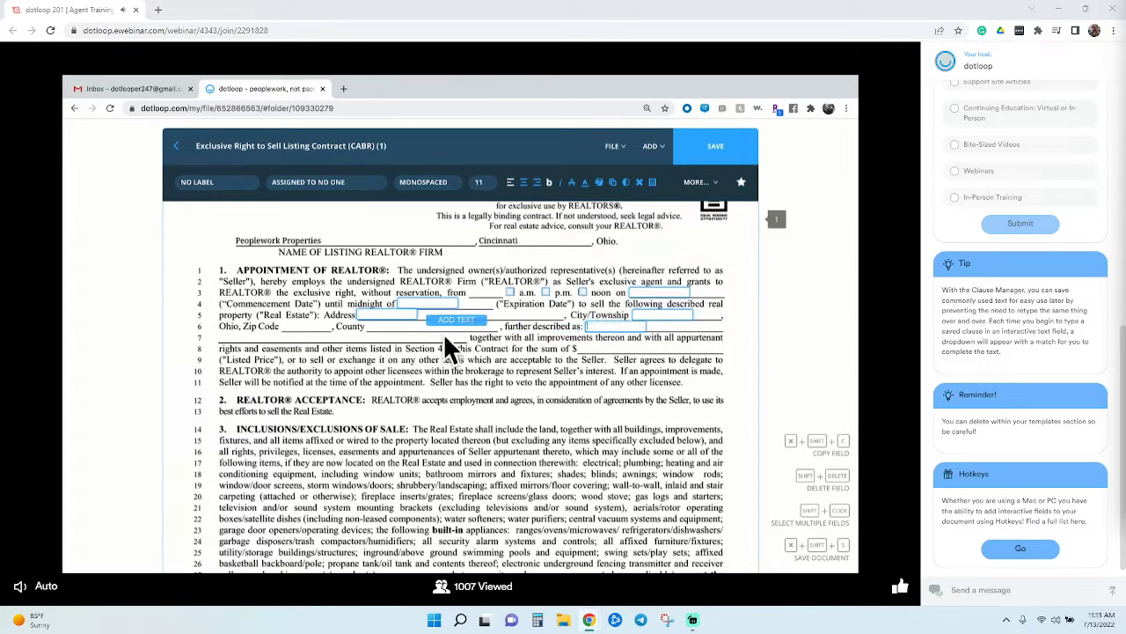
left_click(255, 352)
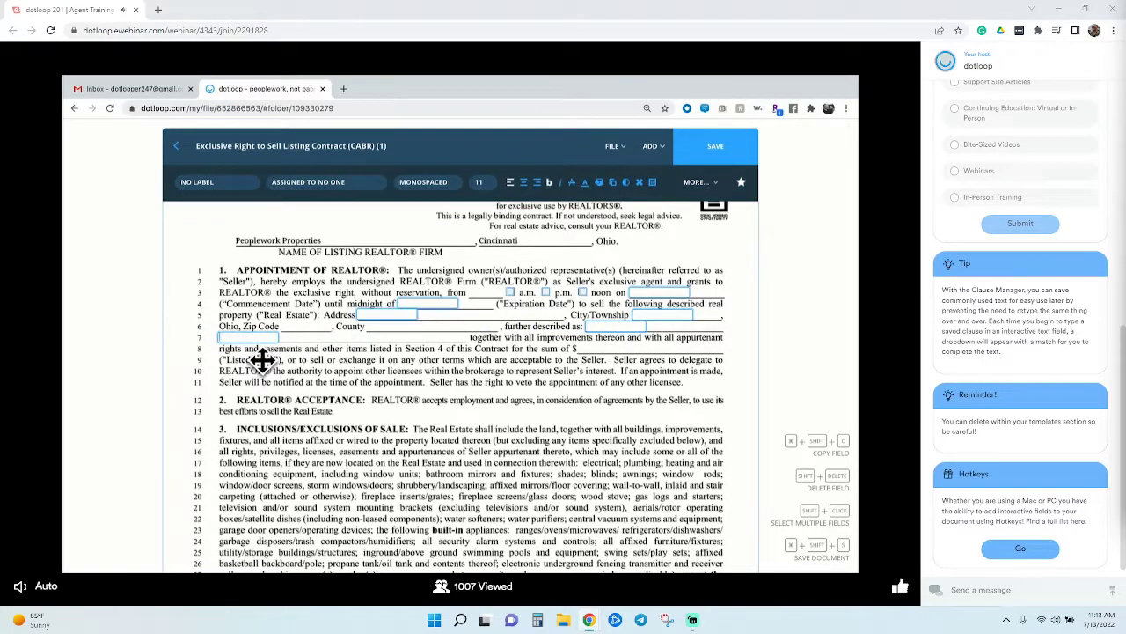
left_click(616, 364)
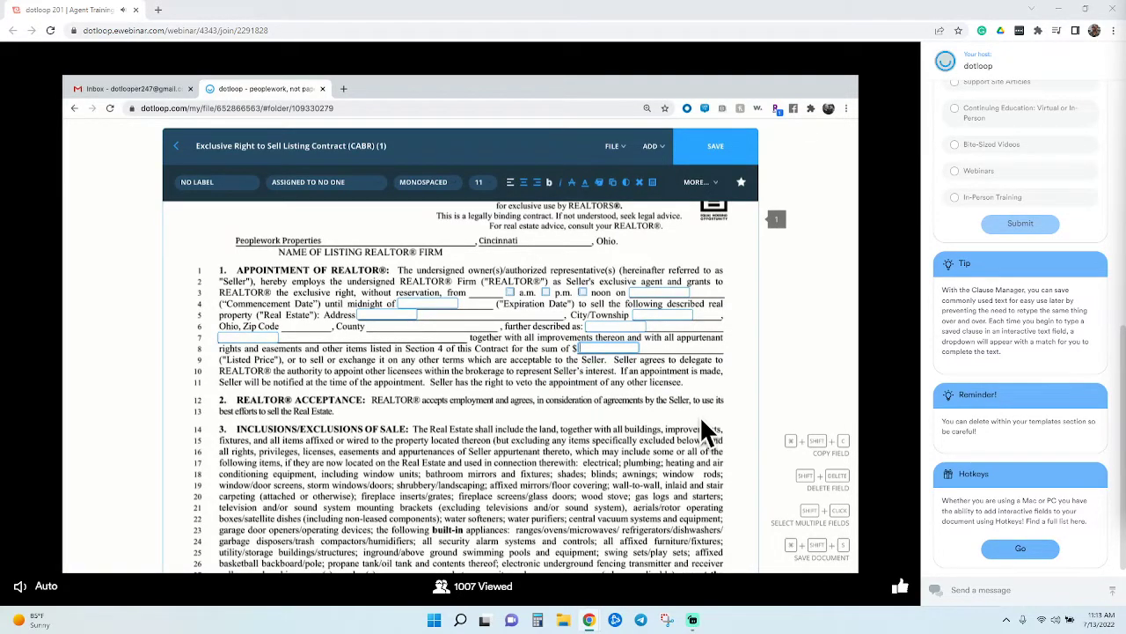
left_click(706, 310)
Widen the noon-on, City/Township, further-described and midnight-of fields to their lines' ends
left_click_drag(707, 312, 737, 313)
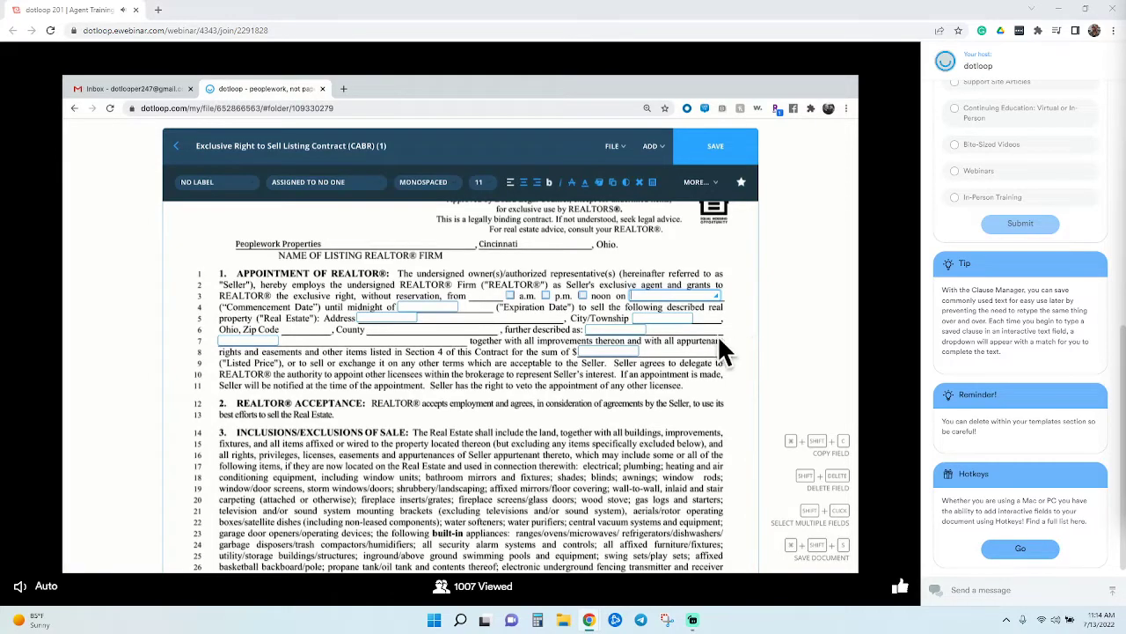
left_click(667, 322)
left_click(725, 327)
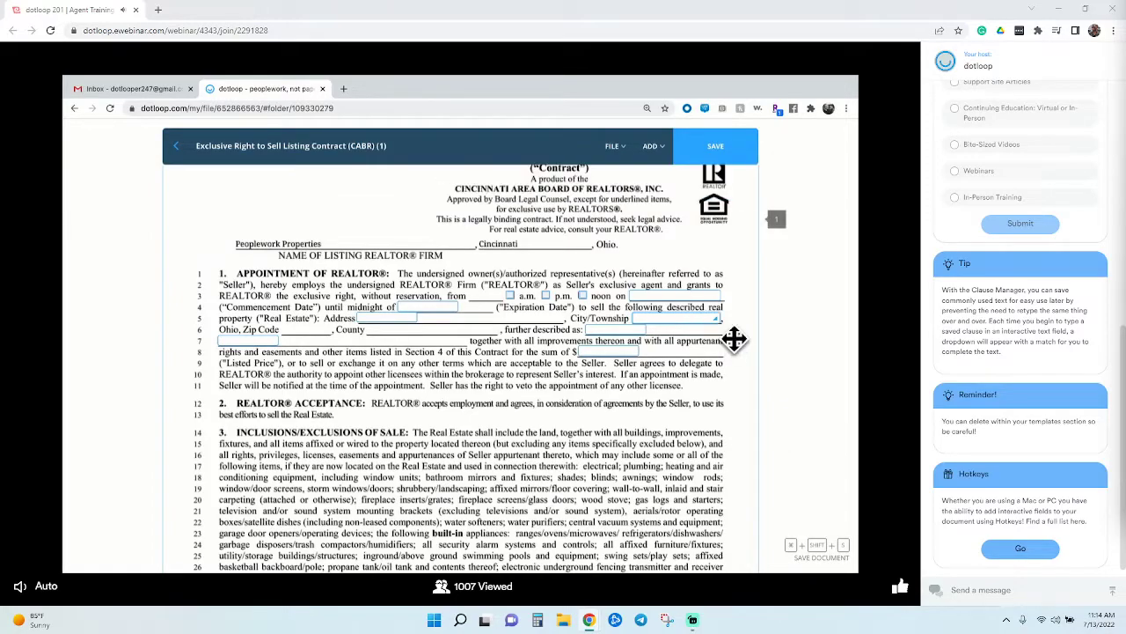
left_click(638, 335)
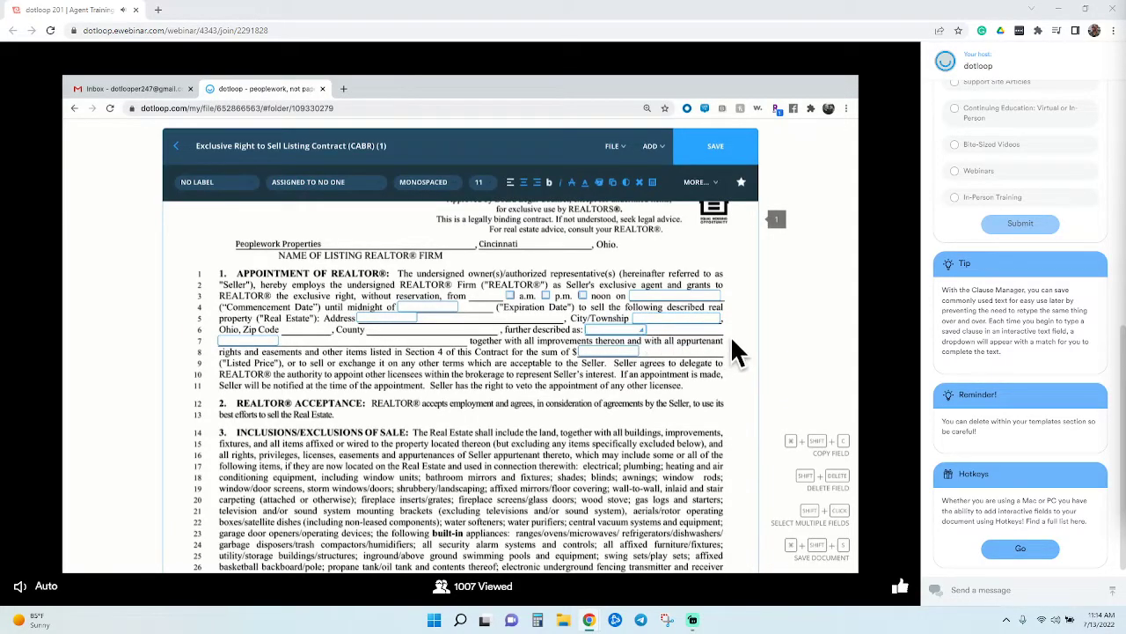
left_click(727, 342)
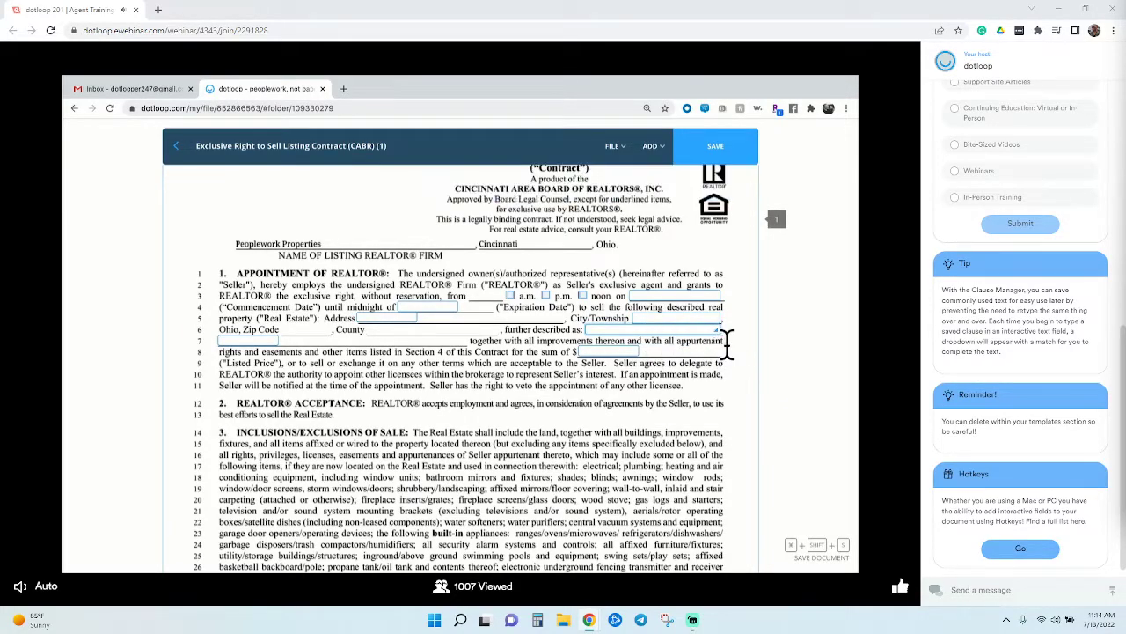
left_click(450, 312)
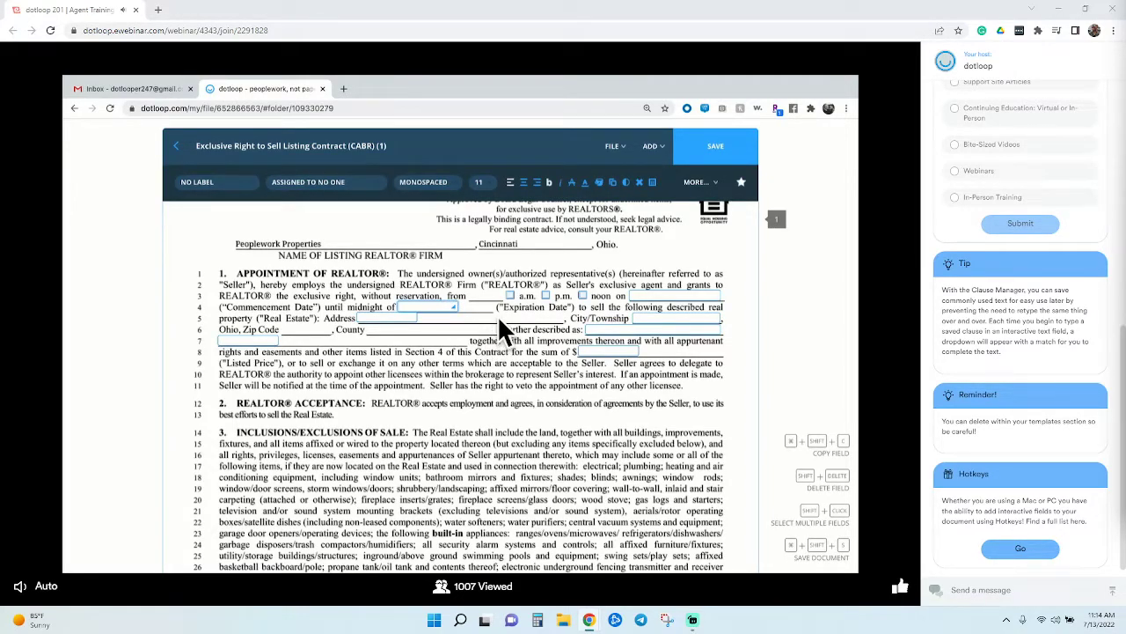
left_click(503, 323)
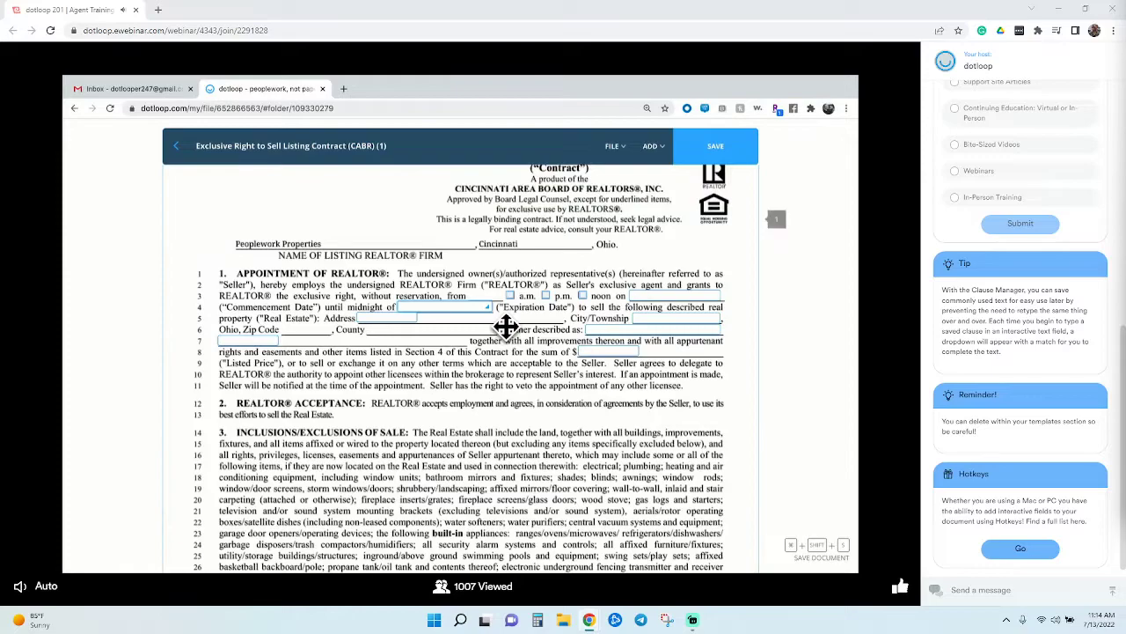
Widen the Address and line 7 description fields along their blanks
left_click(398, 319)
left_click_drag(575, 329, 570, 325)
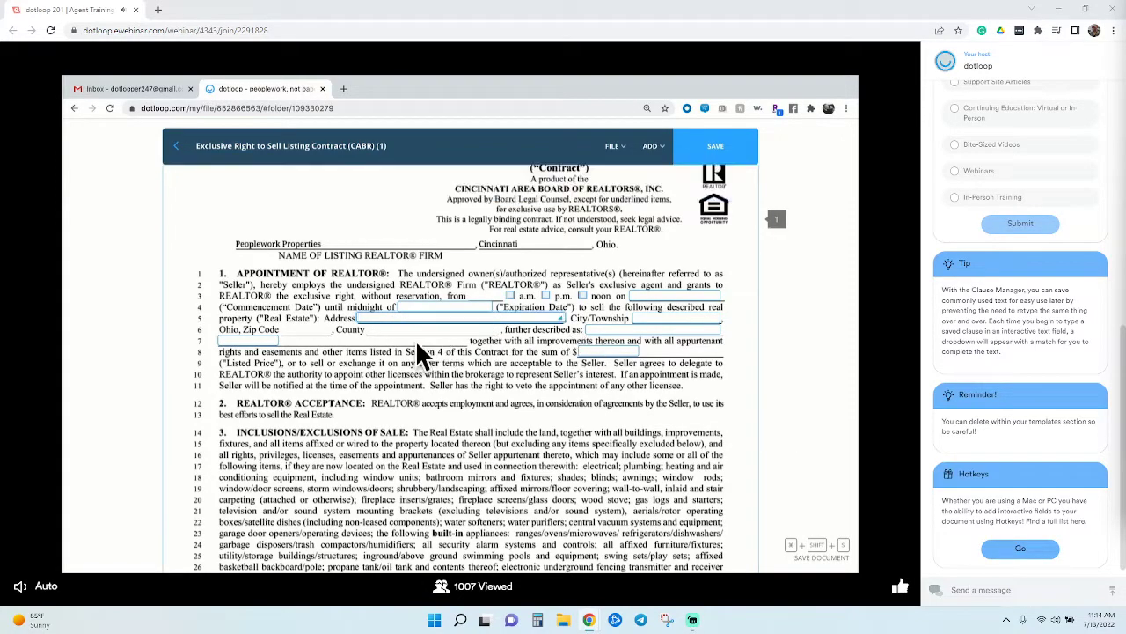
left_click(268, 343)
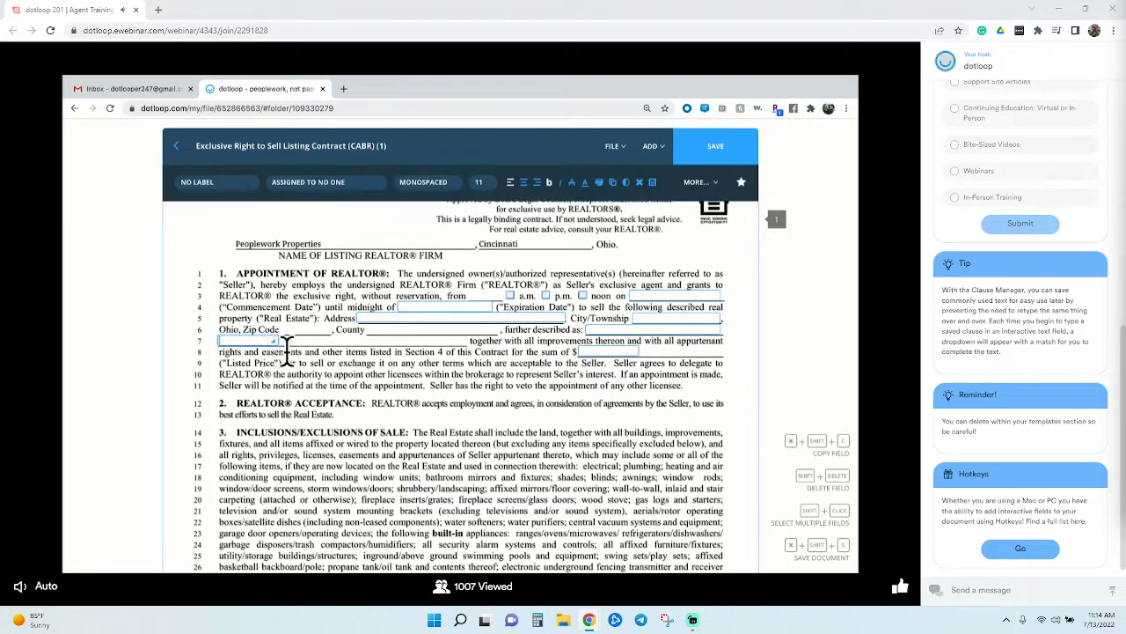
left_click(472, 350)
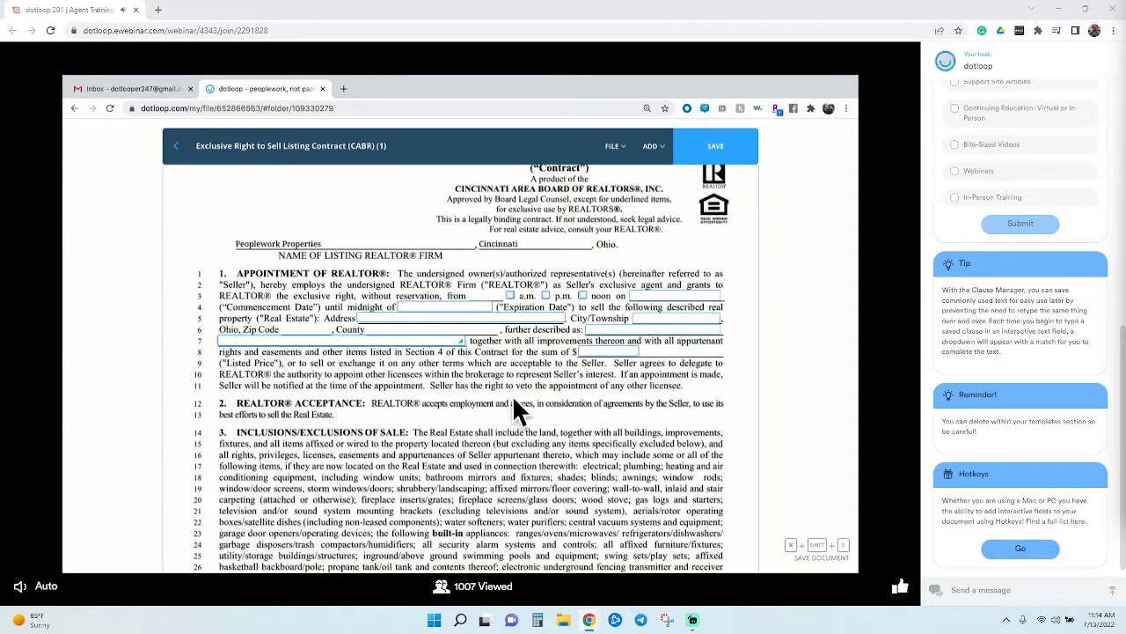
left_click(695, 299)
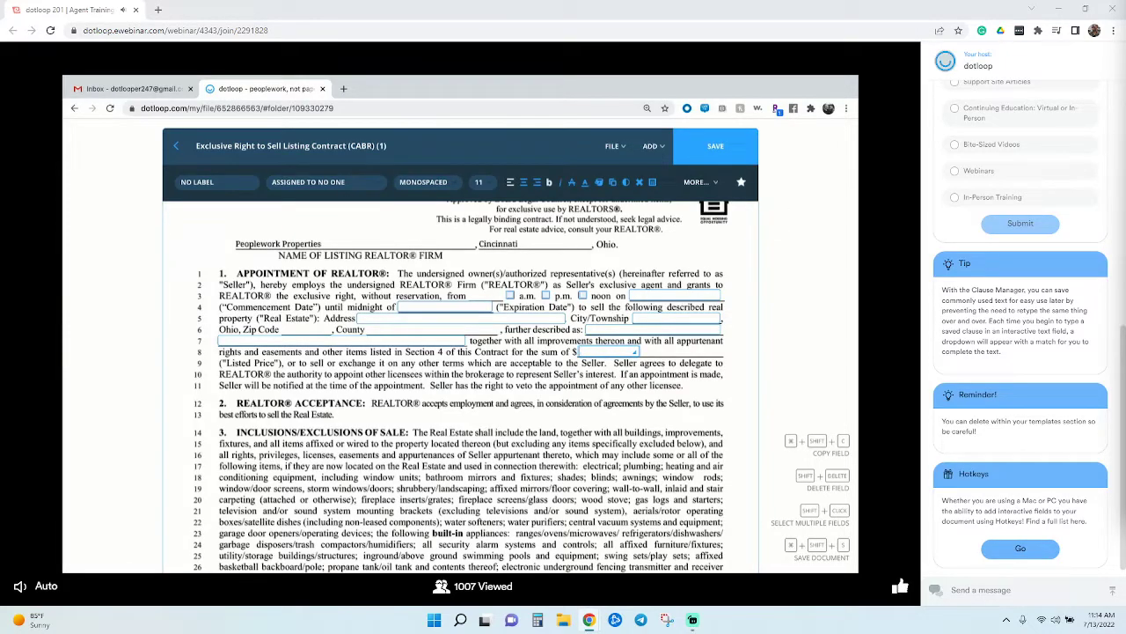
left_click(513, 421)
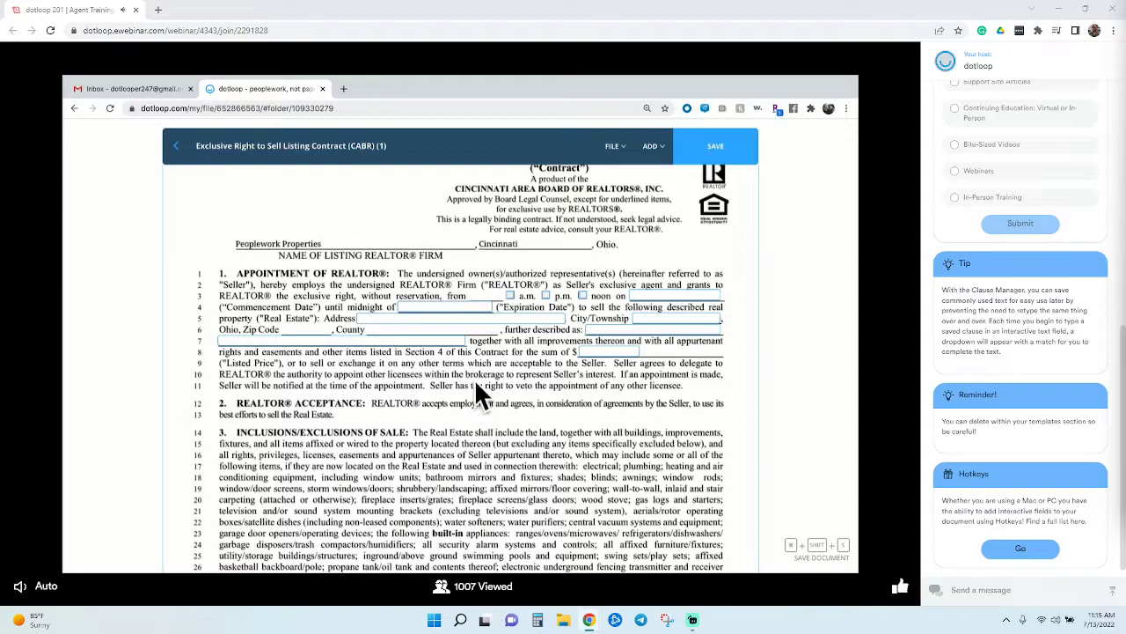
Select the Commencement Date field on the contract
left_click(445, 309)
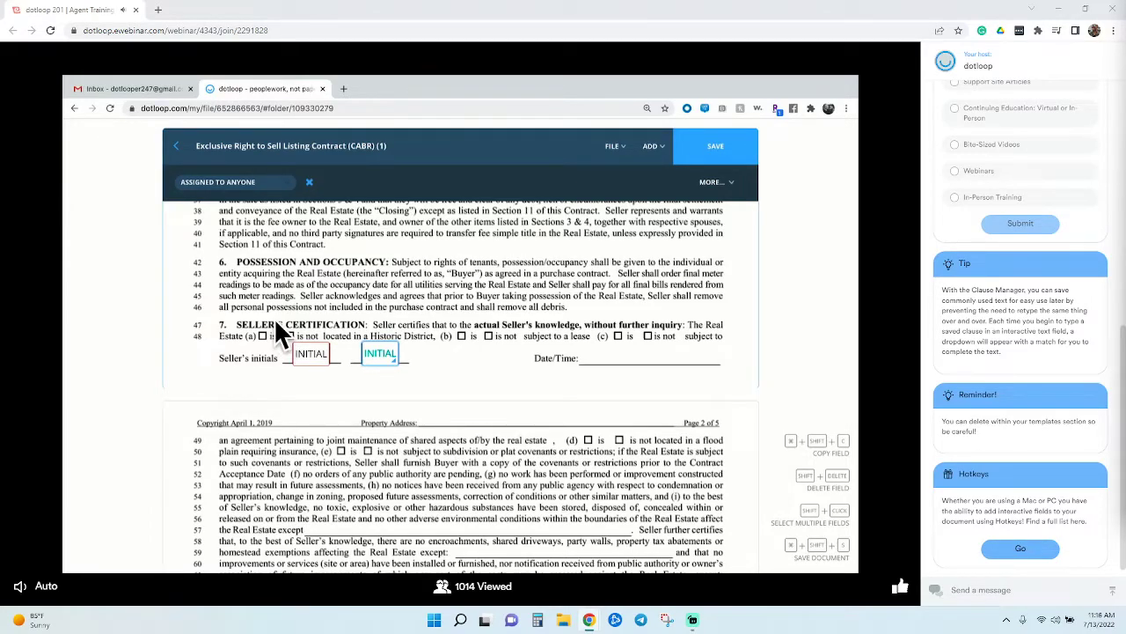
Assign both page-one initials fields to the Seller role and group them
left_click_drag(273, 317, 427, 385)
left_click(291, 185)
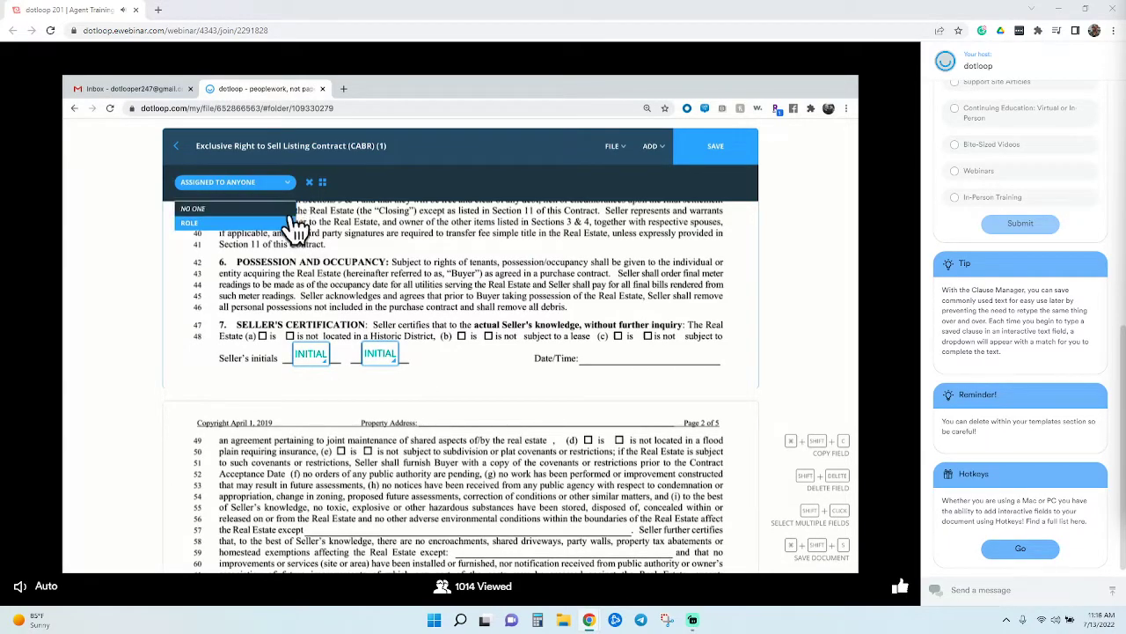
mouse_move(293, 225)
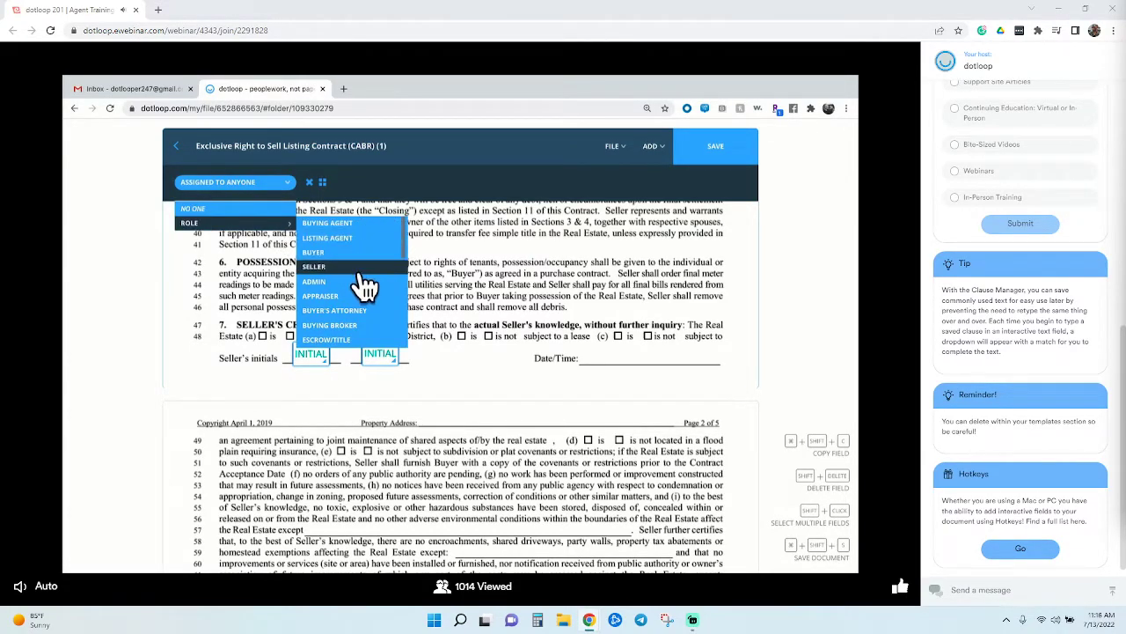
left_click(350, 266)
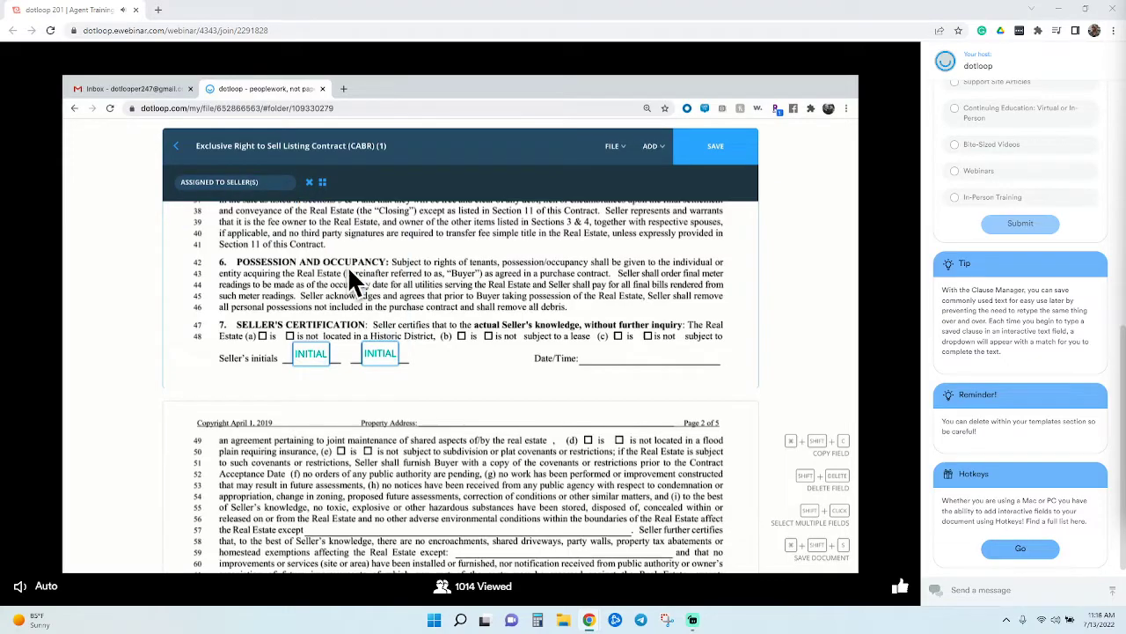
left_click(322, 182)
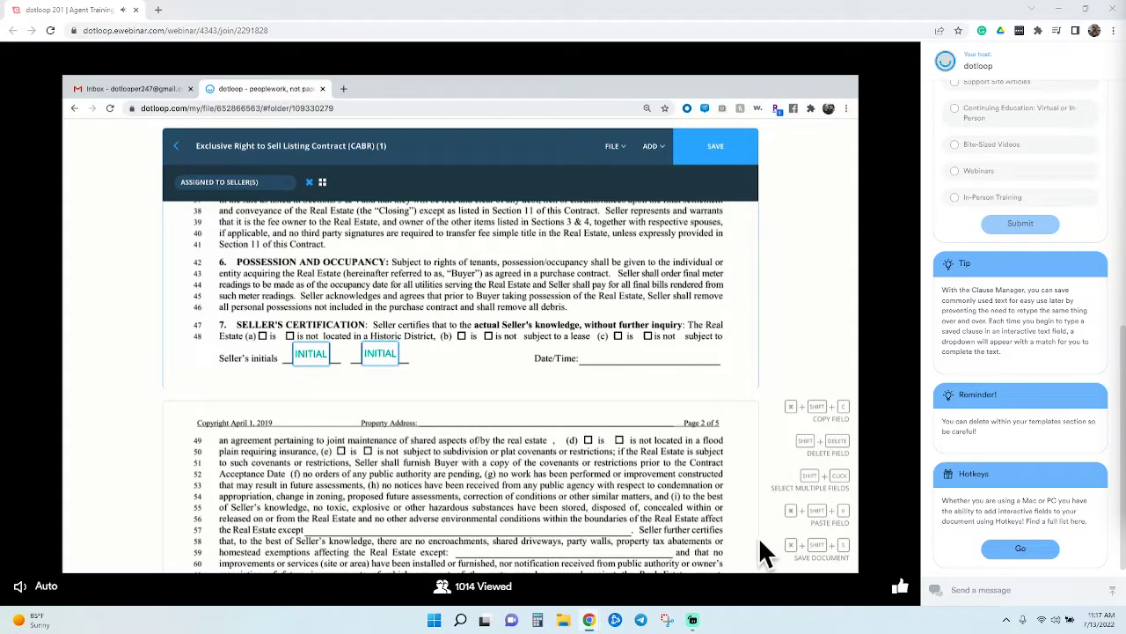
Paste the seller's initials pair onto the Section 12 initials line
scroll(656, 521, "down", 5)
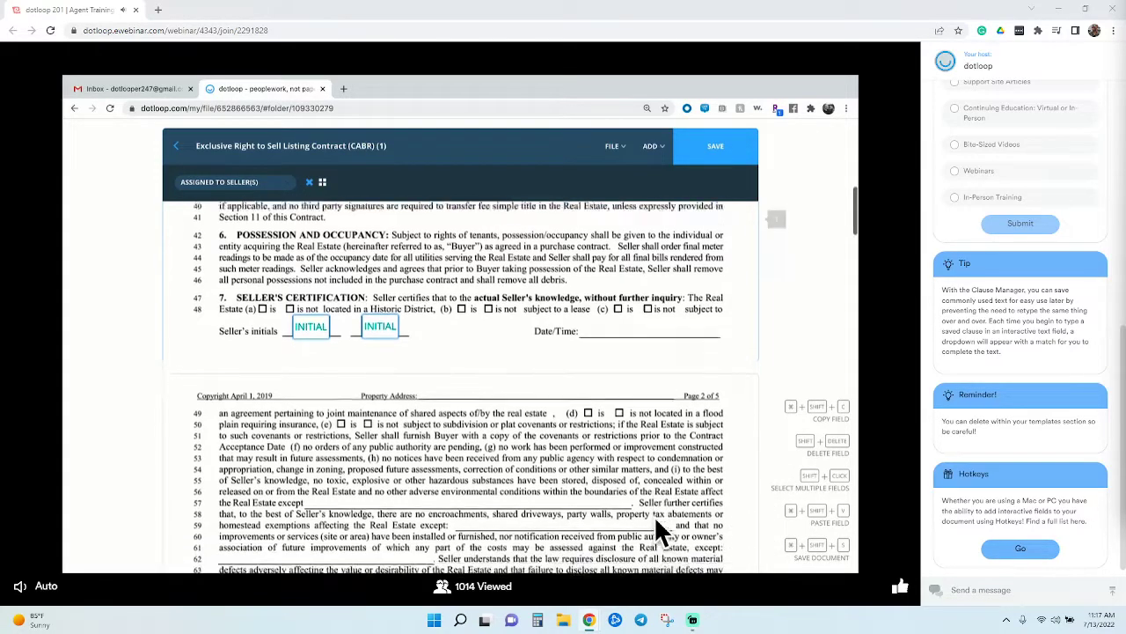
scroll(655, 521, "down", 10)
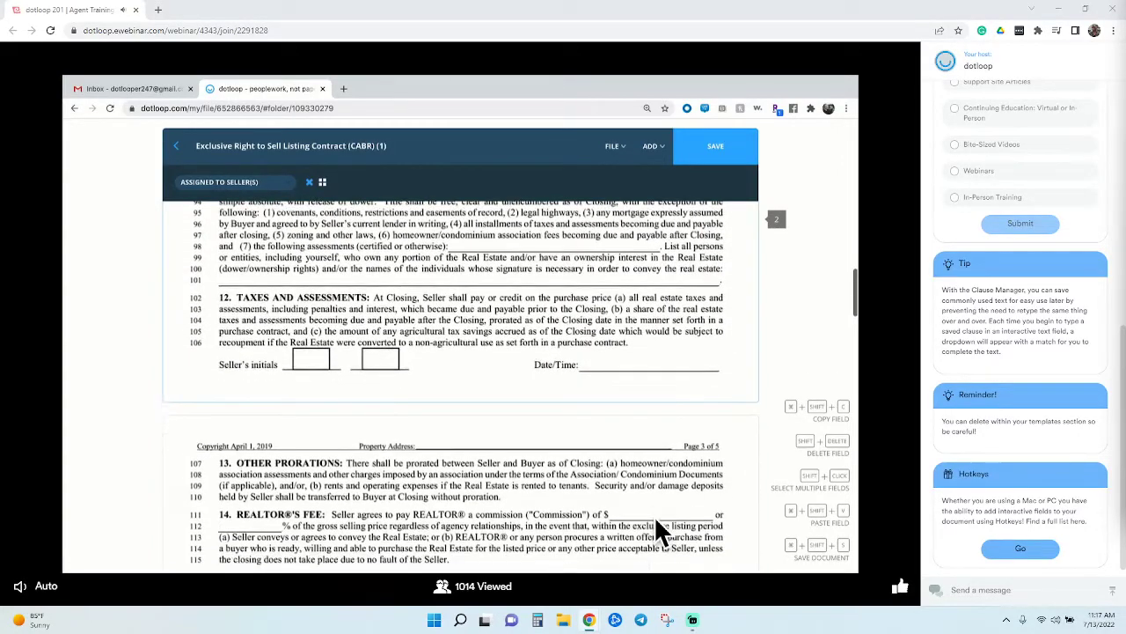
key("ctrl+shift+v")
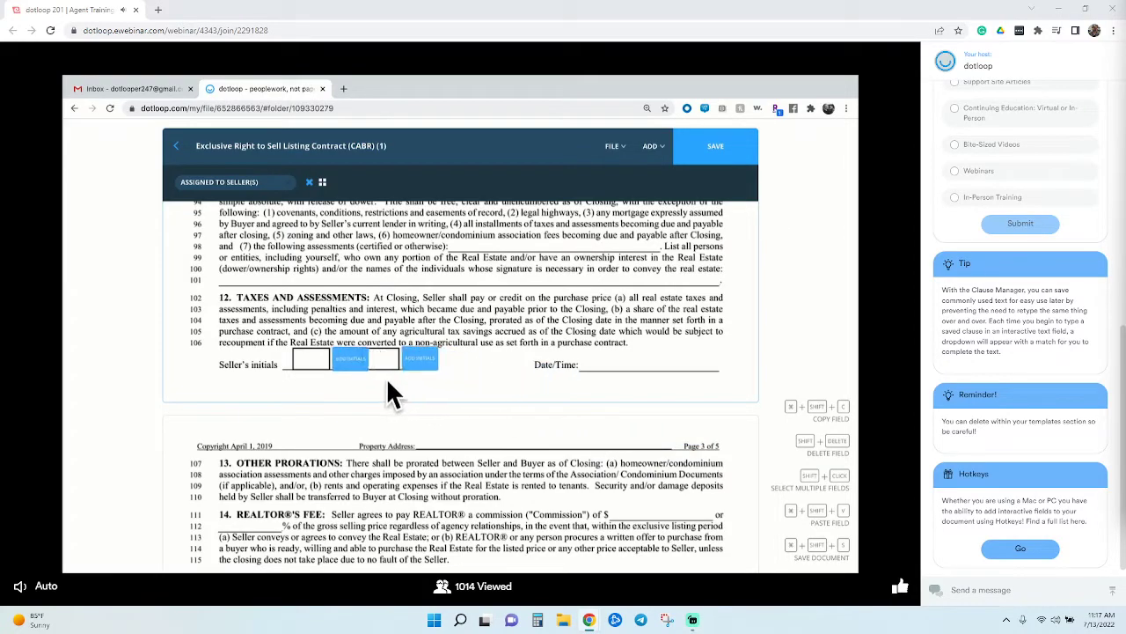
left_click(352, 378)
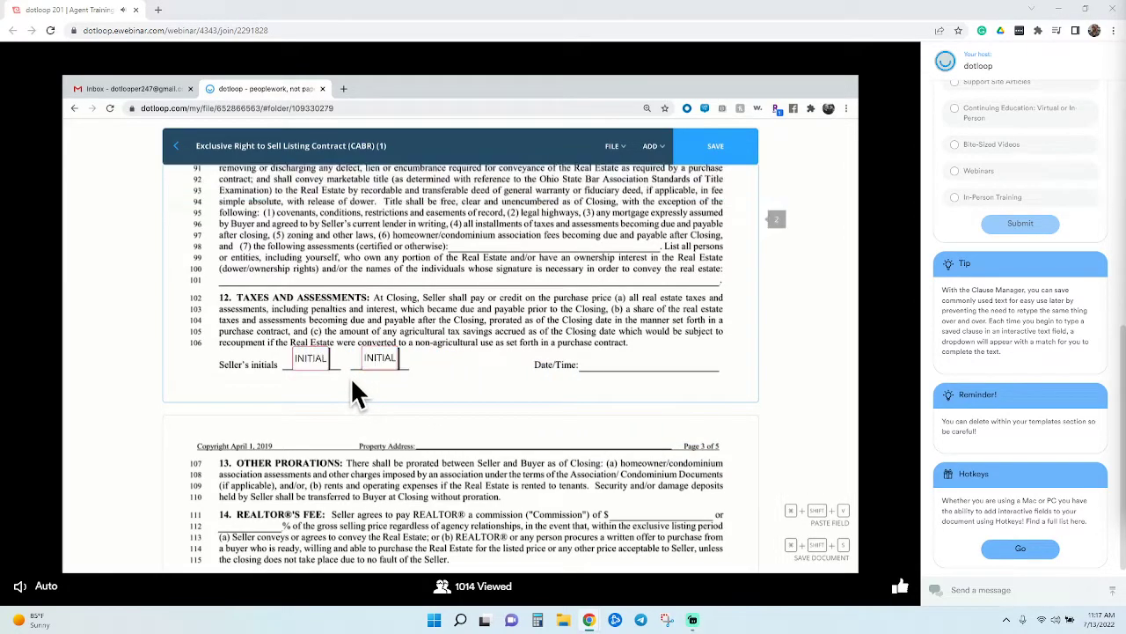
left_click(315, 359)
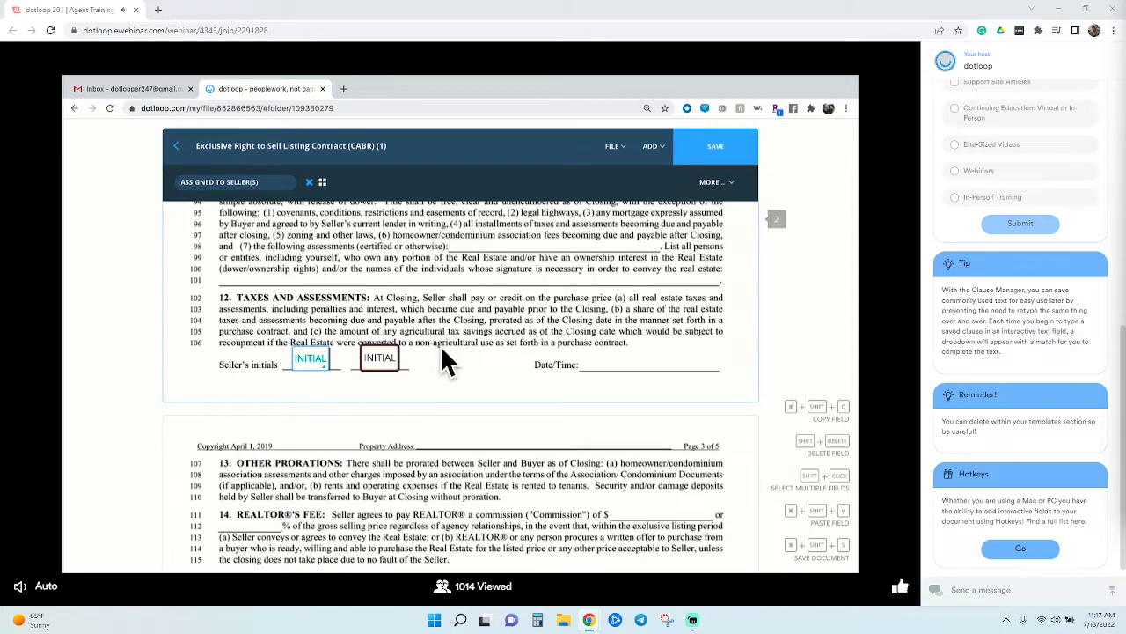
Paste another seller's initials pair onto Section 20's initials line
scroll(443, 352, "down", 8)
scroll(443, 352, "down", 2)
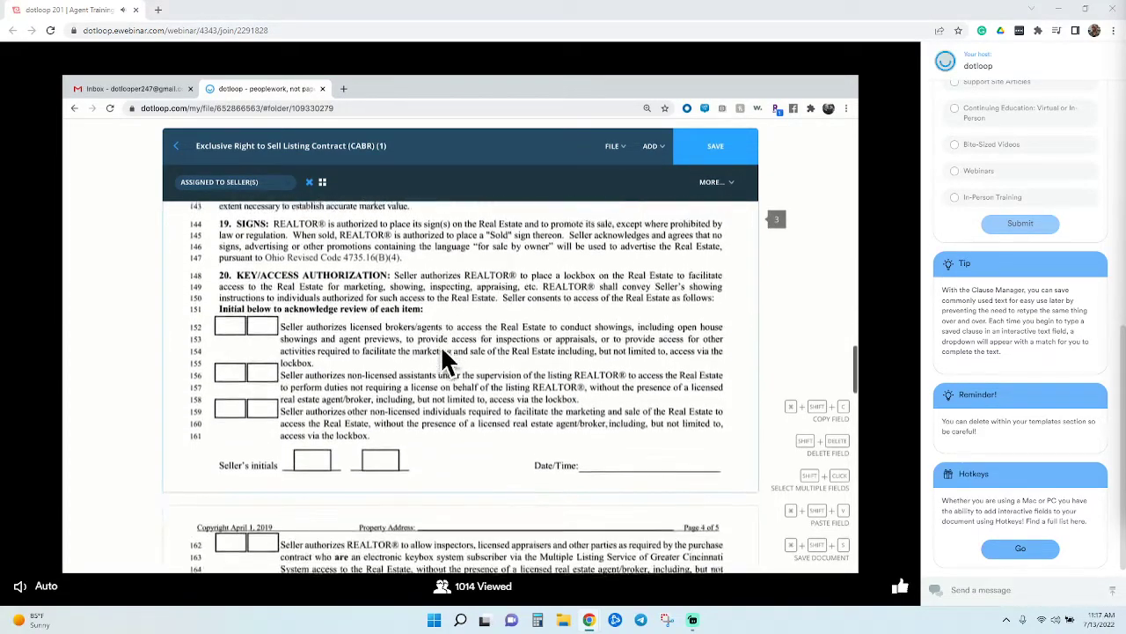
key("super+shift+v")
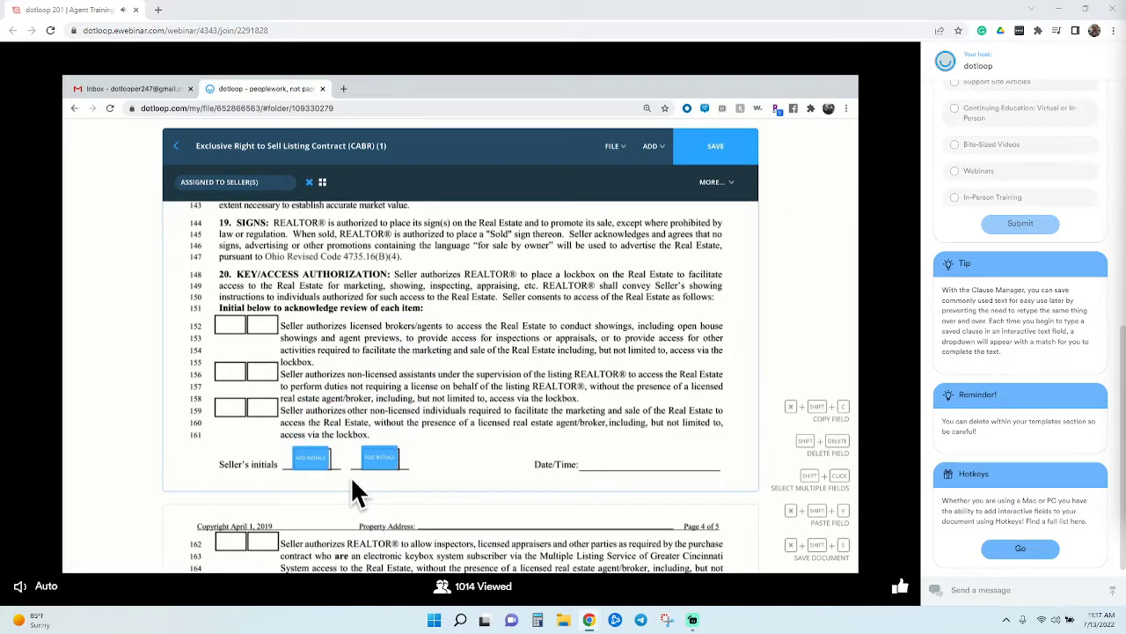
left_click(351, 476)
scroll(350, 475, "down", 5)
scroll(352, 482, "down", 12)
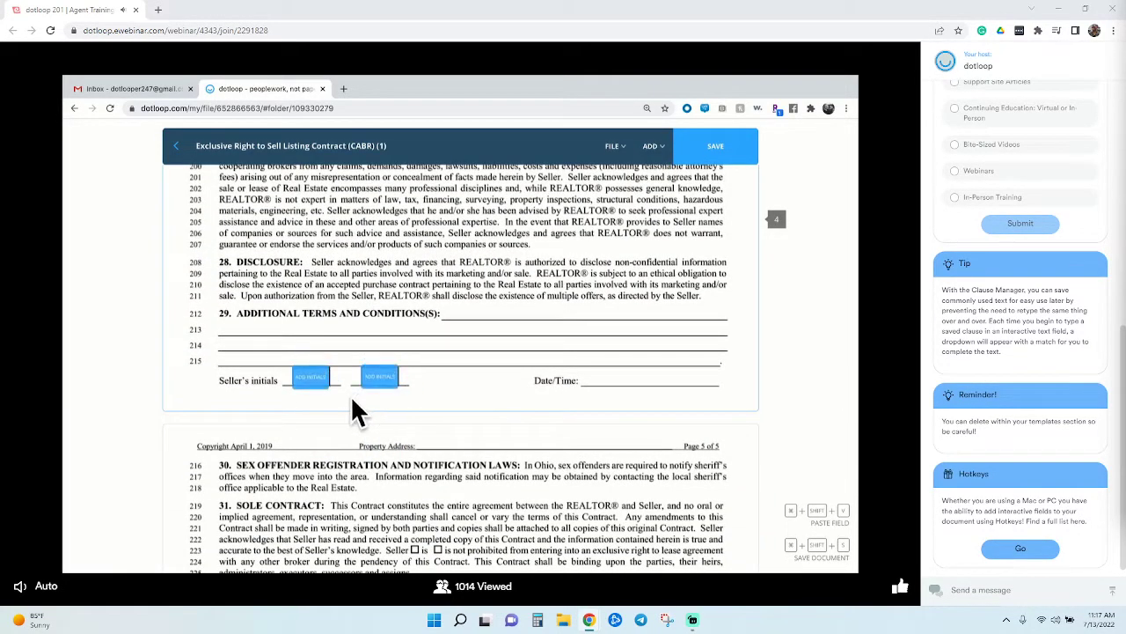
scroll(352, 407, "down", 5)
scroll(356, 411, "down", 15)
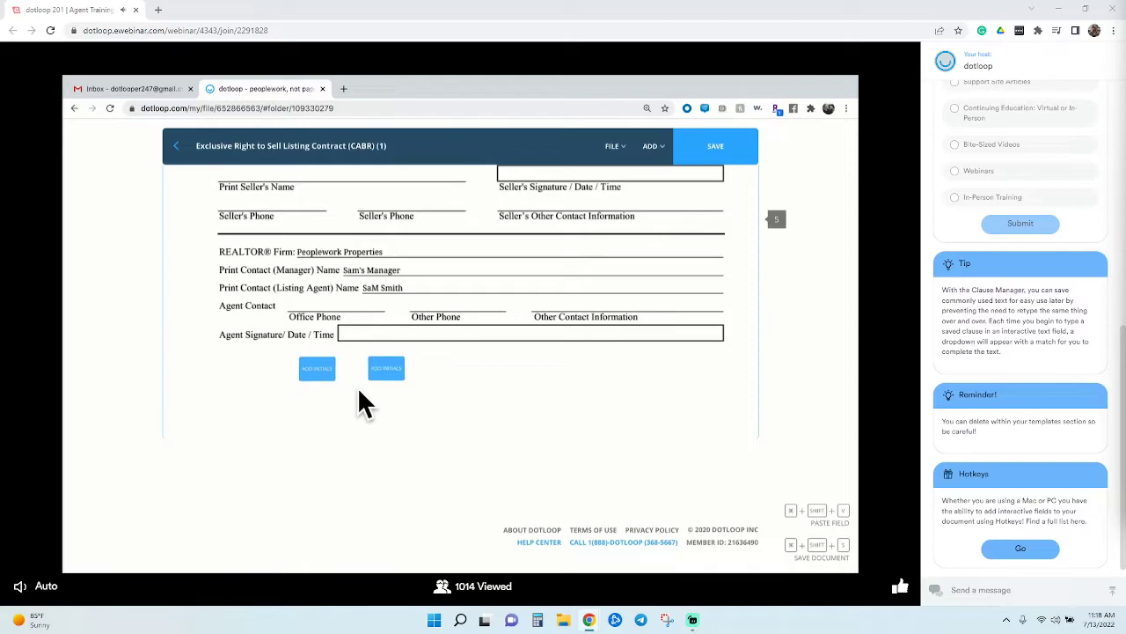
Save the listing contract template with its checkboxes, text and initials fields
left_click(746, 151)
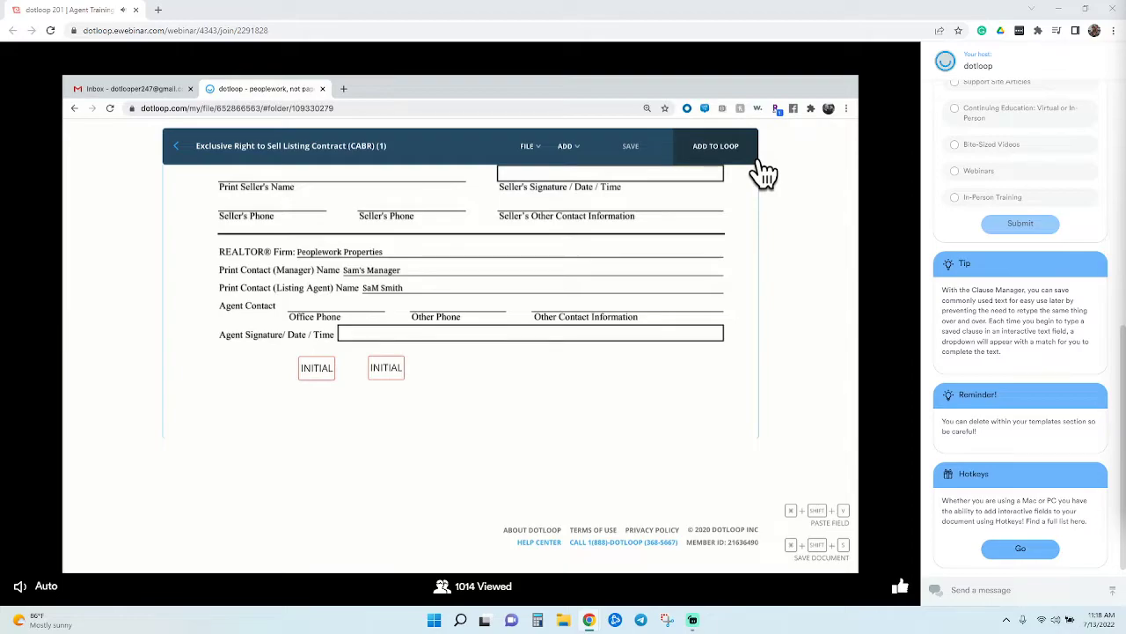
Leave the contract for Templates and go to the People page of trusted service providers
left_click(197, 158)
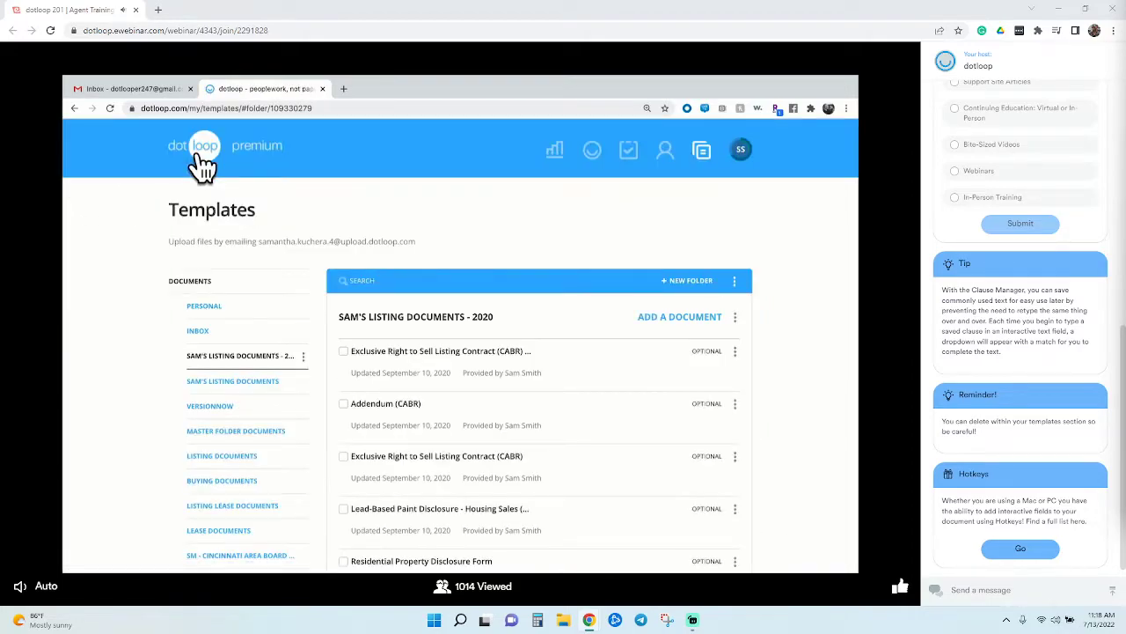
scroll(203, 165, "down", 1)
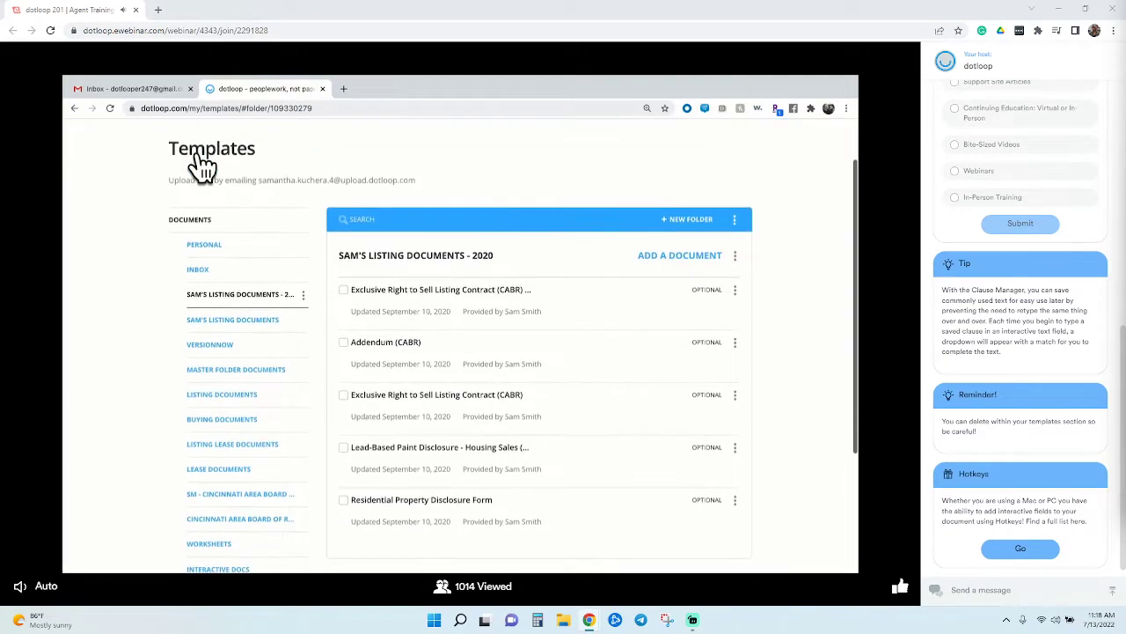
scroll(203, 165, "up", 1)
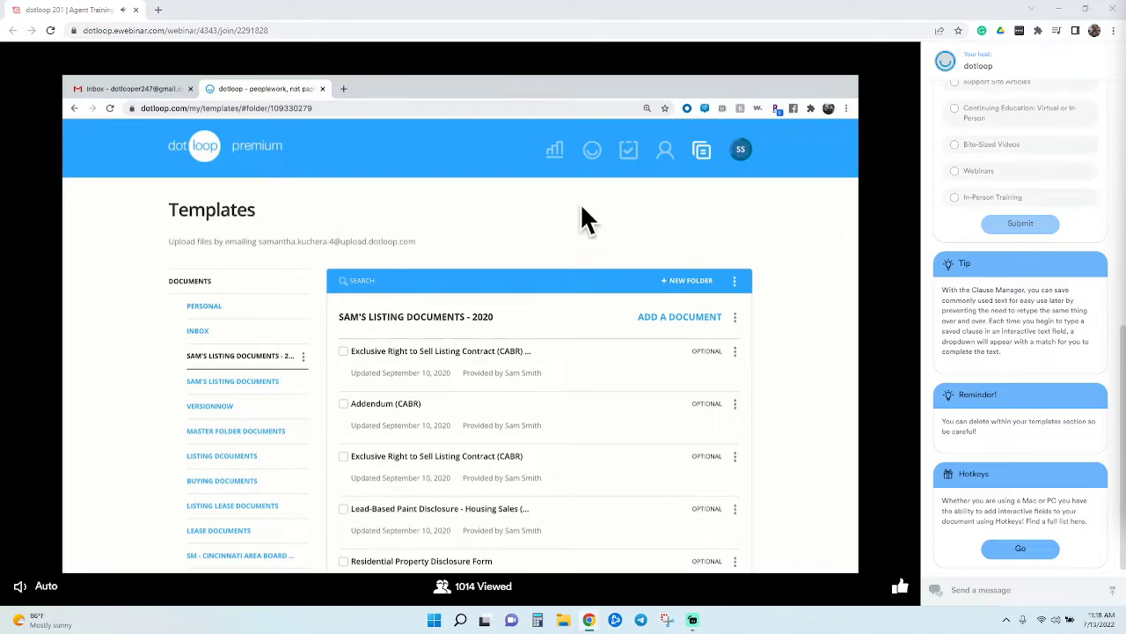
left_click(688, 167)
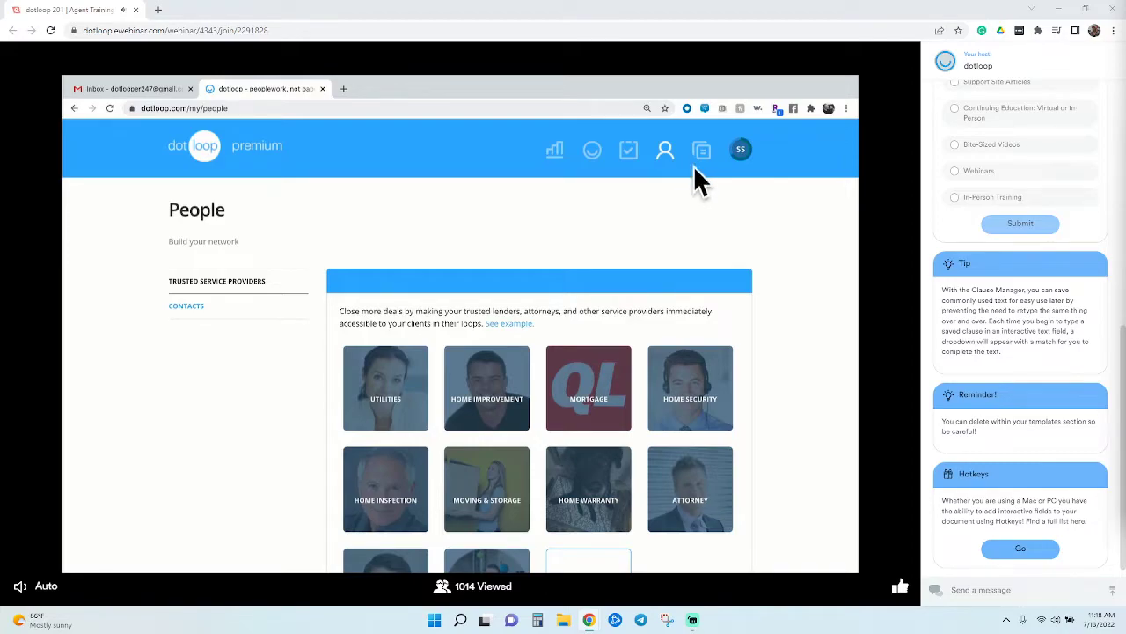
scroll(797, 253, "down", 1)
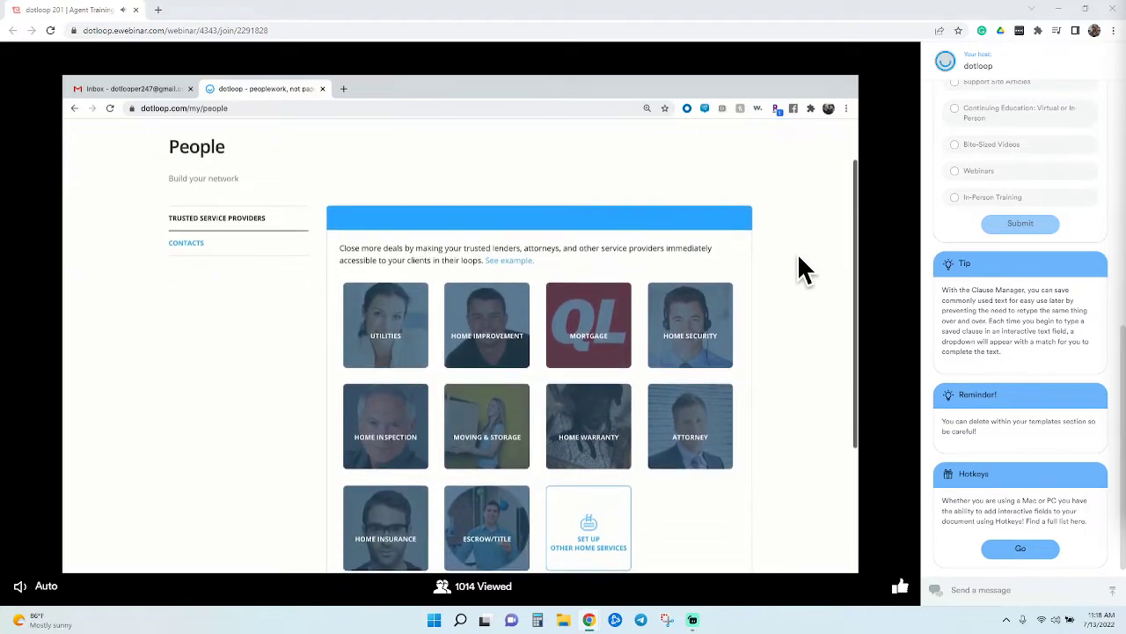
scroll(799, 258, "down", 1)
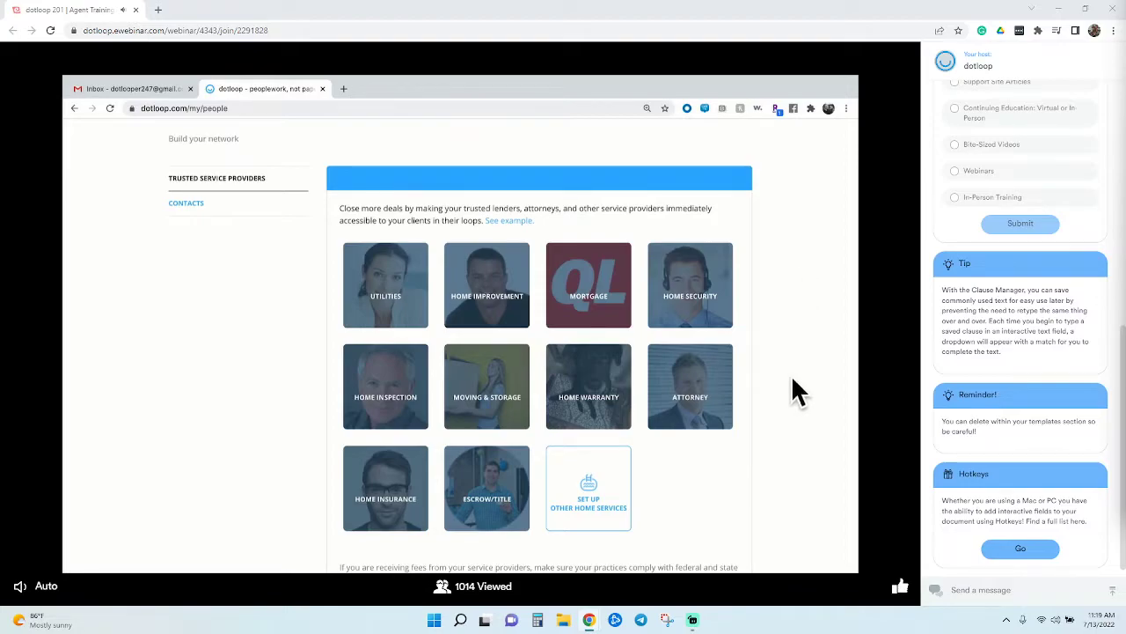
View the trusted Attorney providers list, then close it
left_click(720, 435)
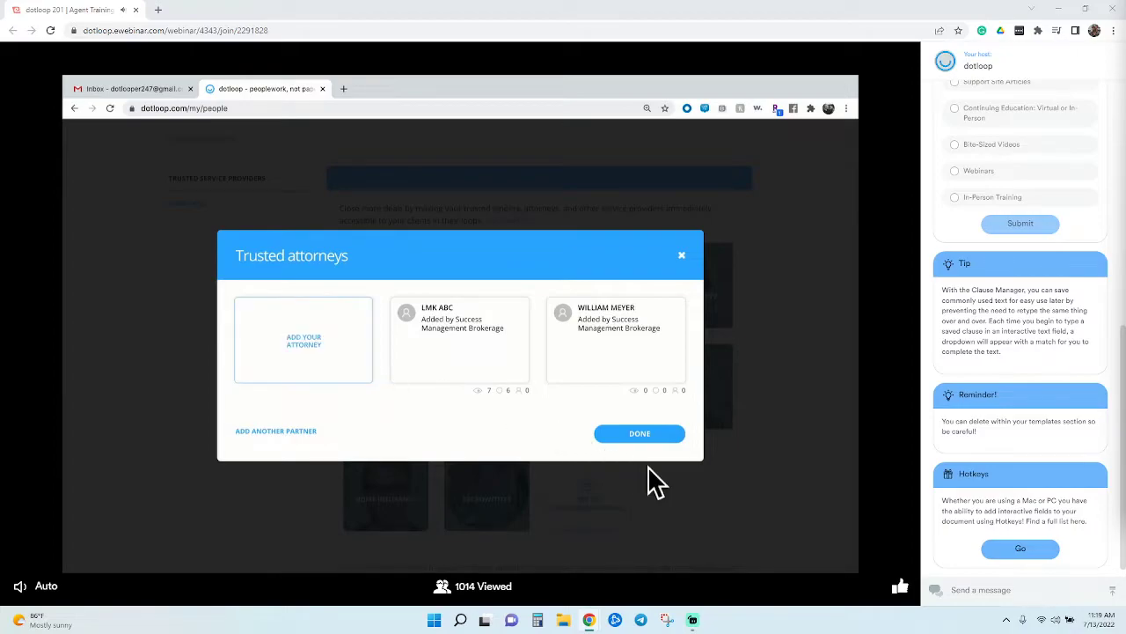
left_click(673, 436)
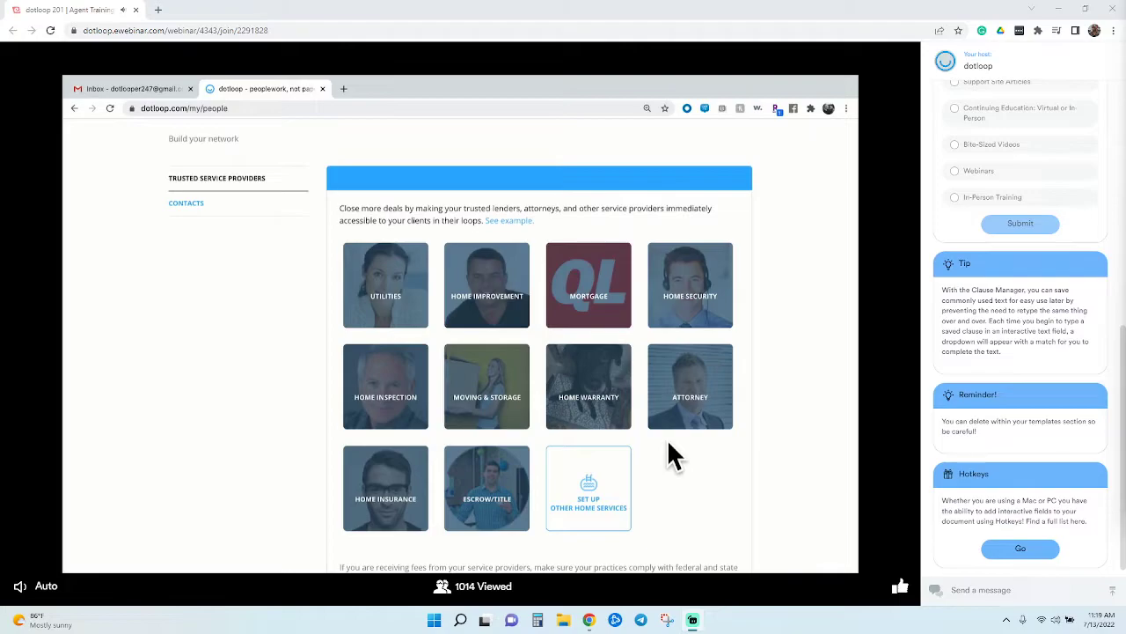
scroll(607, 339, "up", 2)
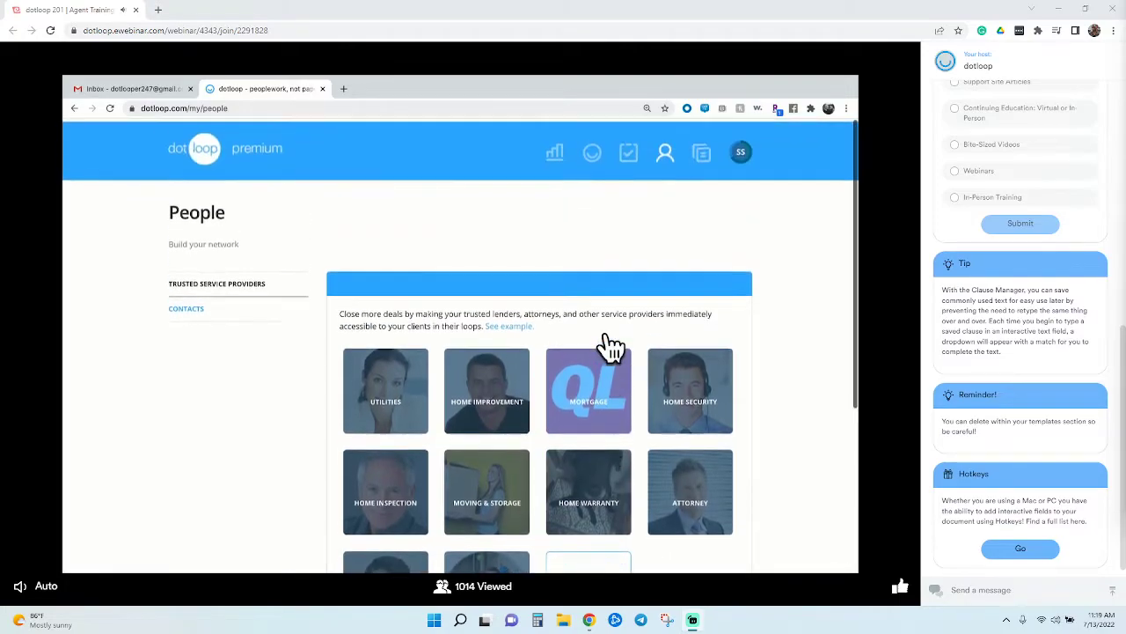
left_click(606, 162)
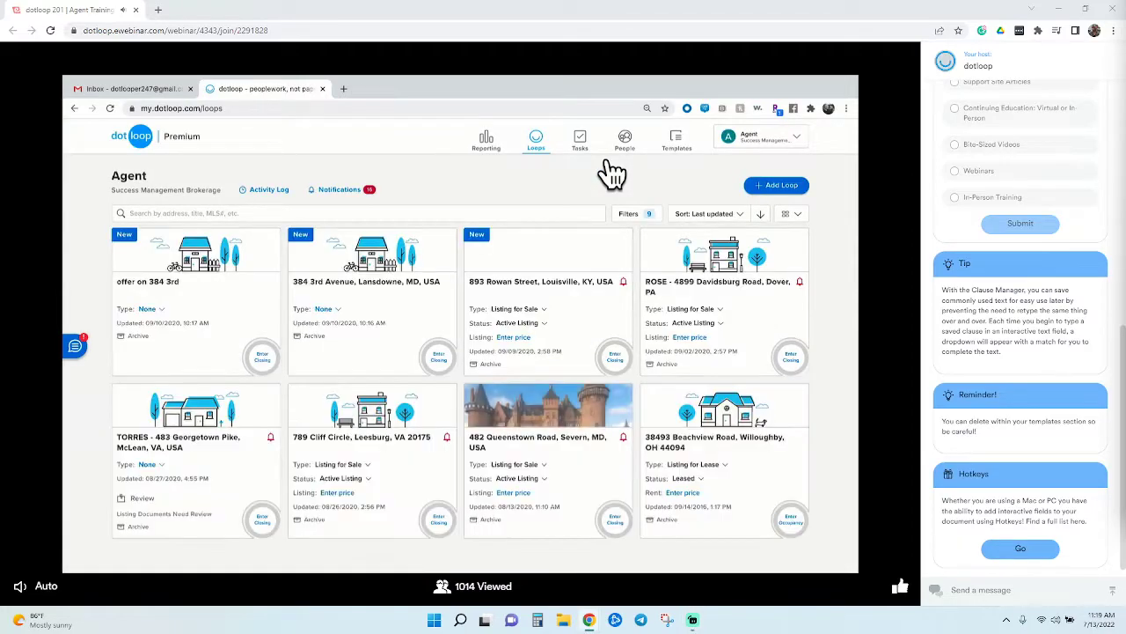
left_click(415, 307)
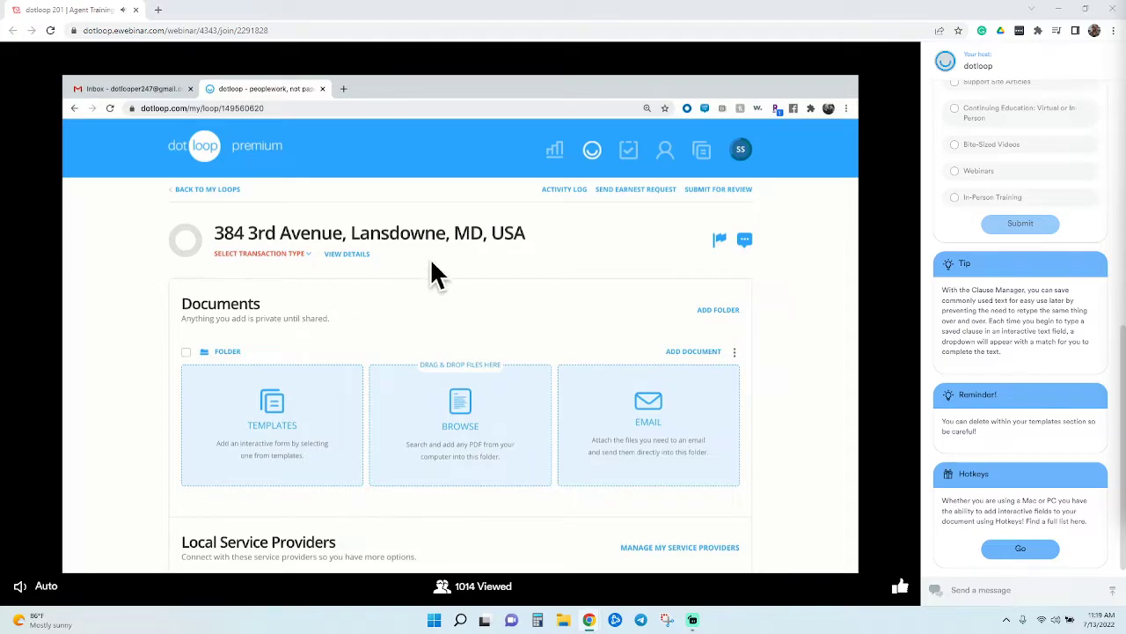
scroll(434, 261, "down", 3)
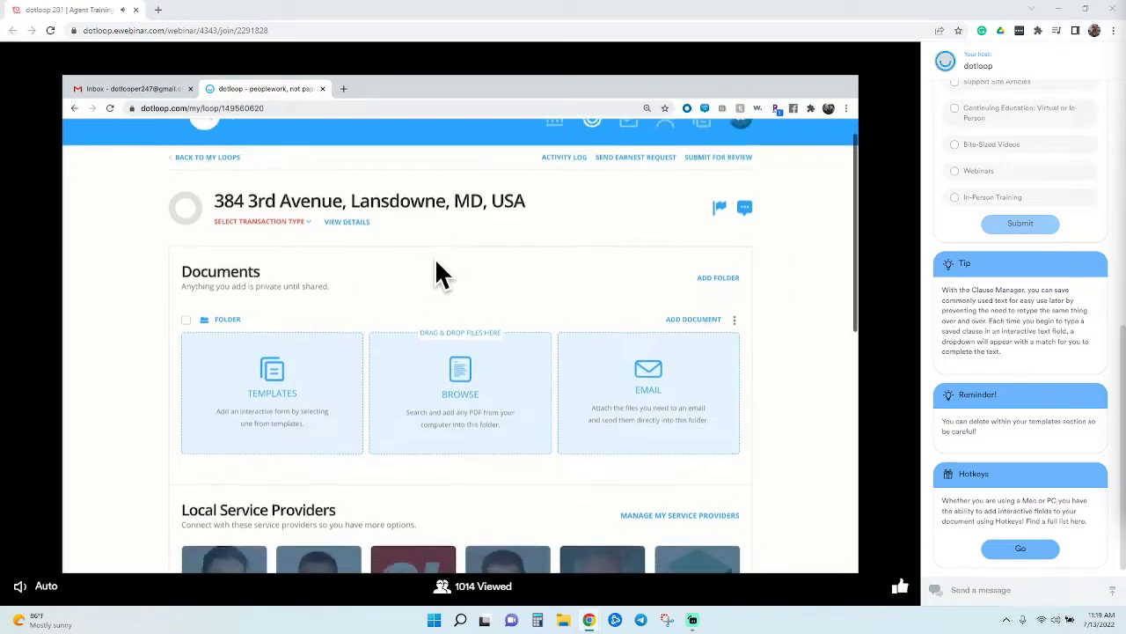
scroll(451, 280, "down", 5)
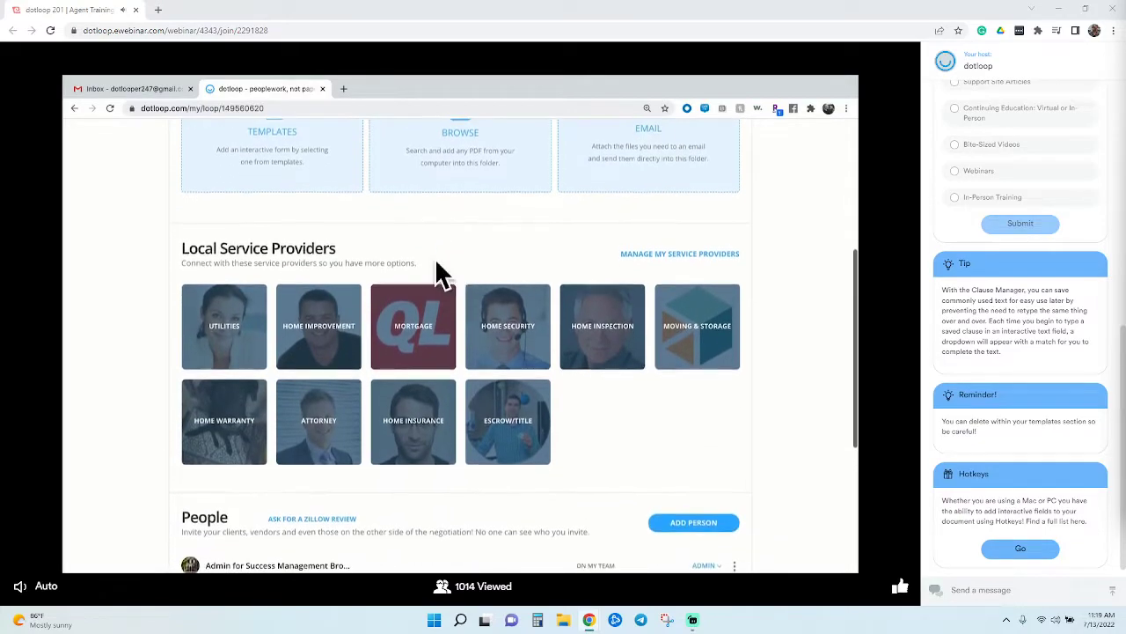
scroll(451, 280, "down", 2)
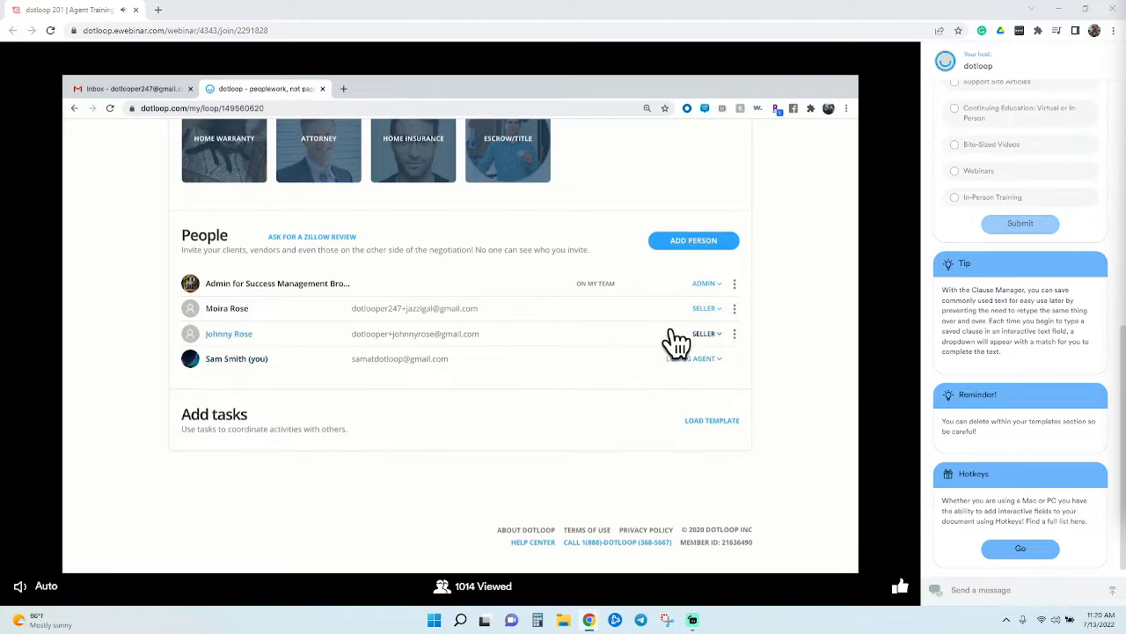
Show the first seller's actions, then choose LOAD TEMPLATE under Add tasks
left_click(738, 311)
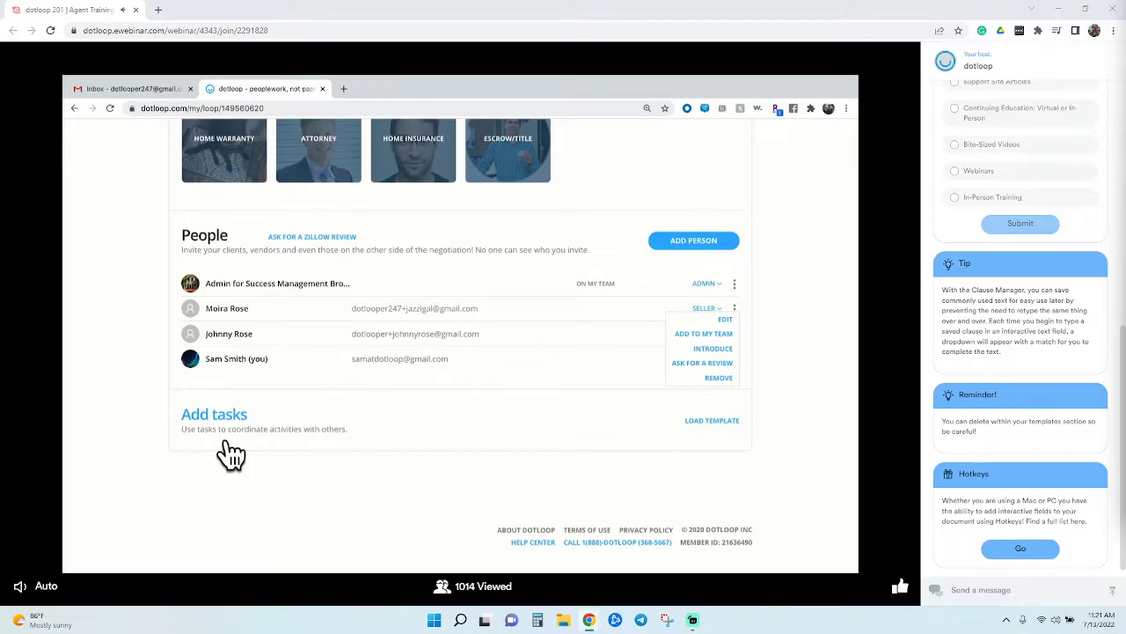
left_click(731, 430)
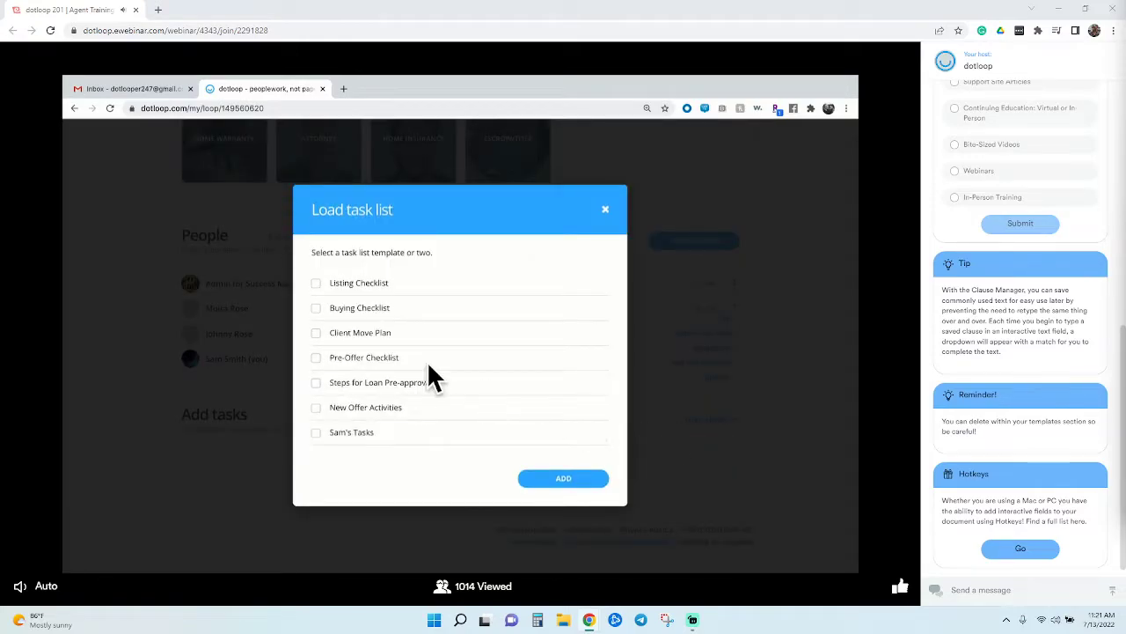
Load the Listing Checklist and Client Move Plan task lists into the loop
left_click(322, 286)
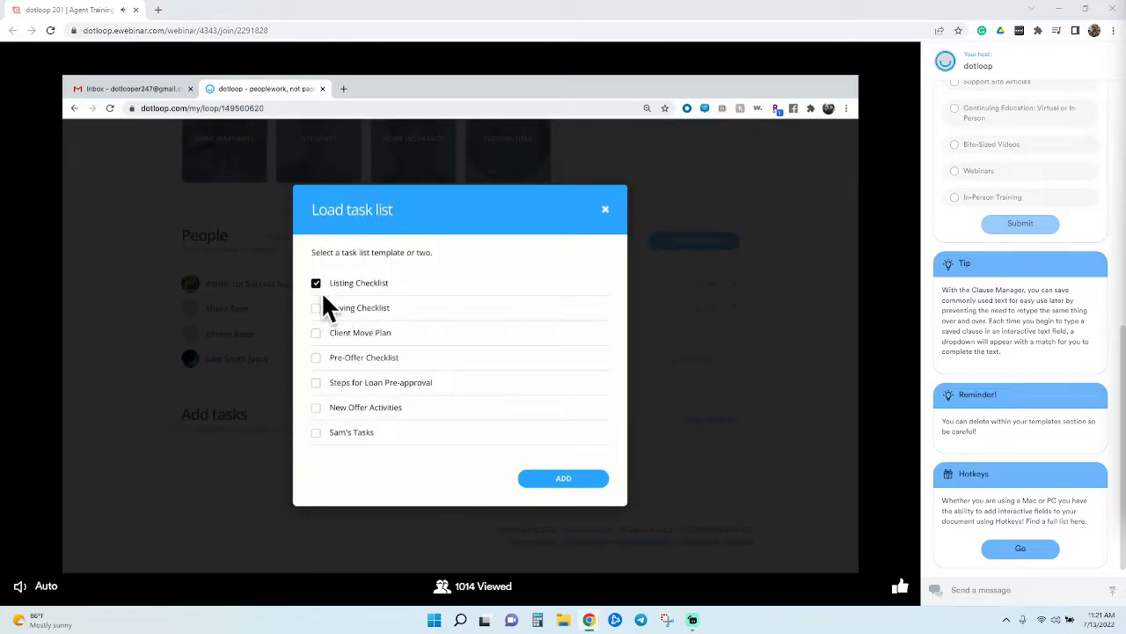
left_click(342, 344)
left_click(567, 479)
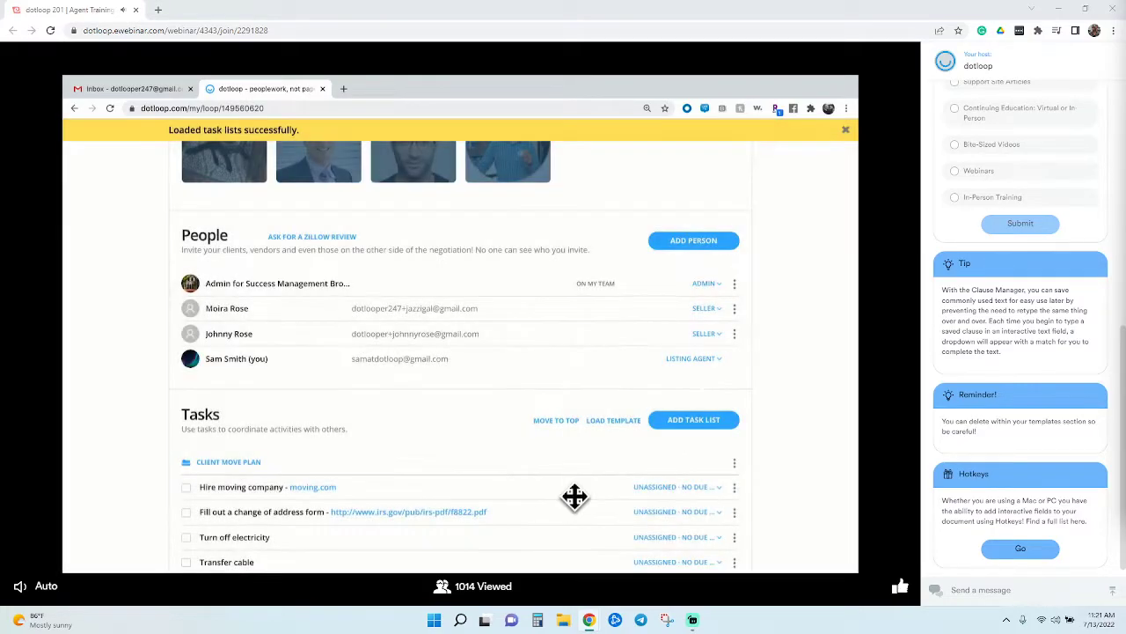
scroll(574, 497, "down", 5)
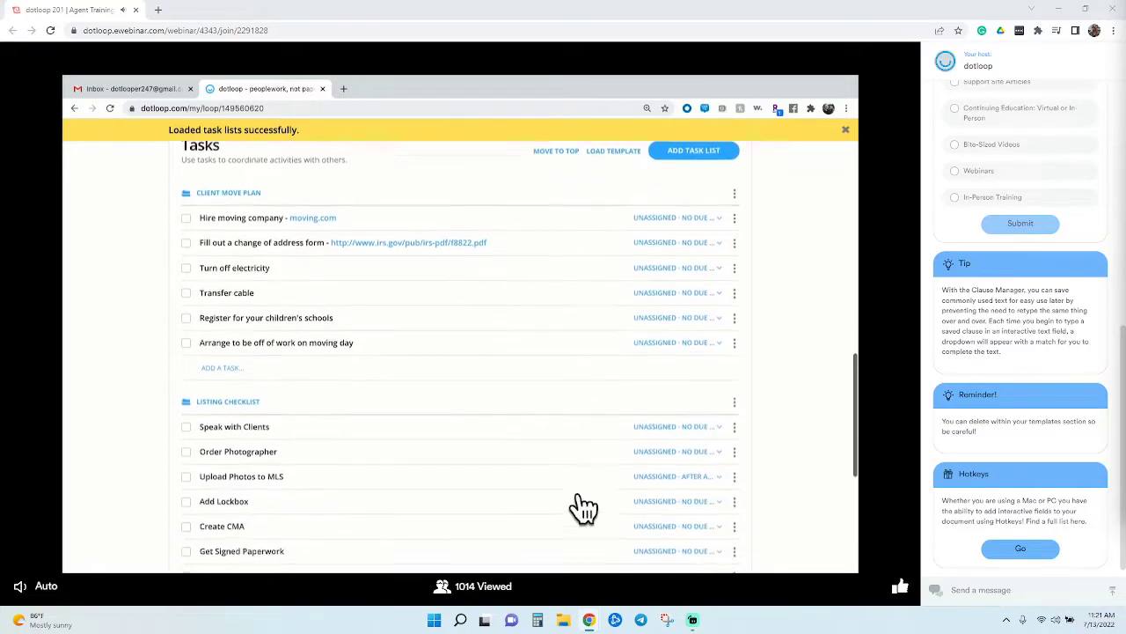
scroll(577, 501, "down", 3)
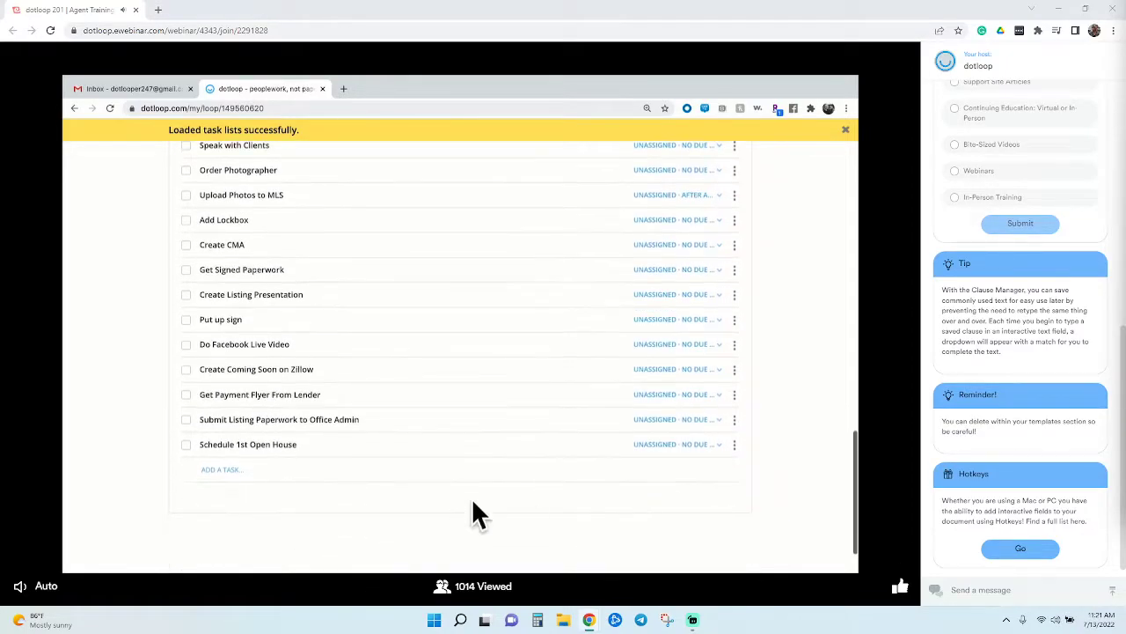
Move Schedule 1st Open House above Submit Listing Paperwork
left_click_drag(327, 445, 325, 427)
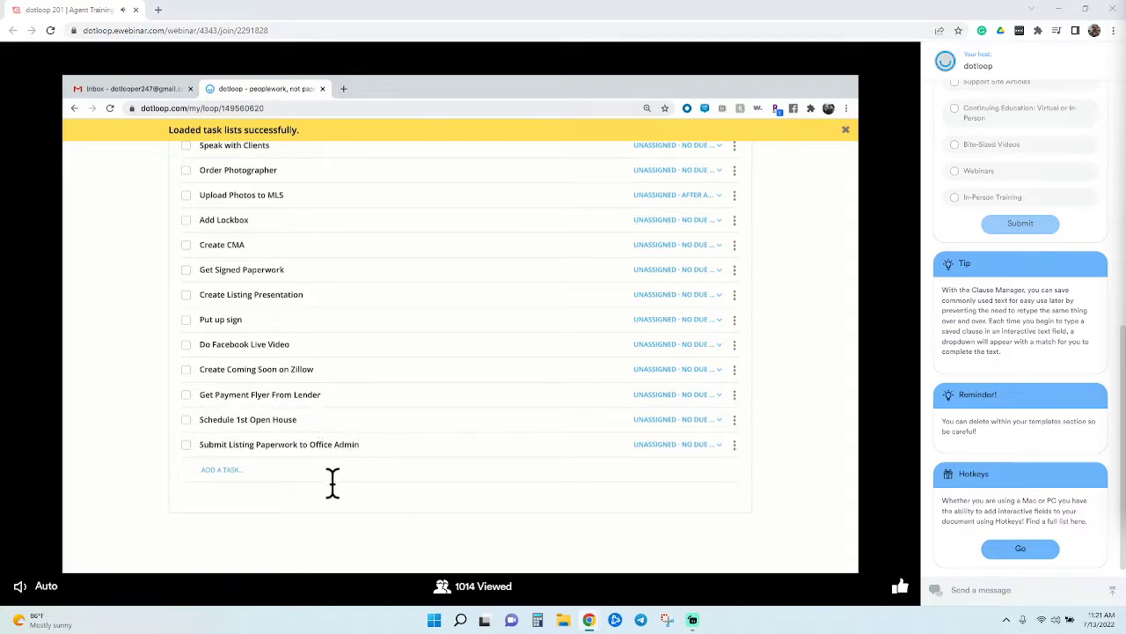
left_click(735, 346)
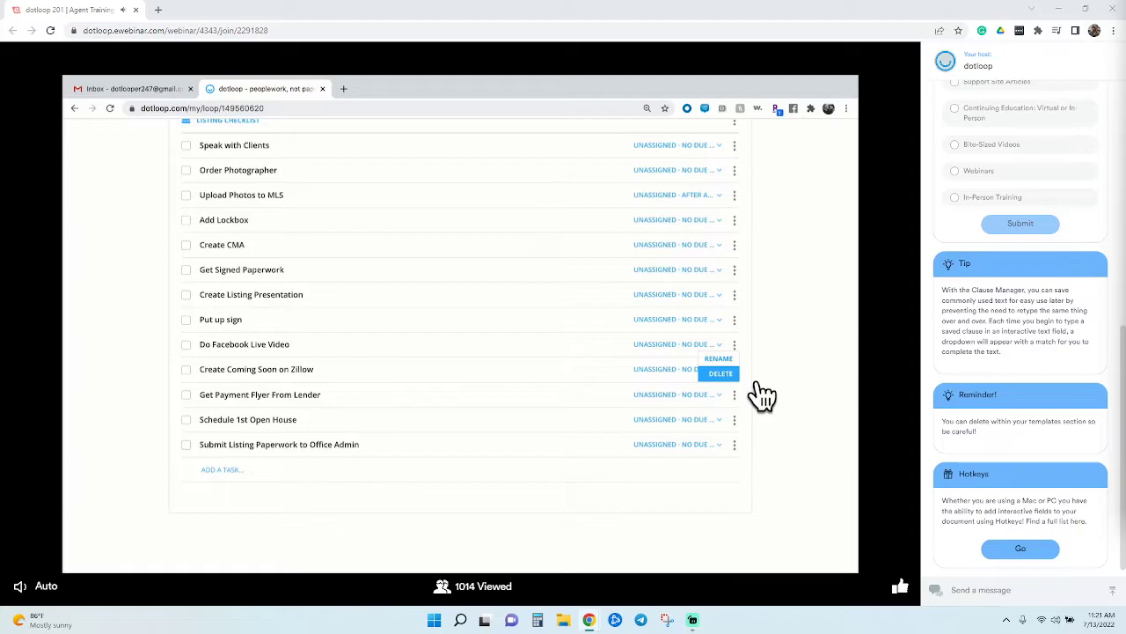
left_click(811, 362)
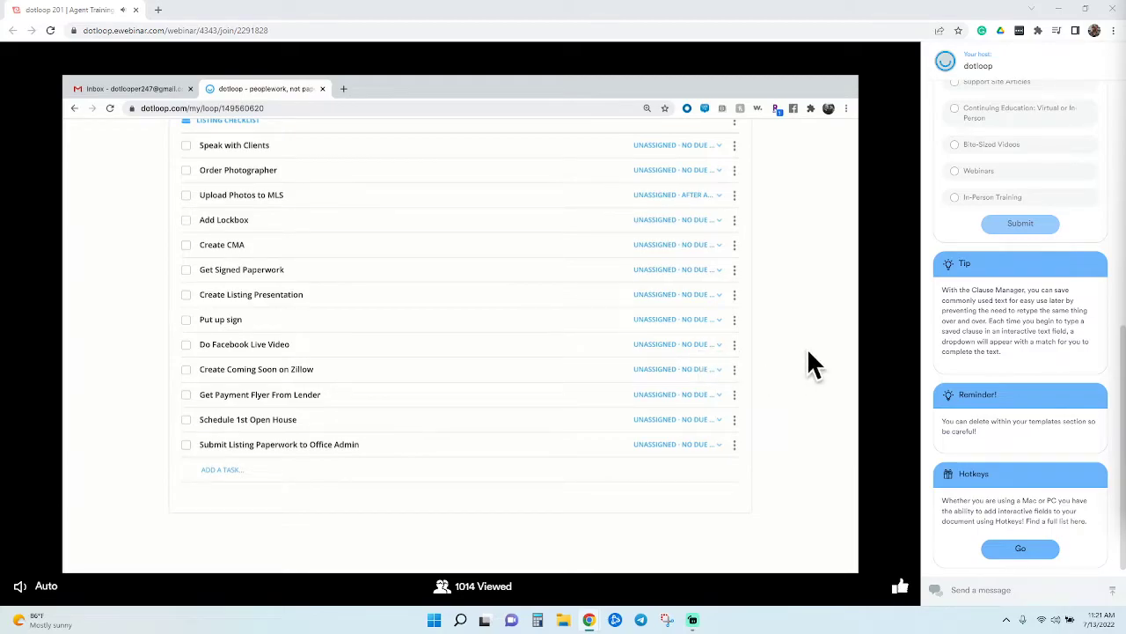
scroll(811, 362, "up", 3)
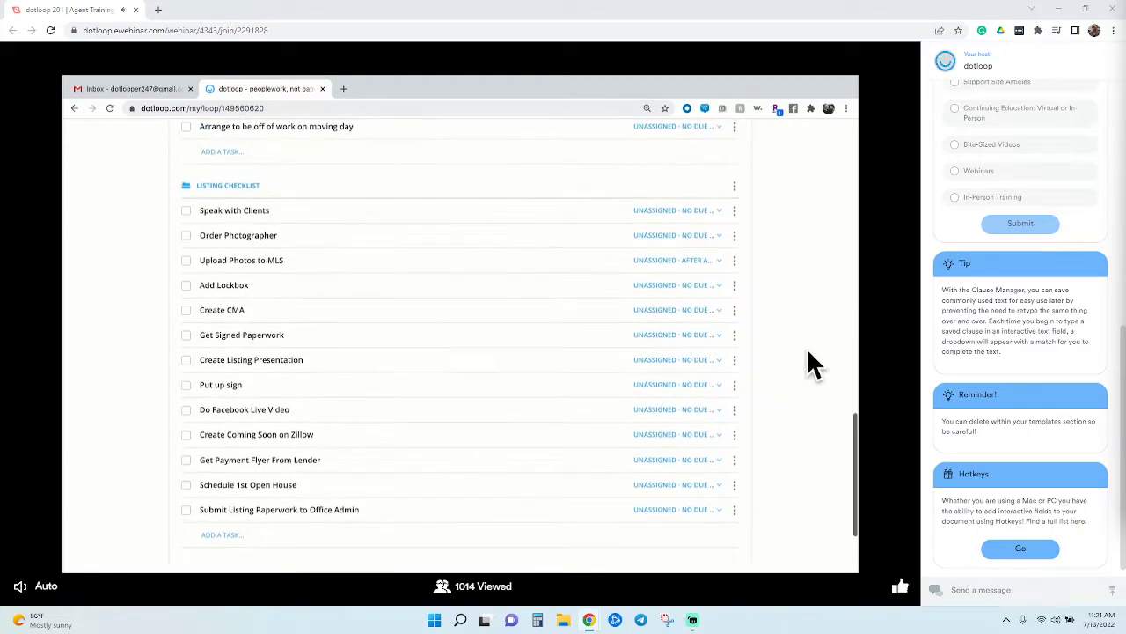
scroll(810, 354, "up", 2)
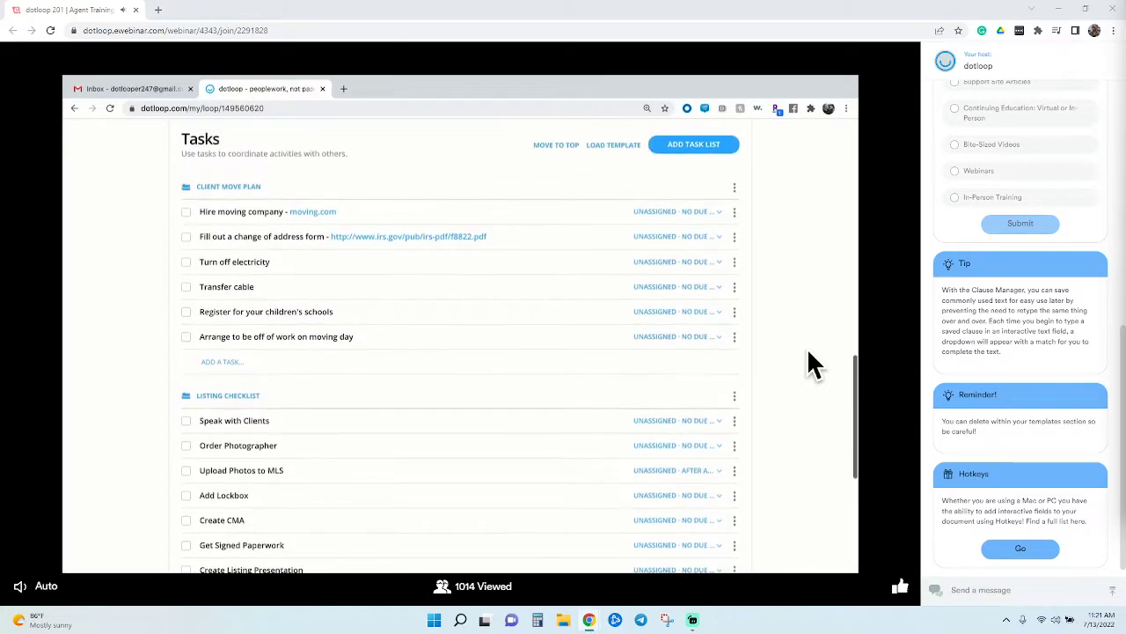
scroll(810, 363, "down", 1)
Make Speak with Clients due tomorrow and Order Photographer due Sep 20
left_click(688, 343)
left_click(694, 359)
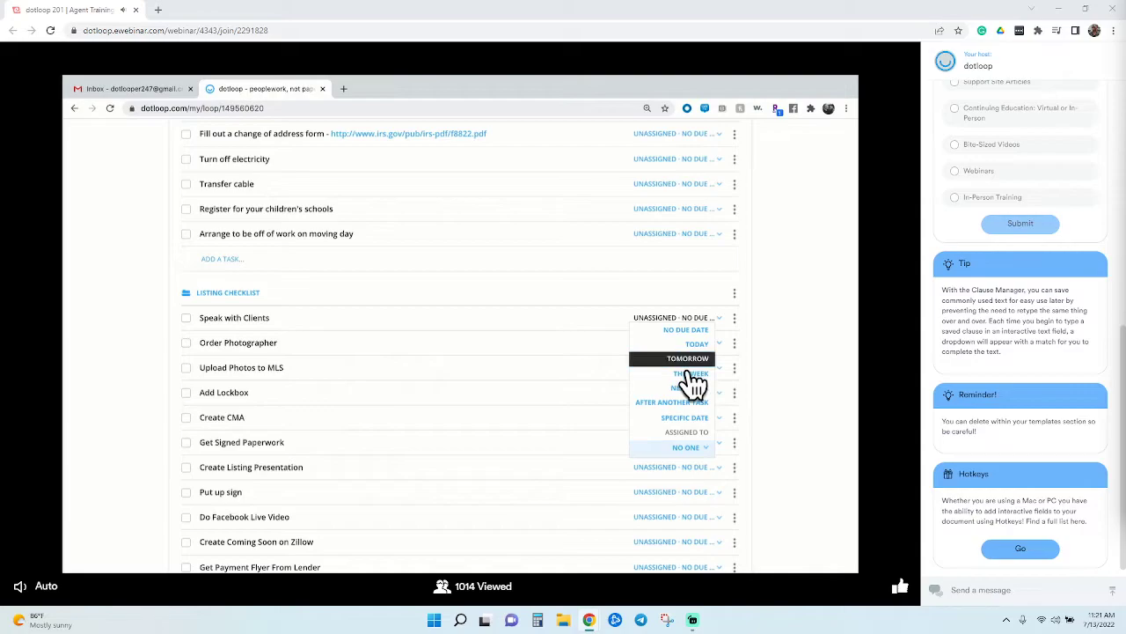
left_click(687, 361)
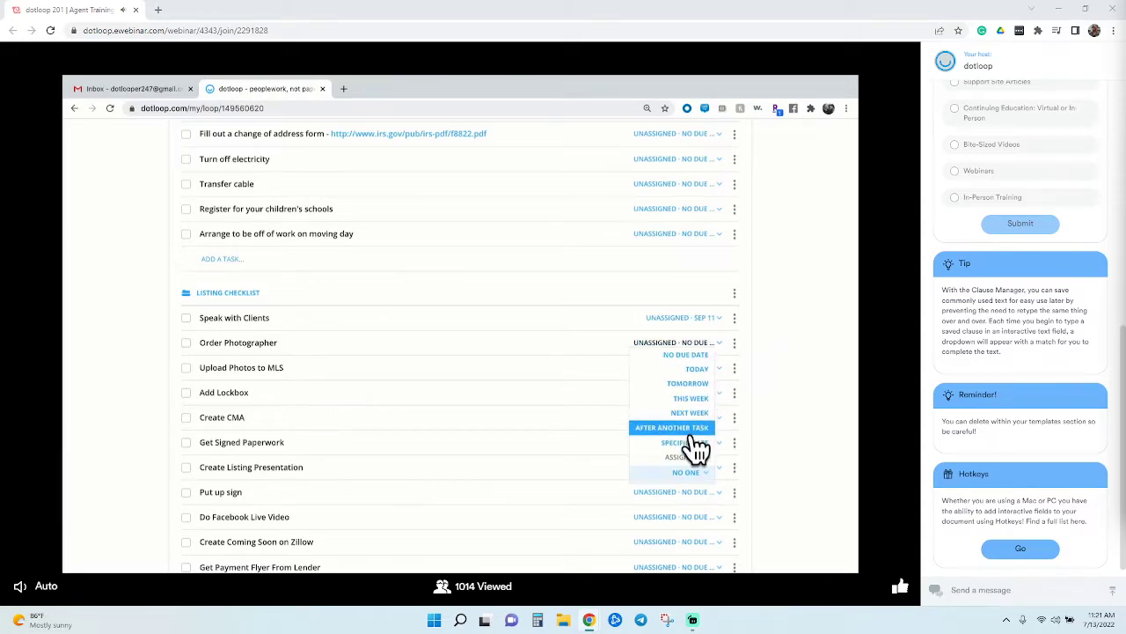
left_click(695, 421)
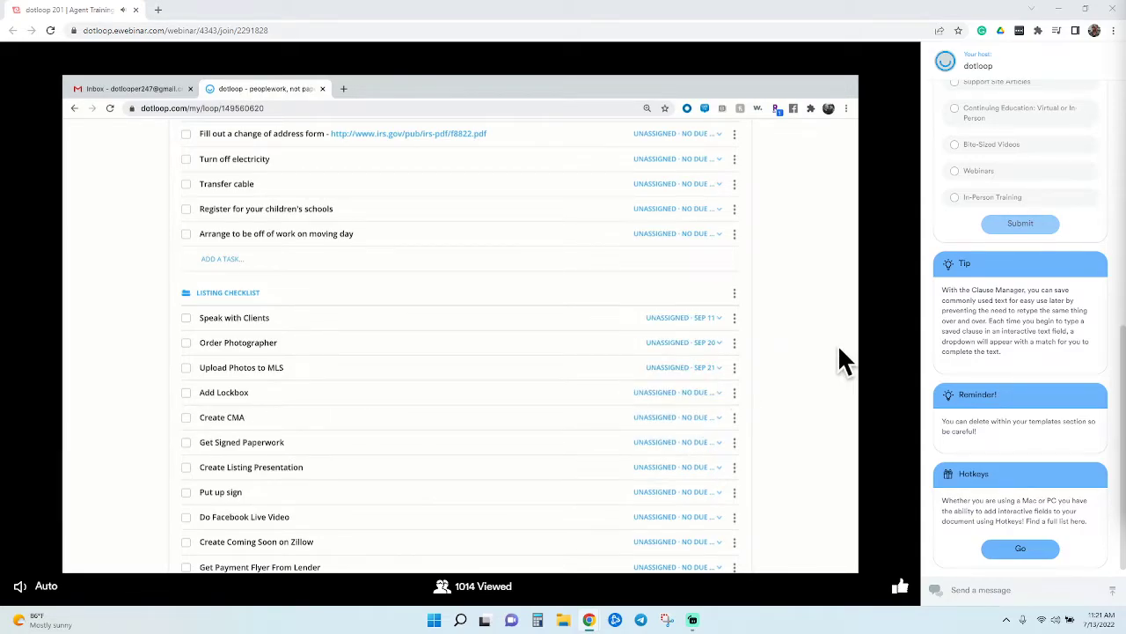
scroll(838, 345, "up", 1)
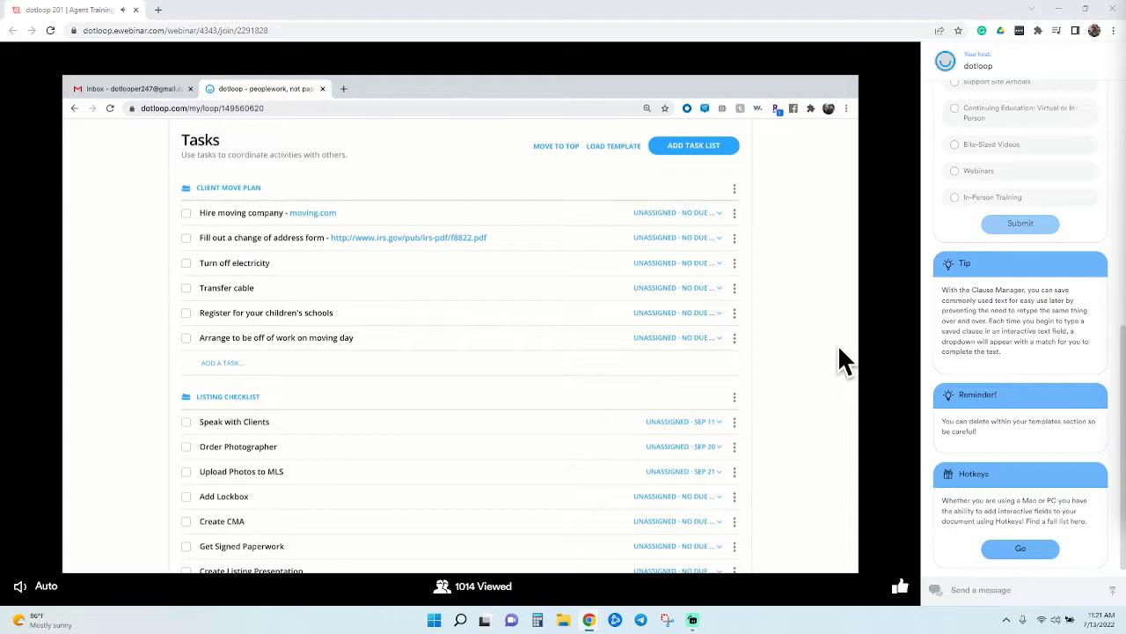
Open the options menu for the Client Move Plan task list
left_click(739, 192)
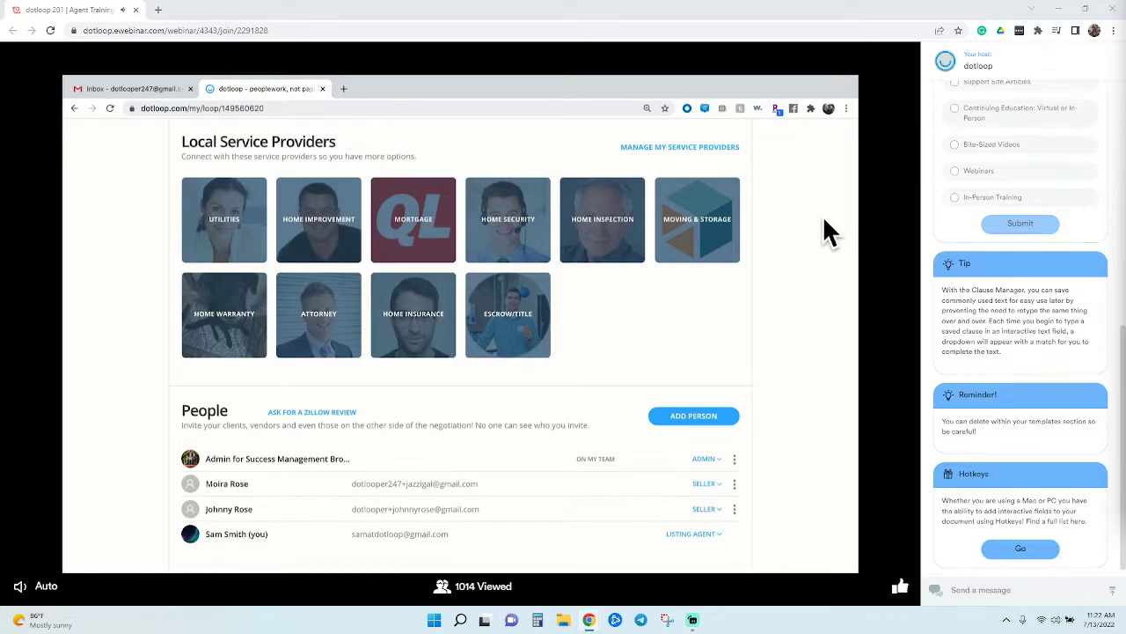
left_click(700, 257)
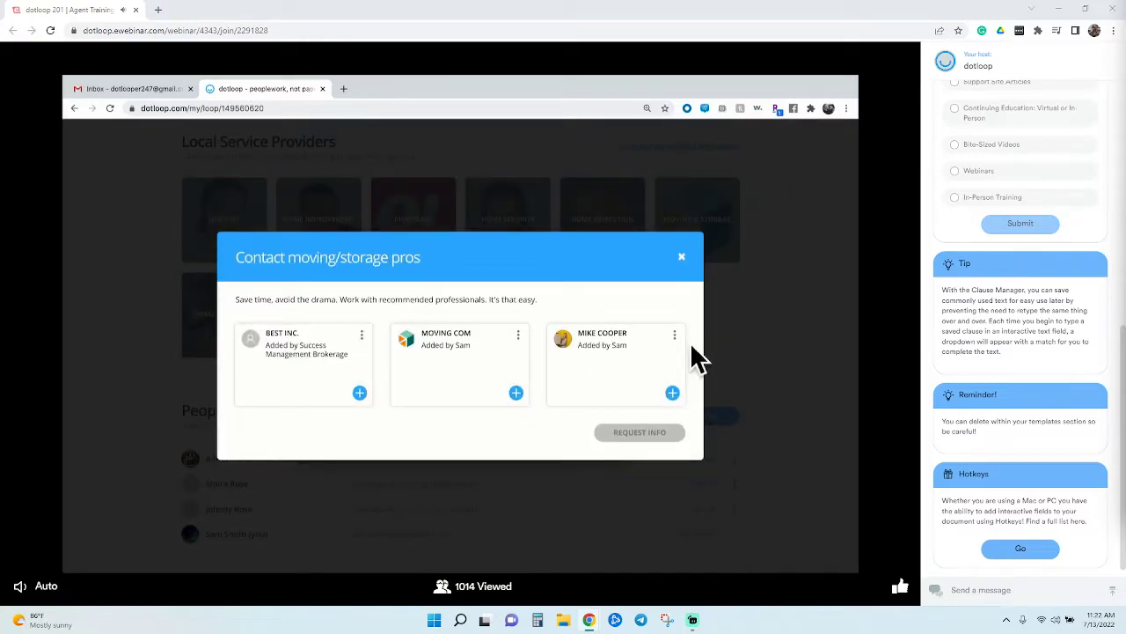
left_click(690, 406)
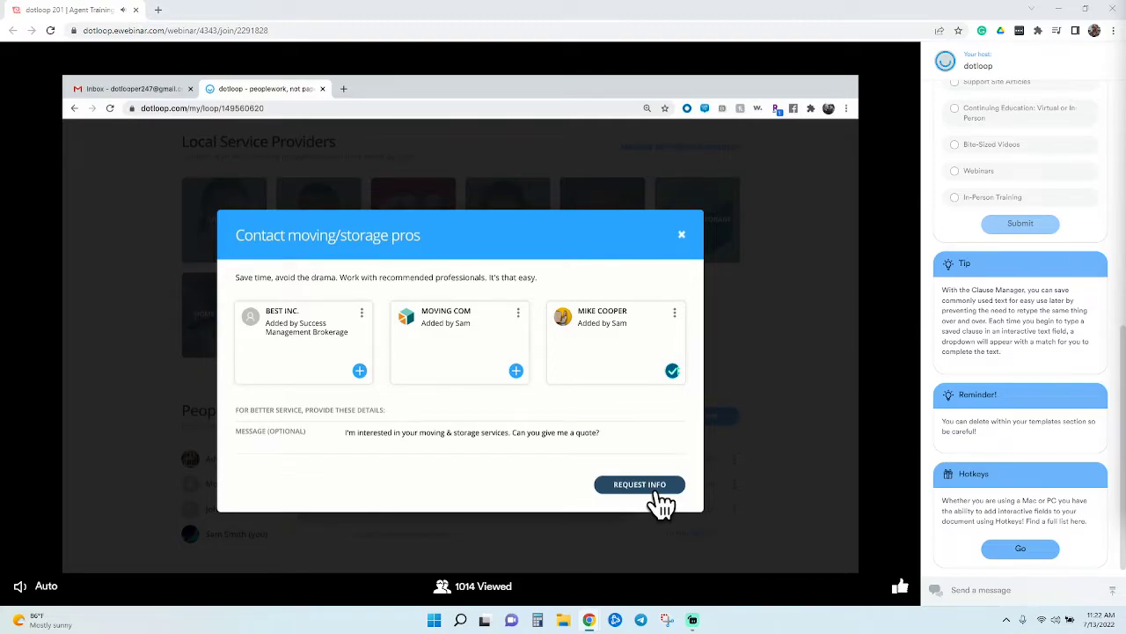
left_click(702, 242)
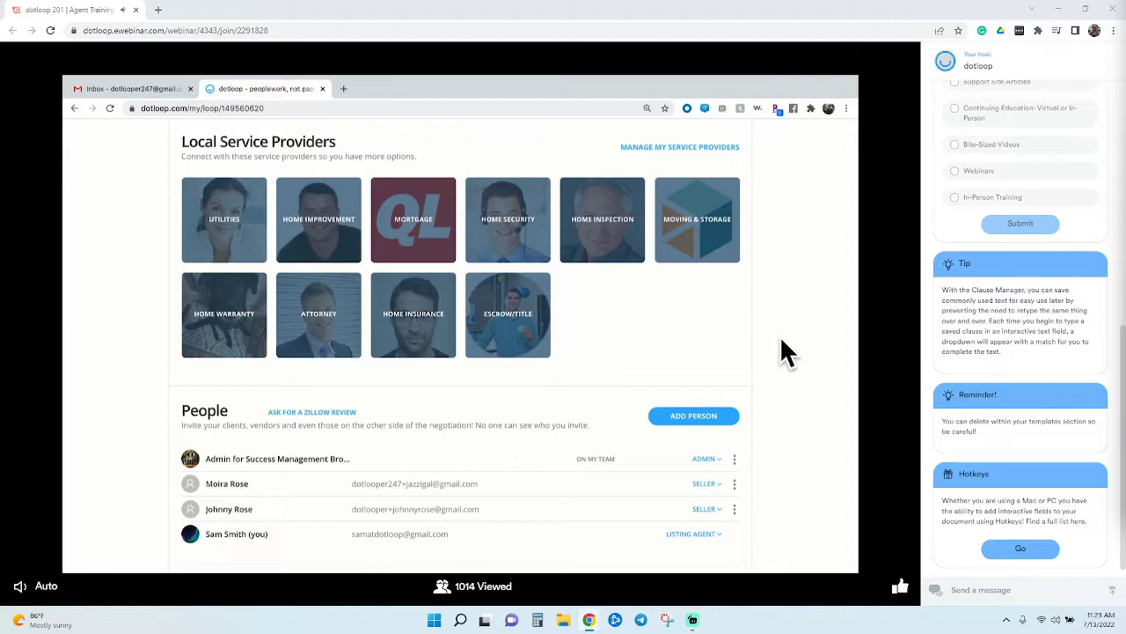
scroll(782, 341, "up", 3)
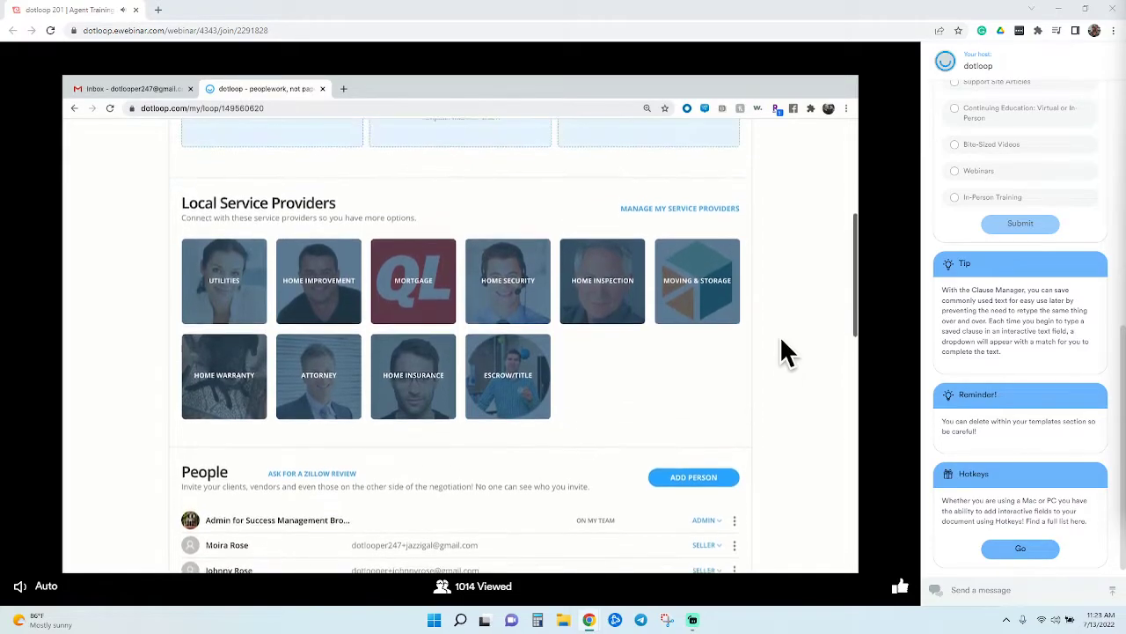
scroll(785, 350, "up", 3)
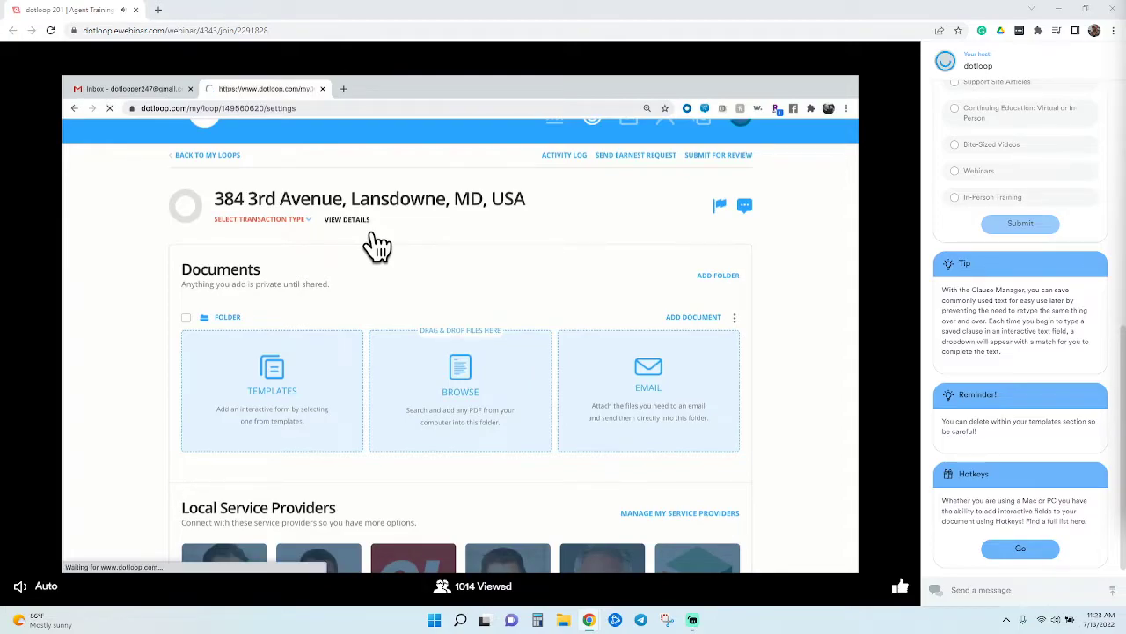
left_click(371, 235)
scroll(403, 293, "down", 1)
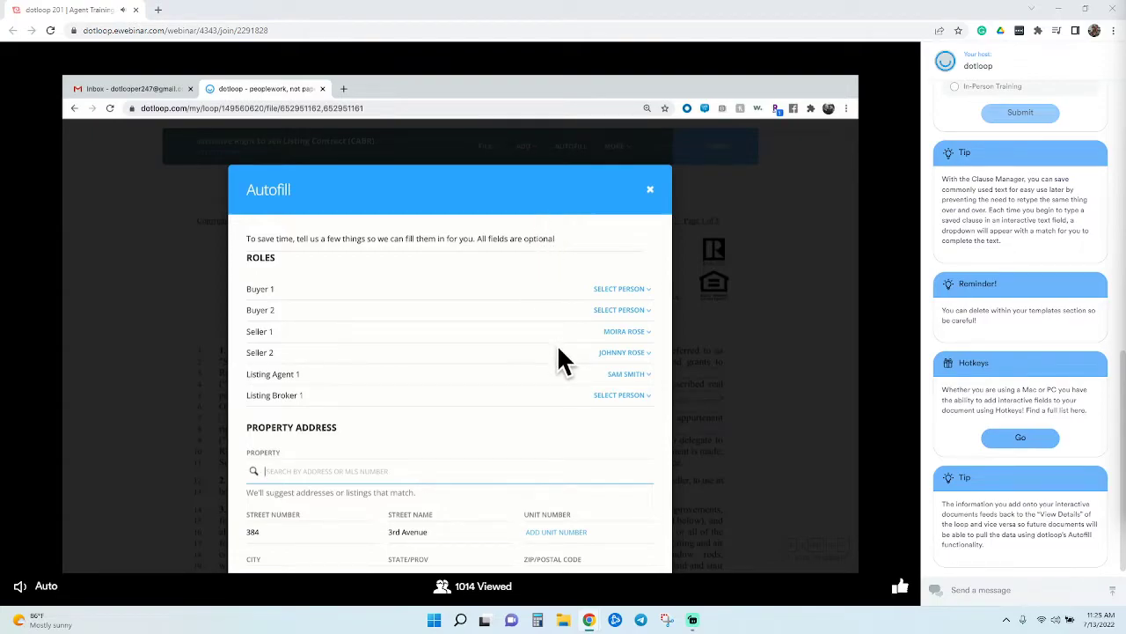
Fill the sale commission total and rate with the Commission Total and Commission Rate suggestions
scroll(556, 375, "down", 3)
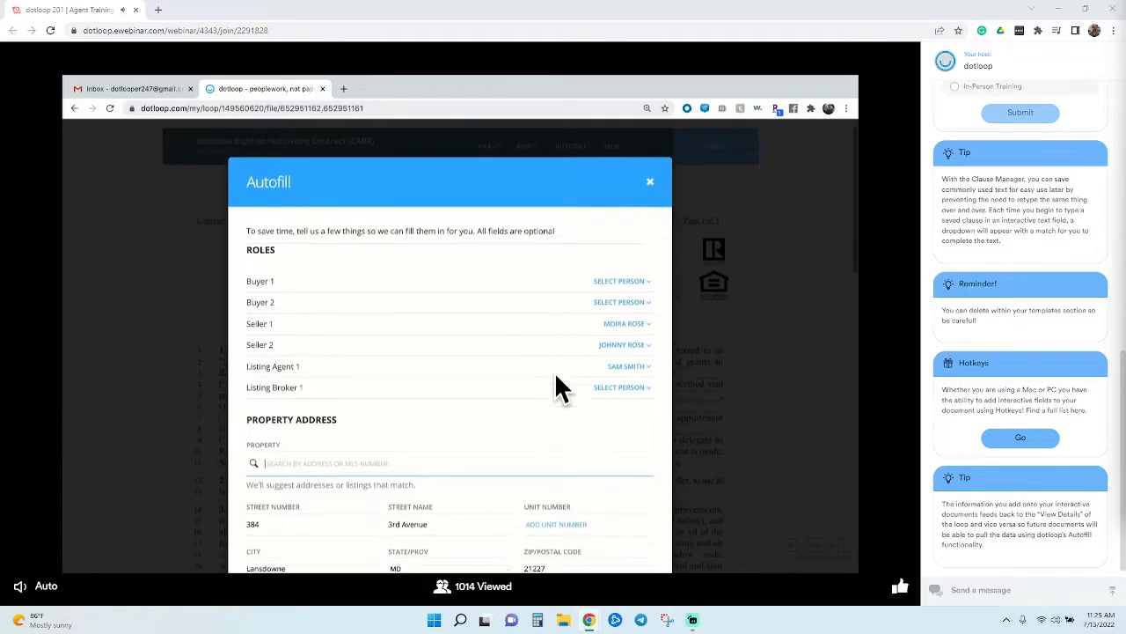
scroll(554, 371, "down", 3)
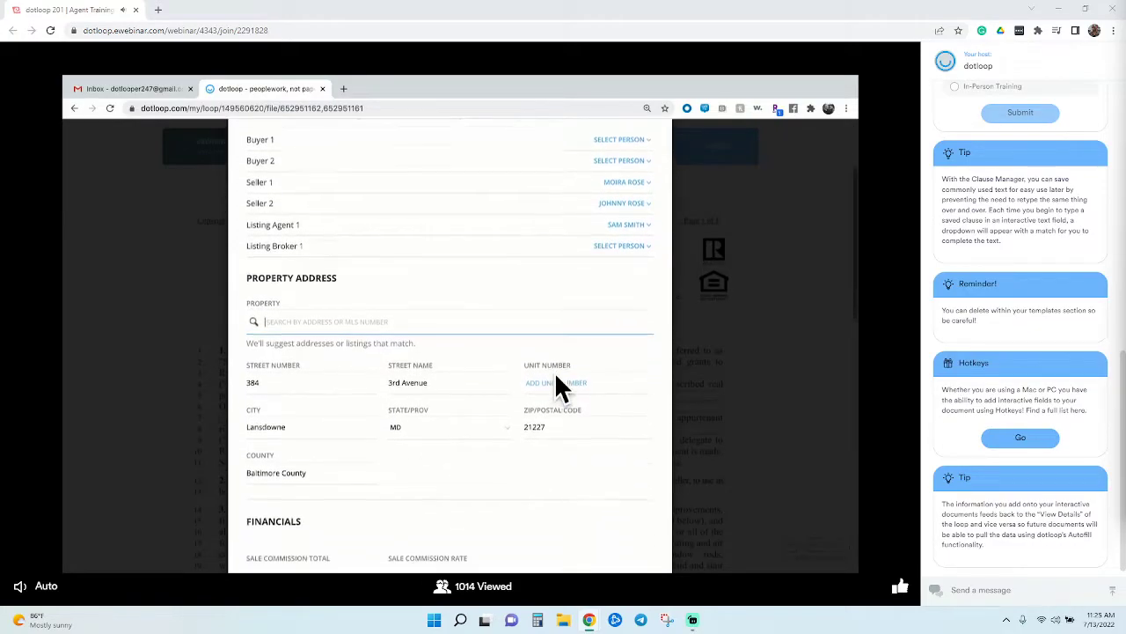
scroll(554, 374, "down", 5)
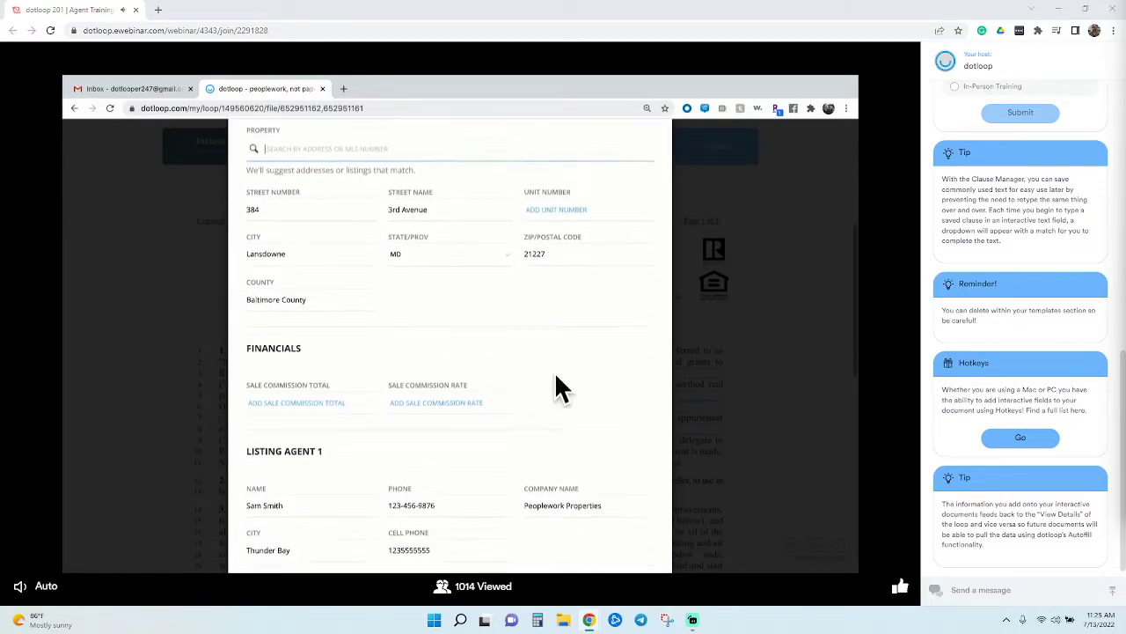
left_click(303, 260)
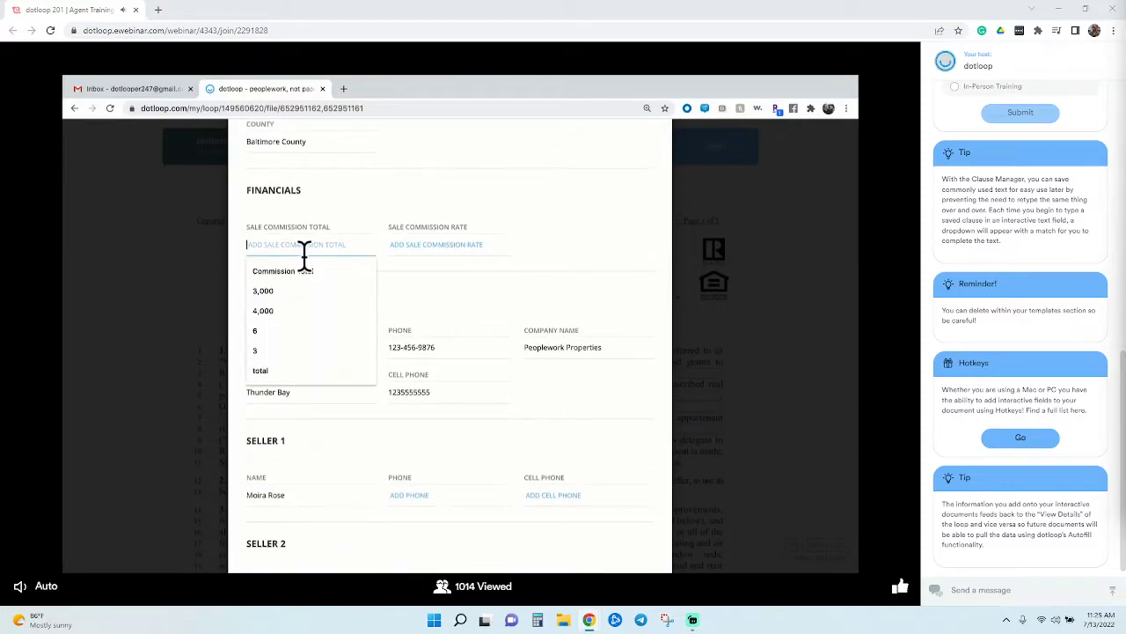
left_click(304, 269)
left_click(451, 250)
left_click(449, 269)
Set expiration date 09/30/2020, original price 890,000, and HOA DUES for homeowner's association dues
scroll(449, 269, "down", 3)
scroll(449, 277, "down", 4)
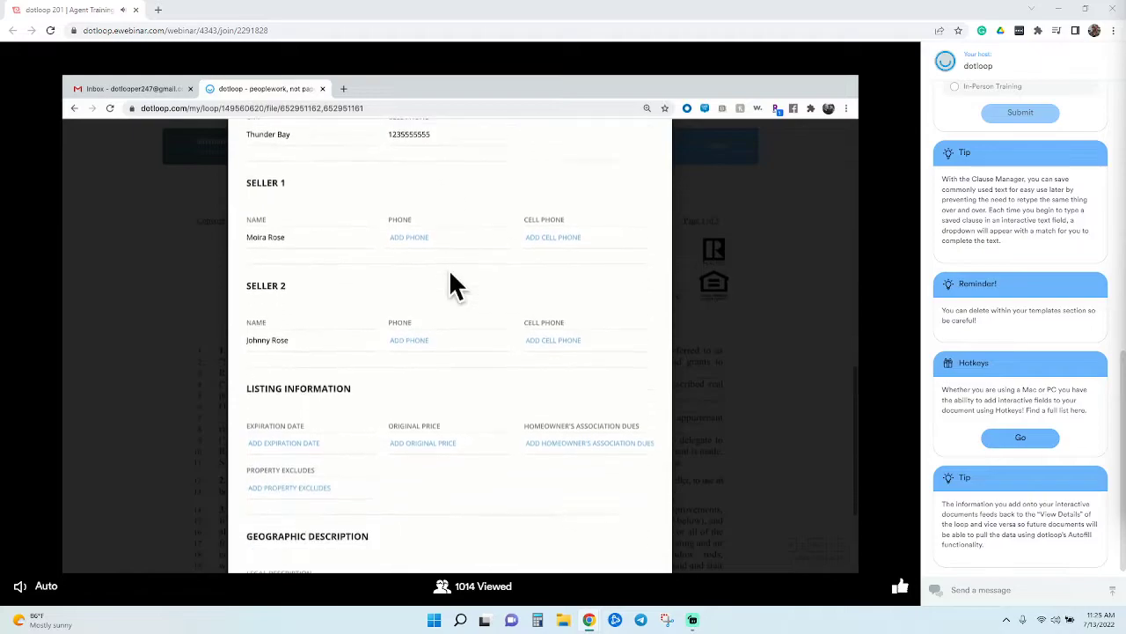
left_click(308, 287)
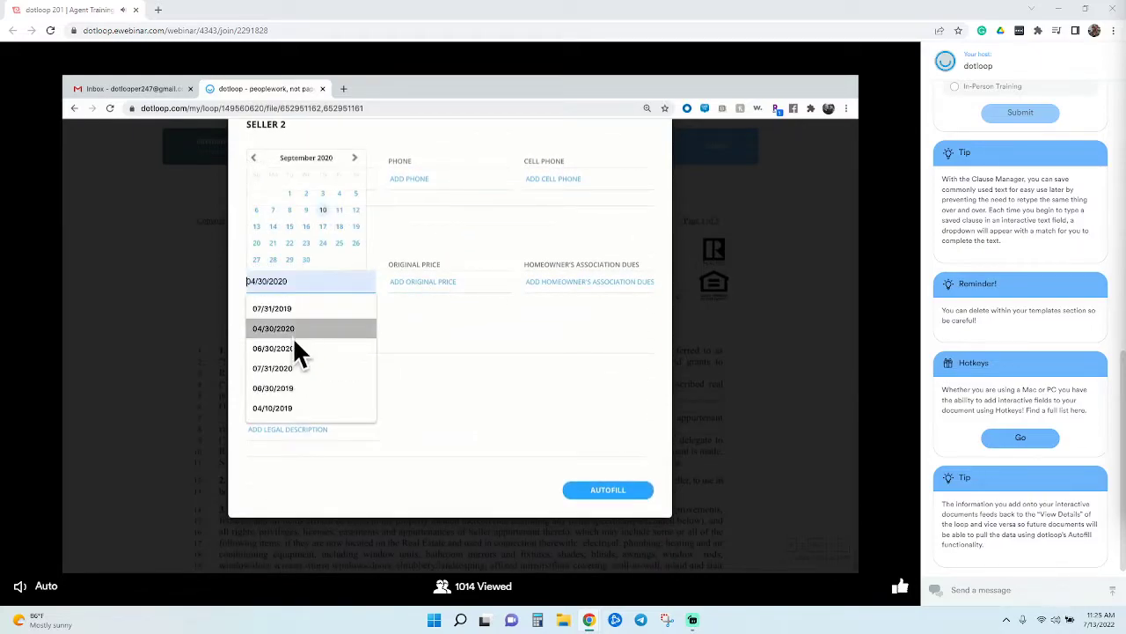
left_click(310, 261)
left_click(423, 290)
left_click(420, 310)
left_click(556, 284)
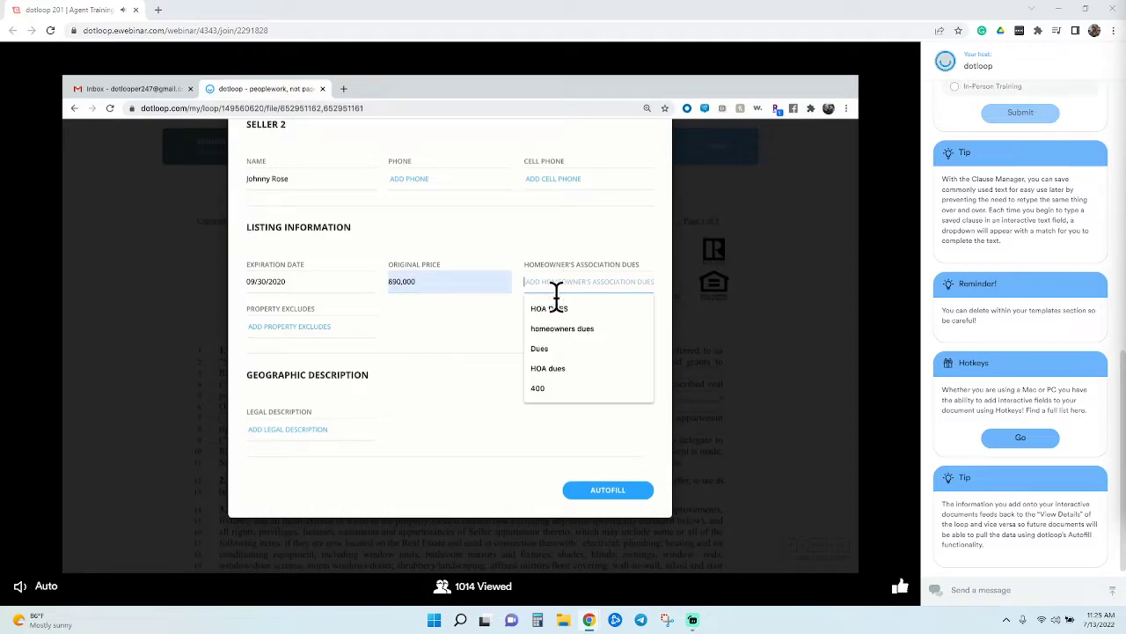
left_click(562, 318)
Fill Property Excludes and Legal Description from suggestions and apply the autofill
left_click(339, 329)
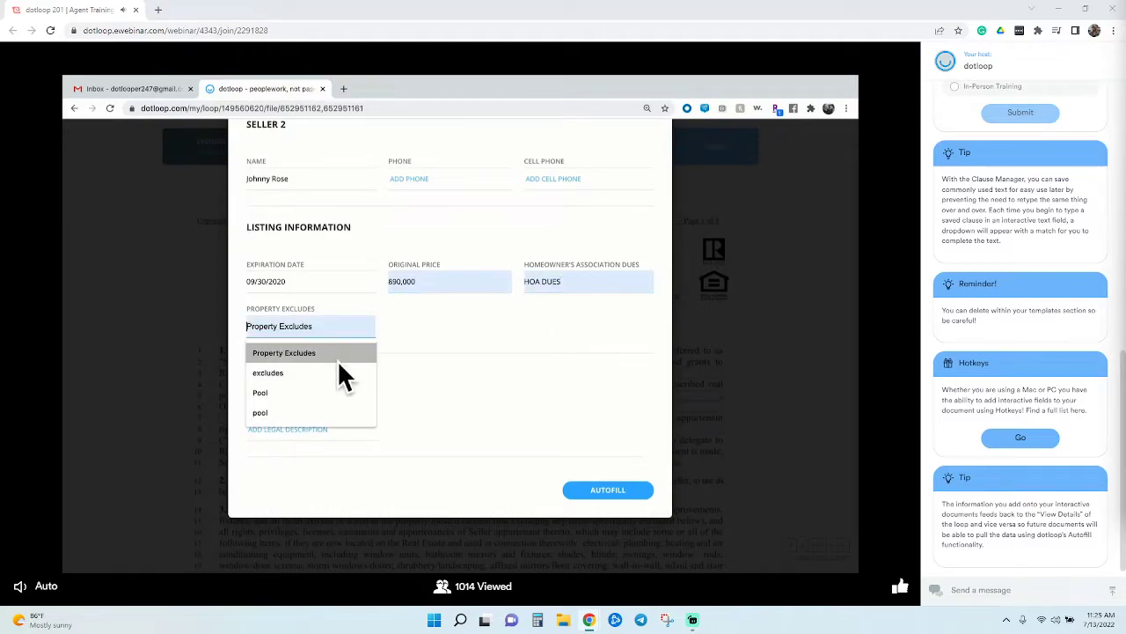
left_click(337, 355)
left_click(317, 428)
left_click(319, 458)
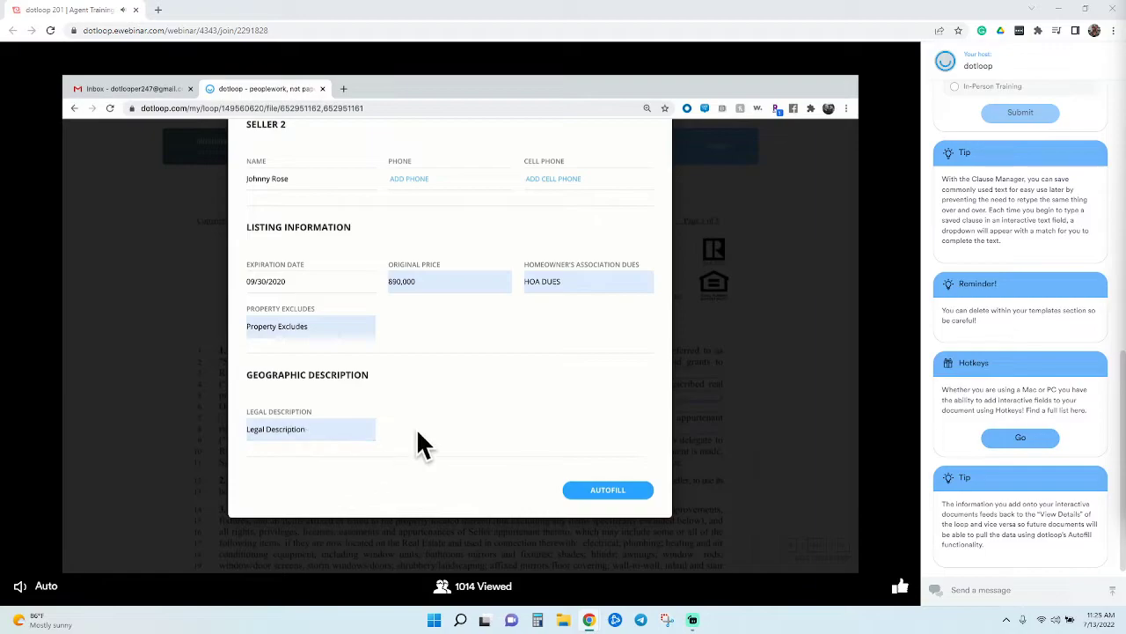
left_click(606, 493)
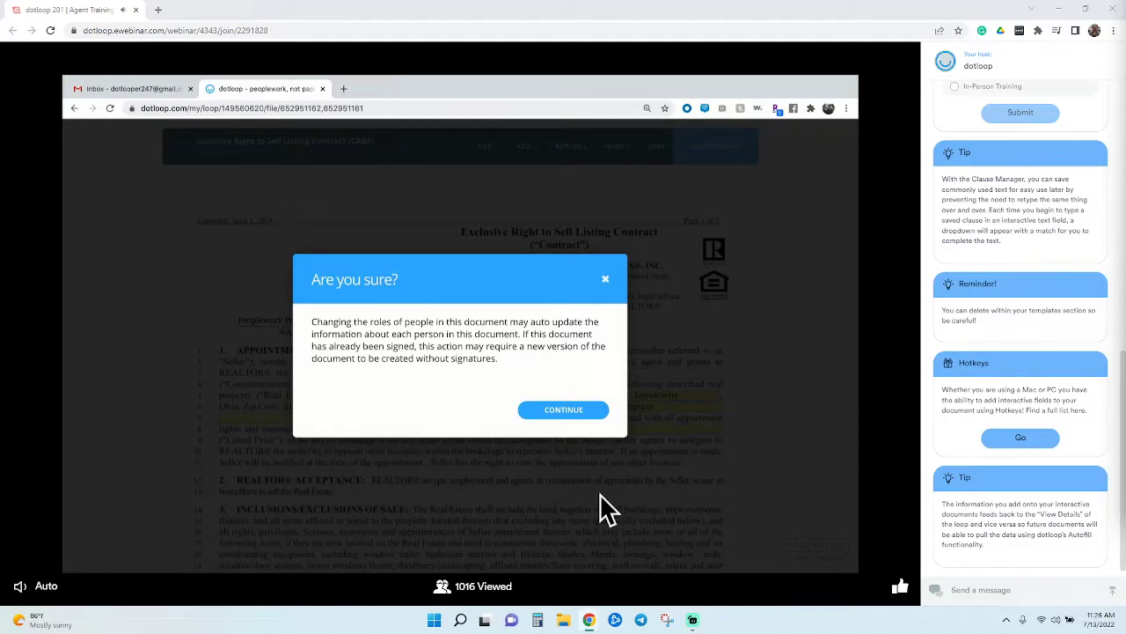
Confirm the role changes so fields autofill, and check the satellite dish box in section 3
left_click(583, 426)
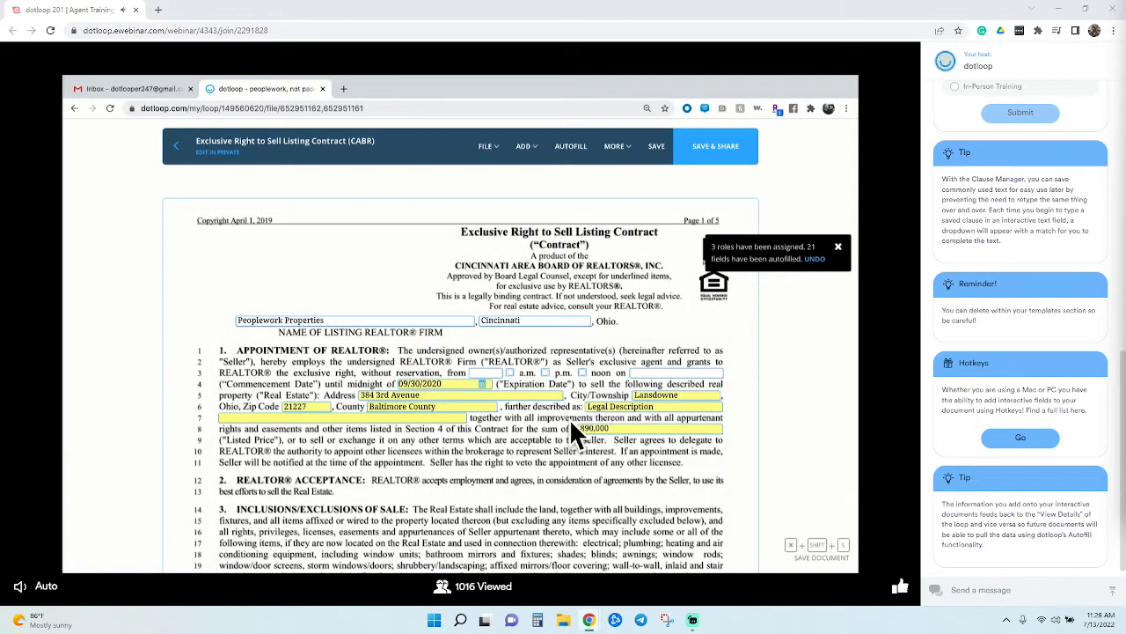
scroll(442, 462, "down", 1)
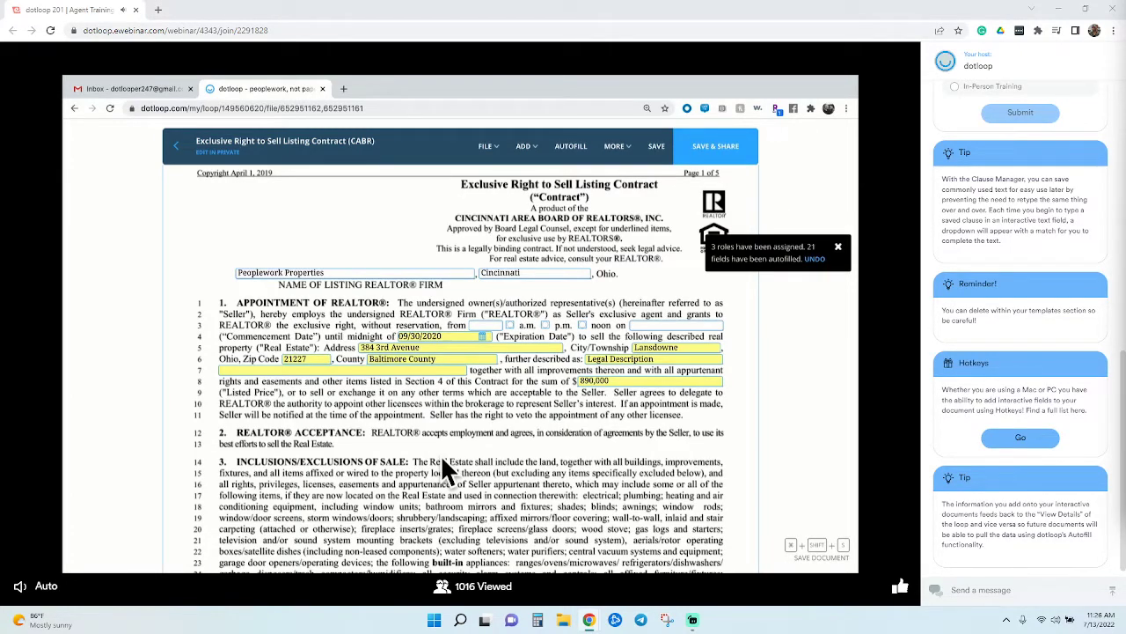
scroll(443, 462, "down", 4)
scroll(440, 454, "down", 1)
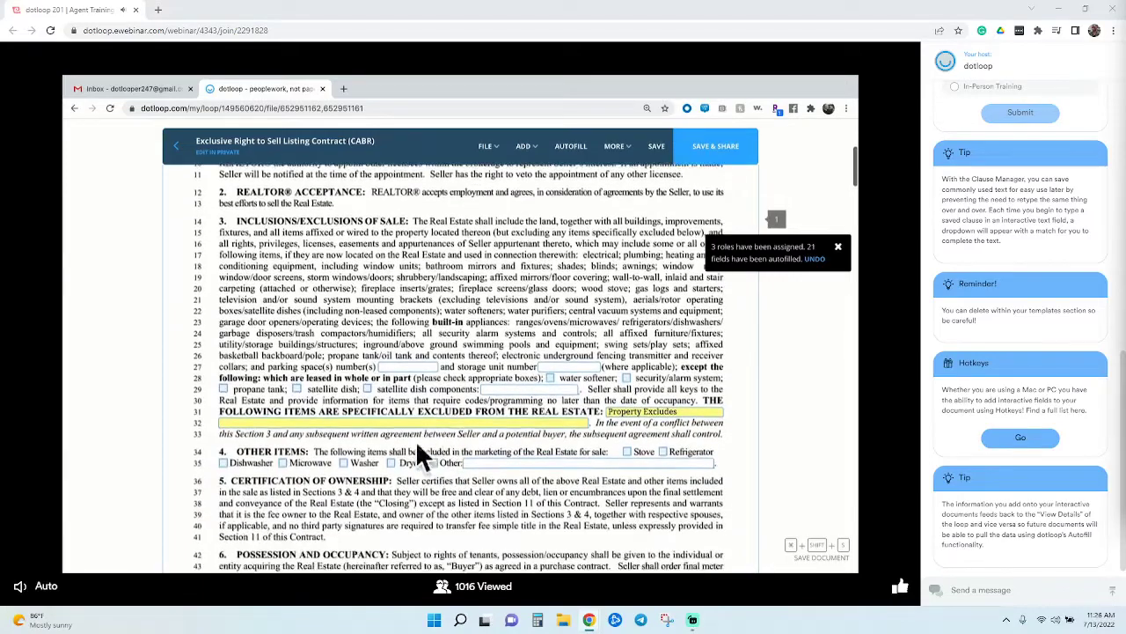
left_click(367, 388)
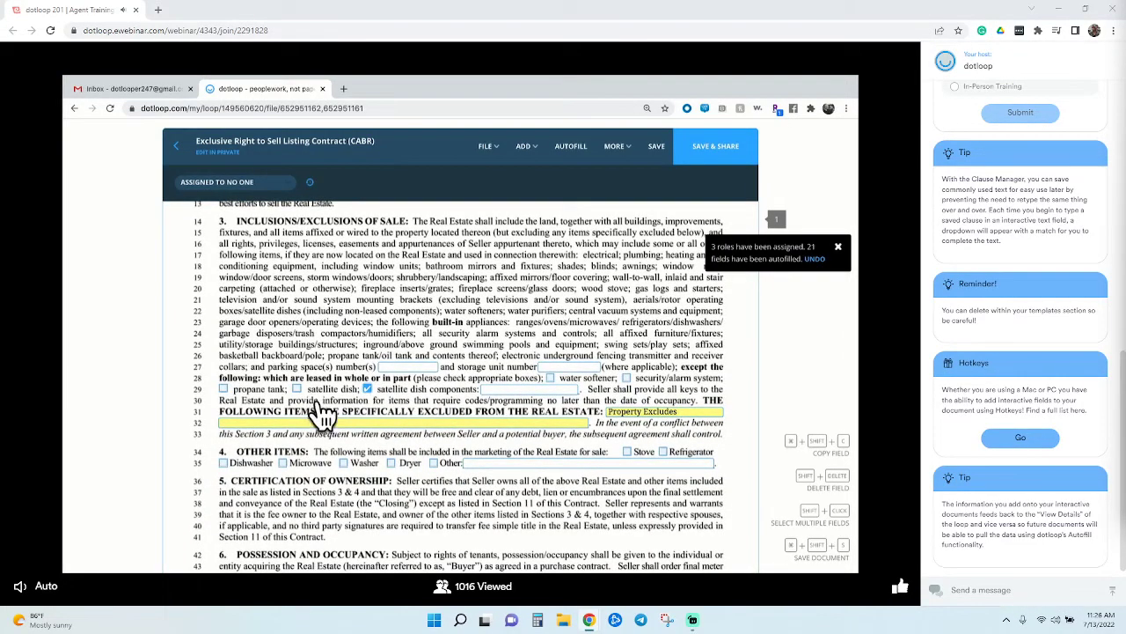
Scroll down to the Addendum (CABR) page's 'further agree as follows' lines
scroll(308, 400, "down", 5)
scroll(305, 393, "down", 1)
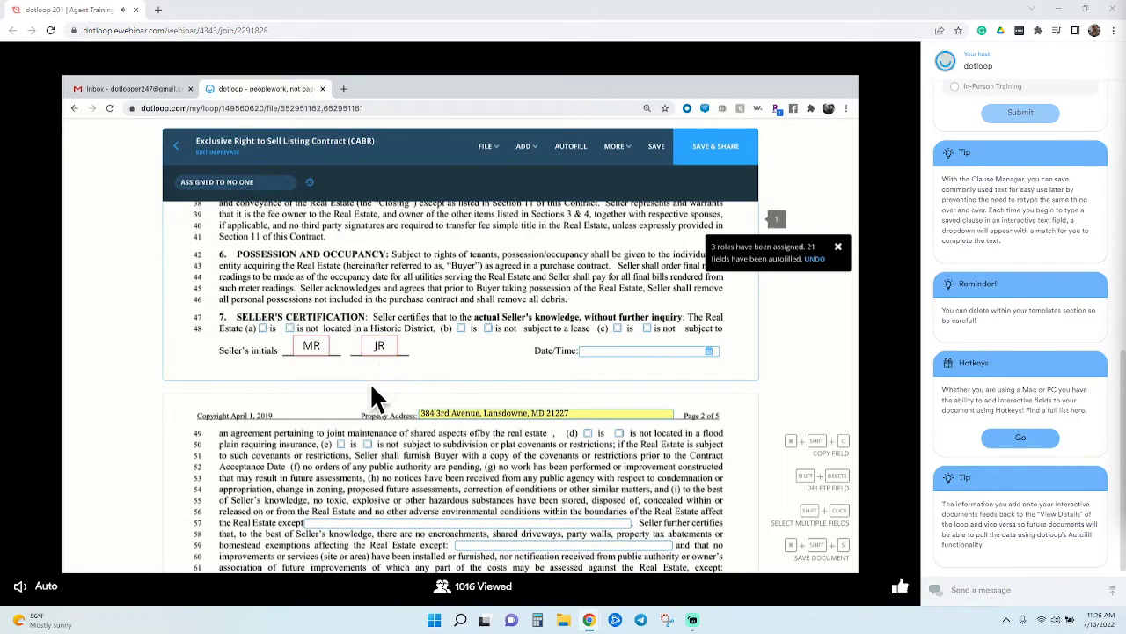
scroll(373, 369, "down", 4)
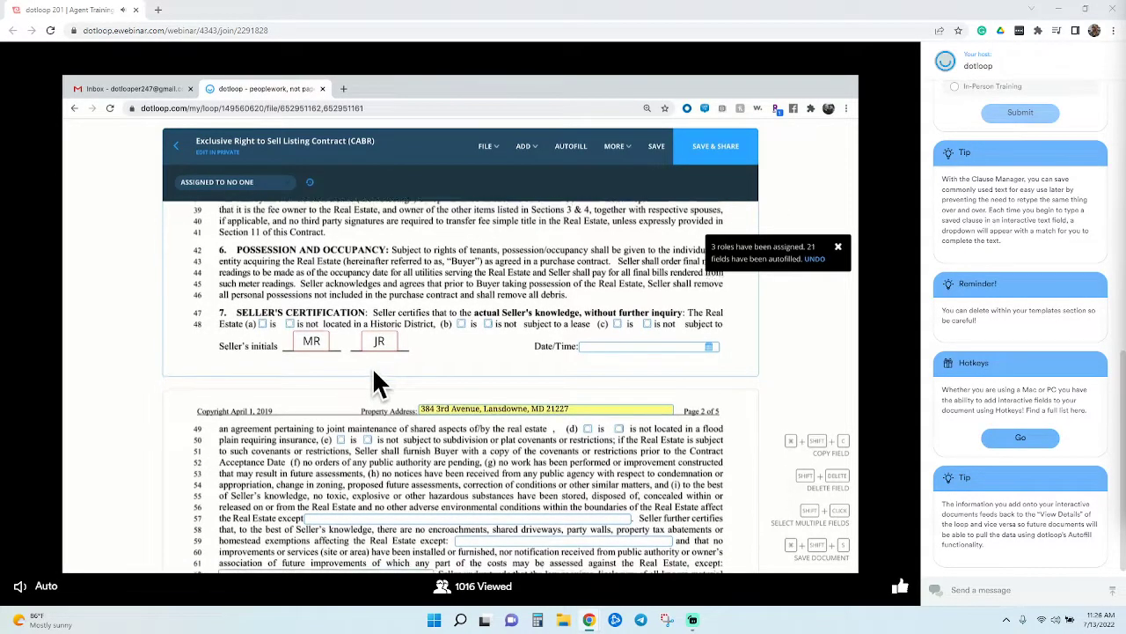
scroll(374, 372, "down", 15)
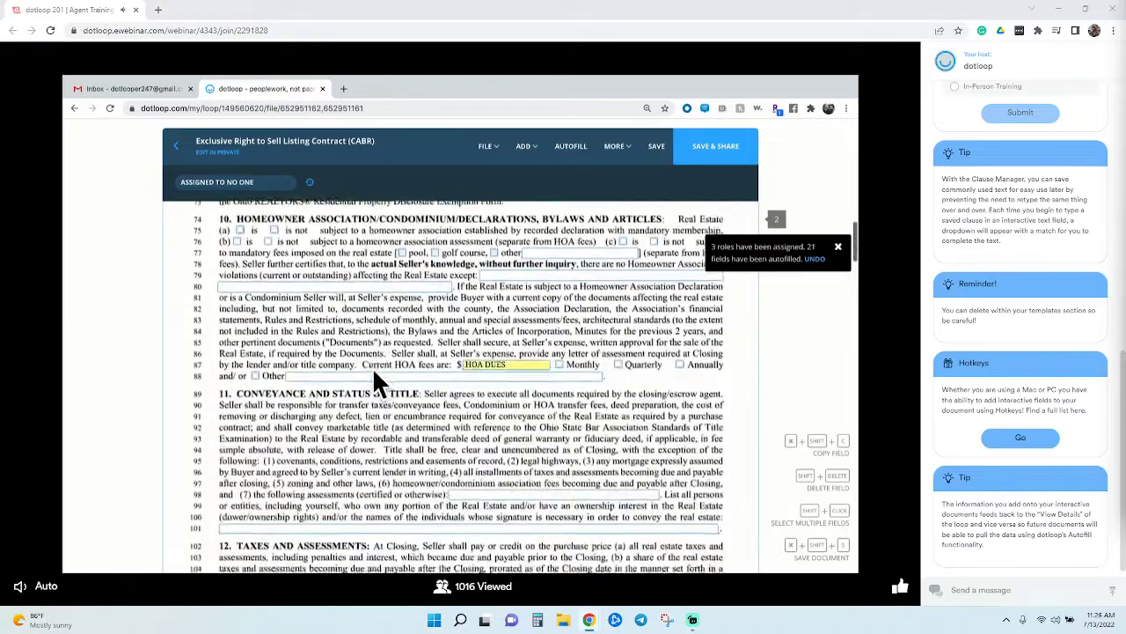
scroll(374, 372, "down", 15)
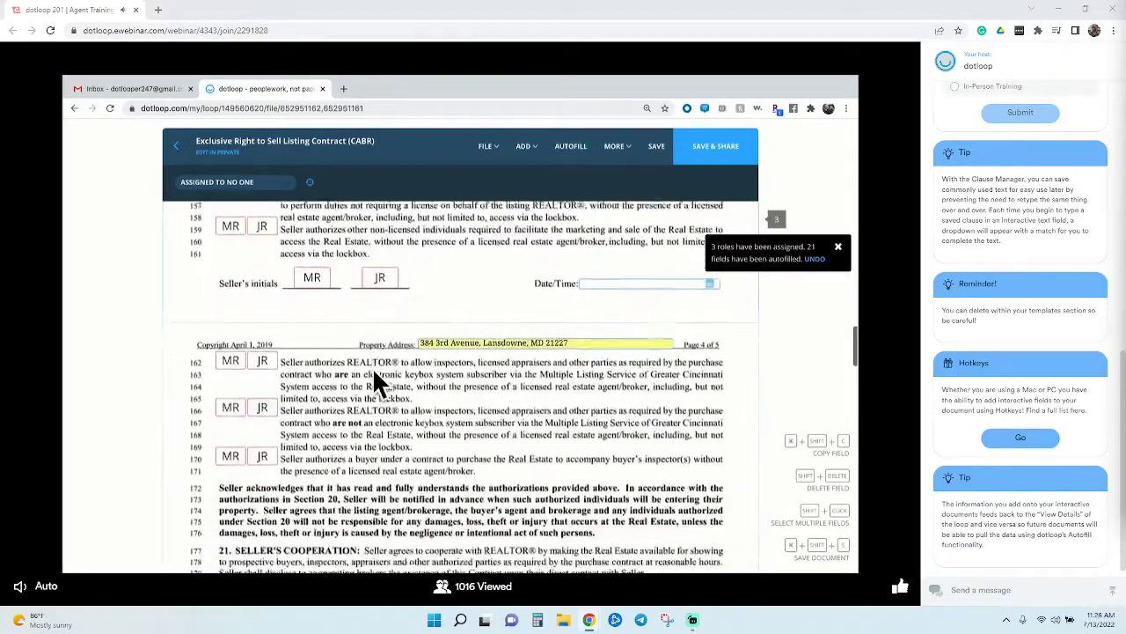
scroll(372, 367, "down", 15)
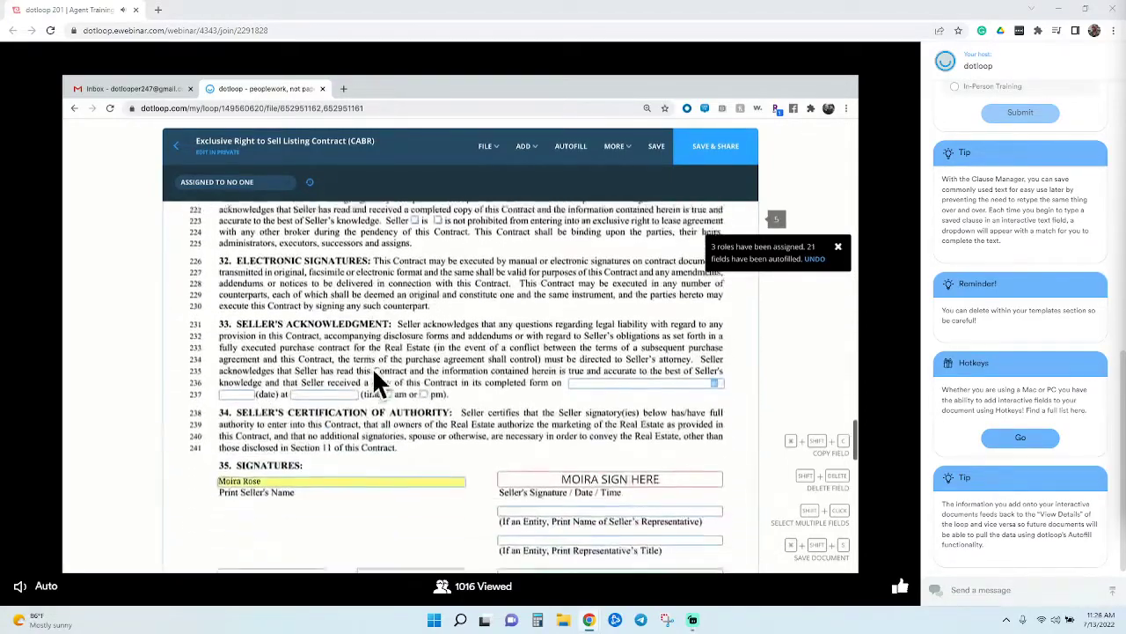
scroll(373, 369, "down", 5)
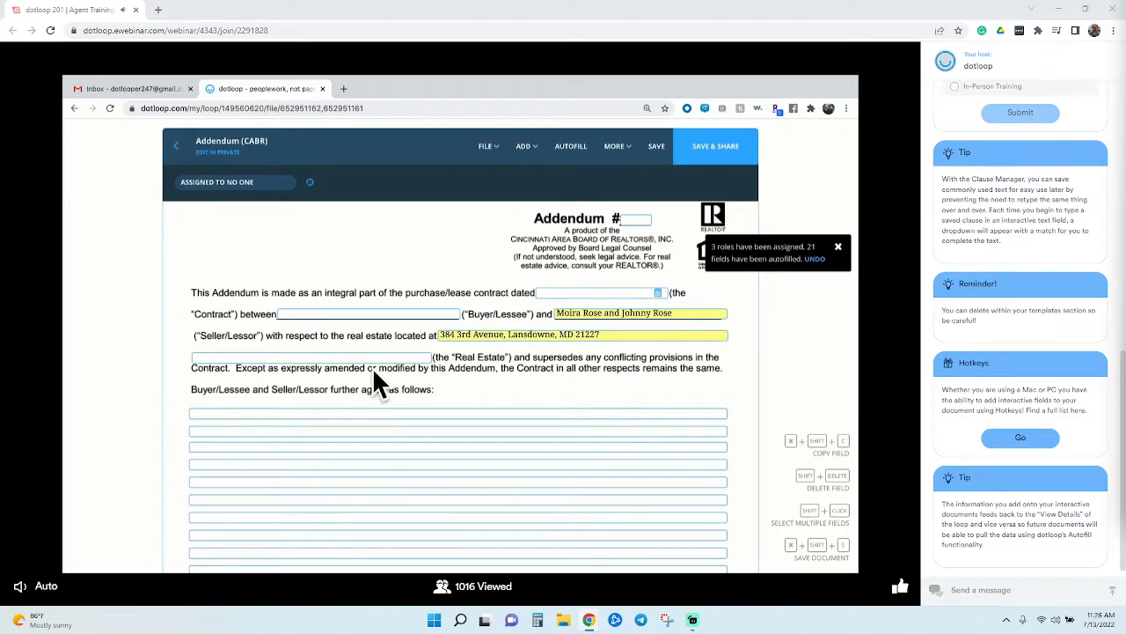
scroll(475, 374, "down", 3)
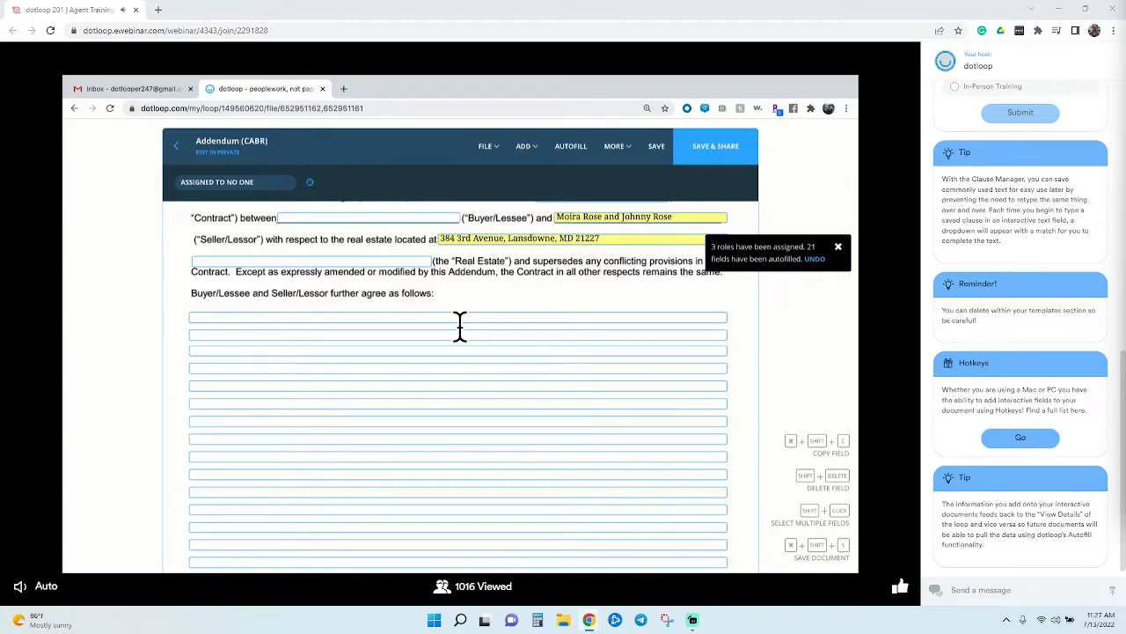
Search 'as is' and insert the saved As Is clause into the Addendum's agreement lines
left_click(459, 328)
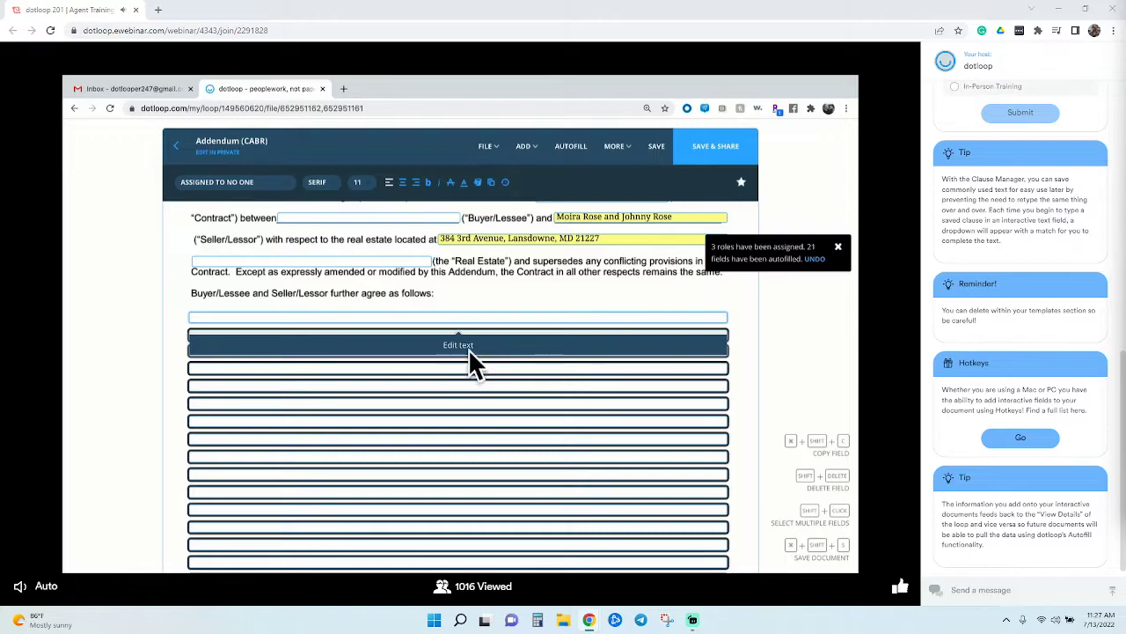
left_click(469, 348)
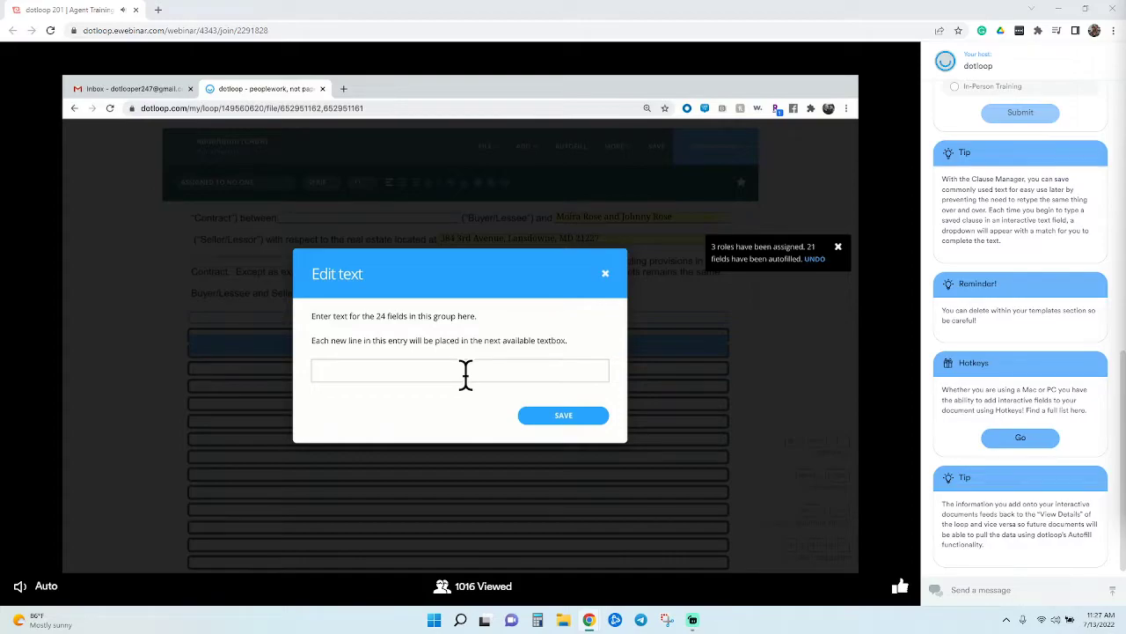
type("as is")
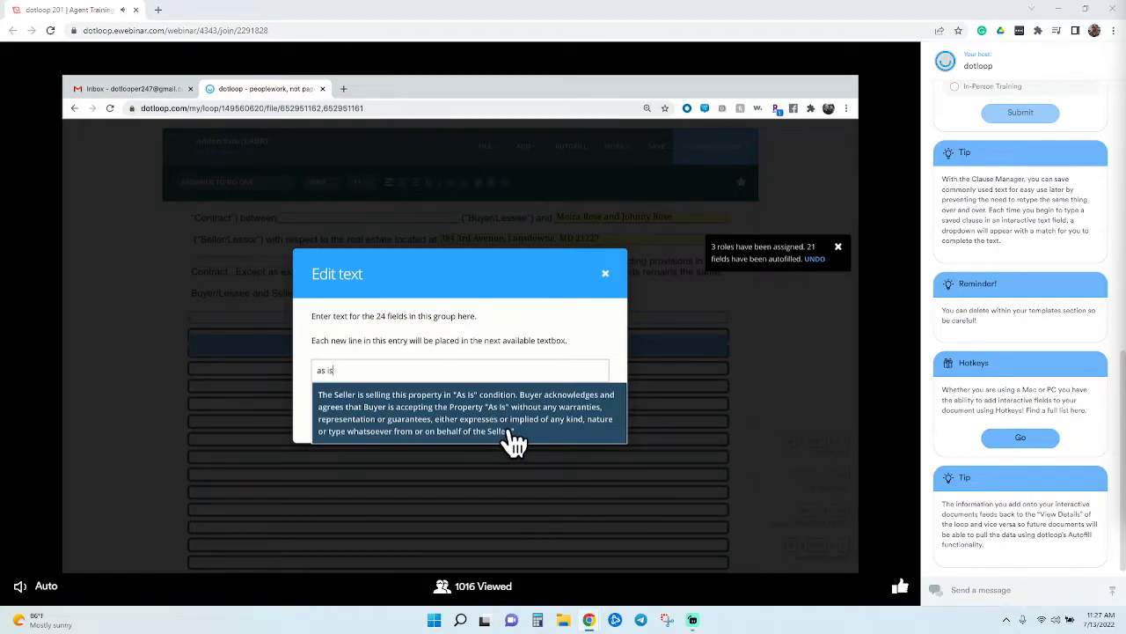
left_click(510, 433)
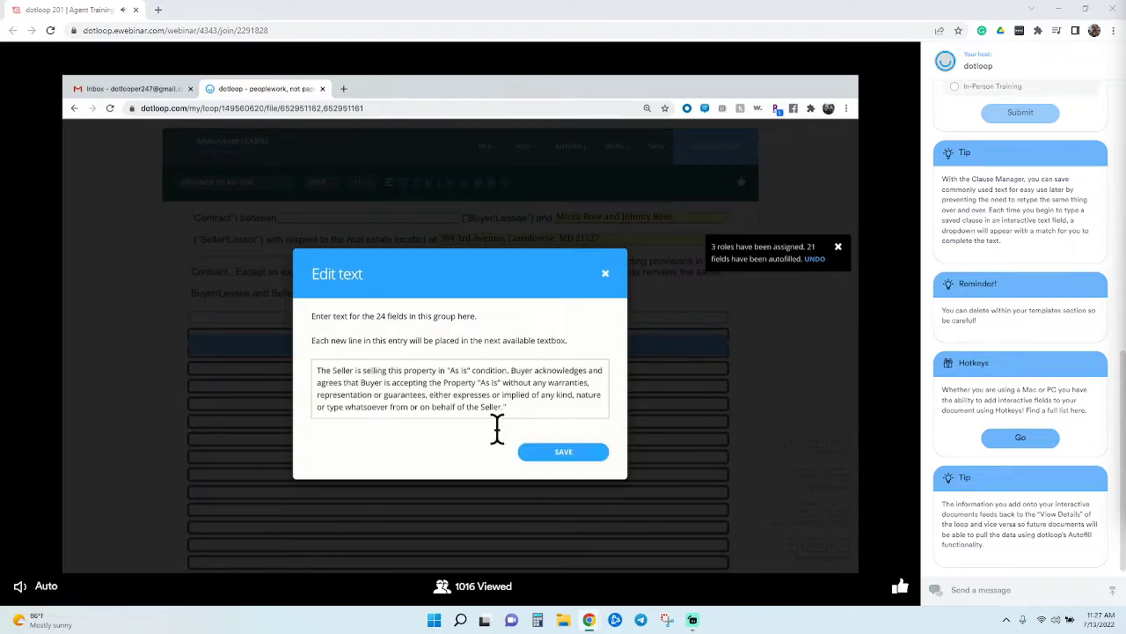
left_click(588, 457)
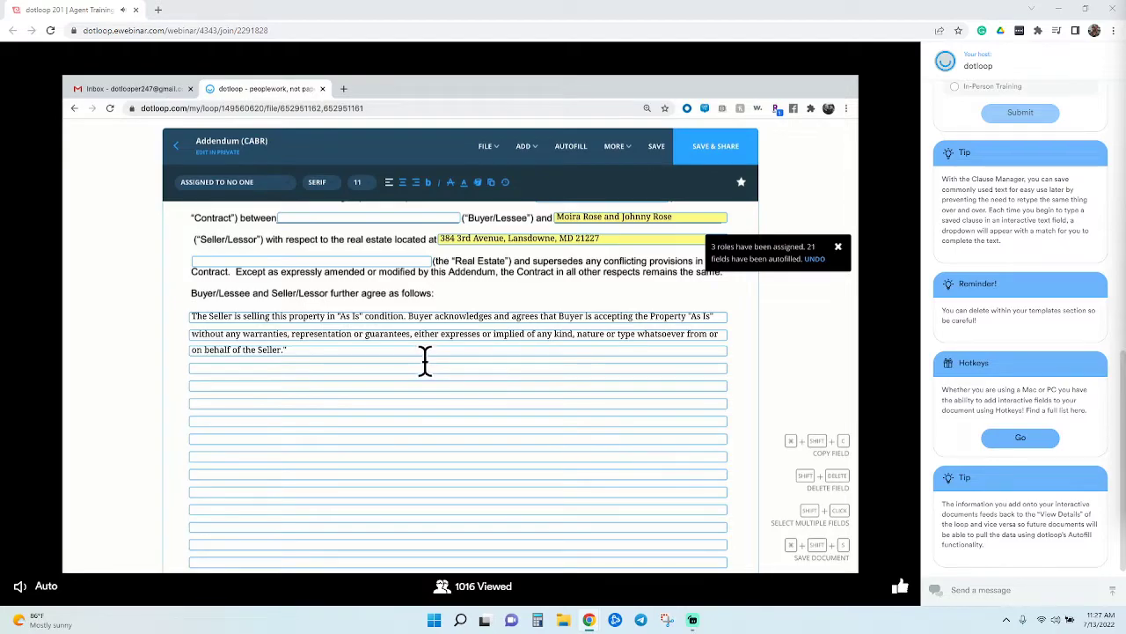
Insert the saved APPRAISAL clause into Section 29 with $2 as the limit
scroll(425, 361, "up", 5)
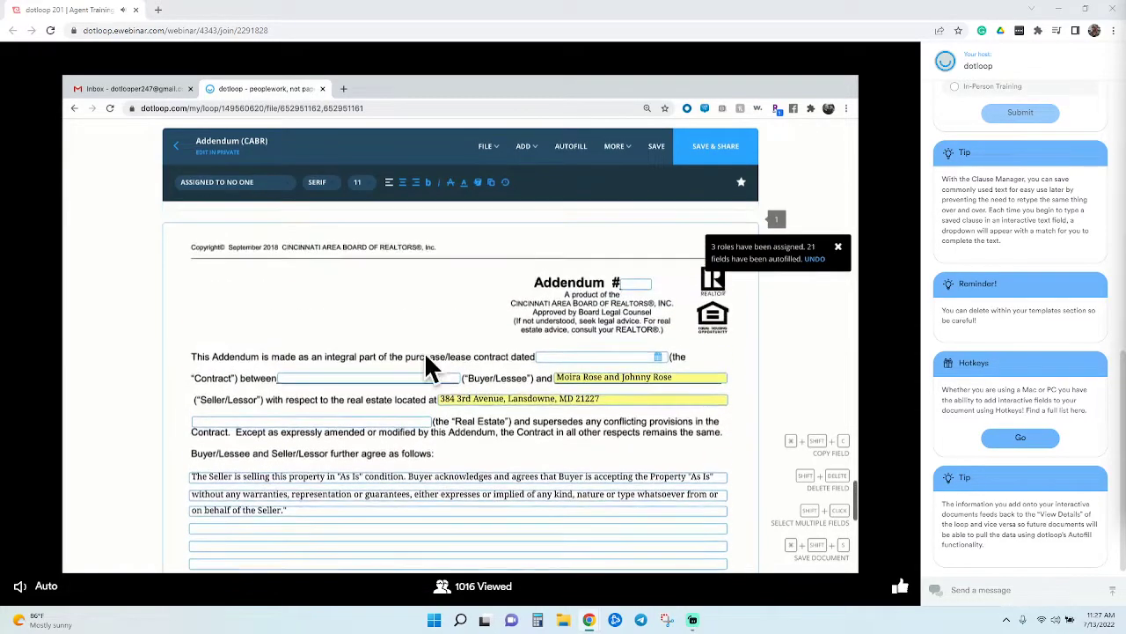
scroll(426, 357, "up", 6)
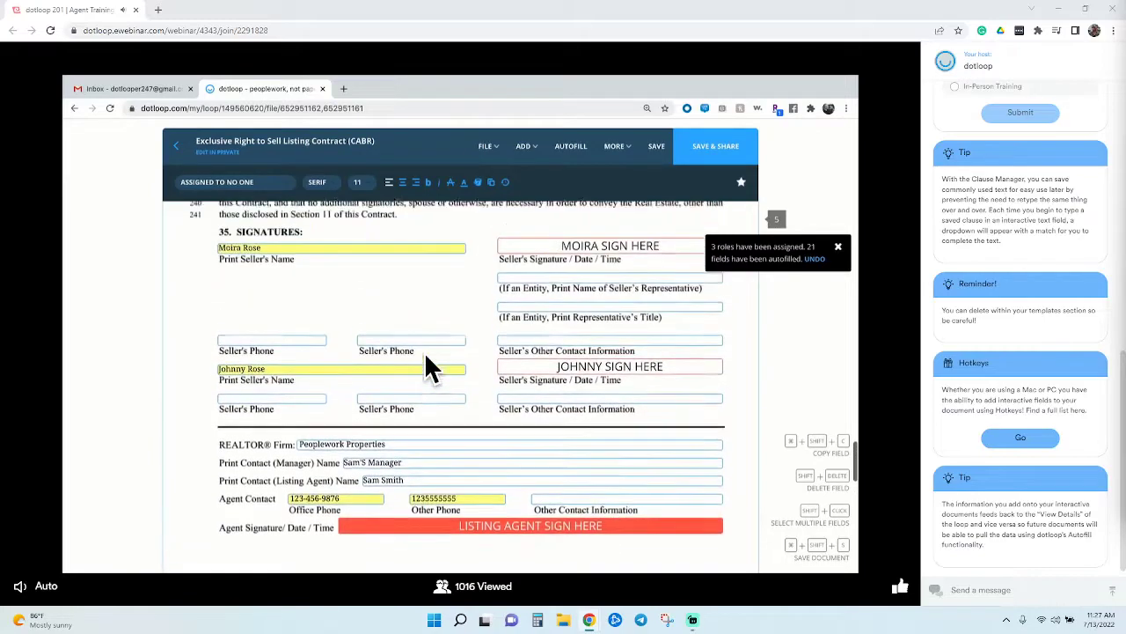
scroll(426, 363, "up", 6)
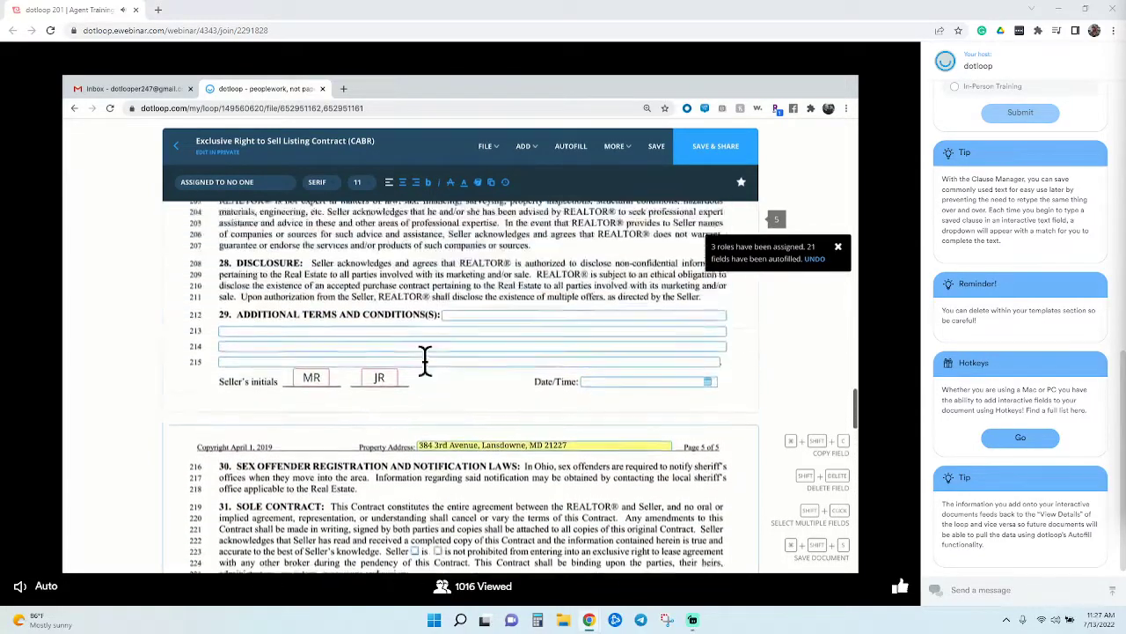
left_click(457, 366)
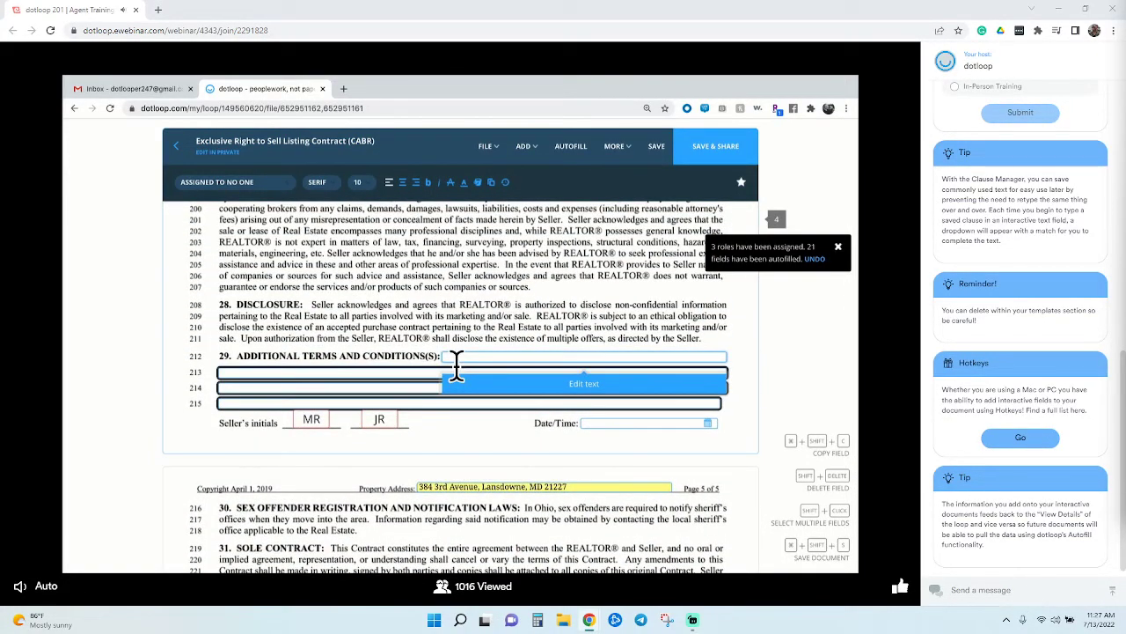
left_click(537, 387)
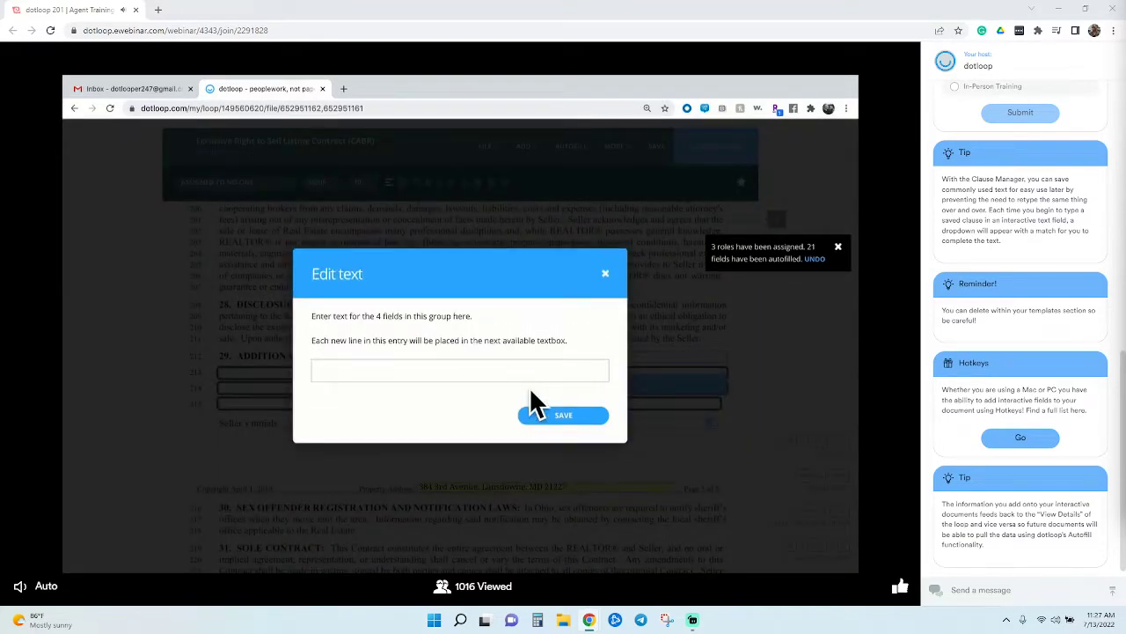
left_click(525, 377)
type("appr")
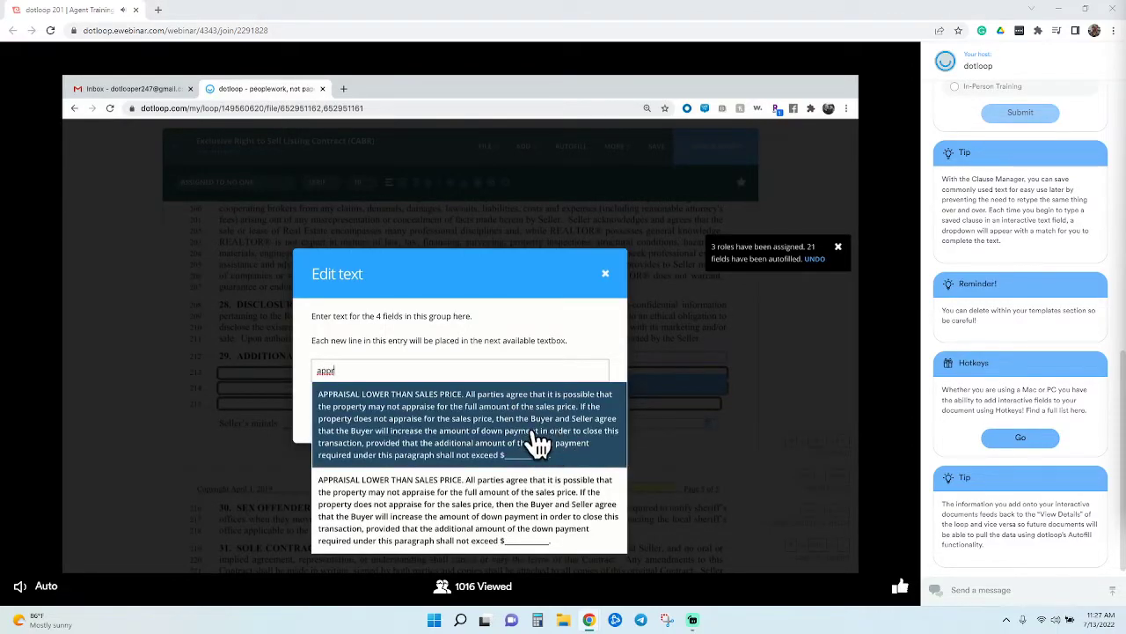
left_click(538, 444)
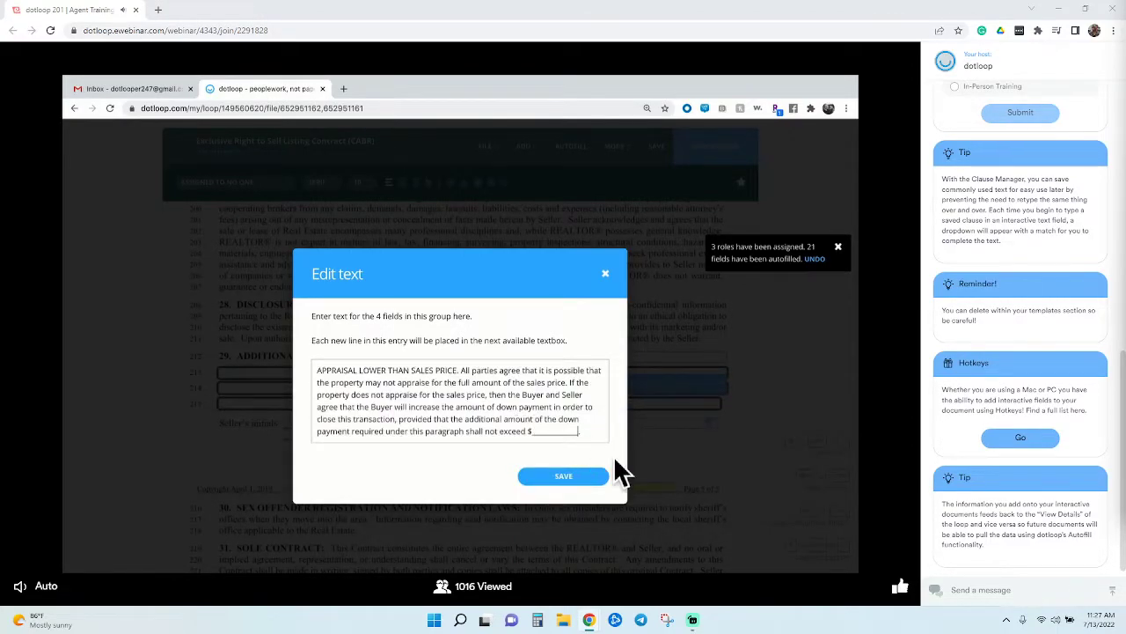
key("BackSpace")
key("BackSpace")
key("BackSpace")
key("BackSpace")
key("BackSpace")
key("BackSpace")
key("BackSpace")
key("BackSpace")
key("BackSpace")
key("BackSpace")
type("2")
left_click(580, 483)
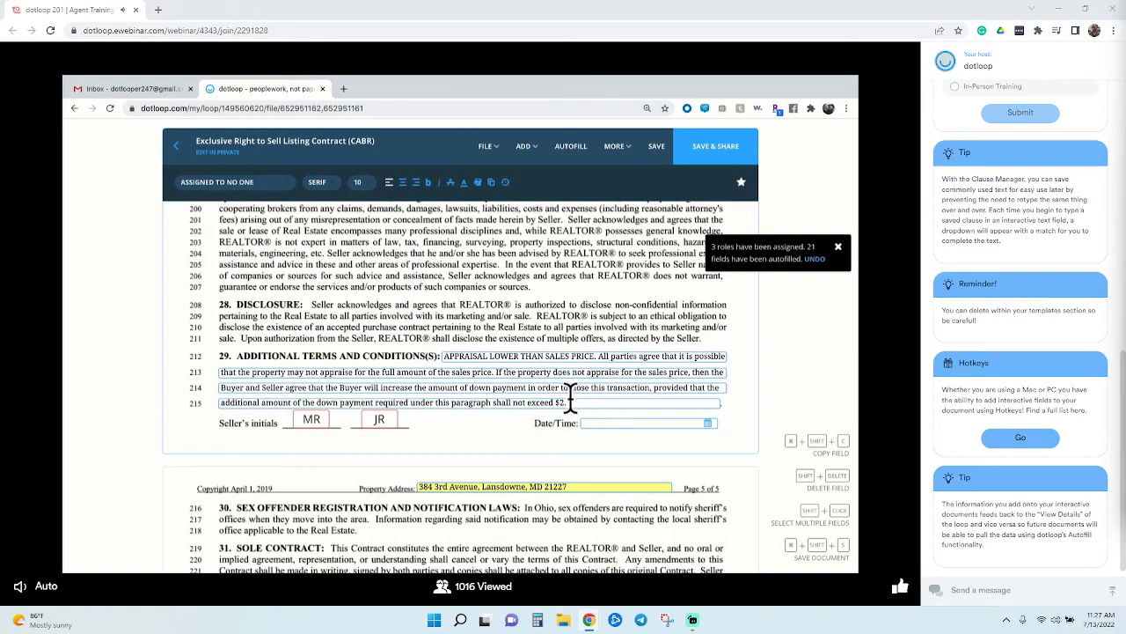
Remove the duplicated clause copy from Section 29 and save the listing contract
left_click(586, 440)
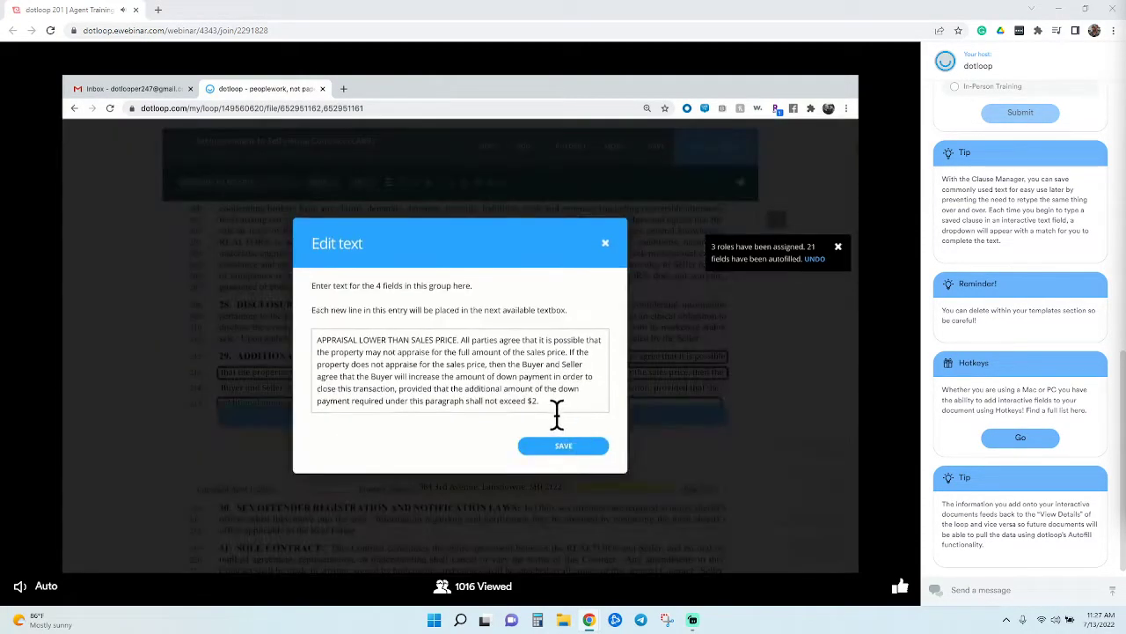
key("ctrl+a")
key("ctrl+c")
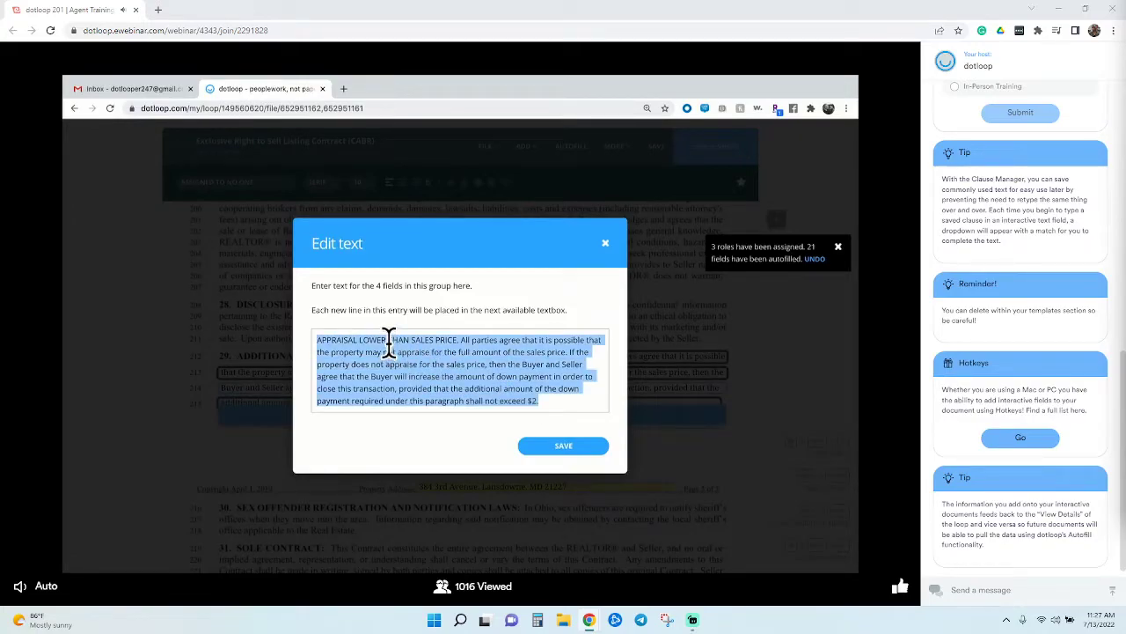
left_click(583, 409)
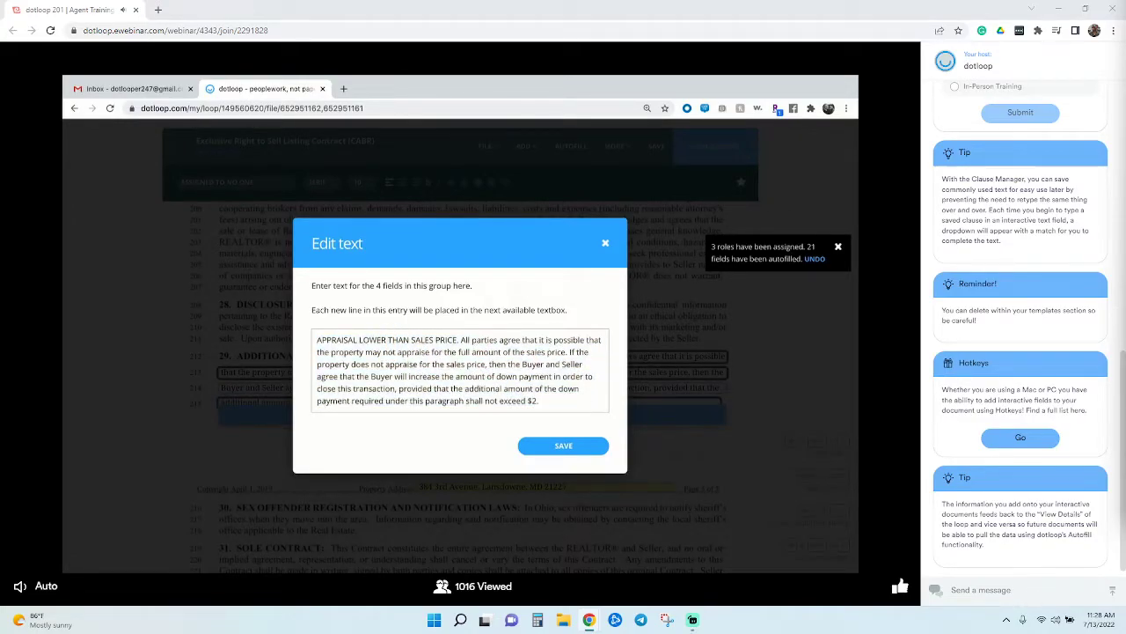
key("ctrl+v")
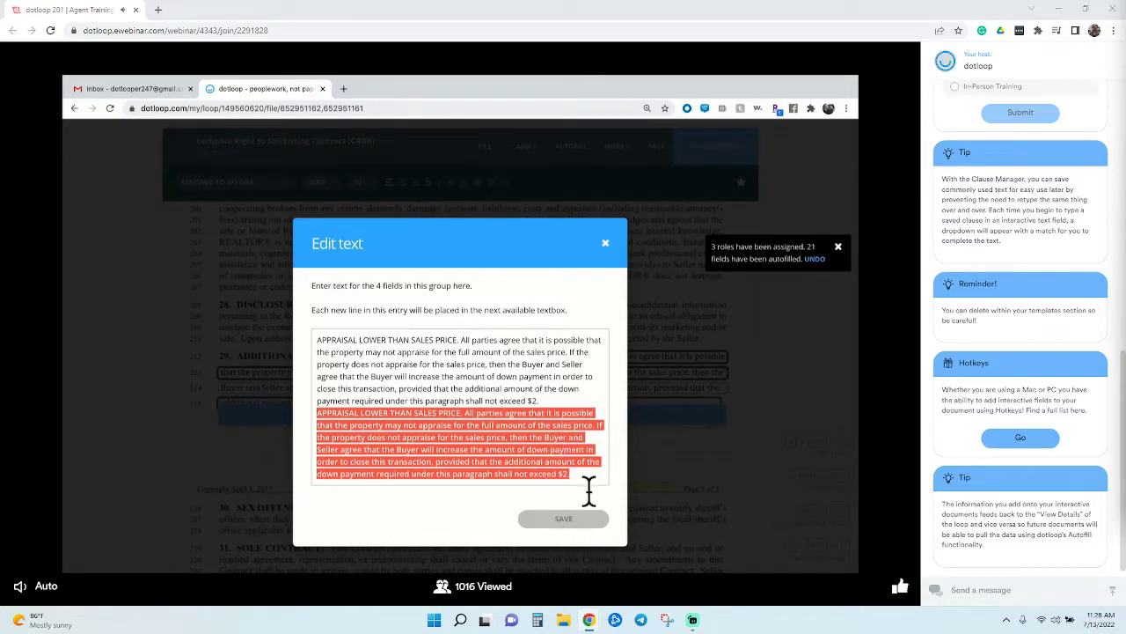
left_click_drag(588, 490, 319, 429)
key("BackSpace")
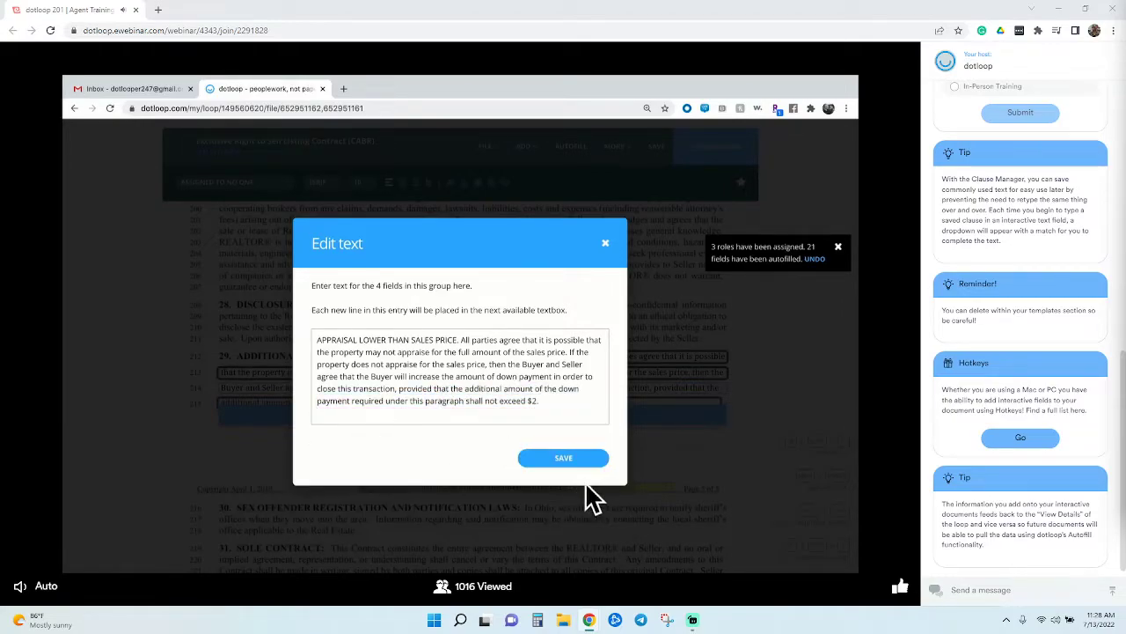
left_click(595, 465)
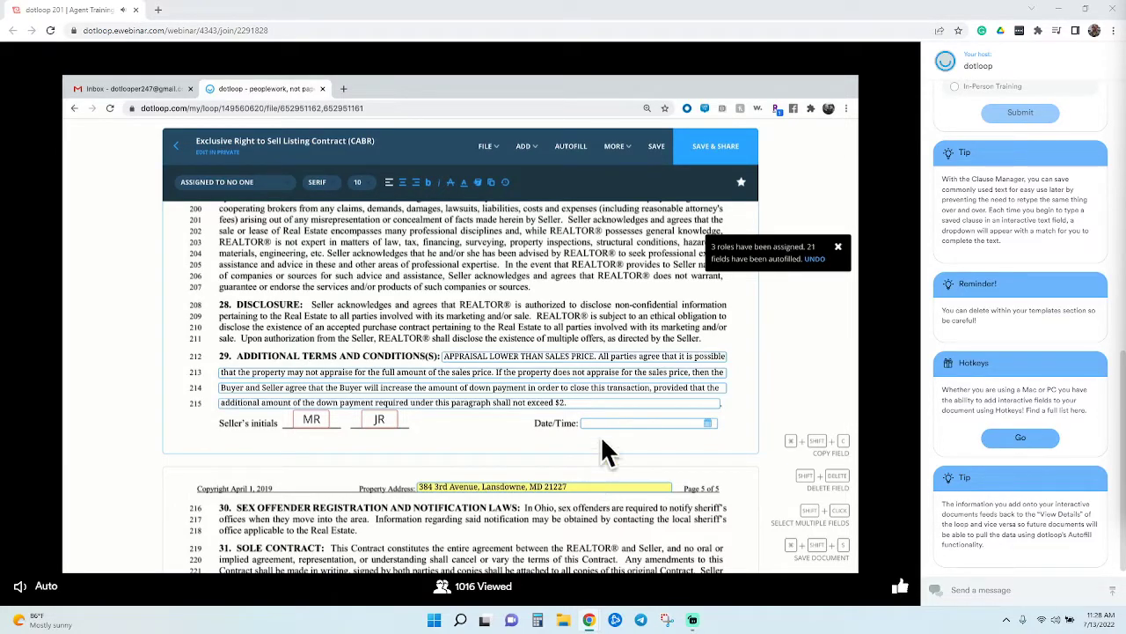
left_click(660, 150)
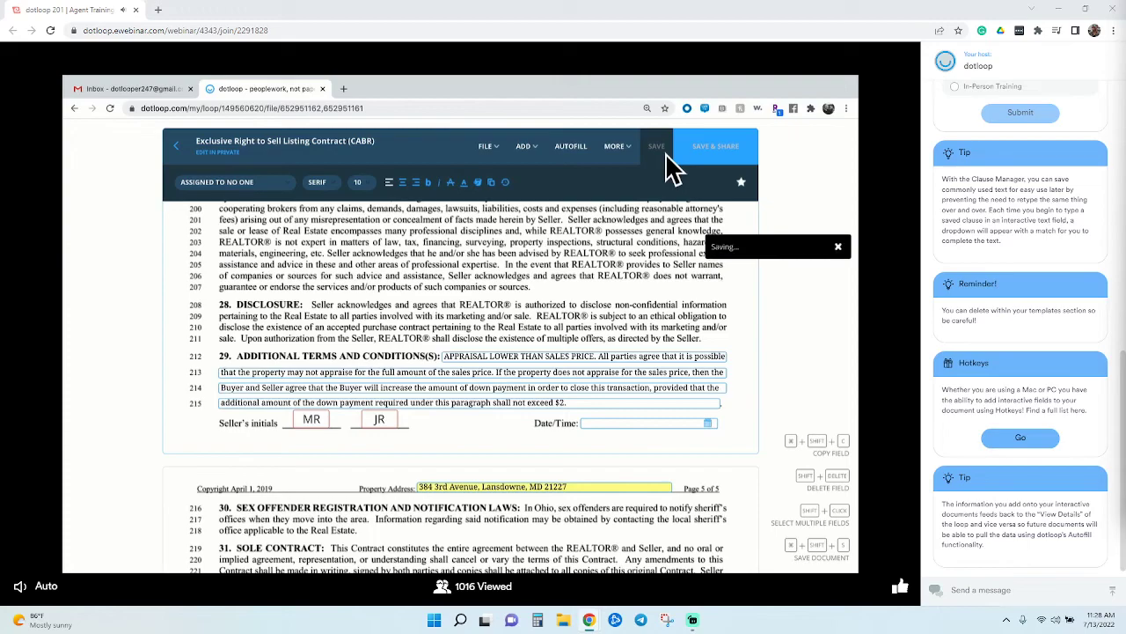
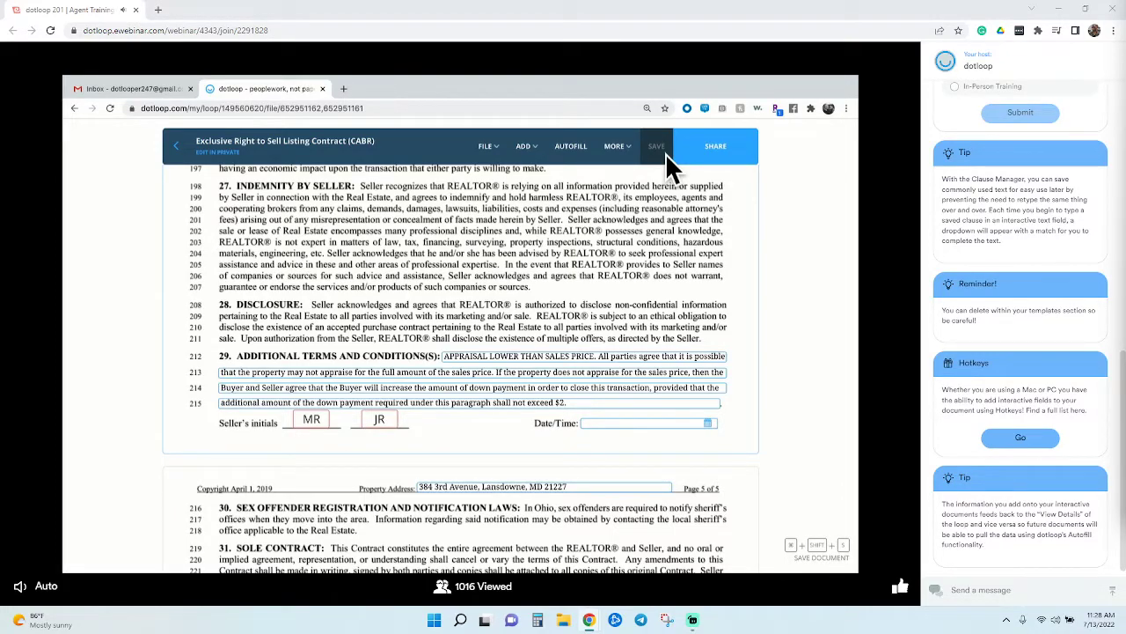
Host an in-person signing of the listing contract for the first seller on this device
left_click(630, 148)
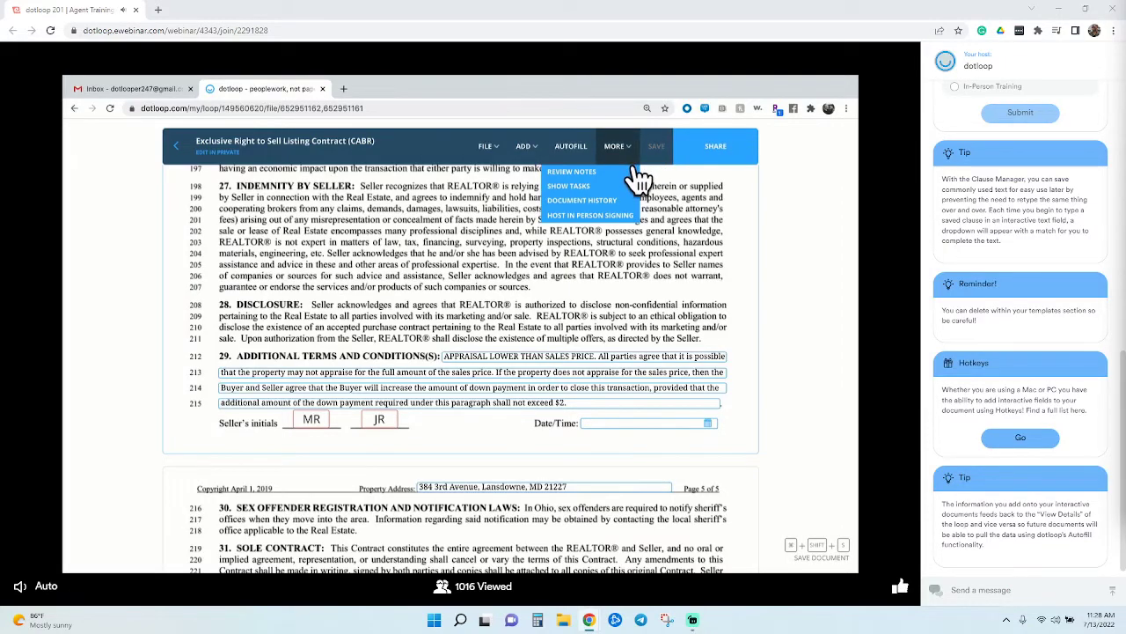
left_click(626, 220)
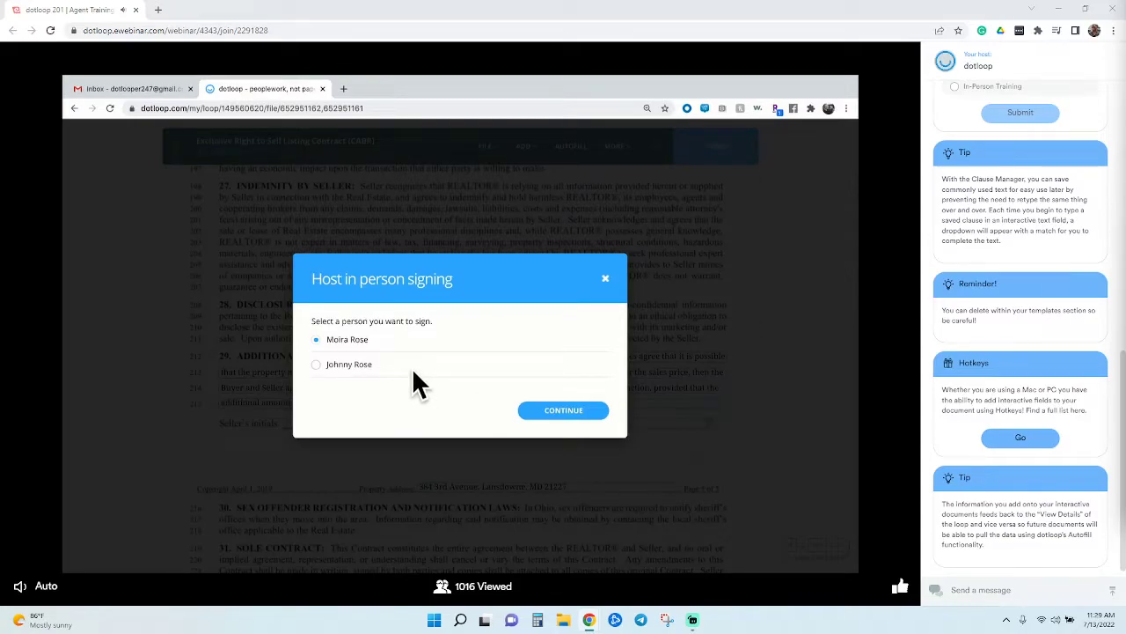
left_click(568, 412)
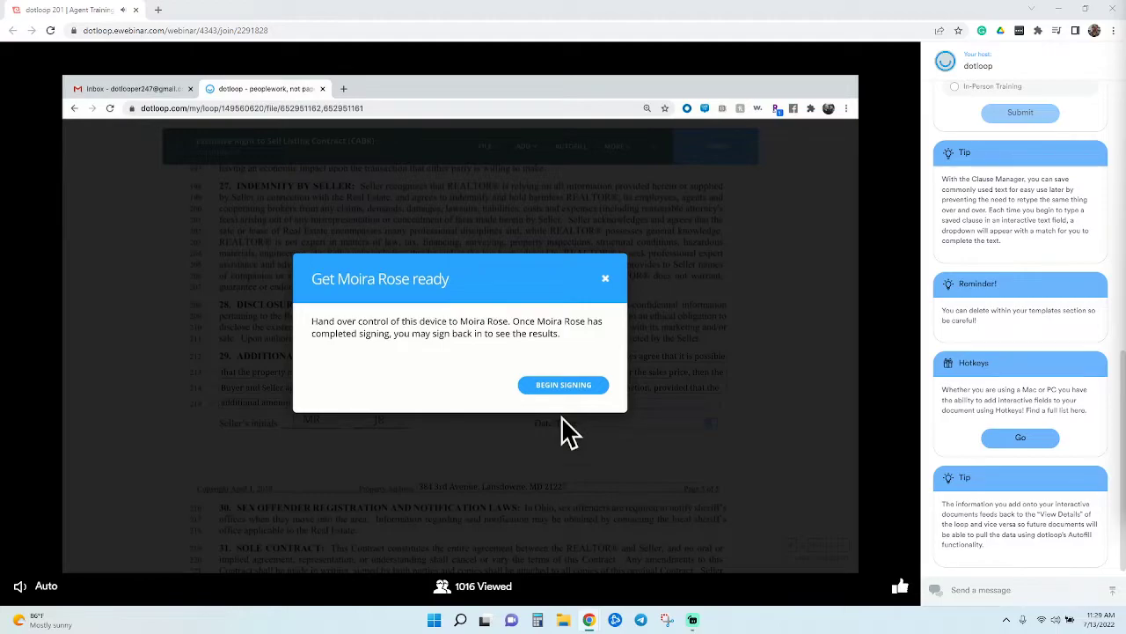
left_click(561, 387)
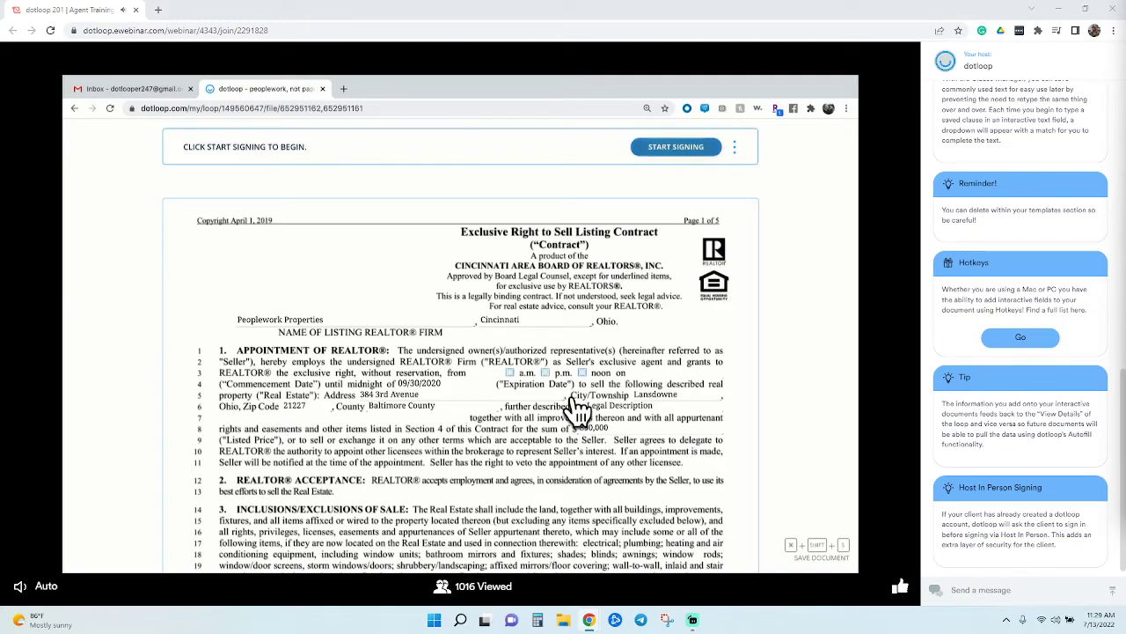
Hand-draw and adopt the seller's signature and initials, then apply initials to the first field
left_click(679, 155)
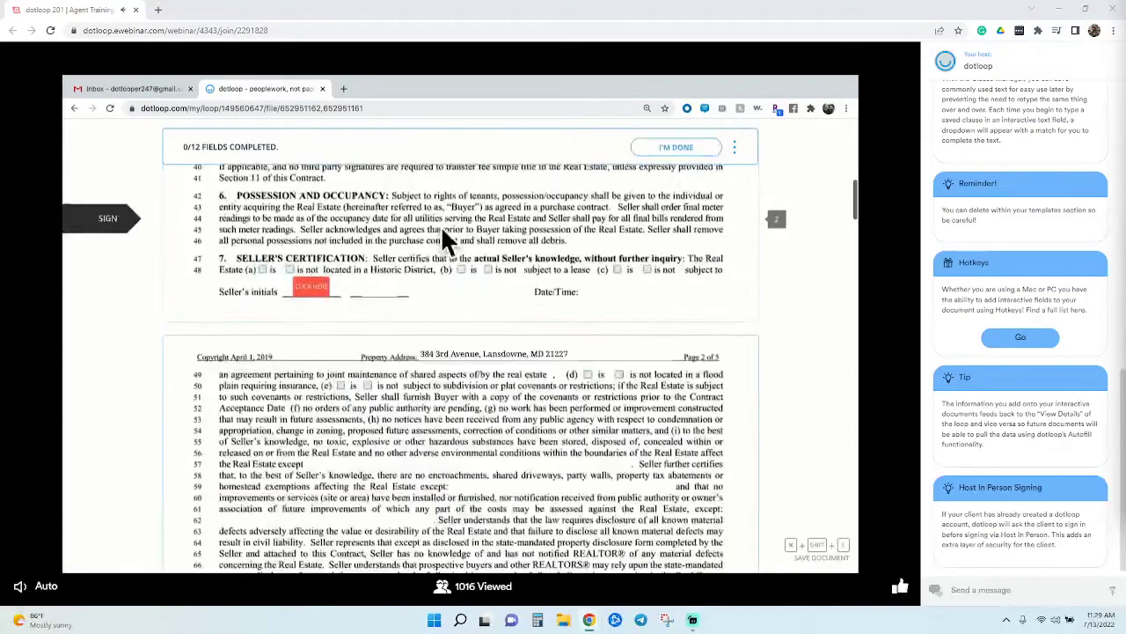
left_click(312, 288)
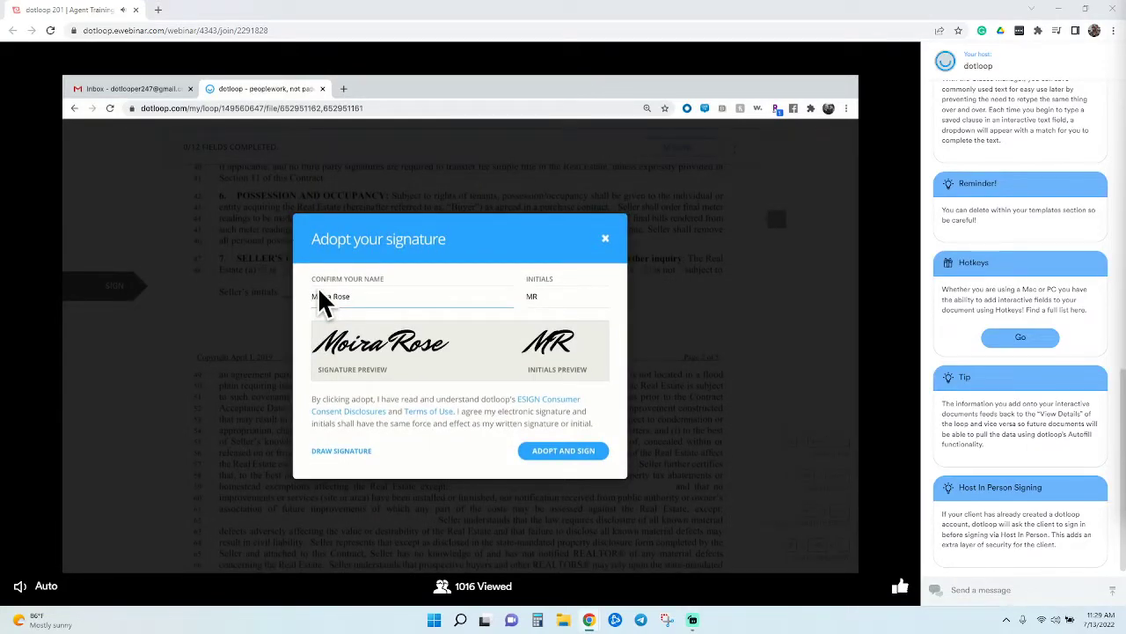
left_click(345, 450)
left_click_drag(343, 346, 355, 347)
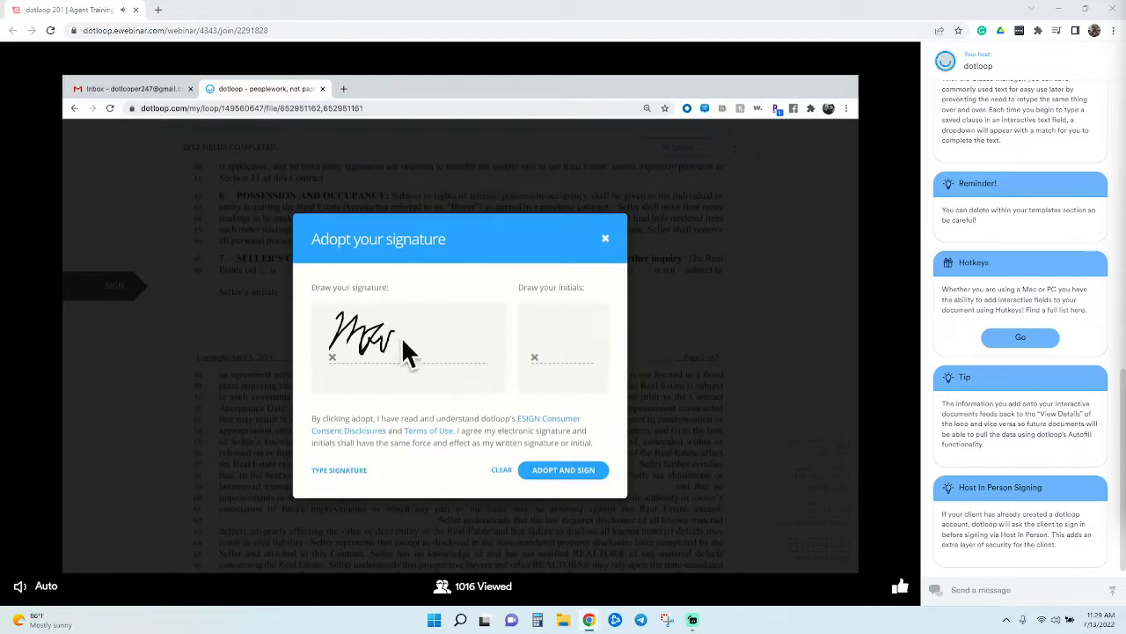
mouse_move(381, 338)
left_mouse_down()
mouse_move(398, 344)
mouse_move(430, 315)
left_mouse_up()
mouse_move(430, 319)
left_mouse_down()
mouse_move(441, 362)
mouse_move(534, 332)
mouse_move(570, 344)
left_mouse_up()
right_click(549, 334)
left_click(535, 350)
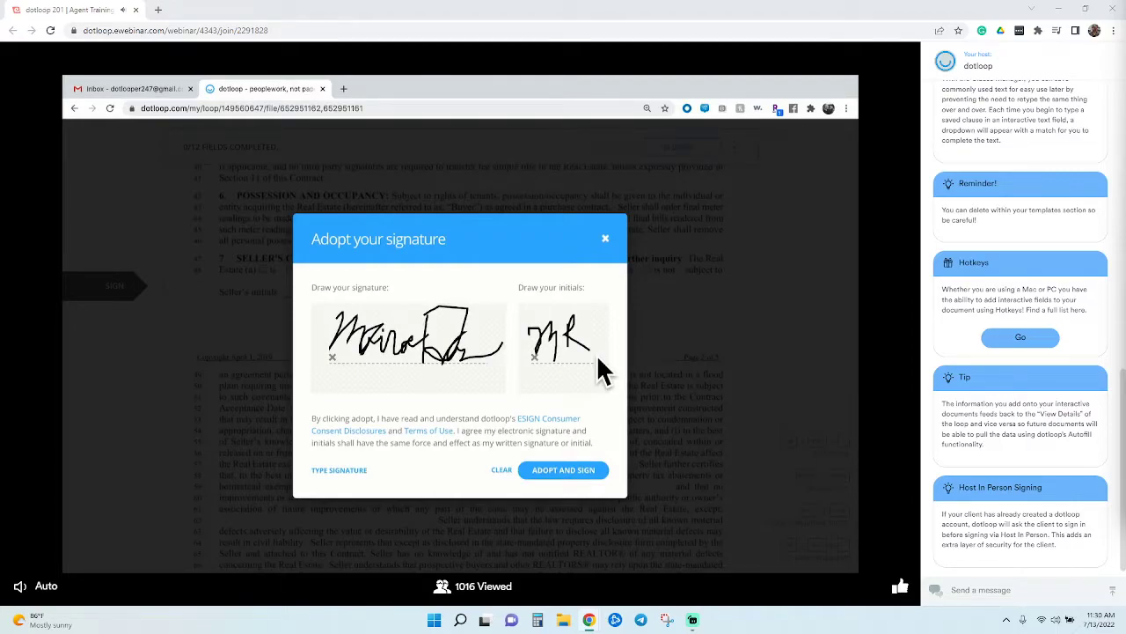
left_click(584, 472)
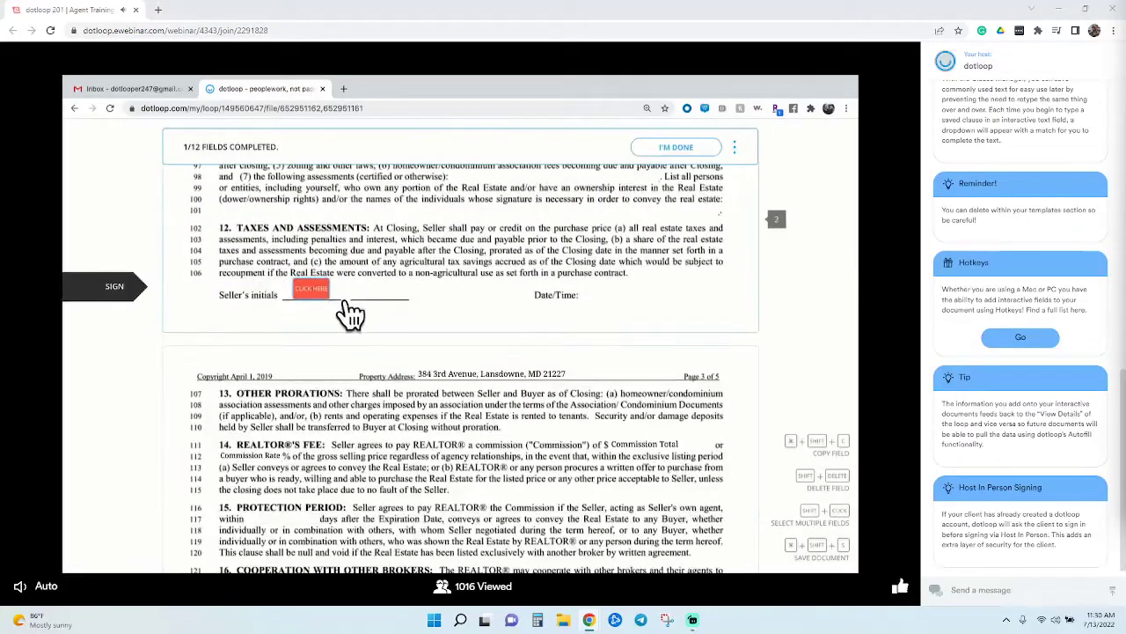
left_click(322, 296)
Initial the authorization lines 152–170 and the Seller's initials fields, including line 215
left_click(224, 293)
left_click(239, 305)
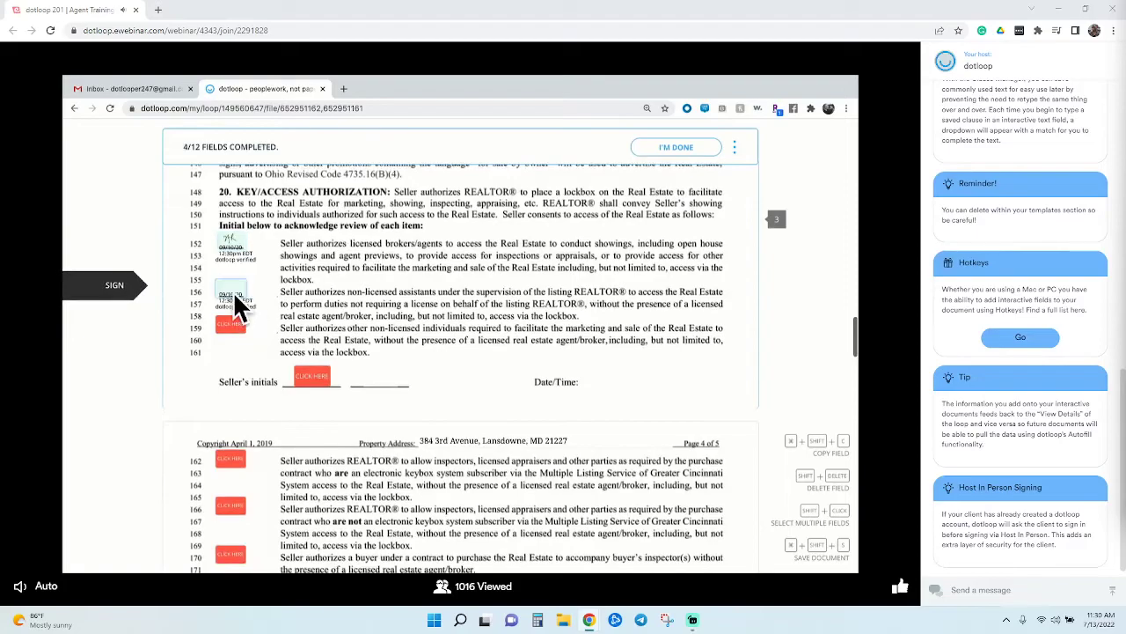
left_click(234, 293)
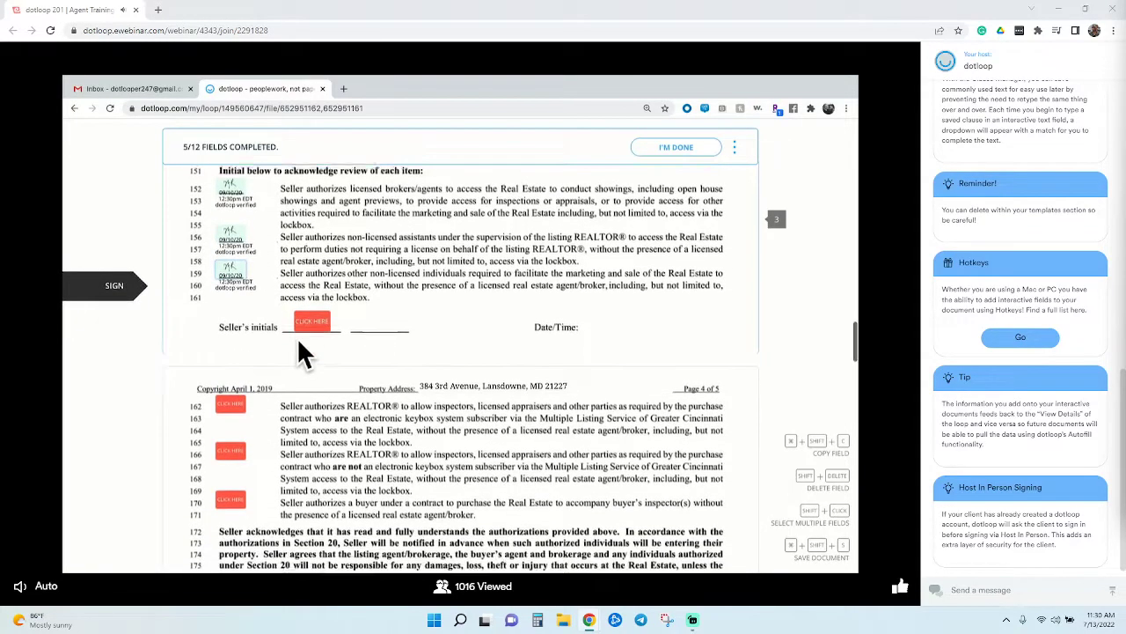
left_click(320, 297)
left_click(230, 291)
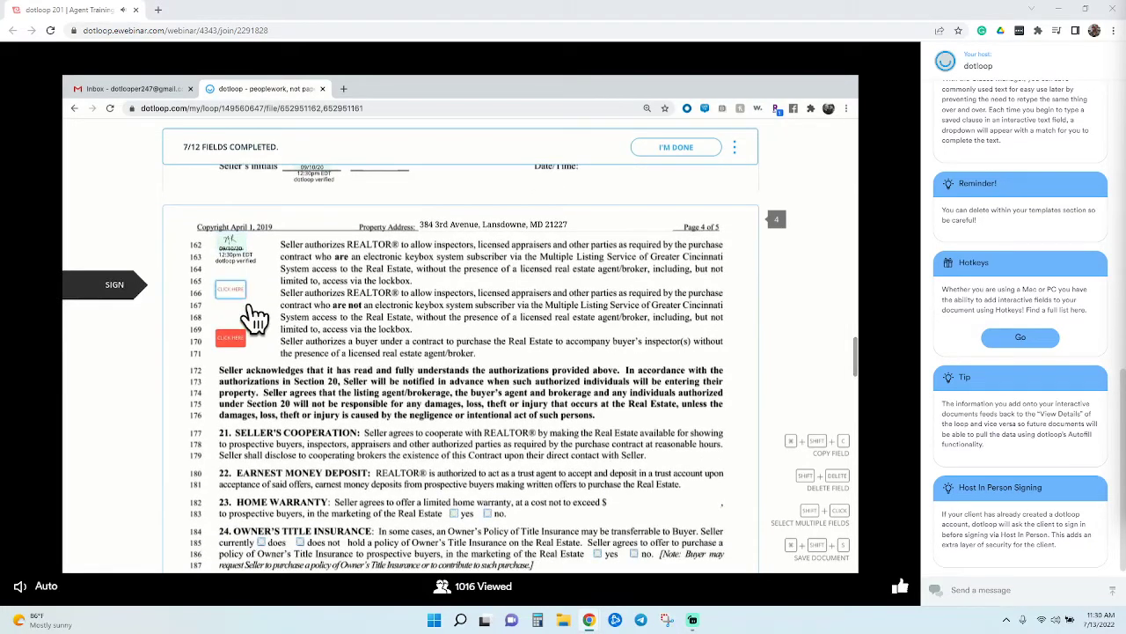
left_click(236, 295)
left_click(233, 291)
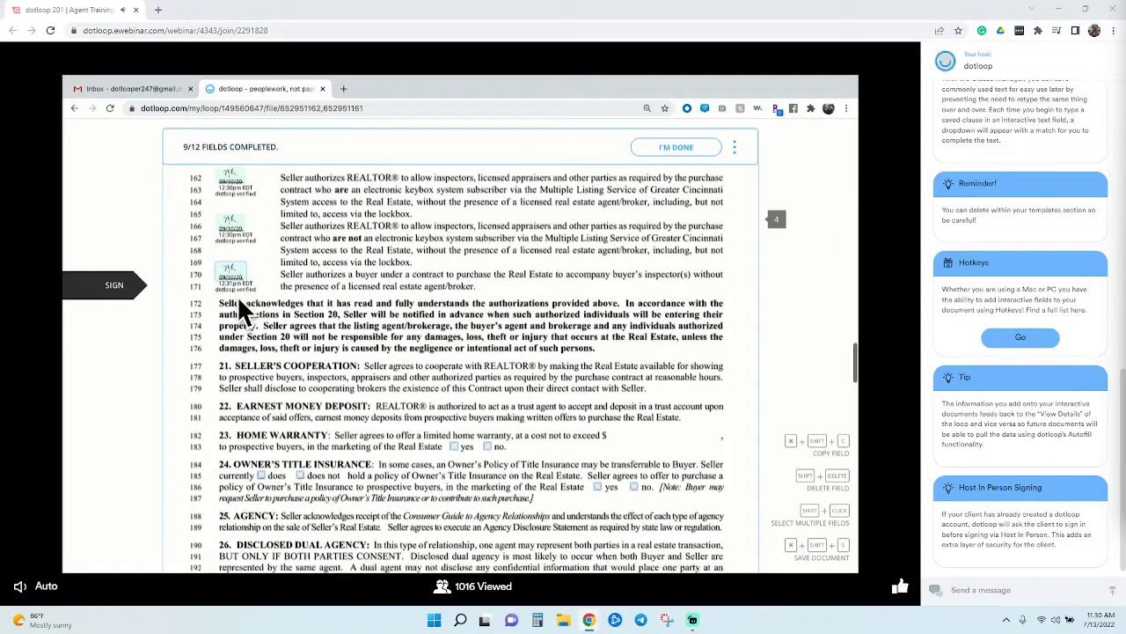
left_click(319, 299)
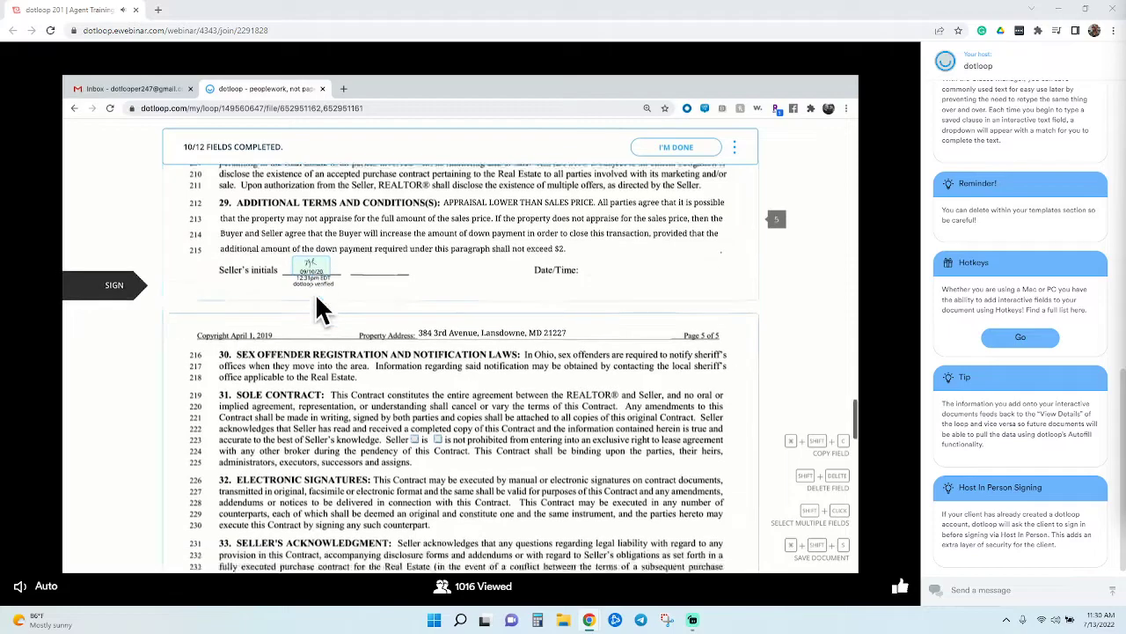
Sign both seller signature fields and finish the signing
left_click(554, 299)
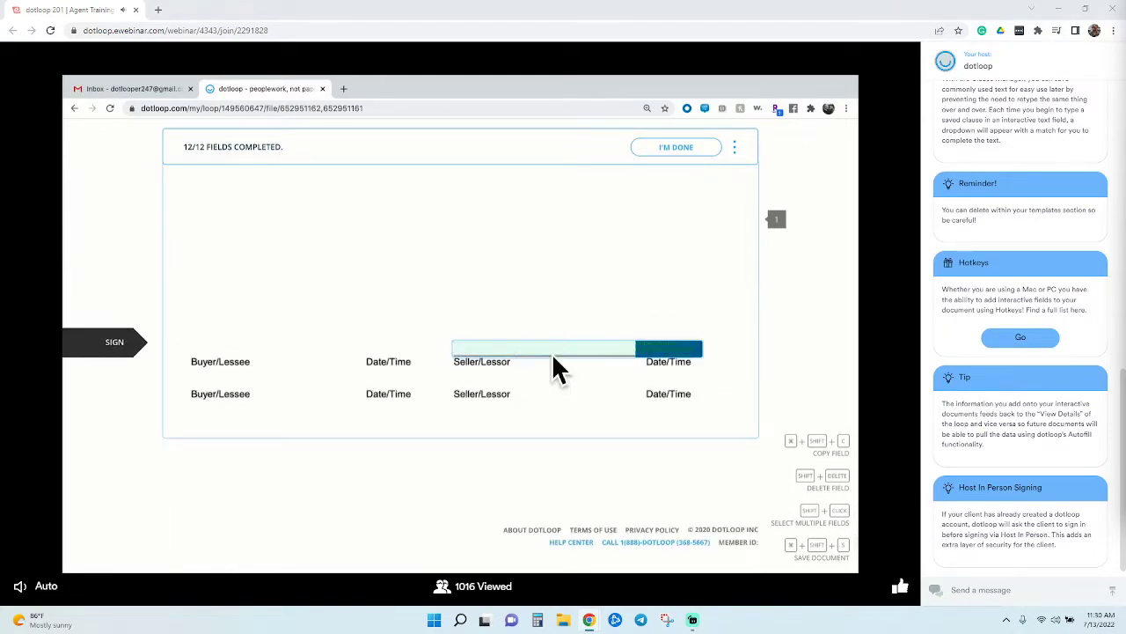
left_click(563, 353)
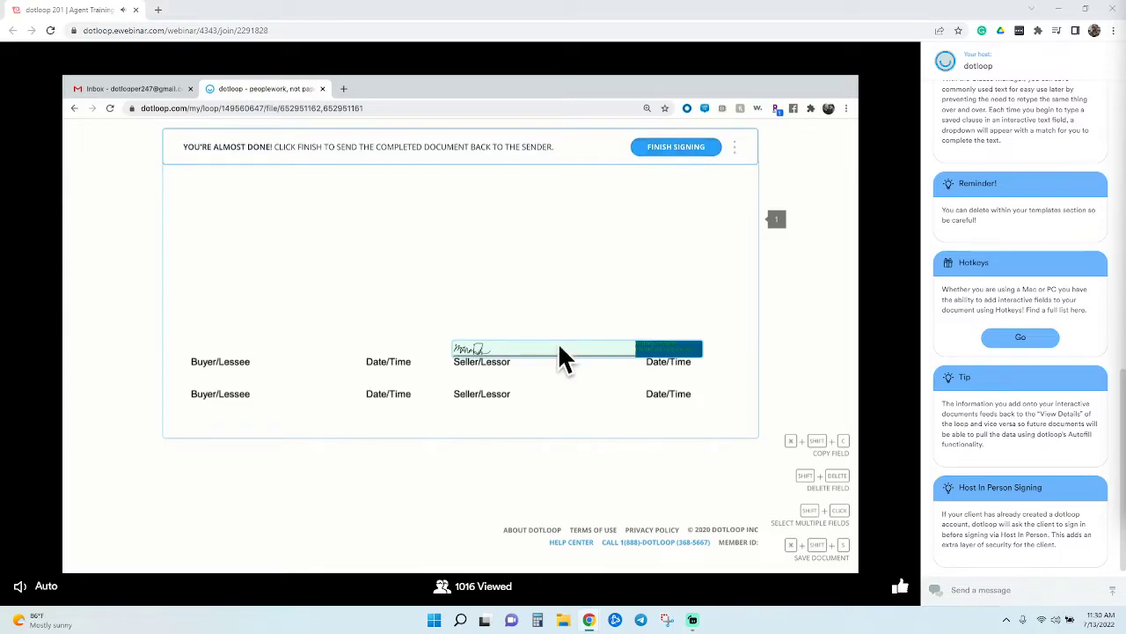
left_click(682, 149)
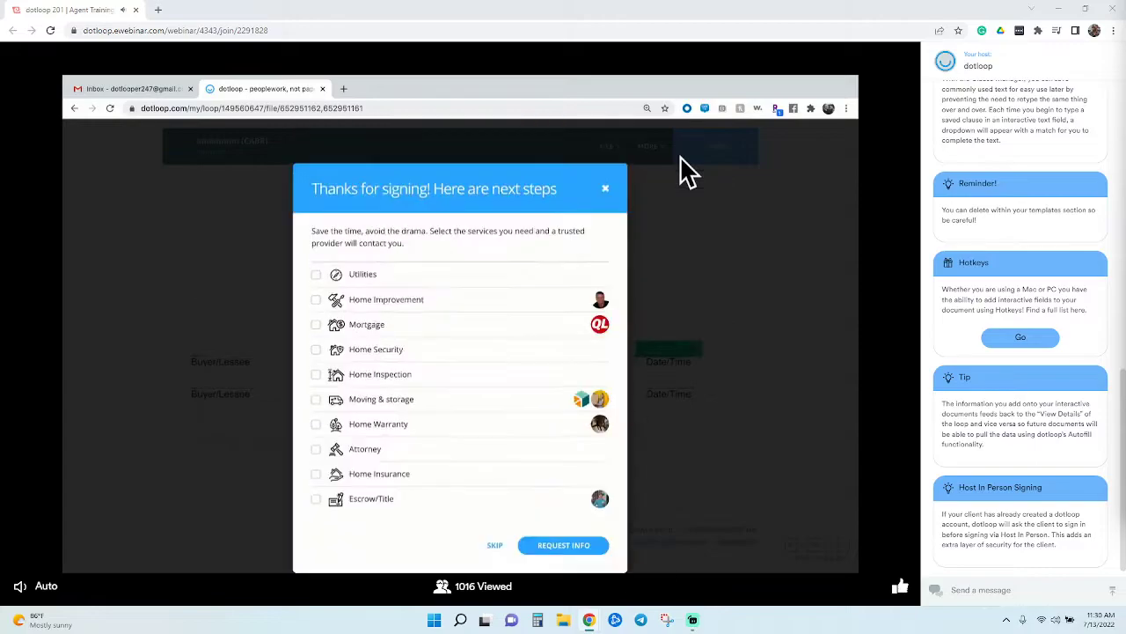
Skip the service offers, dismiss the sign-up prompt, and leave the signed document
left_click(497, 548)
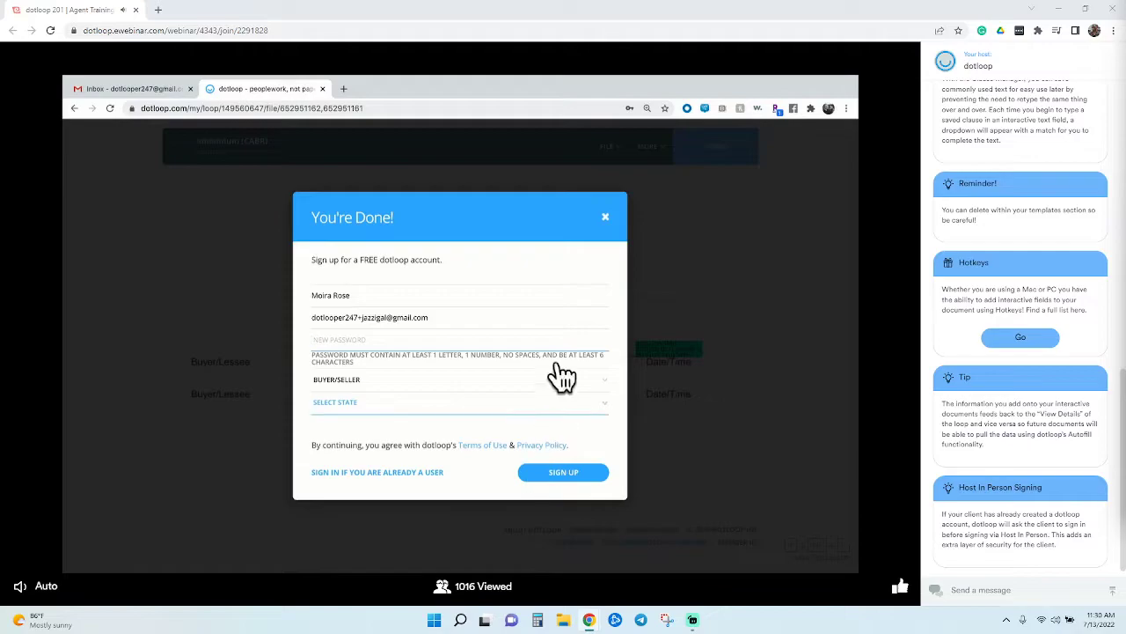
left_click(612, 219)
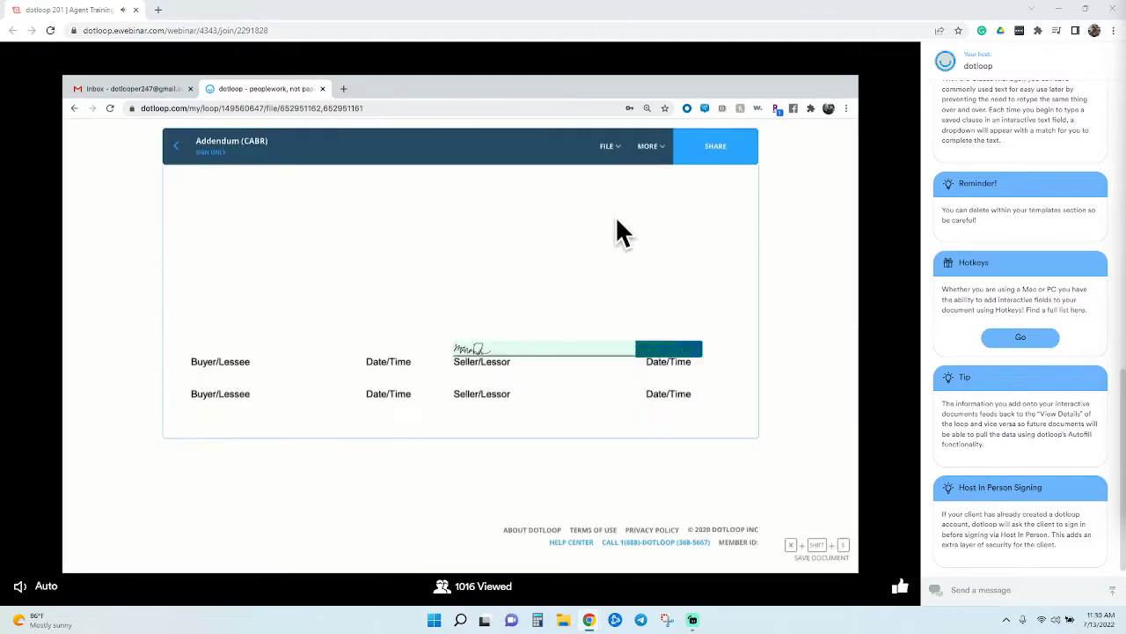
left_click(651, 147)
left_click(182, 152)
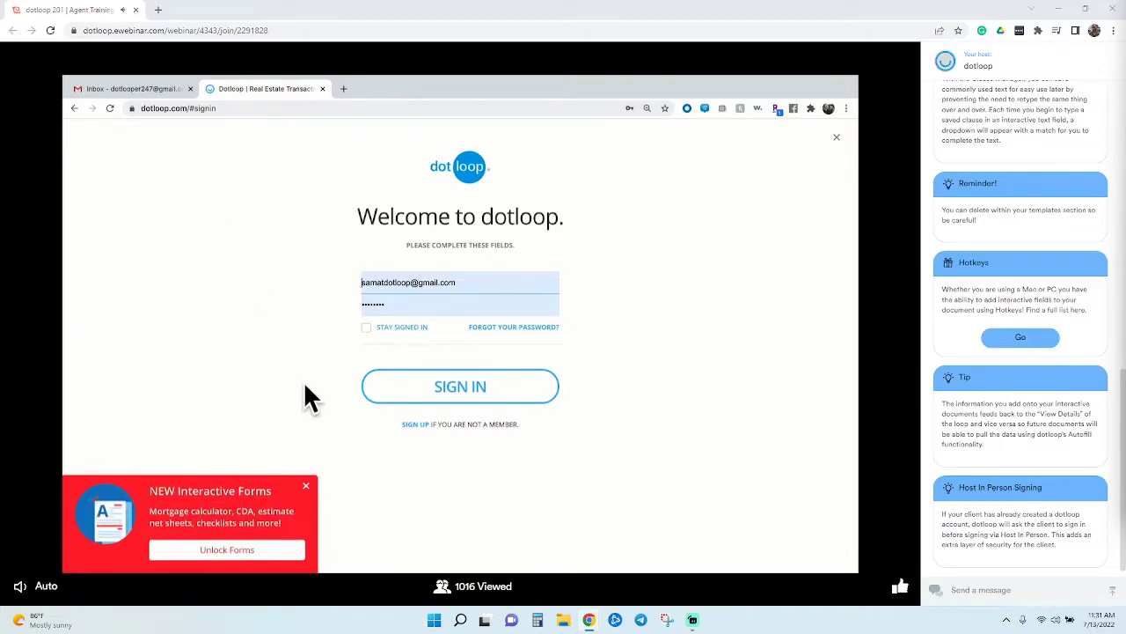
left_click(442, 394)
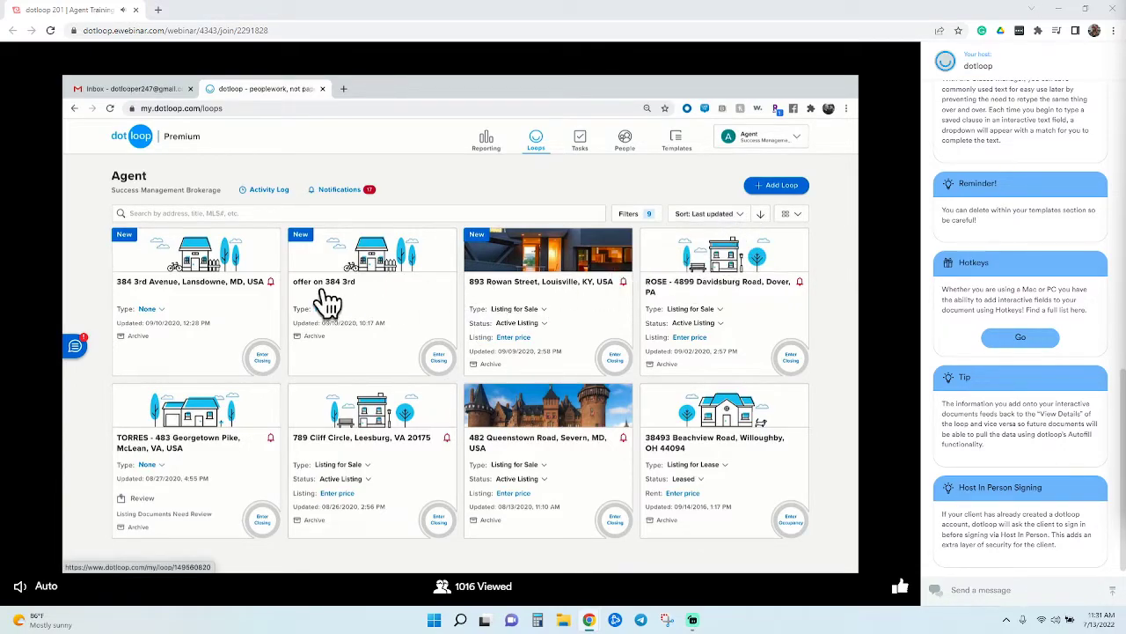
left_click(239, 304)
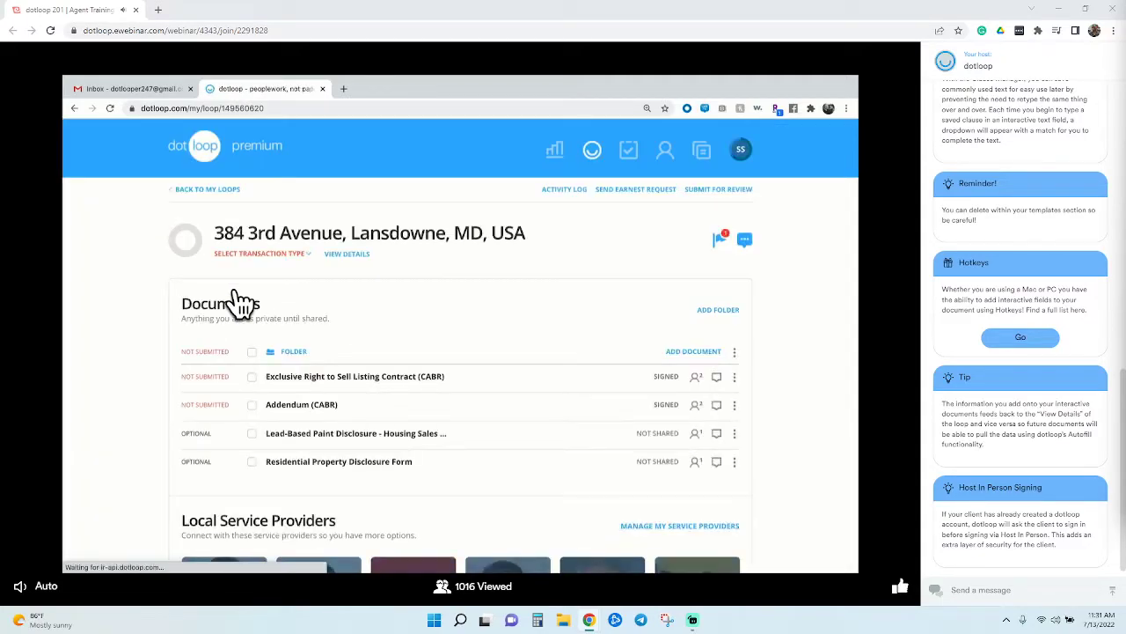
left_click(268, 385)
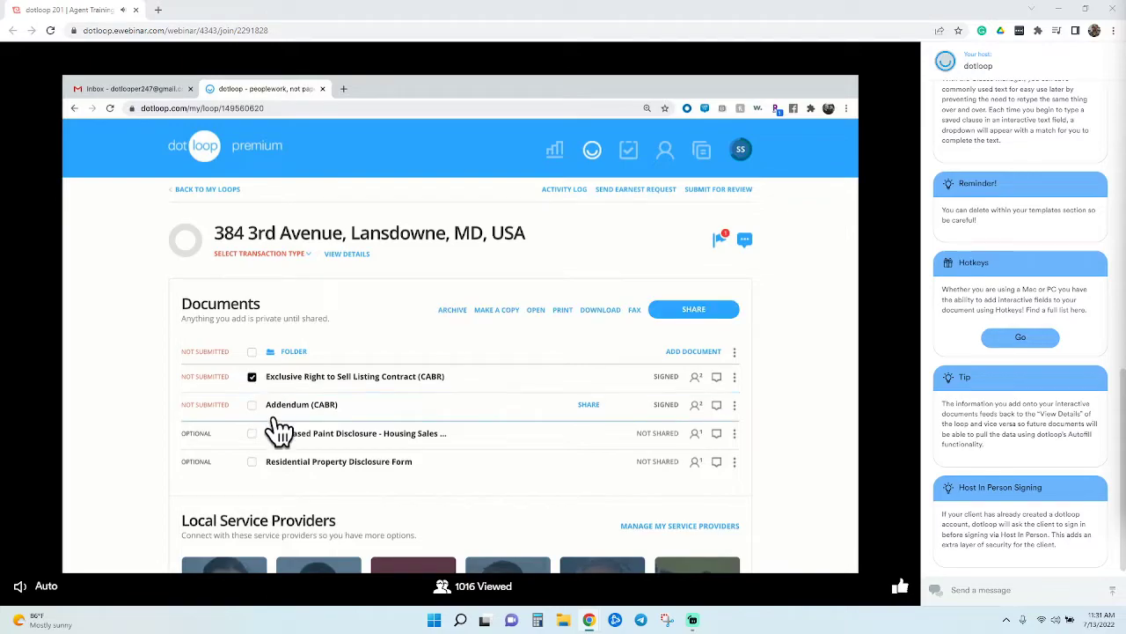
left_click(275, 409)
left_click(551, 320)
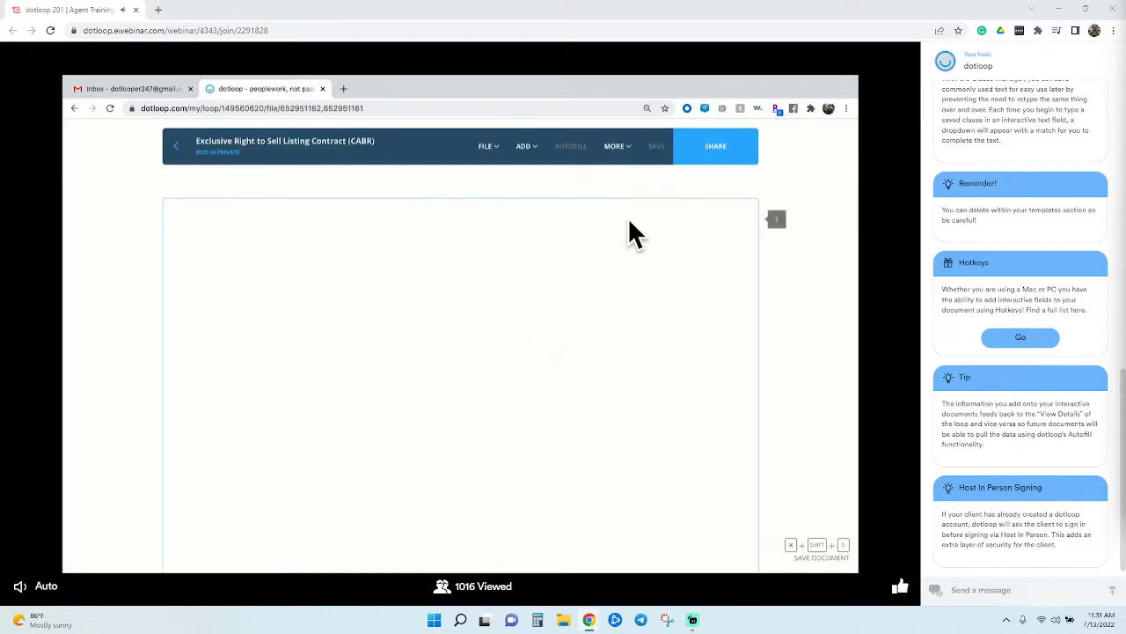
mouse_move(637, 154)
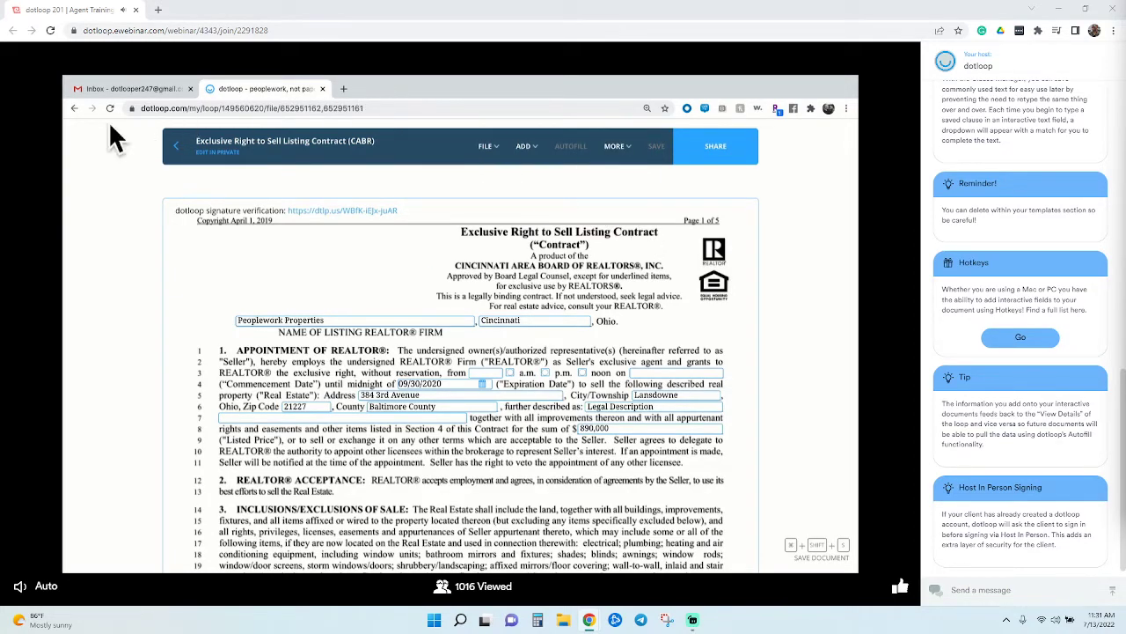
Refresh the Gmail inbox to see the signing notification emails, then return to dotloop
left_click(108, 87)
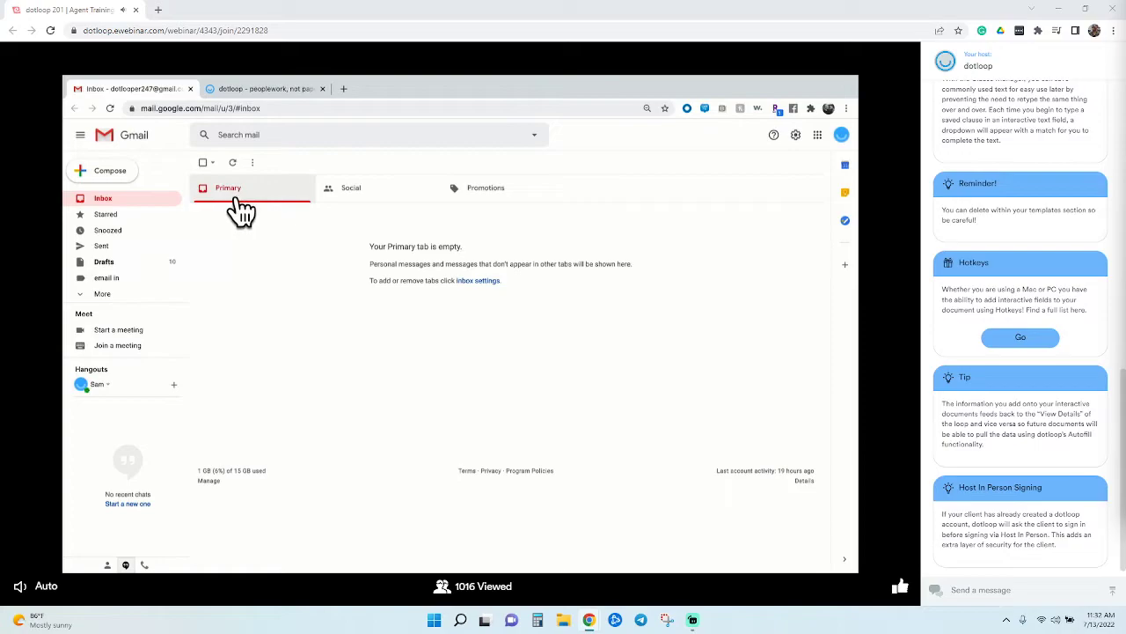
left_click(232, 162)
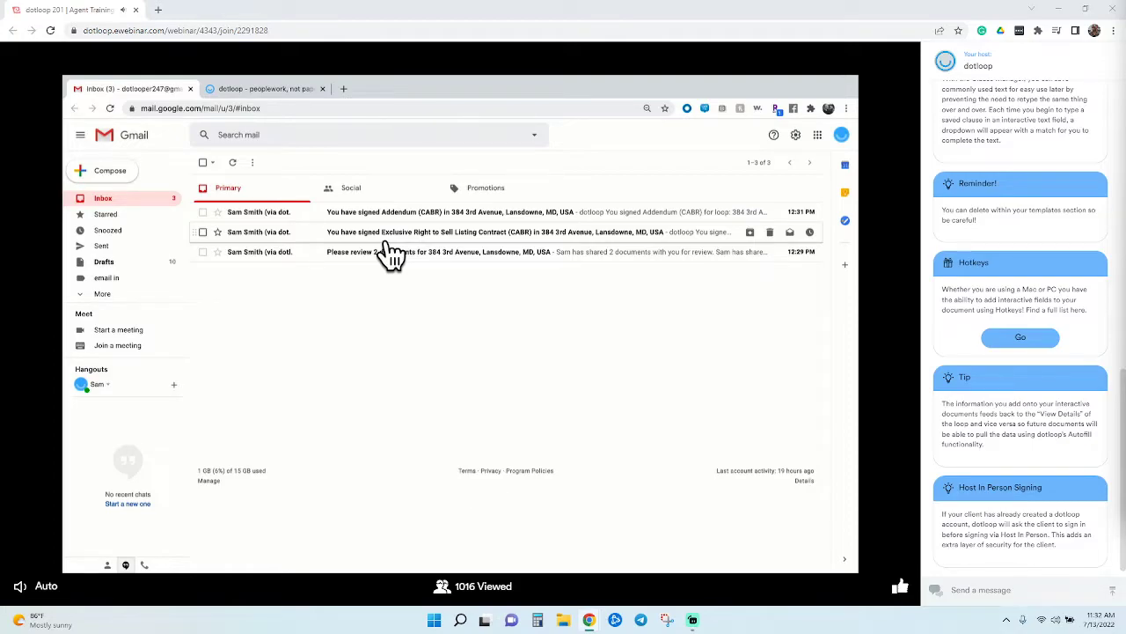
left_click(244, 91)
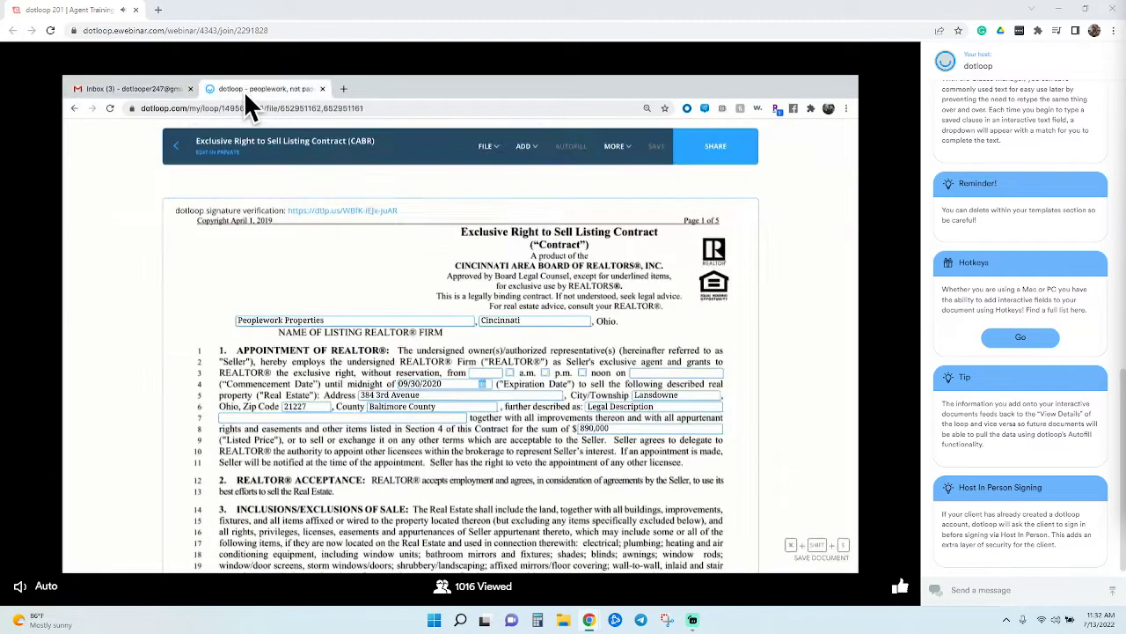
left_click(186, 167)
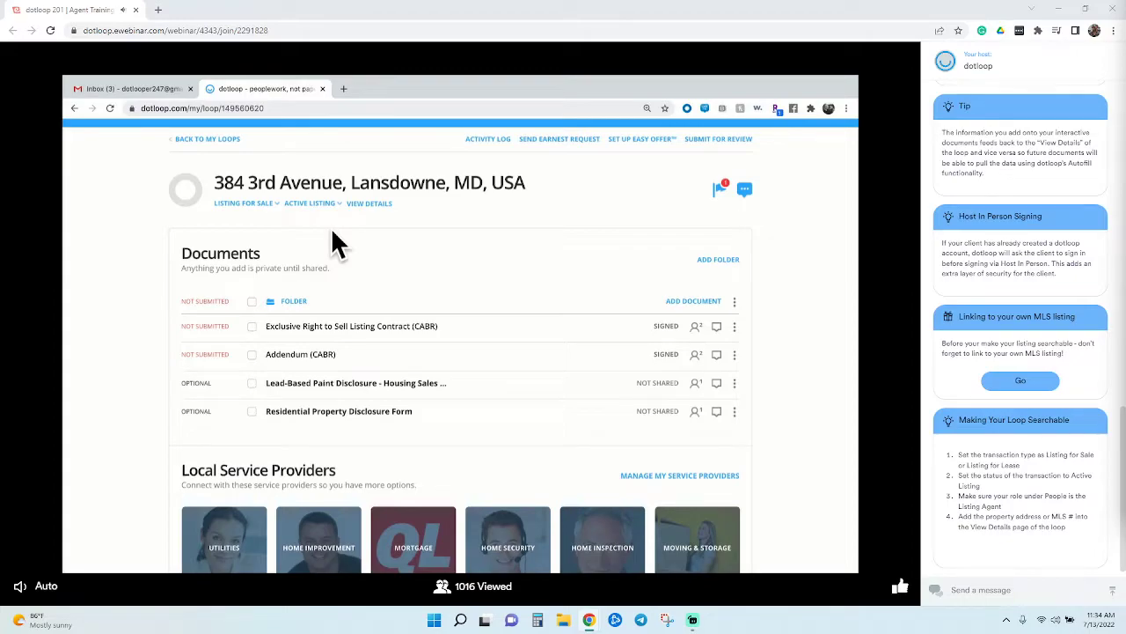
left_click(394, 211)
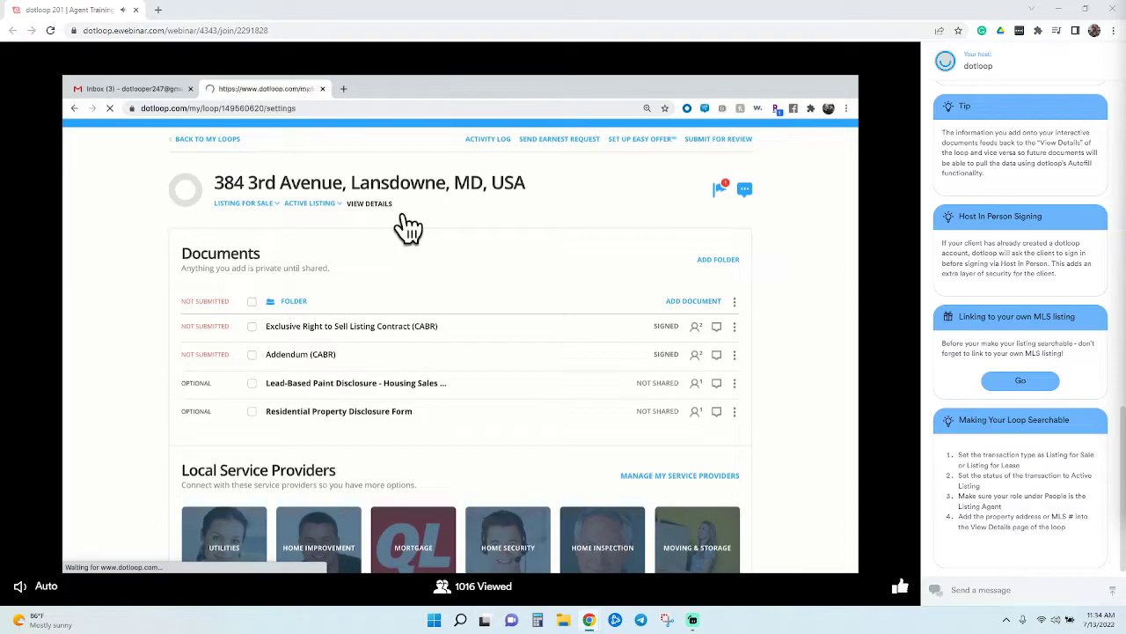
scroll(374, 304, "down", 3)
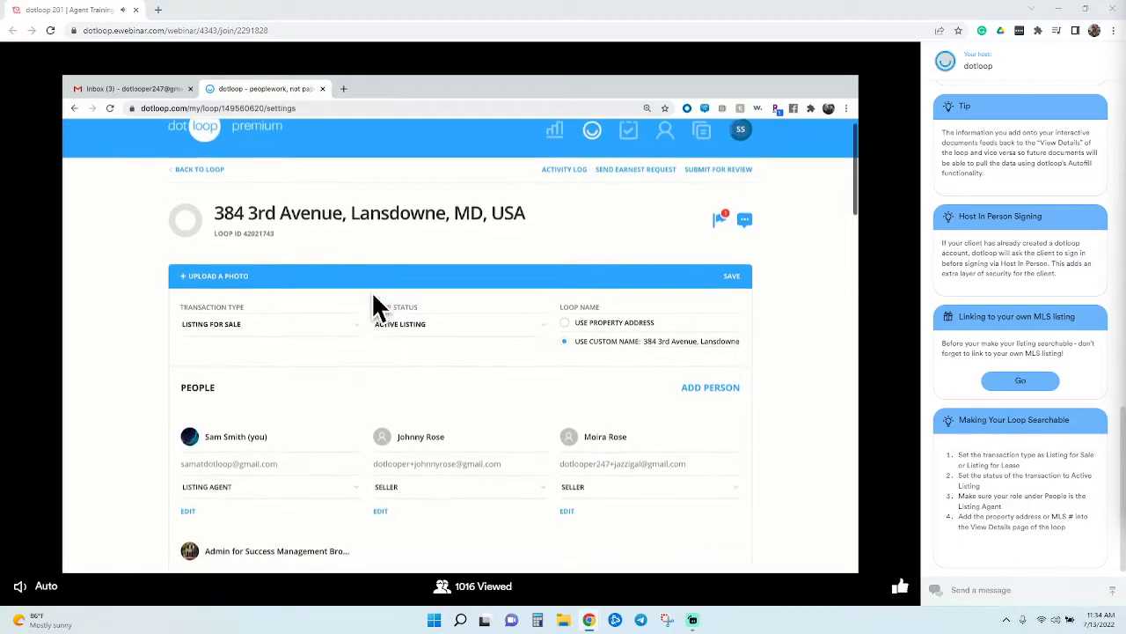
scroll(374, 303, "down", 2)
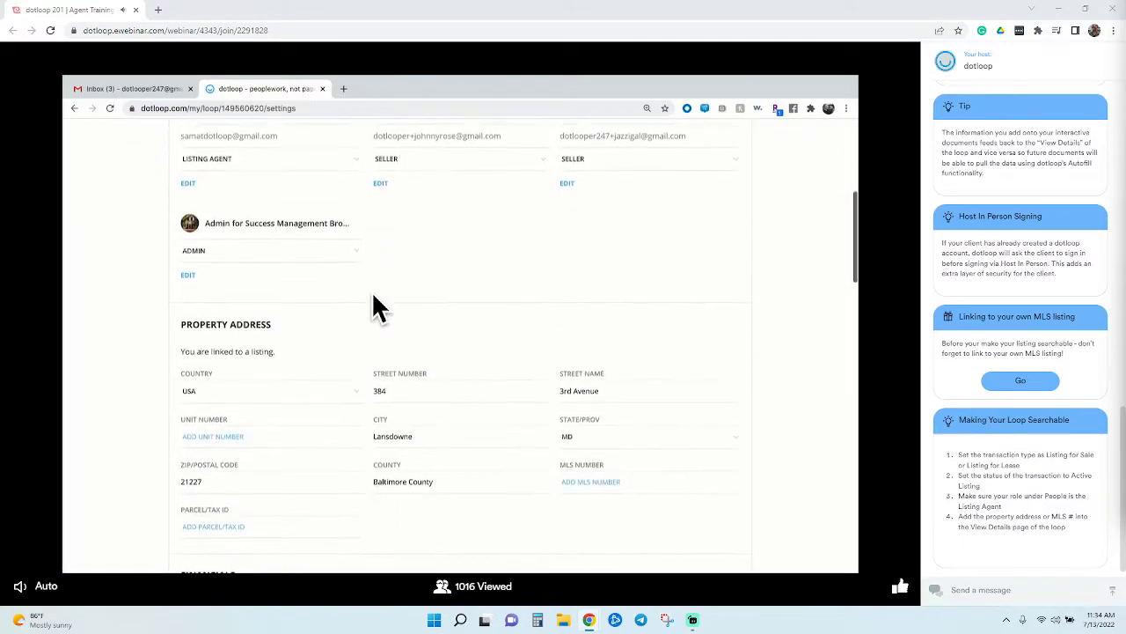
left_click(508, 313)
scroll(465, 314, "up", 2)
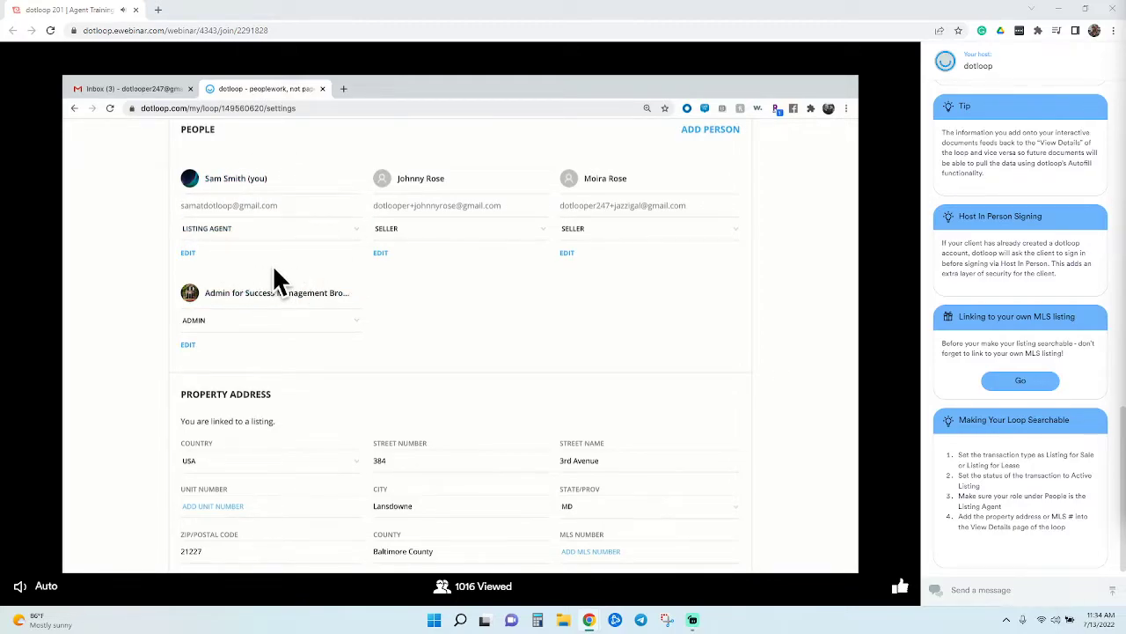
scroll(273, 271, "up", 2)
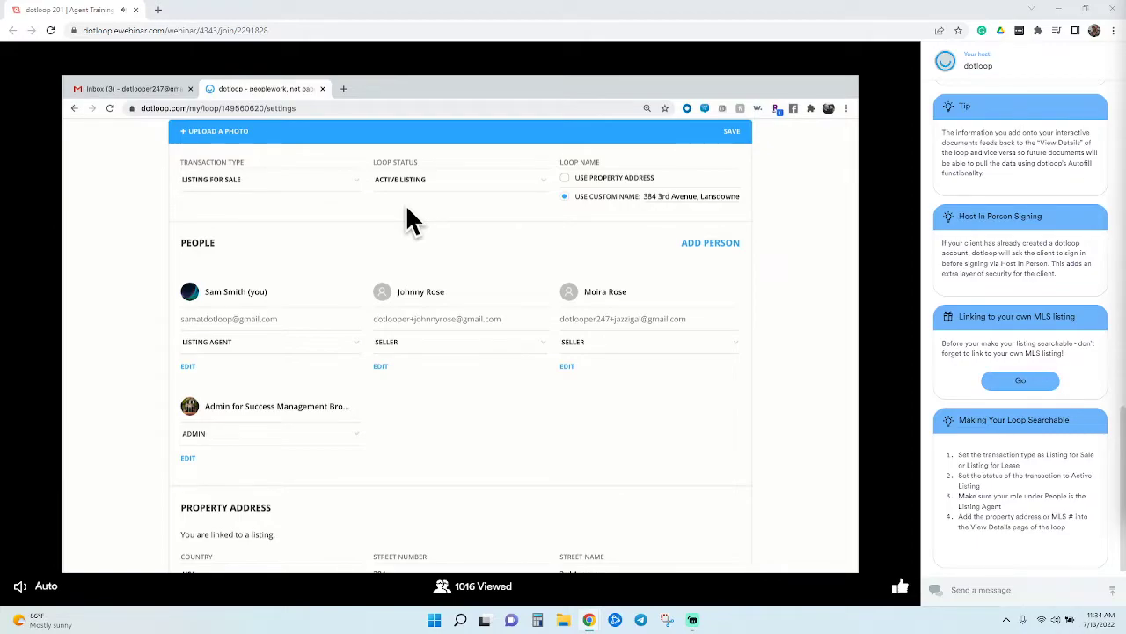
scroll(473, 322, "down", 2)
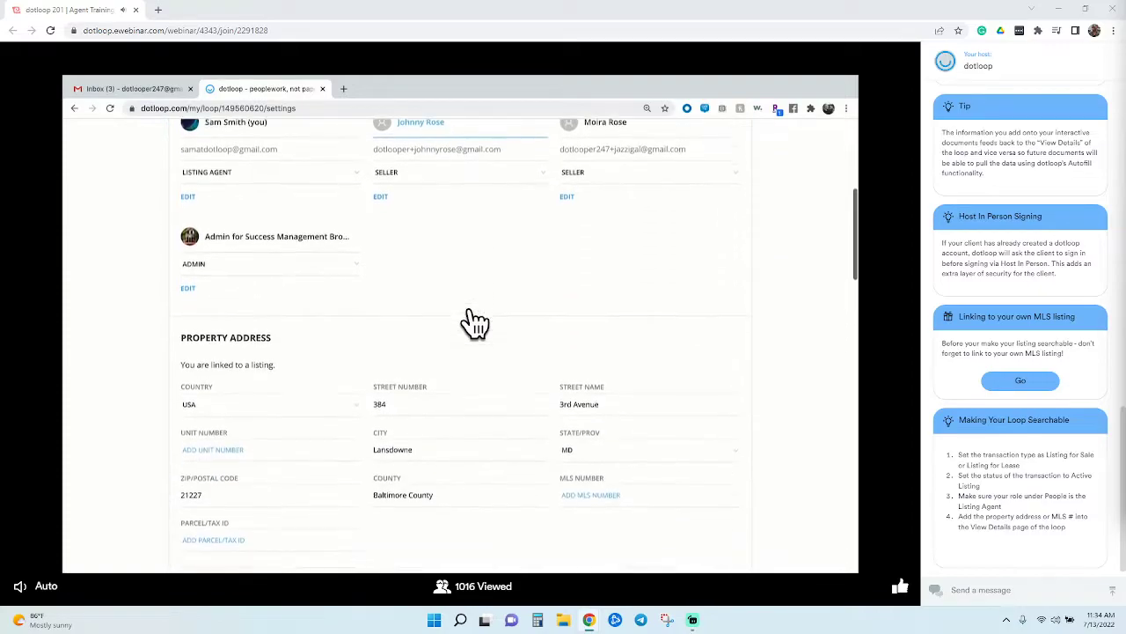
scroll(475, 324, "down", 2)
Enter MLS number 4753874, copy it, and save the loop details
left_click(620, 384)
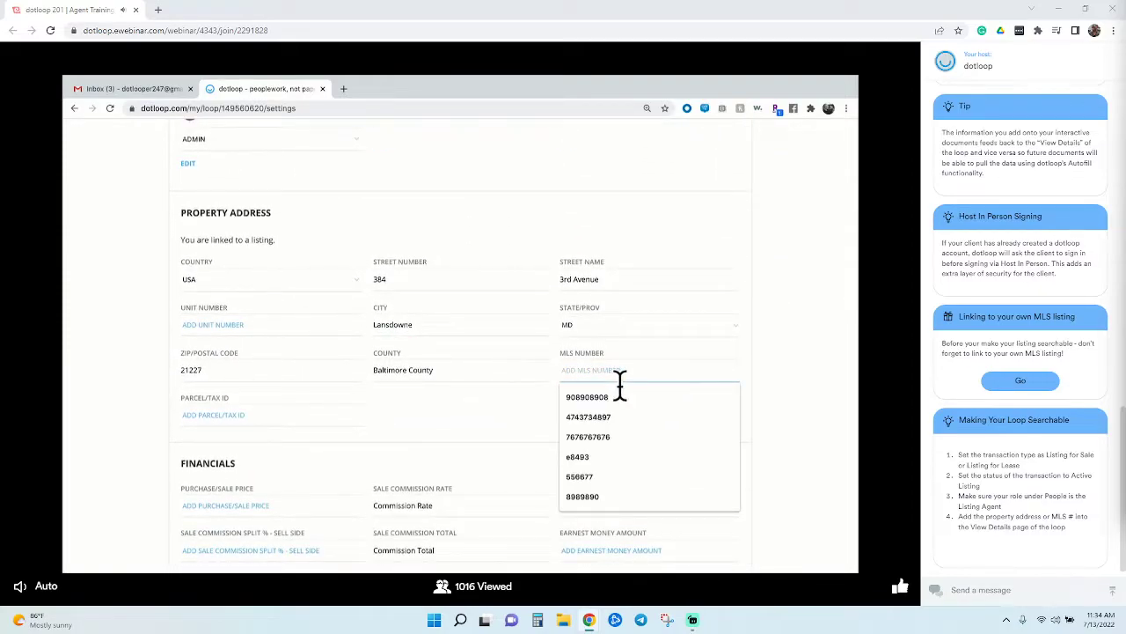
type("4753874")
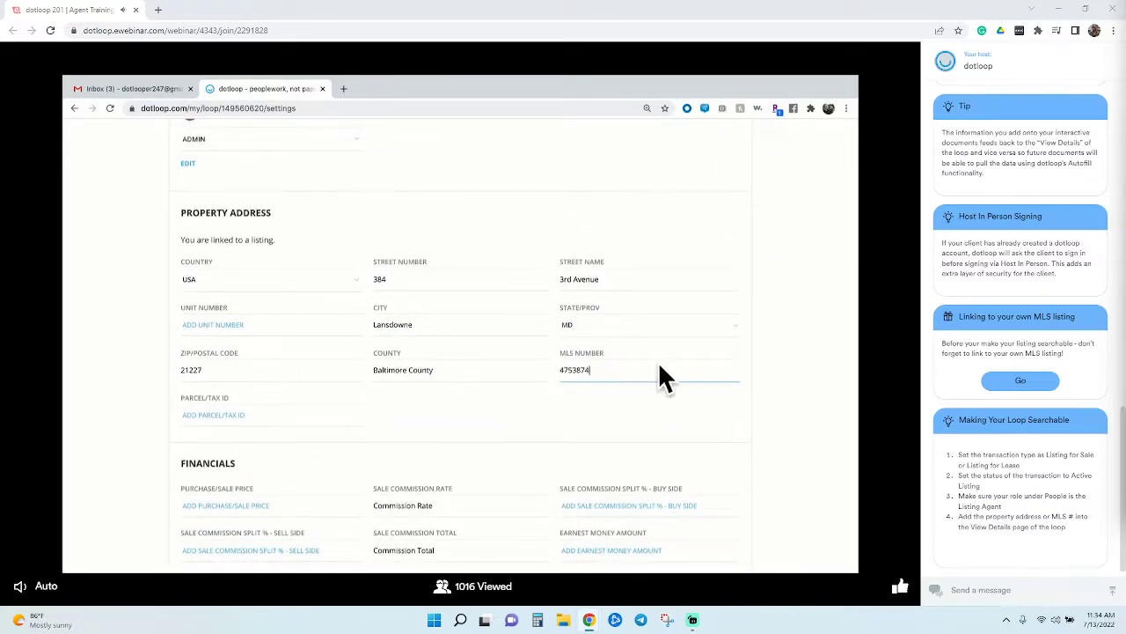
key("ctrl+a")
key("ctrl+c")
left_click(771, 341)
scroll(770, 337, "up", 5)
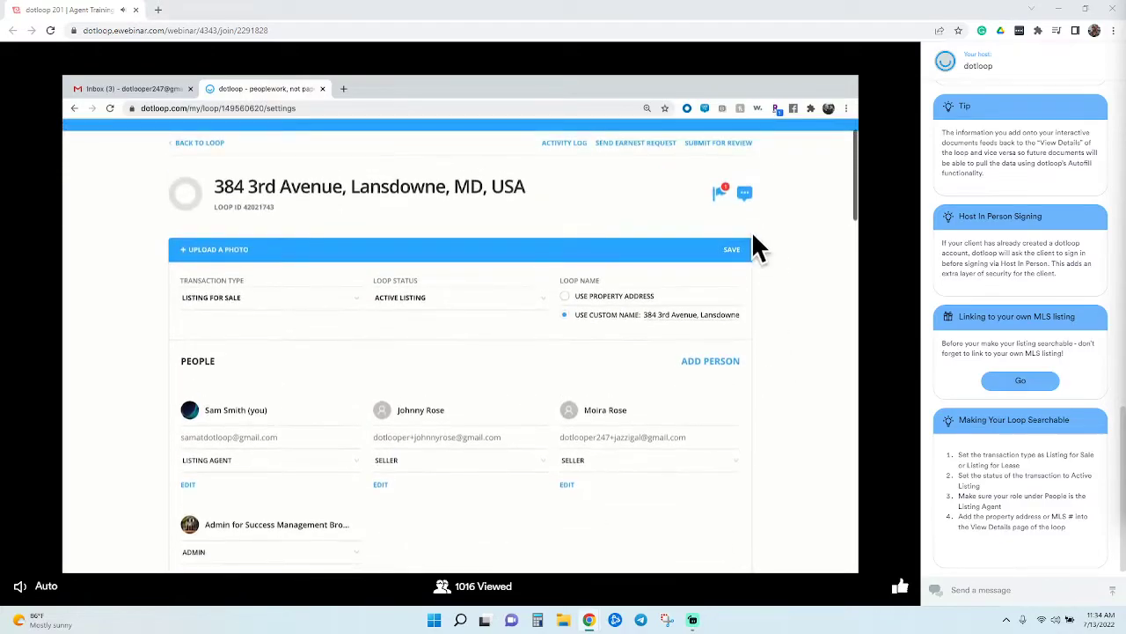
left_click(741, 246)
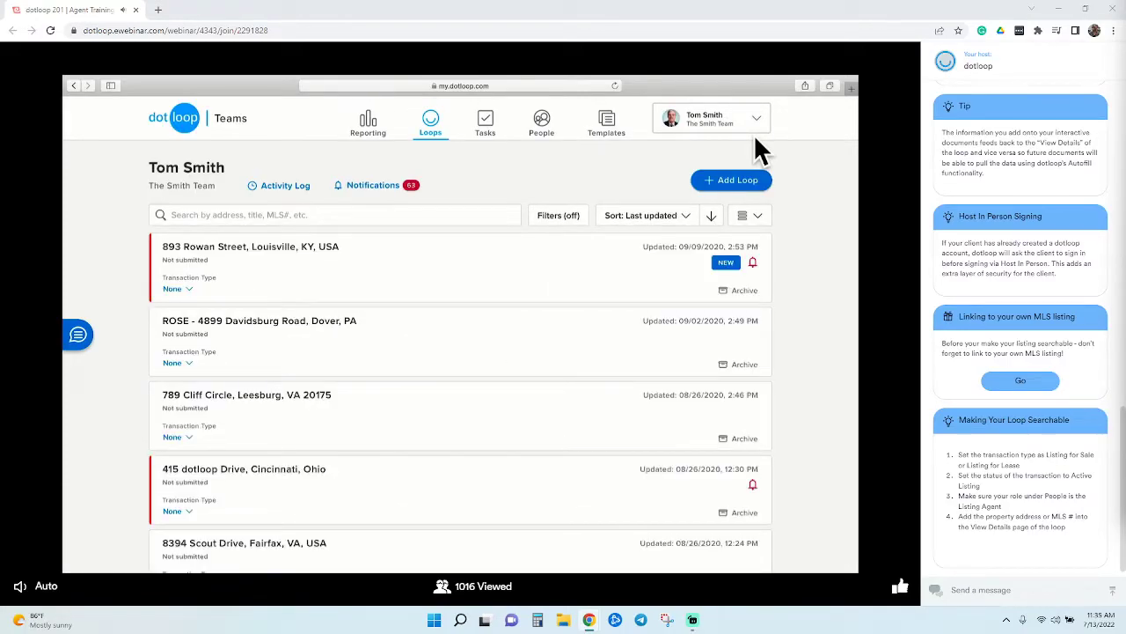
left_click(753, 183)
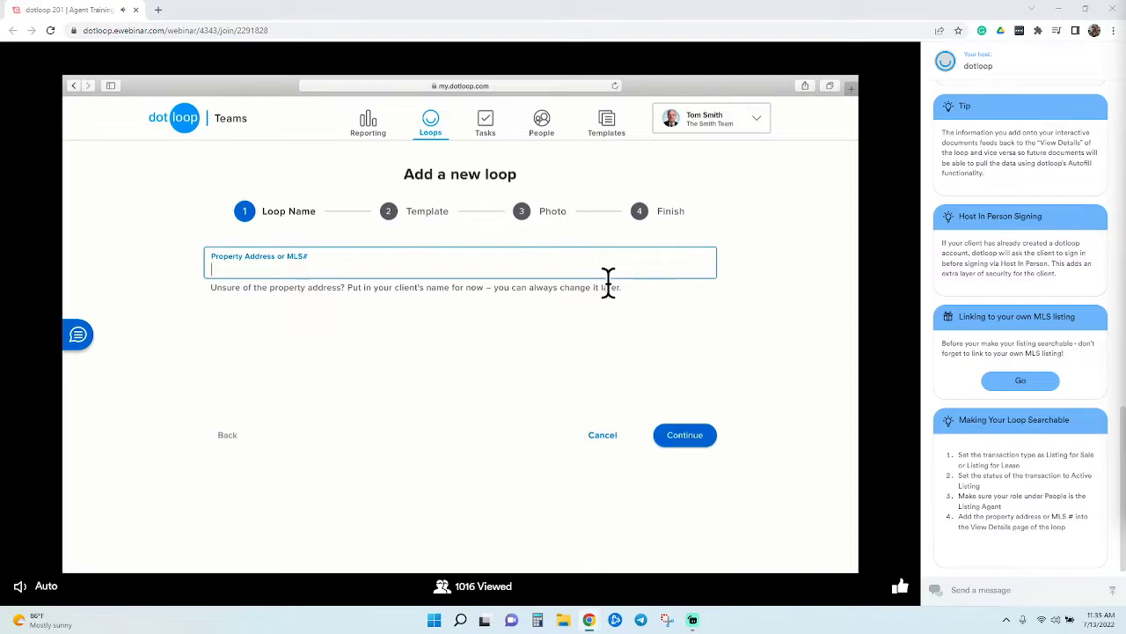
key("ctrl+v")
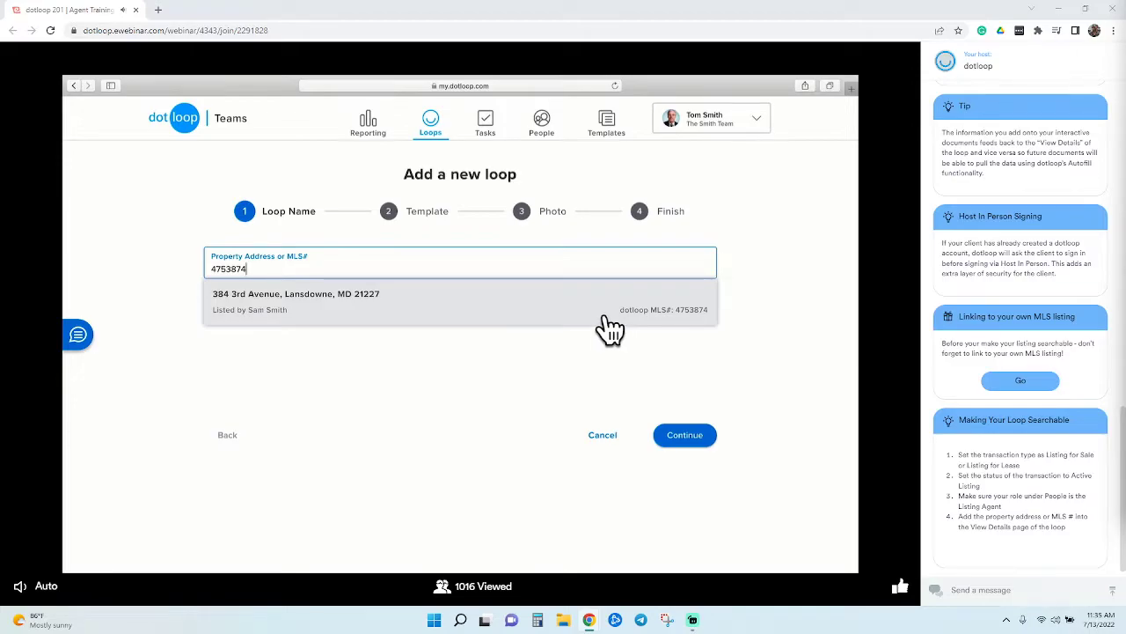
double_click(590, 278)
key("BackSpace")
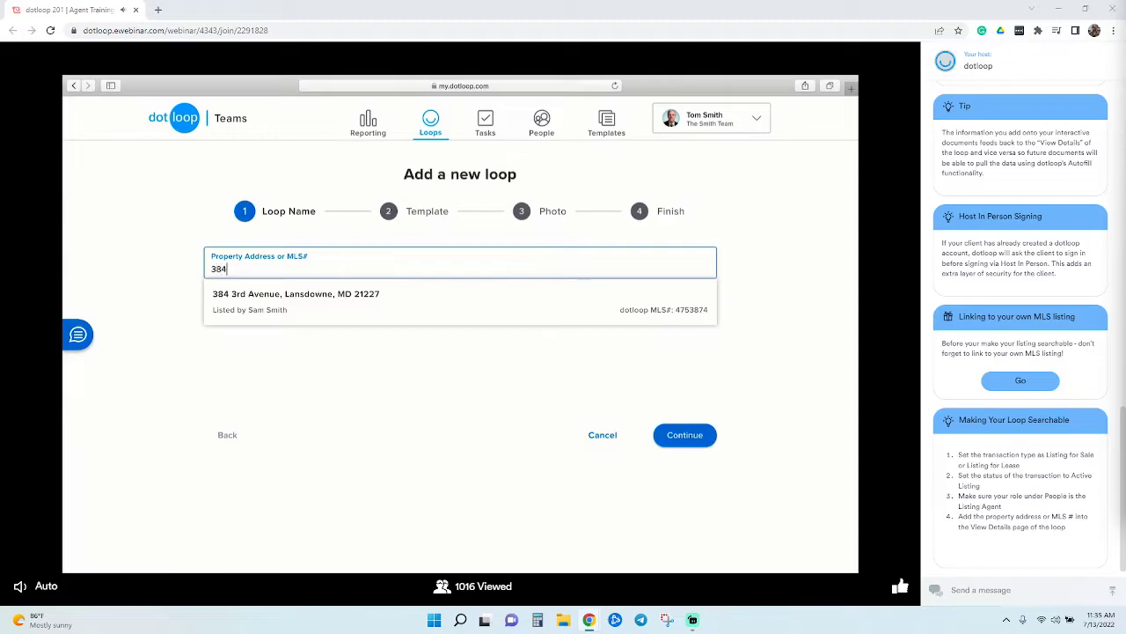
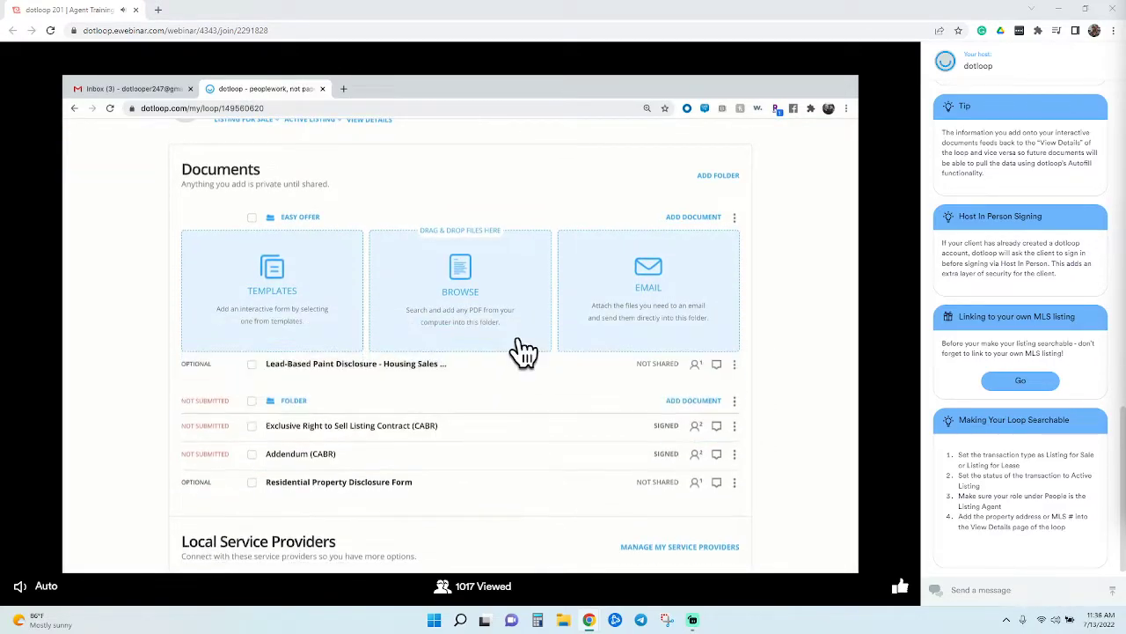
Move the Residential Property Disclosure Form into Easy Offer and show that folder's add-document options
left_click_drag(470, 373, 470, 249)
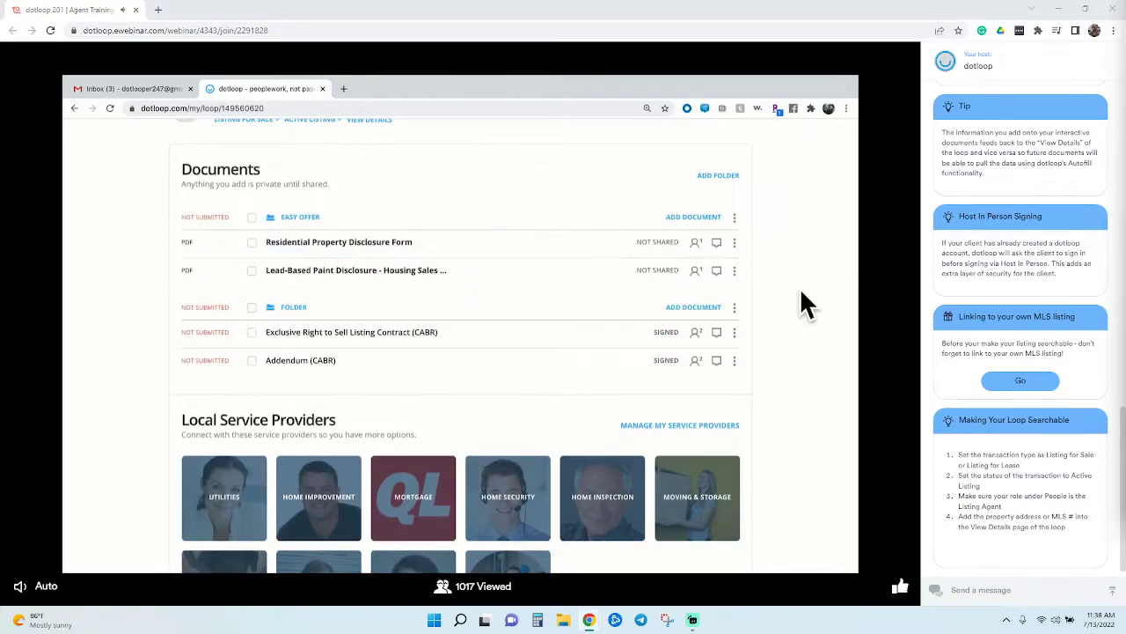
scroll(803, 304, "up", 2)
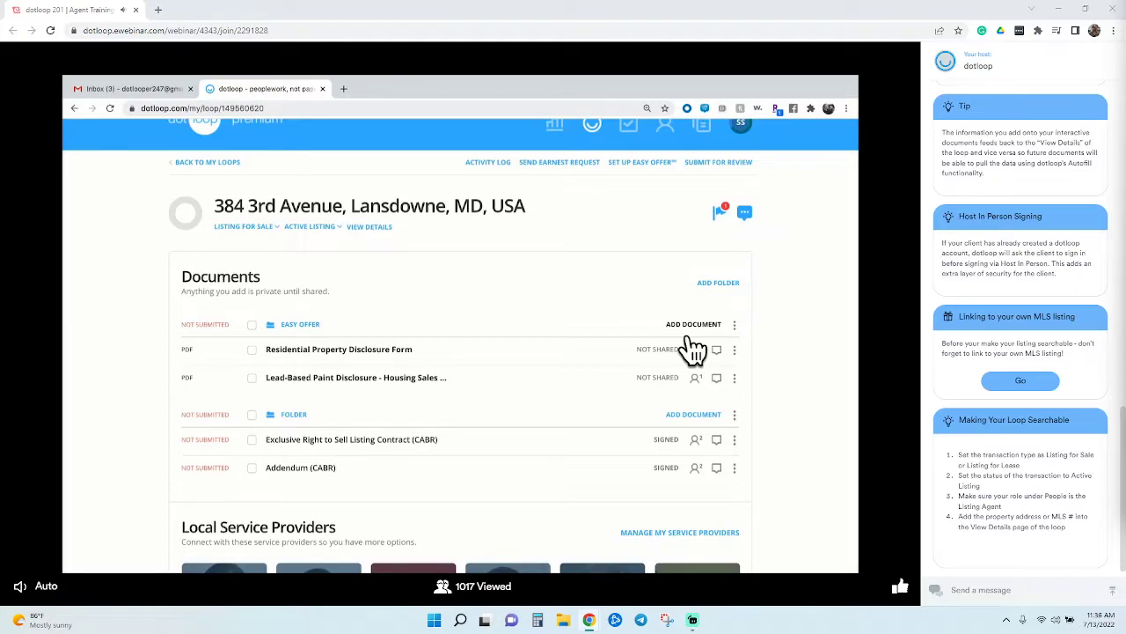
scroll(798, 264, "up", 1)
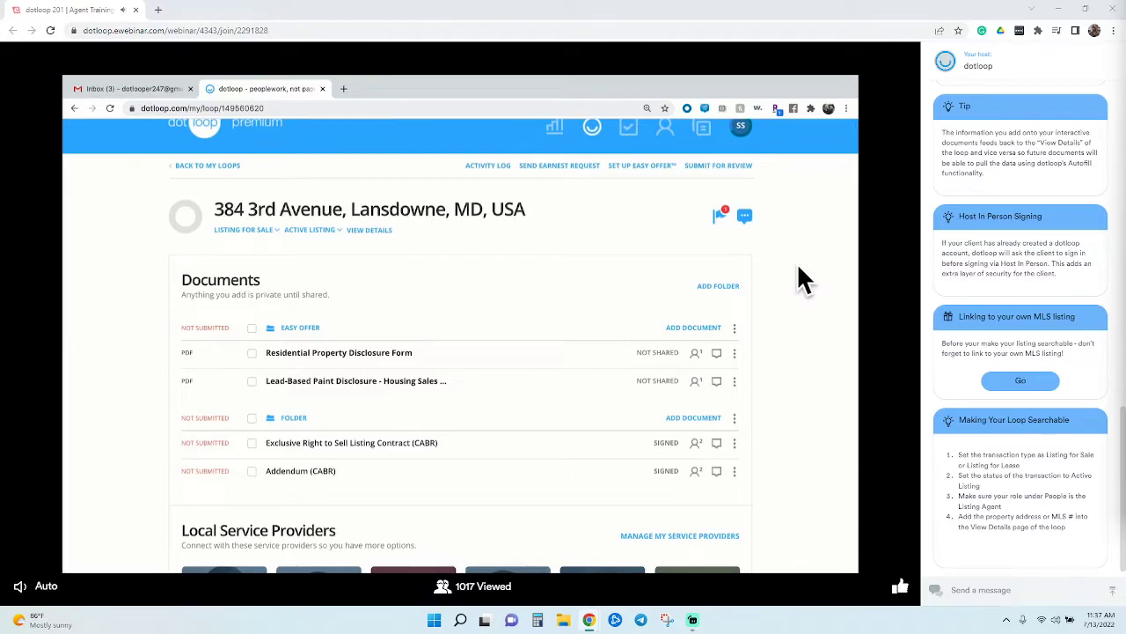
scroll(798, 267, "up", 1)
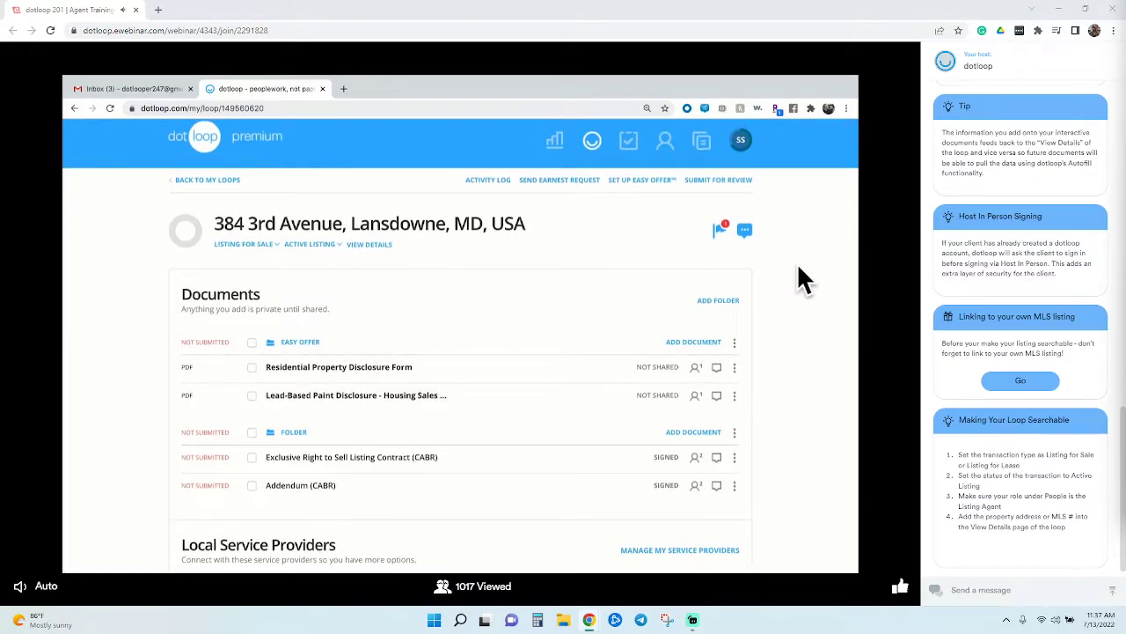
scroll(798, 268, "down", 1)
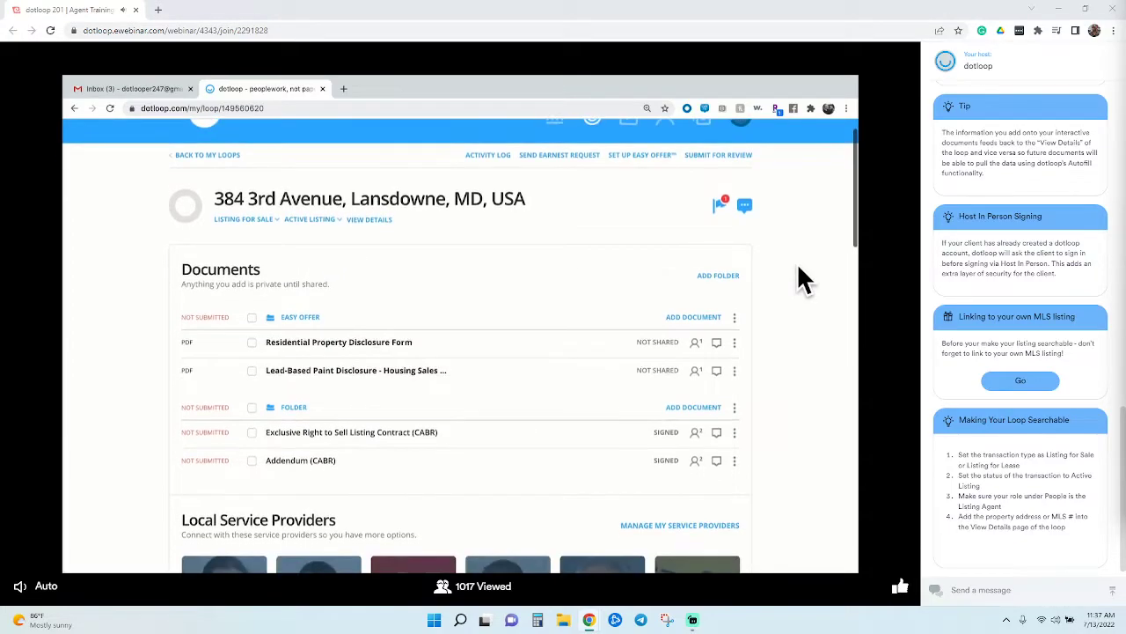
left_click(695, 319)
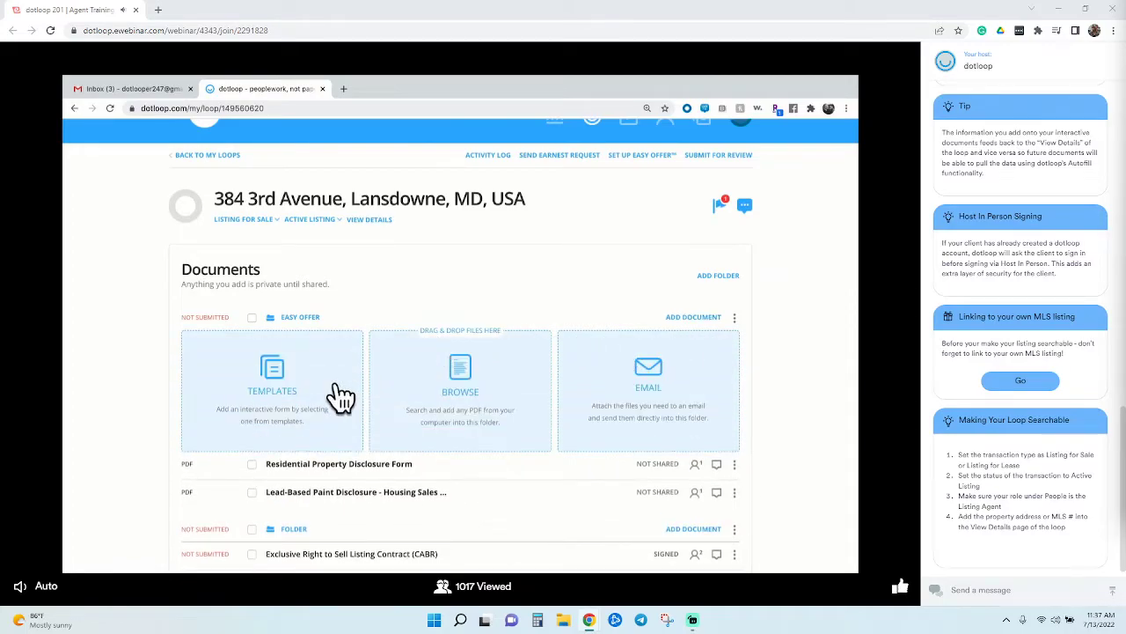
Browse the Buying Documents, Listing Documents and Master Folder template categories
left_click(342, 397)
scroll(341, 397, "down", 2)
scroll(341, 397, "down", 1)
left_click(342, 397)
left_click(339, 355)
left_click(343, 330)
scroll(482, 377, "down", 5)
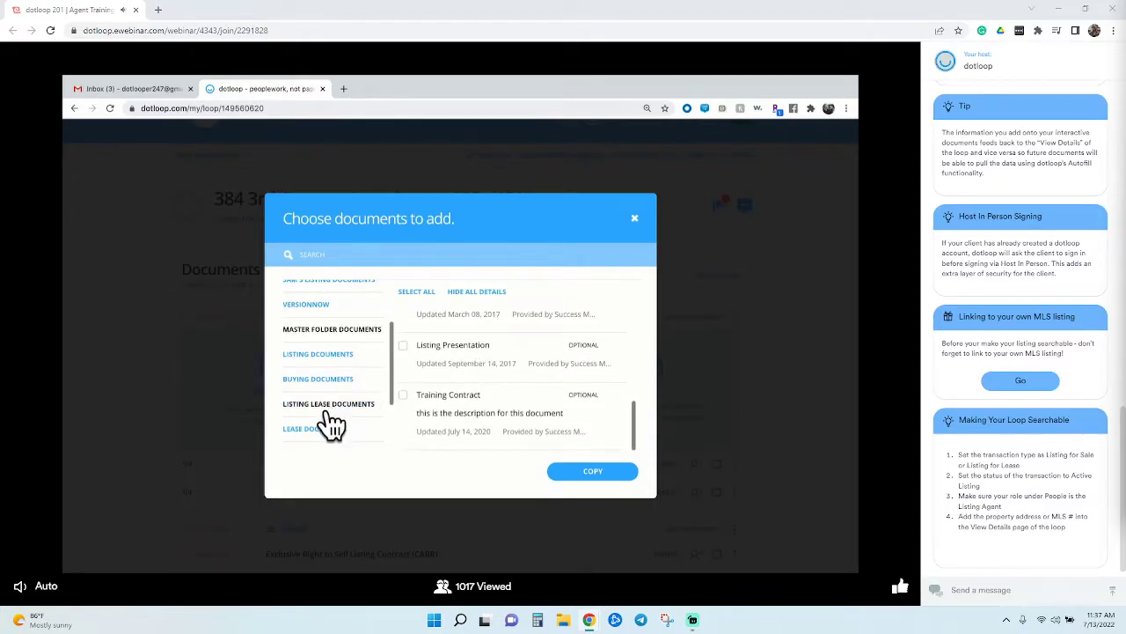
scroll(341, 445, "down", 1)
scroll(346, 422, "up", 3)
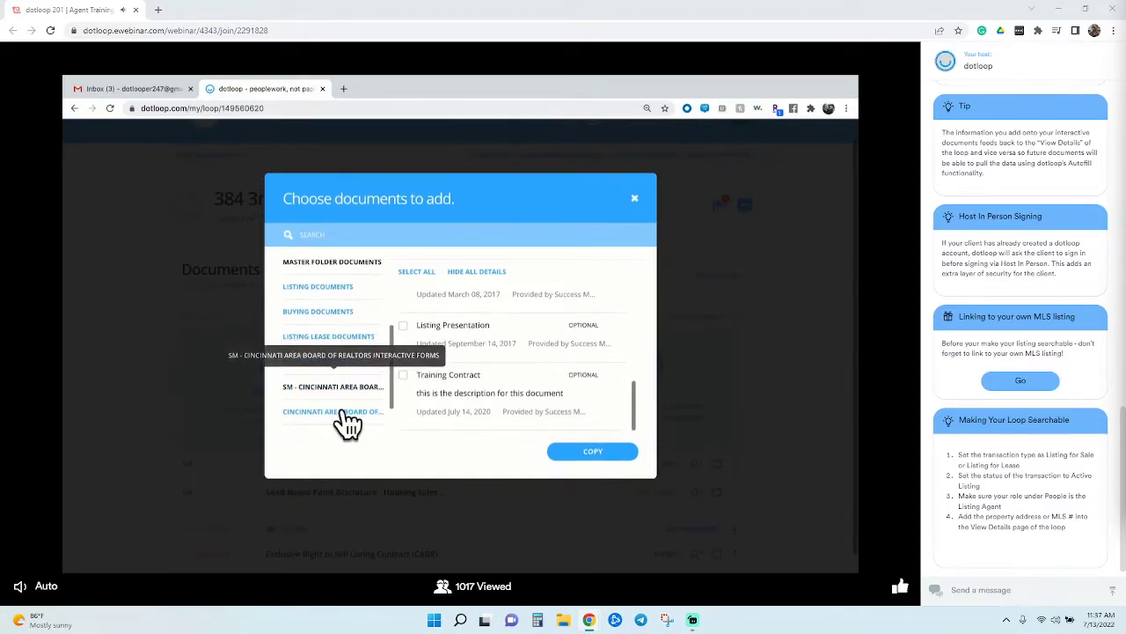
Copy the Contract to Purchase (CABR) template from the agent's listing documents into Easy Offer
left_click(345, 338)
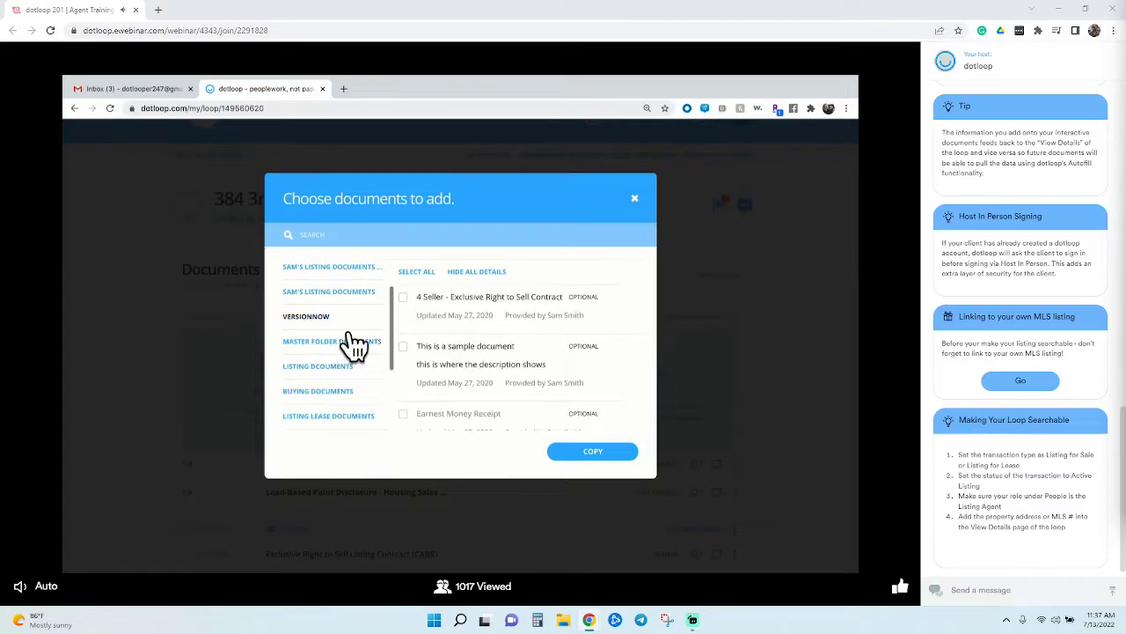
left_click(357, 294)
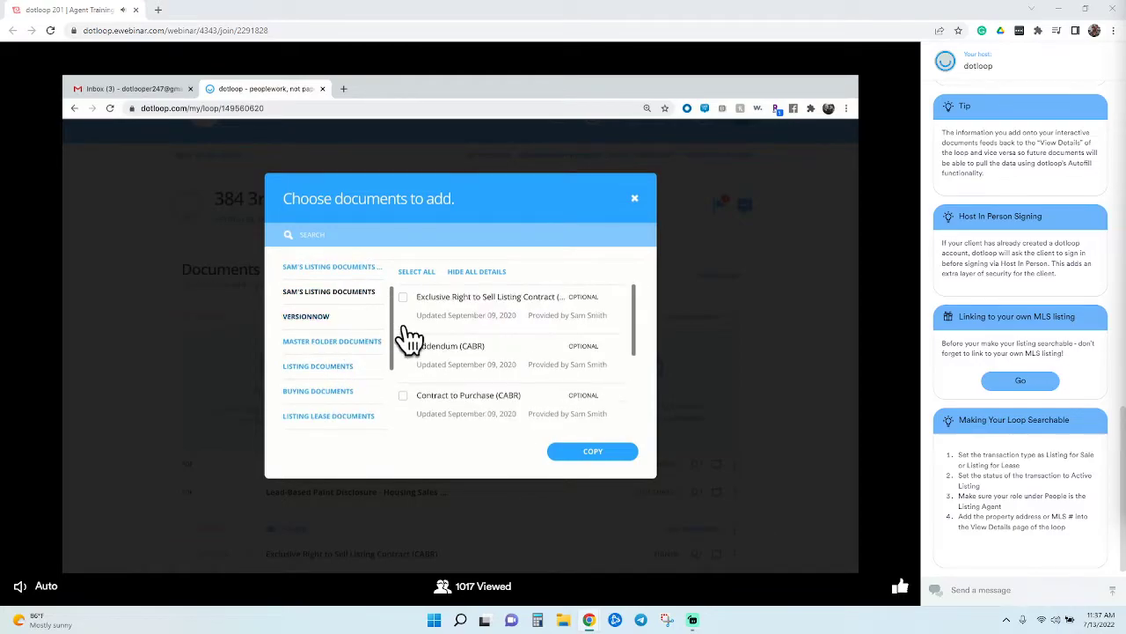
scroll(448, 365, "down", 1)
left_click(436, 392)
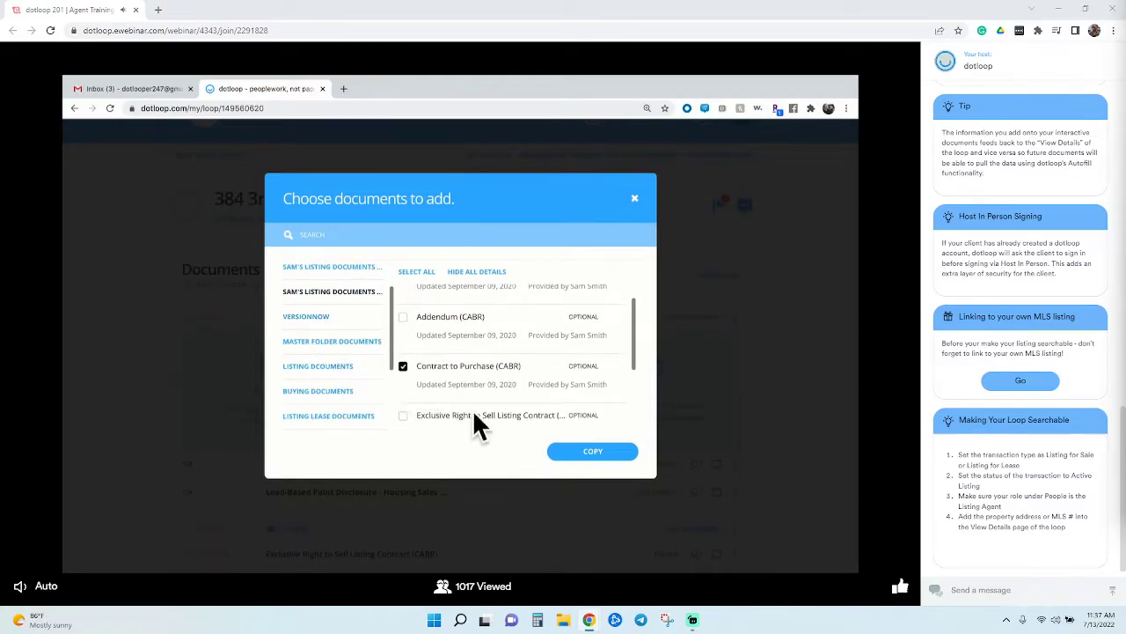
left_click(627, 469)
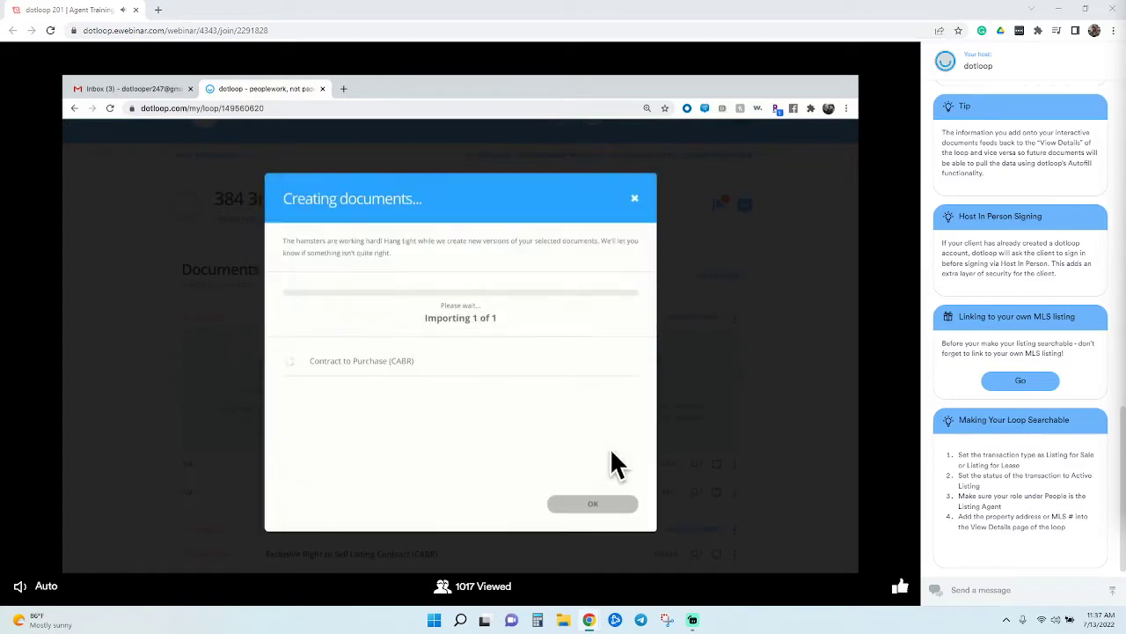
left_click(616, 503)
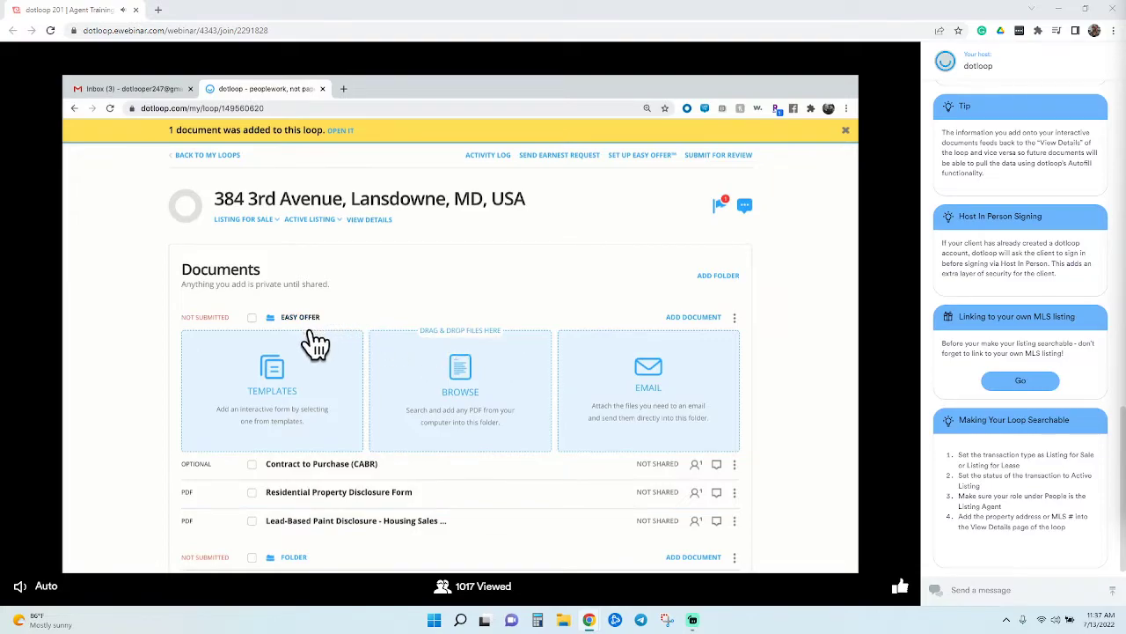
left_click(711, 323)
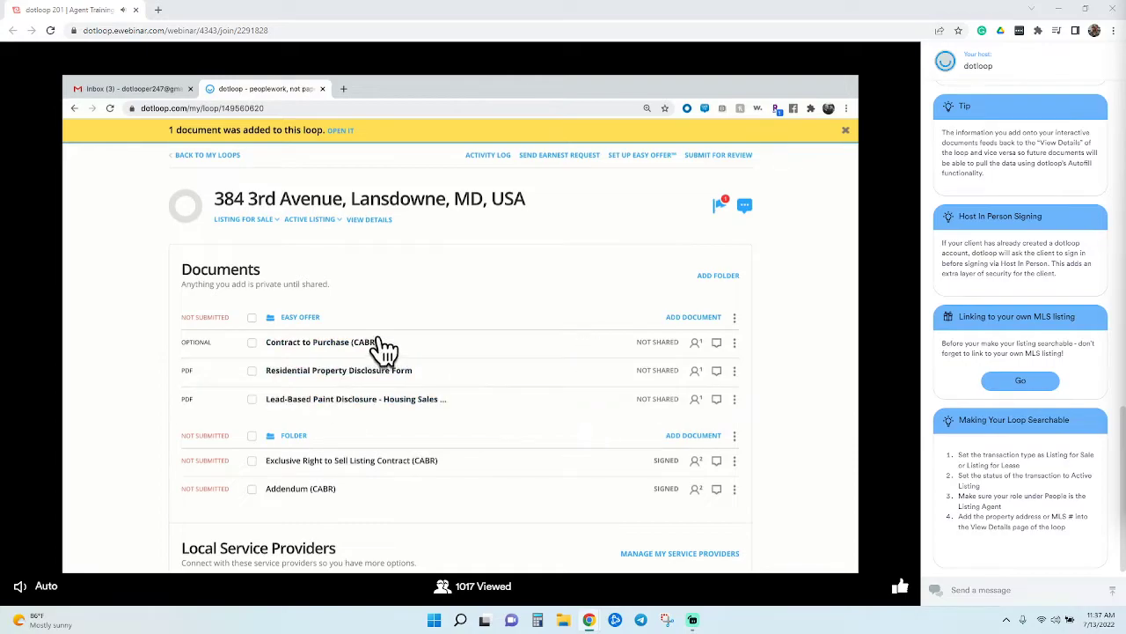
scroll(380, 350, "up", 1)
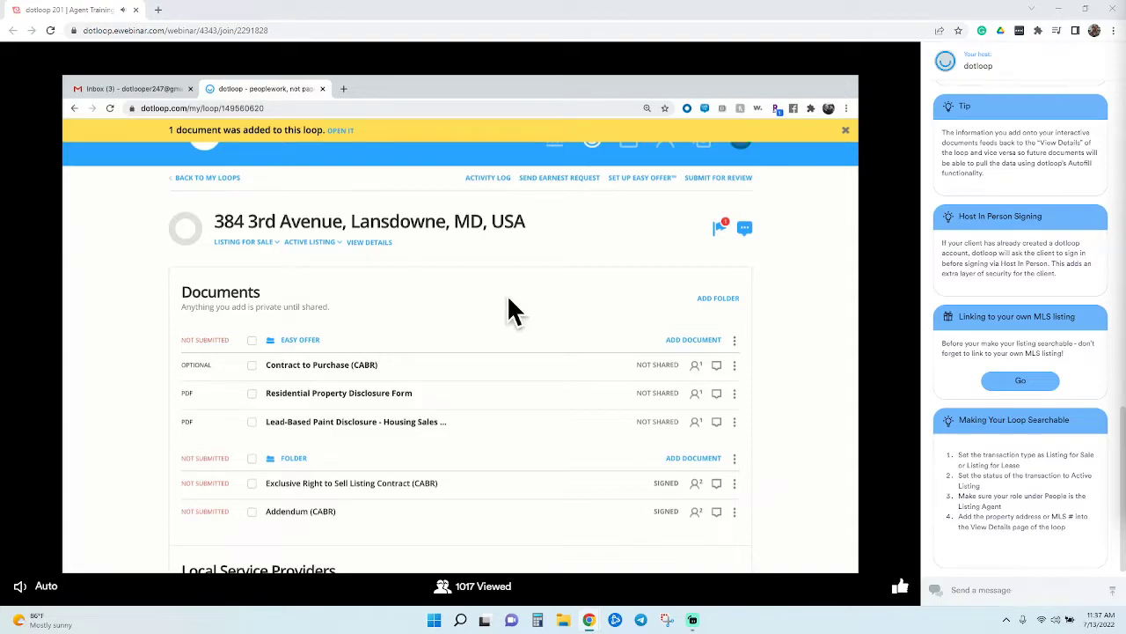
Share the Easy Offer folder with offer makers and save the Easy Offer setup
left_click(658, 180)
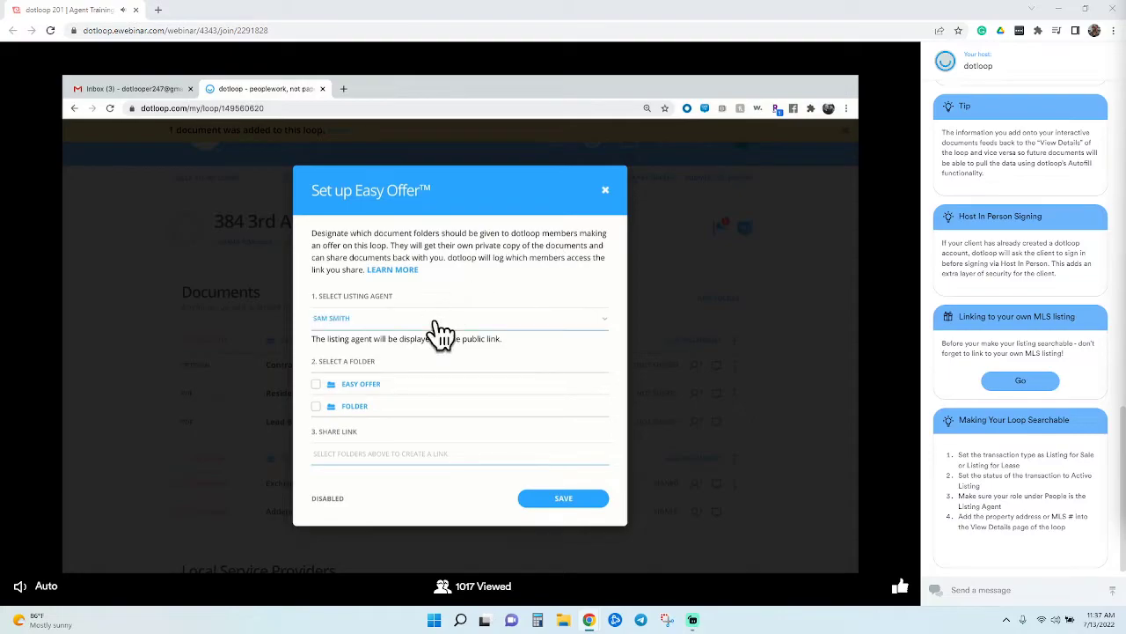
left_click(336, 394)
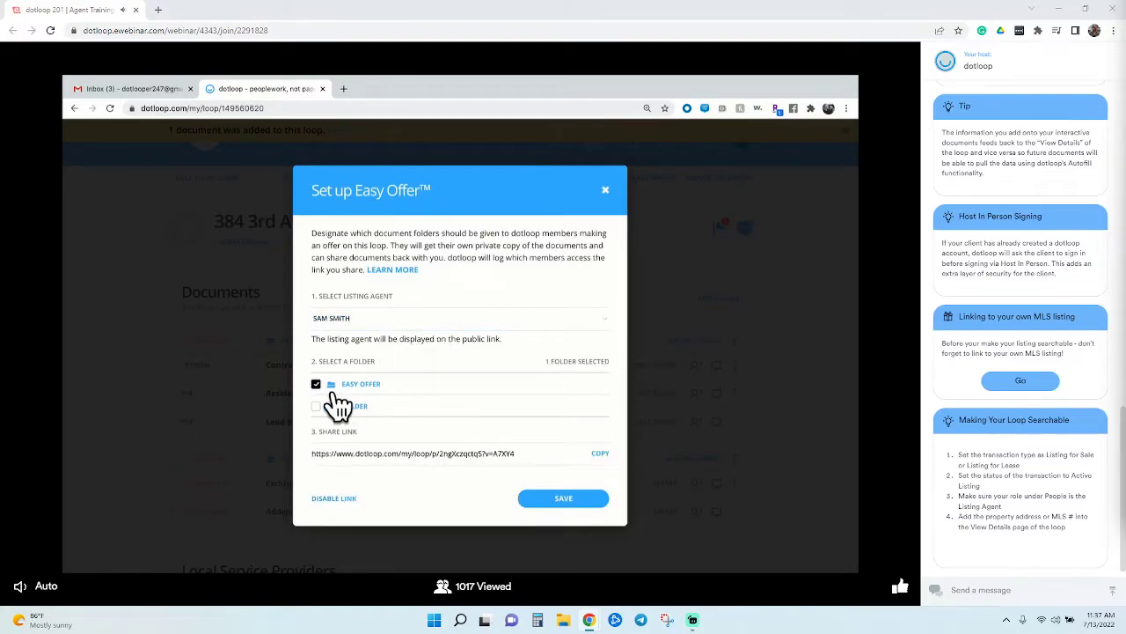
left_click(554, 502)
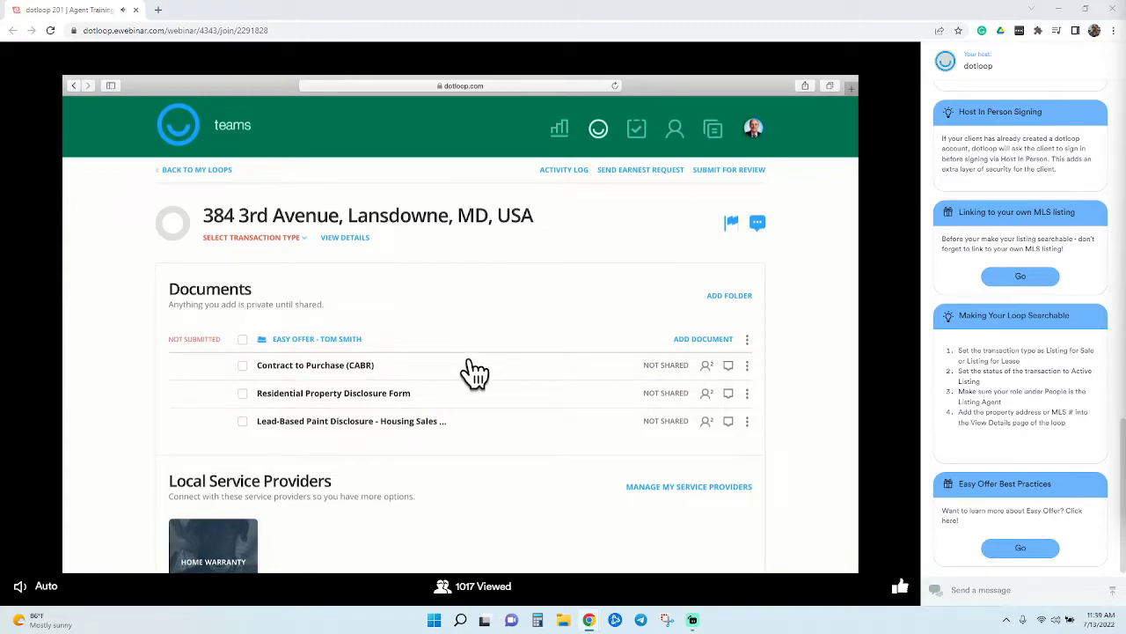
scroll(471, 369, "down", 3)
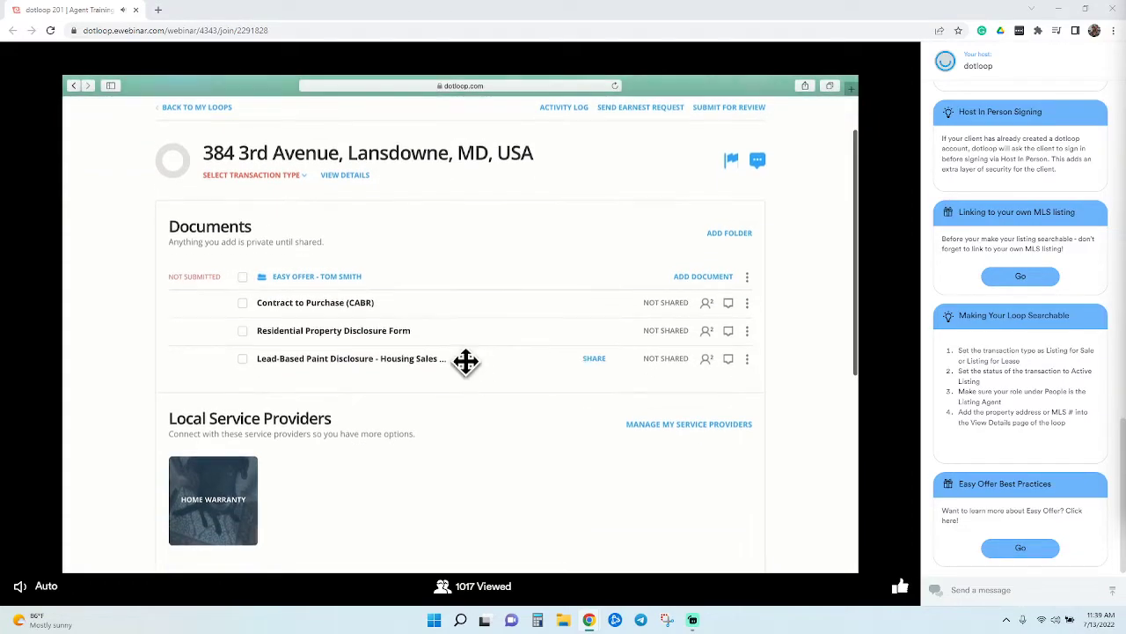
scroll(466, 361, "down", 5)
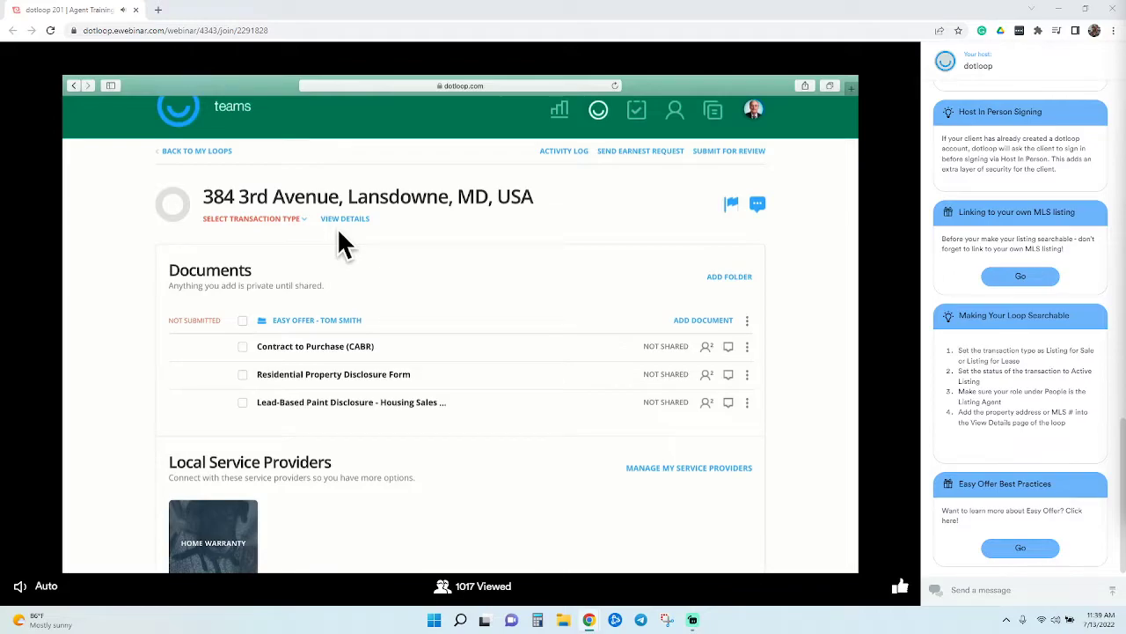
Open all three offer documents and add a new person as Buyer 1
left_click(261, 345)
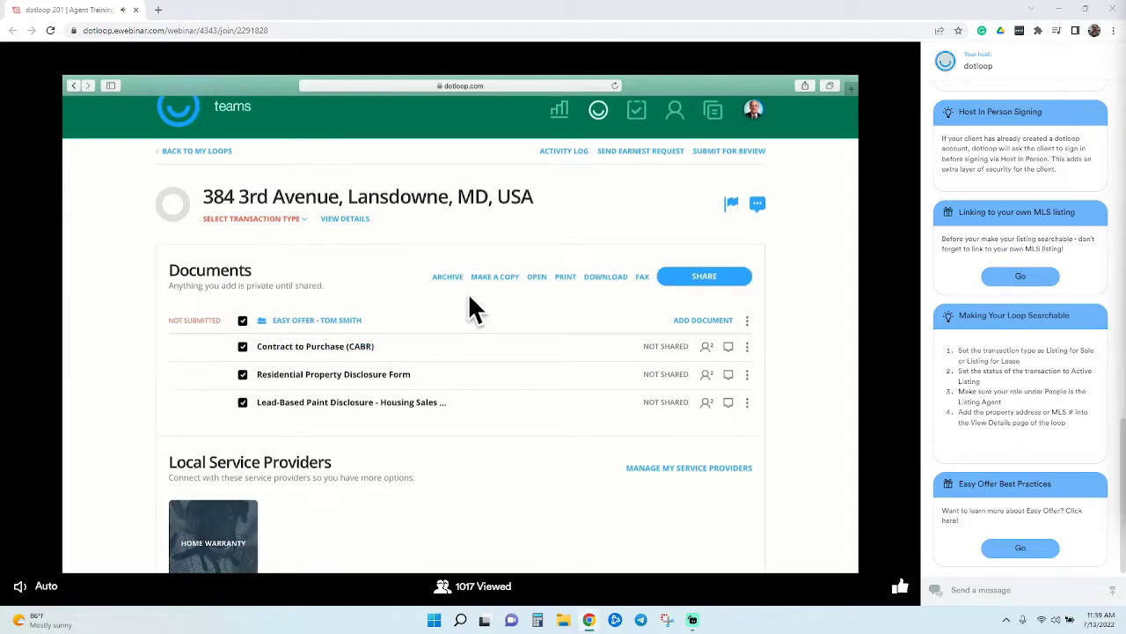
left_click(554, 288)
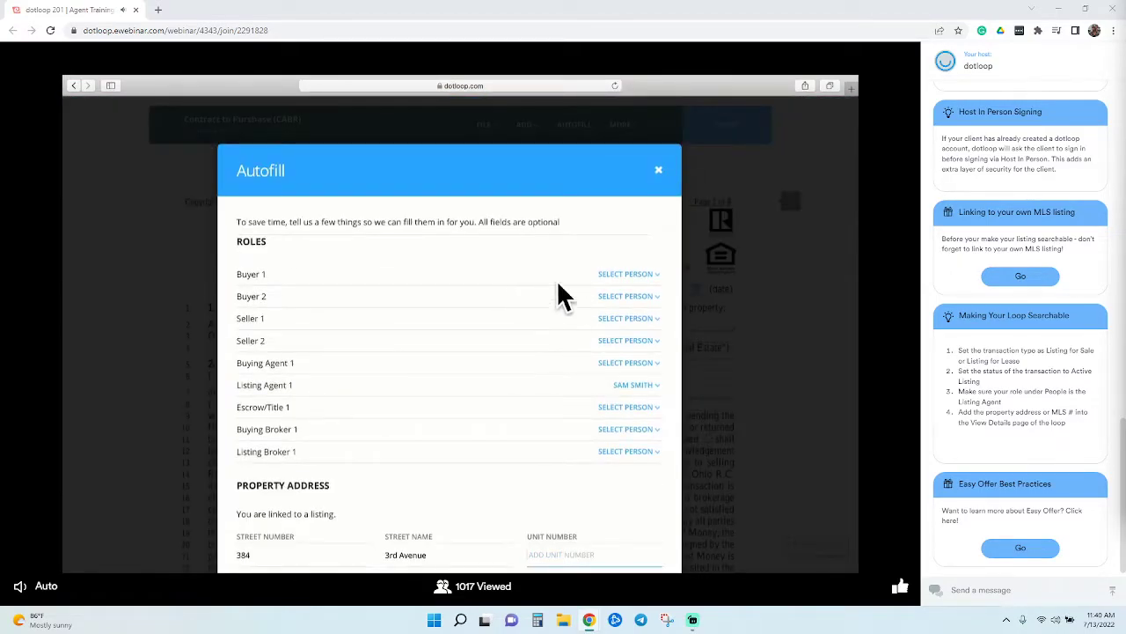
left_click(630, 276)
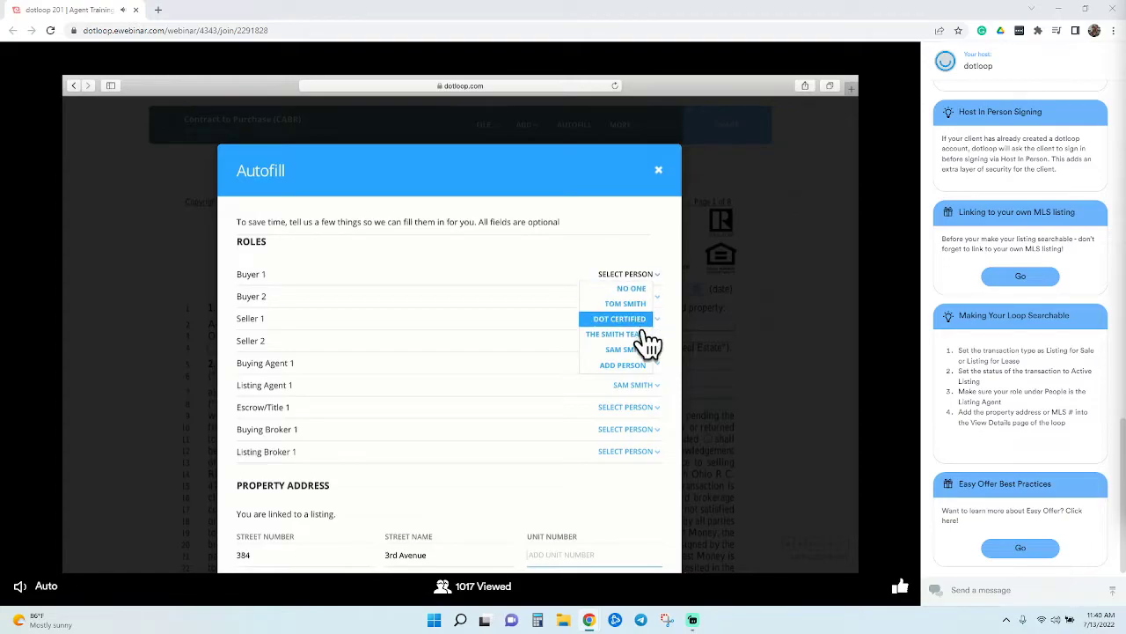
left_click(640, 366)
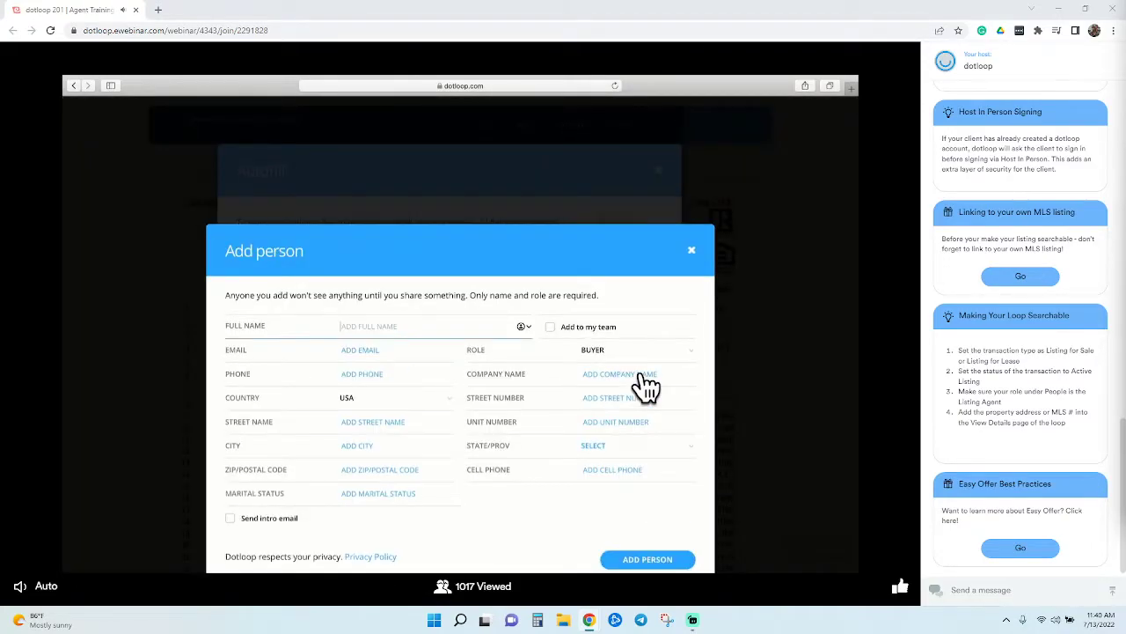
type("taylor swift")
left_click(382, 360)
left_click(643, 546)
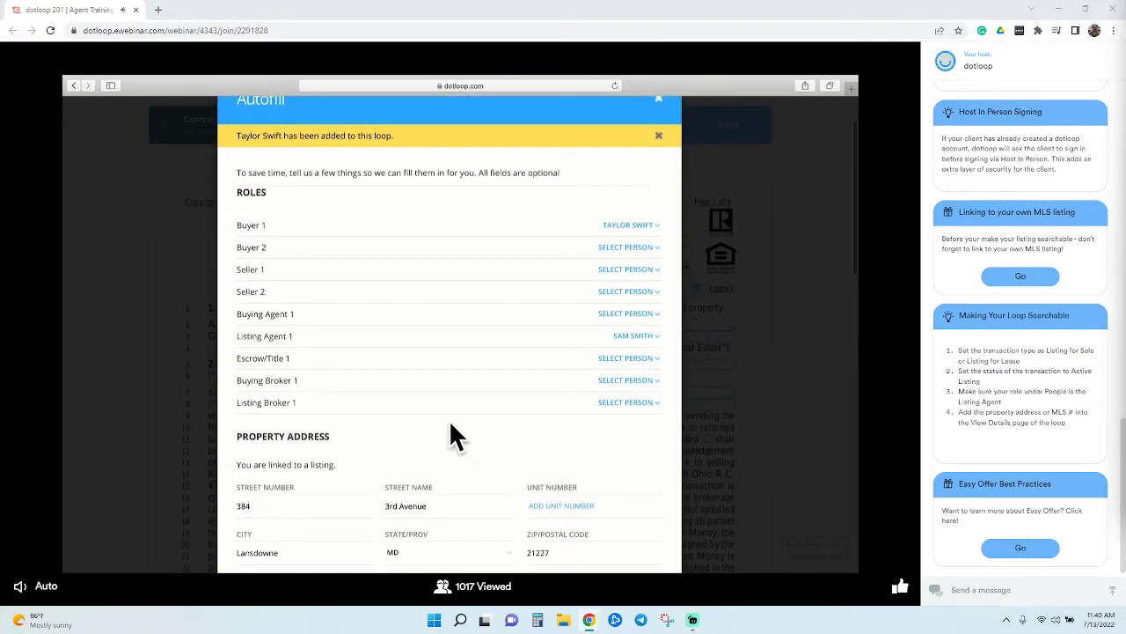
Assign the buyer's agent as Buying Agent 1; enter price 888,000, earnest money 'EM' held by 'ME'
left_click(641, 314)
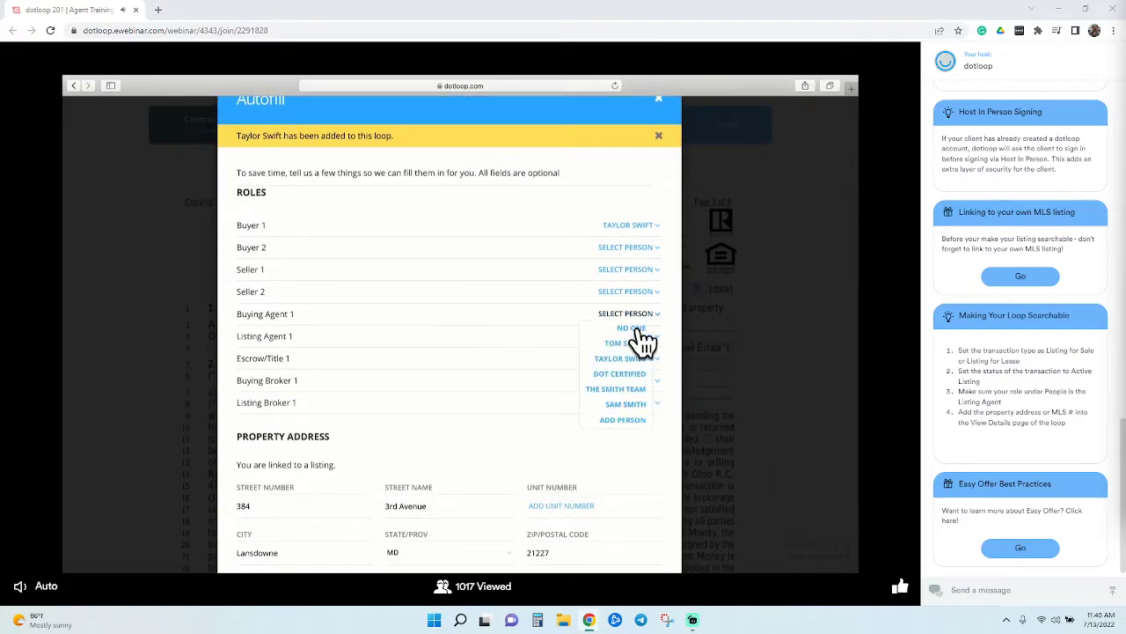
left_click(632, 343)
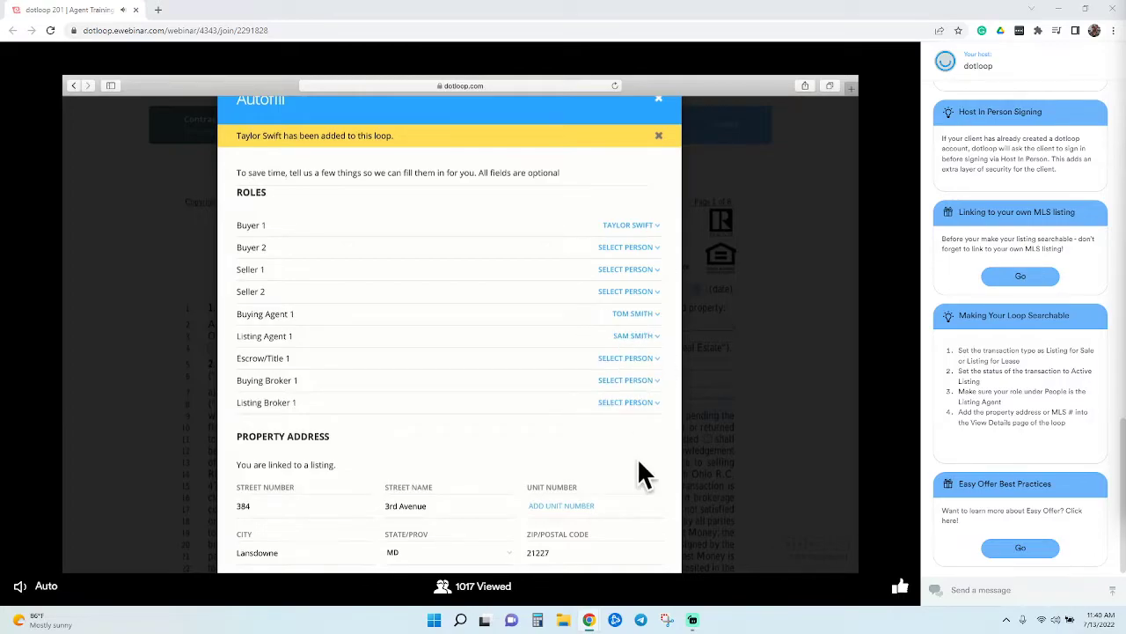
scroll(637, 457, "down", 2)
scroll(638, 464, "down", 4)
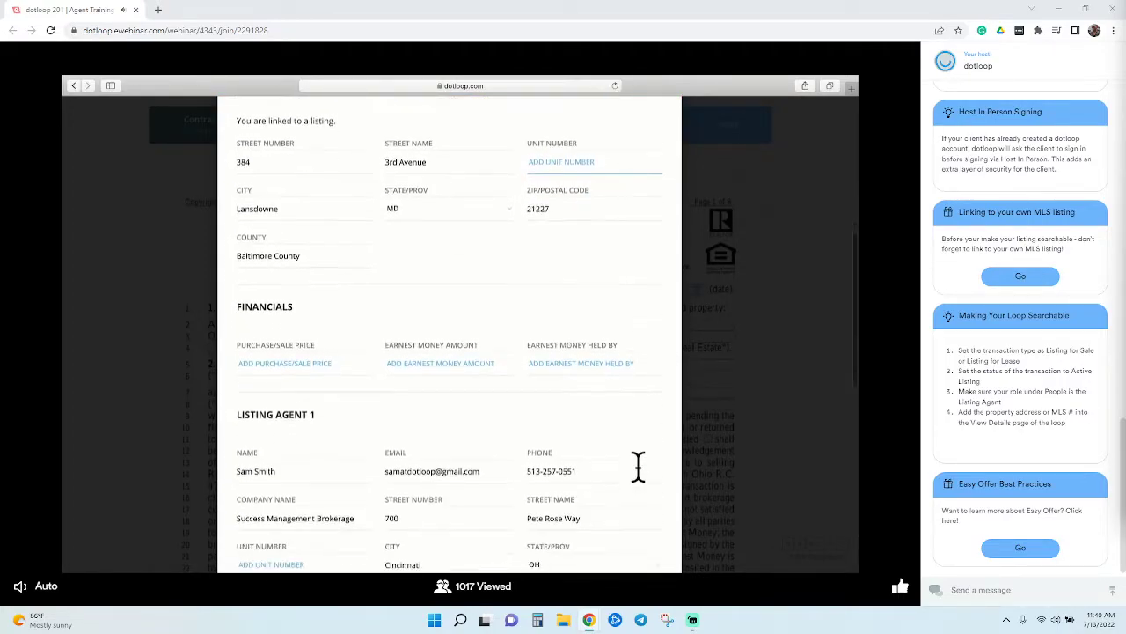
left_click(276, 259)
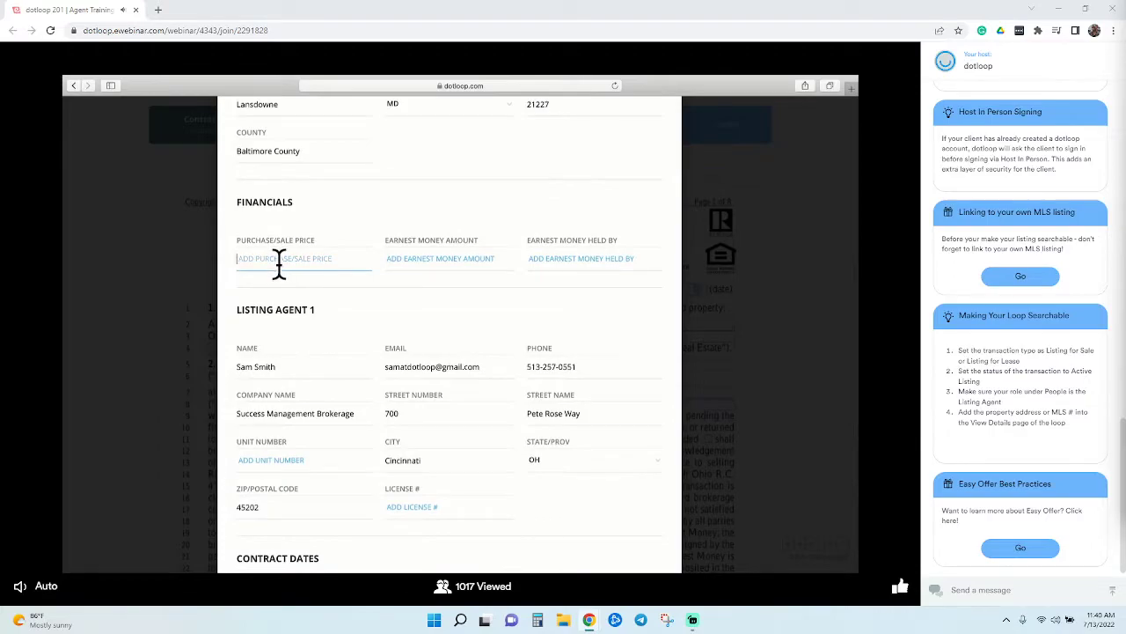
type("888,000")
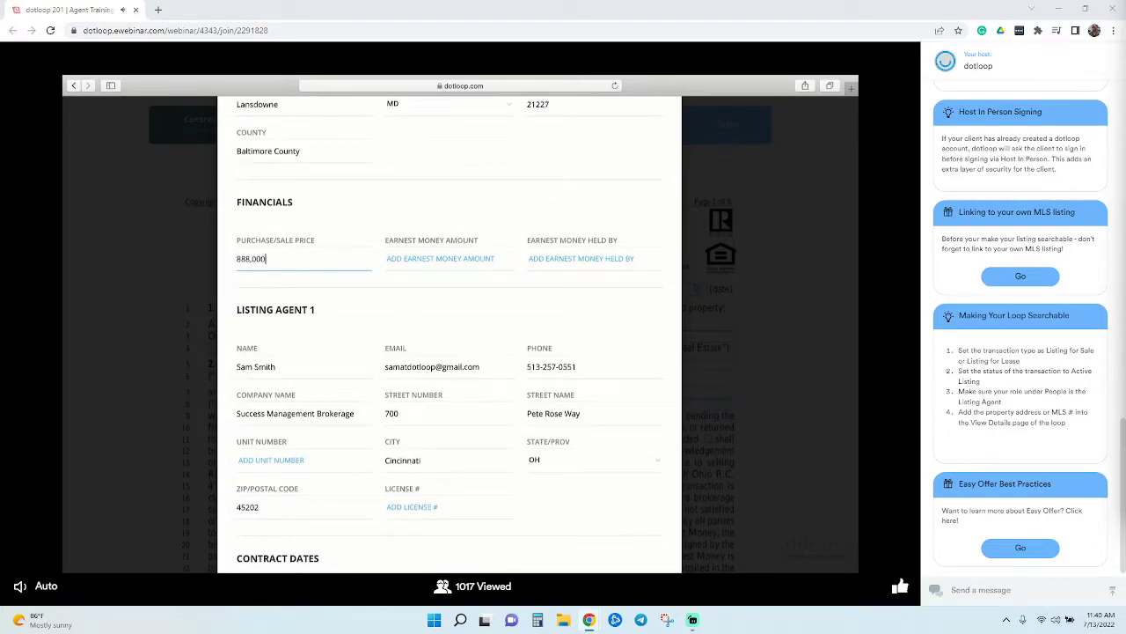
key("Tab")
type("EM")
key("Tab")
type("ME")
Set closing and offer dates to 09/30/2020, expiration and occupancy to 09/29/2020
scroll(449, 335, "down", 3)
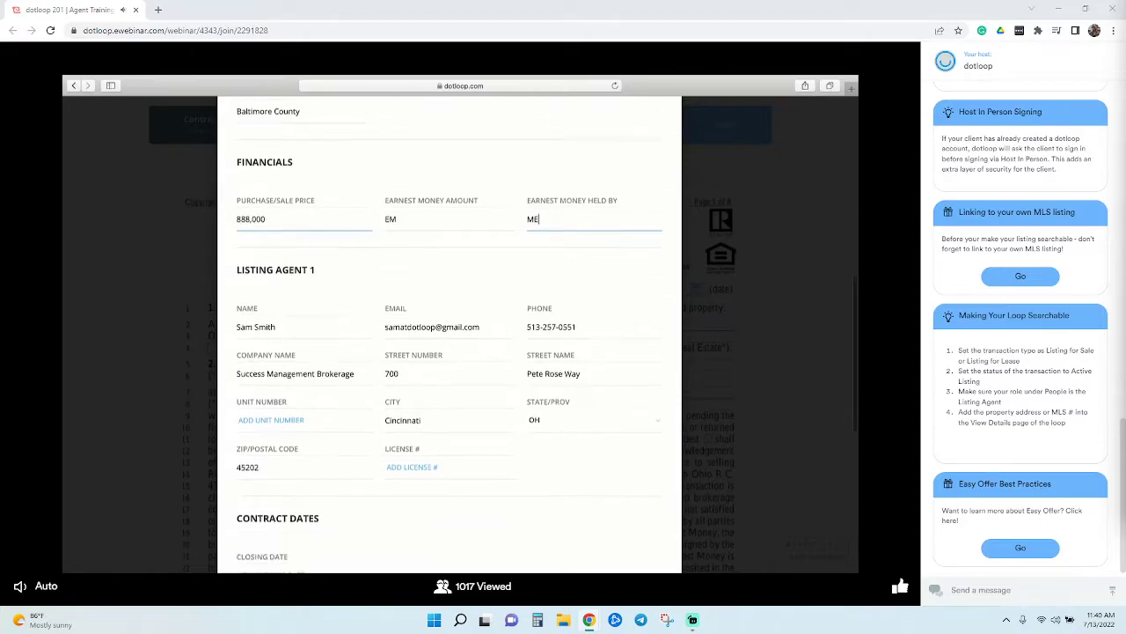
left_click(293, 447)
left_click(298, 424)
scroll(322, 445, "down", 3)
left_click(308, 343)
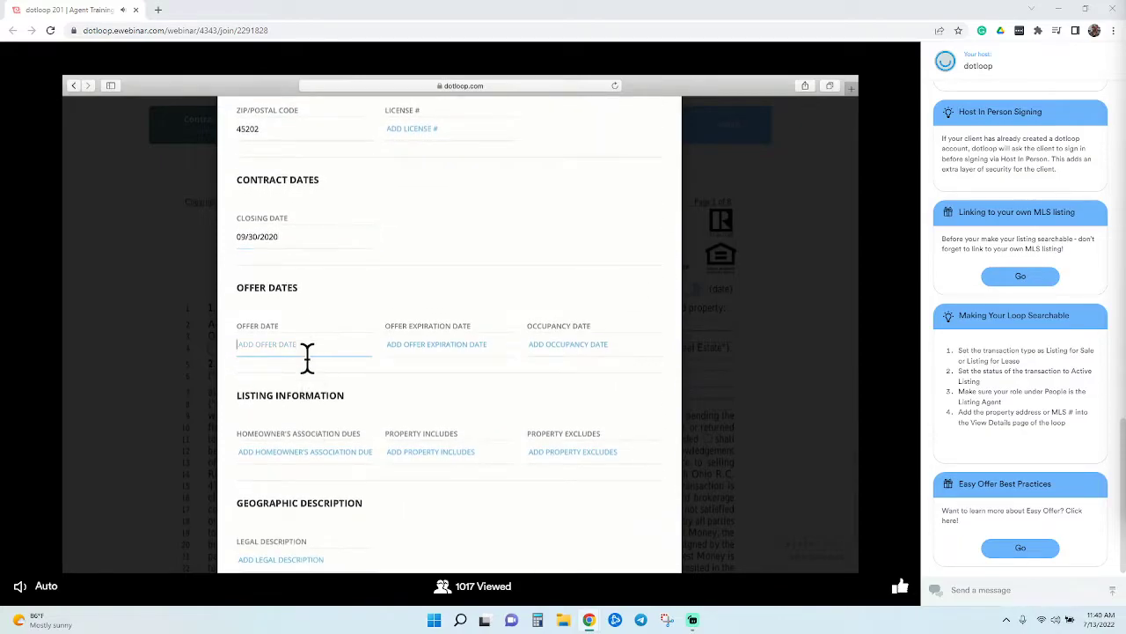
left_click(315, 324)
left_click(423, 354)
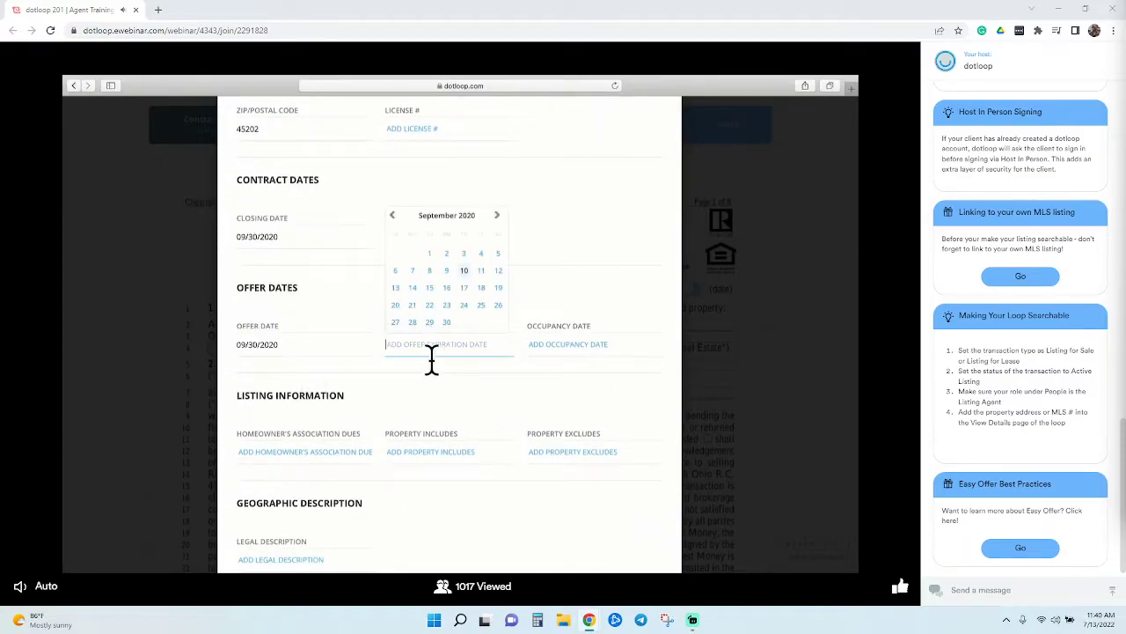
left_click(446, 325)
left_click(545, 357)
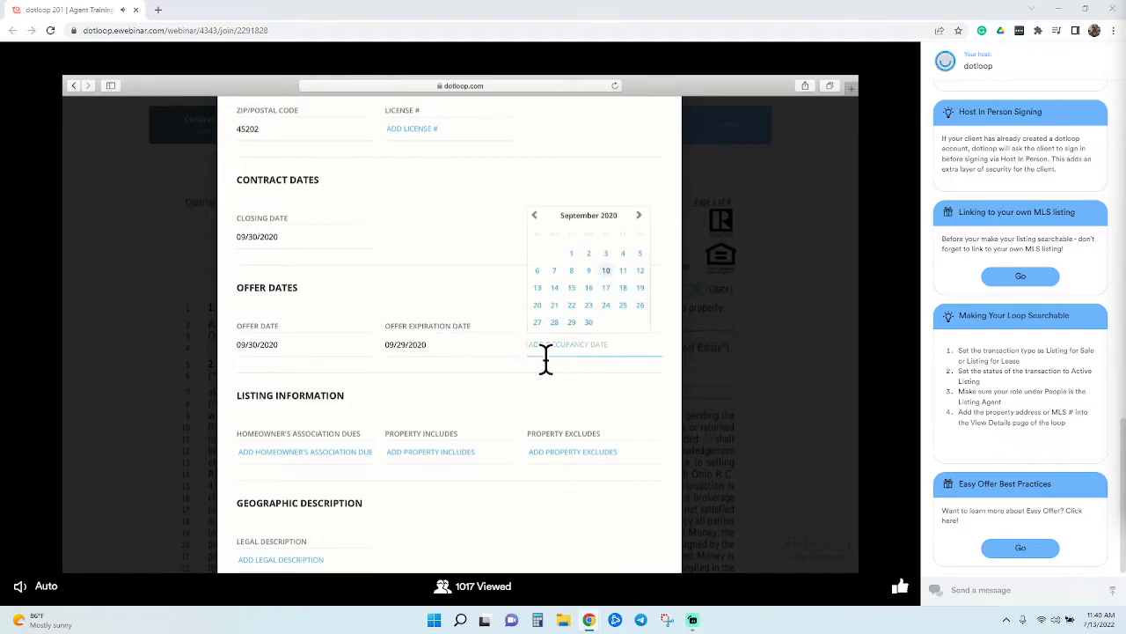
left_click(587, 324)
Enter 'HOA DUES', 'INCLUDES', 'EXCLUDES' and legal description 'LD', then autofill the documents
scroll(365, 423, "down", 1)
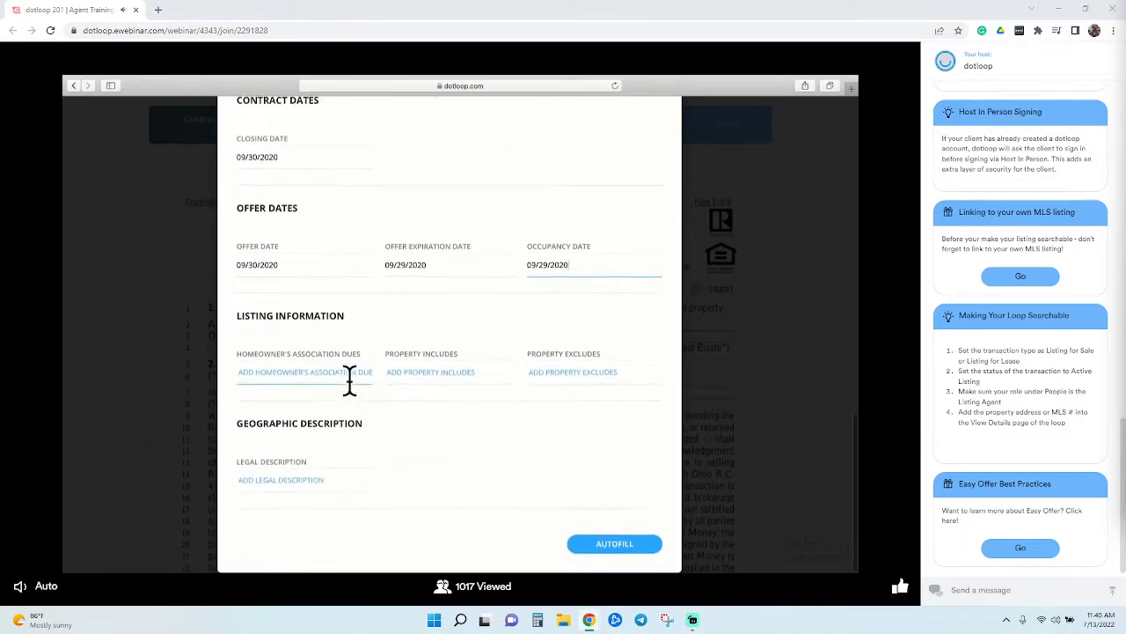
type("HOA DUES")
left_click(449, 372)
type("INCLUDES")
key("Tab")
type("EXCLUDES")
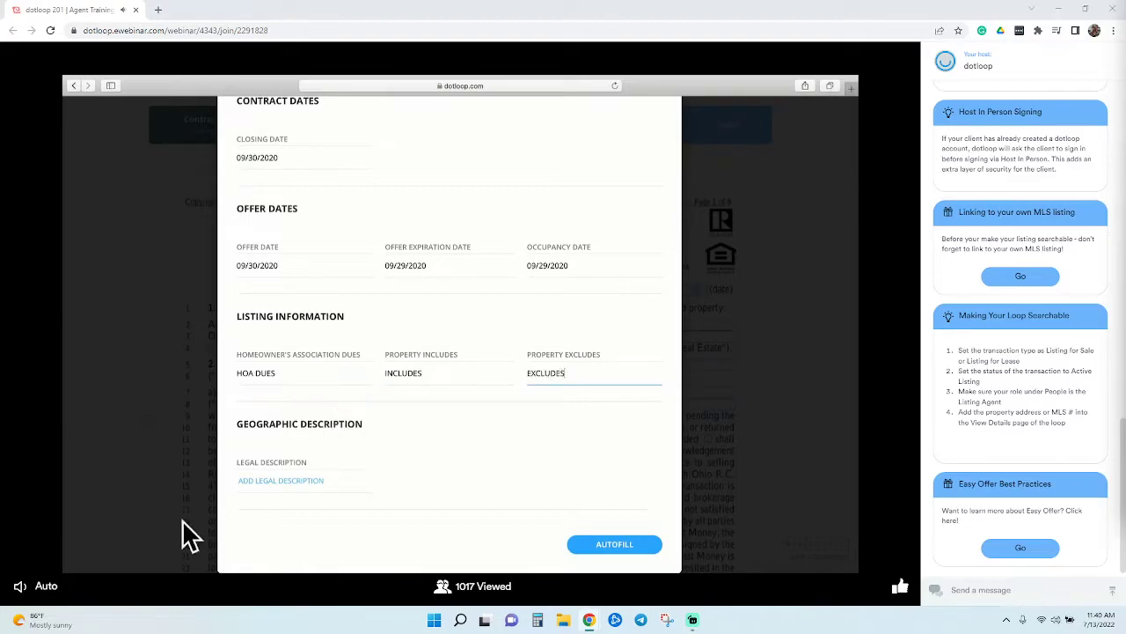
left_click(277, 498)
type("LD")
left_click(620, 551)
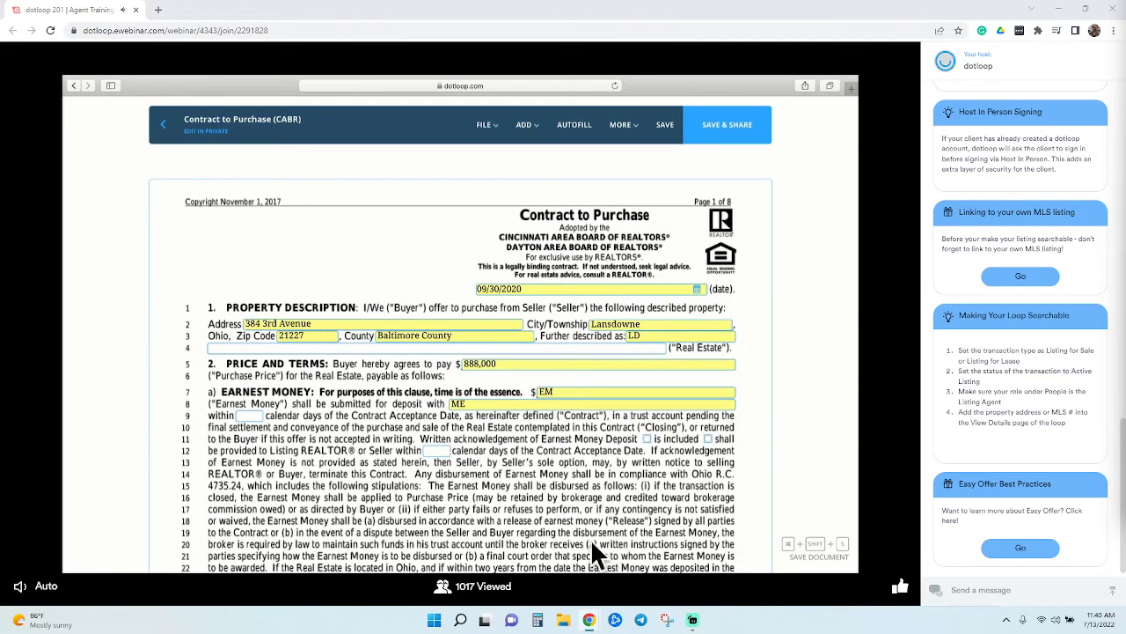
Review the autofilled contract and disclosure form, then save the offer documents
scroll(537, 512, "down", 2)
scroll(532, 501, "down", 6)
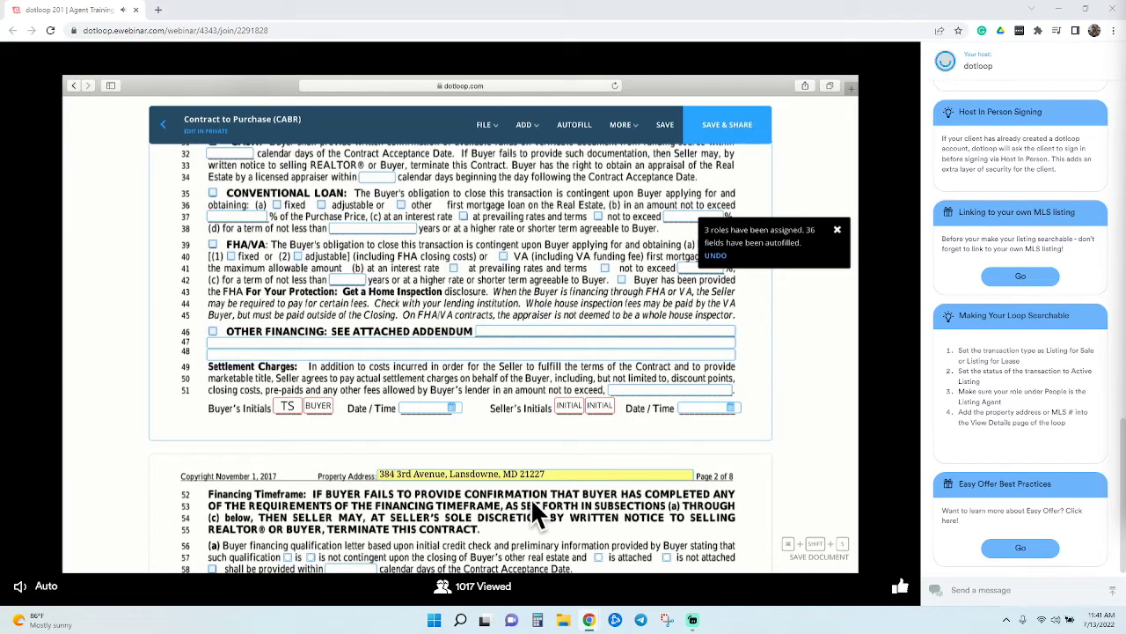
scroll(531, 498, "down", 3)
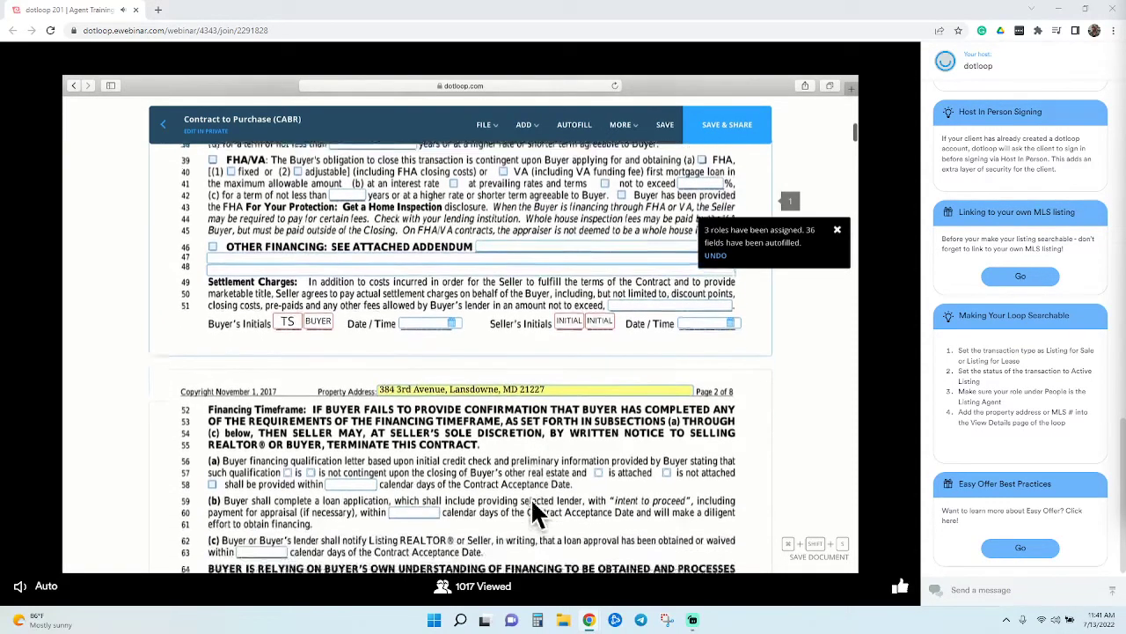
scroll(530, 498, "down", 10)
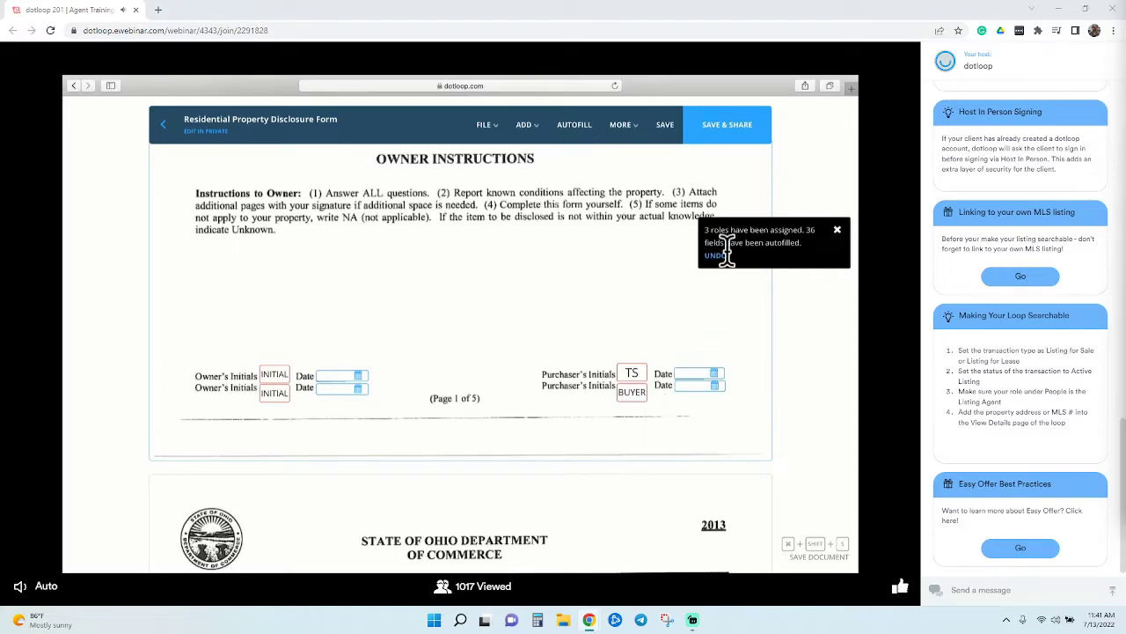
left_click(754, 132)
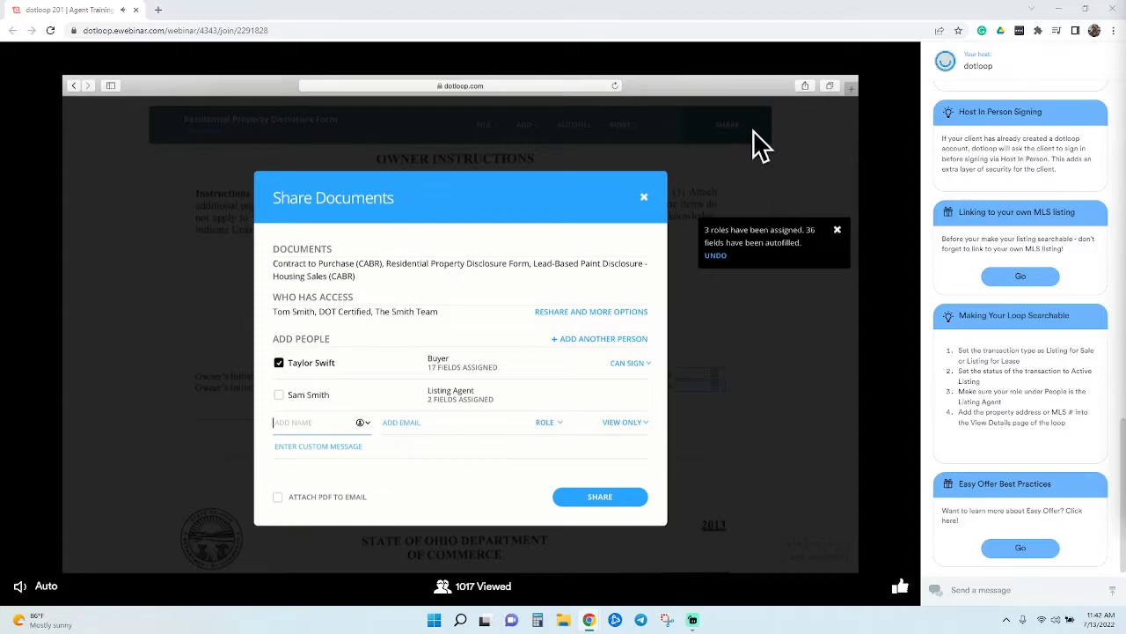
Share the three offer documents with the listing agent instead of the buyer
left_click(308, 387)
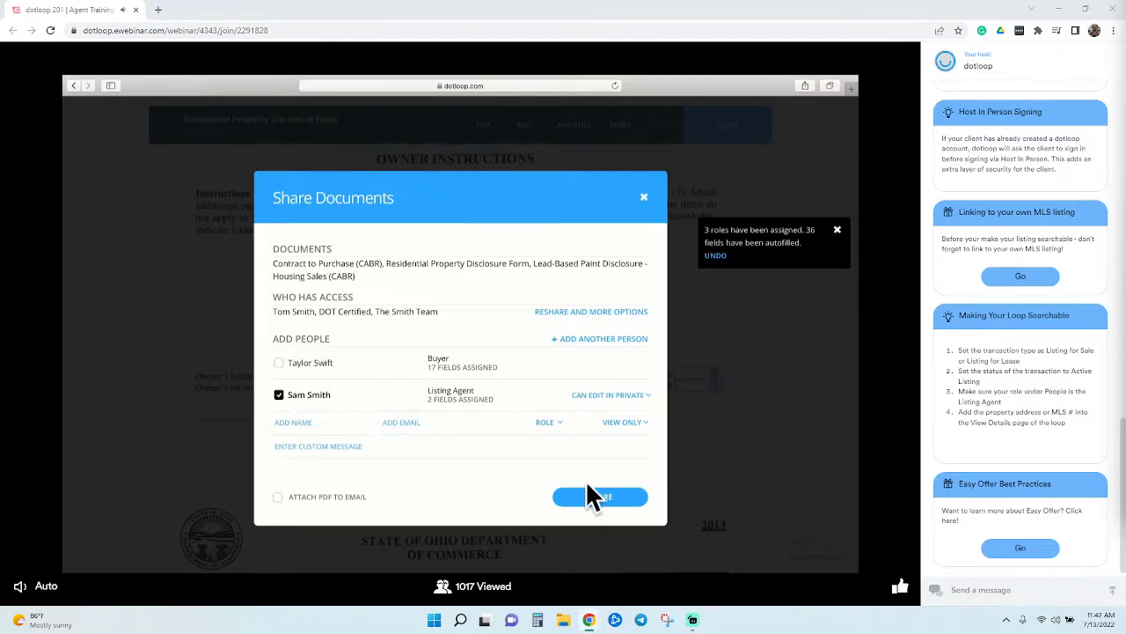
left_click(616, 501)
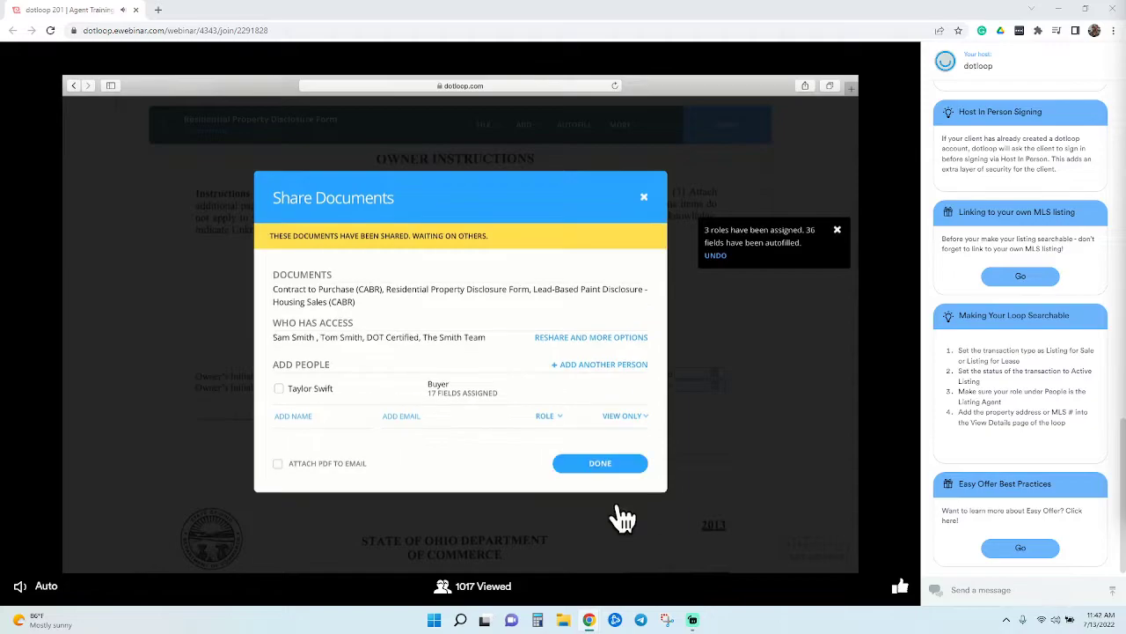
left_click(613, 467)
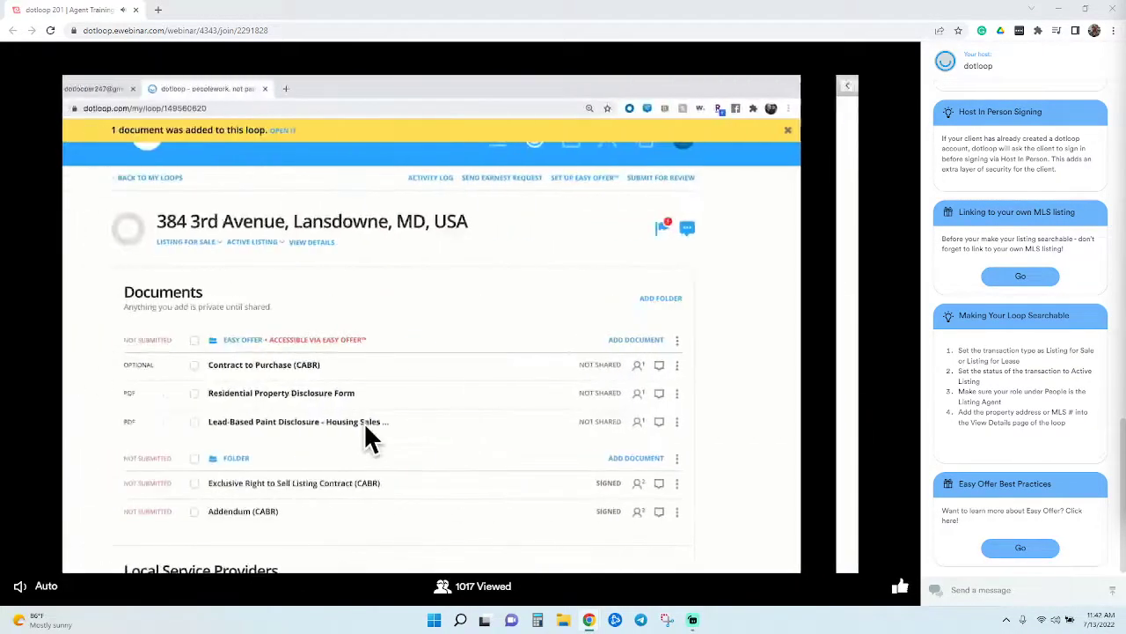
Rename the buyer agent's Easy Offer folder to 'swift offer'
left_click(110, 108)
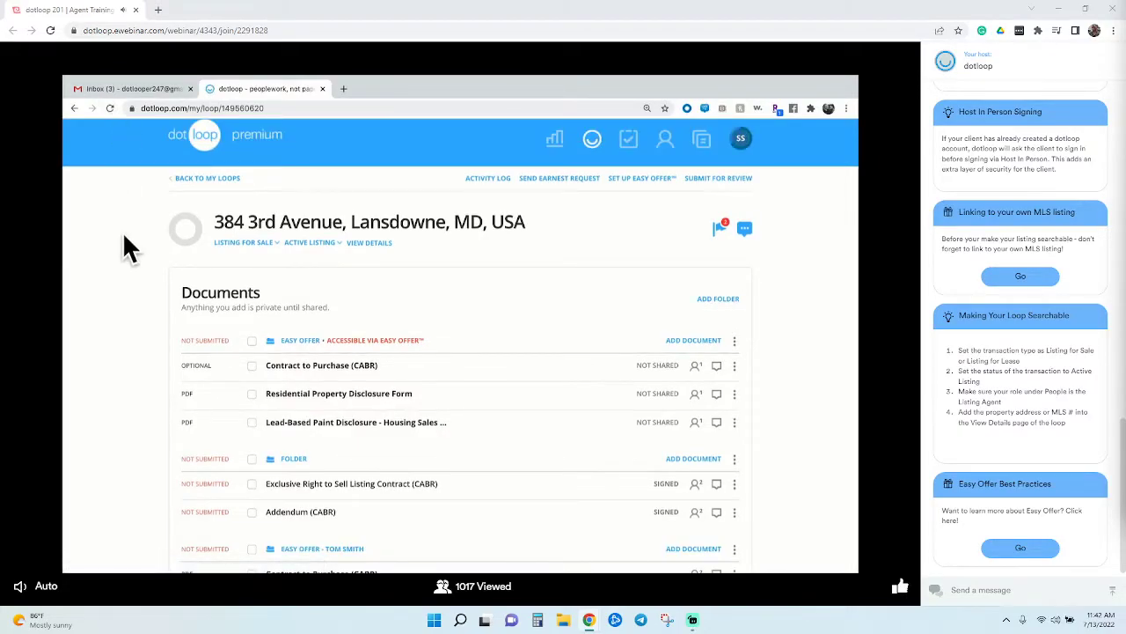
scroll(128, 248, "down", 1)
scroll(124, 236, "down", 1)
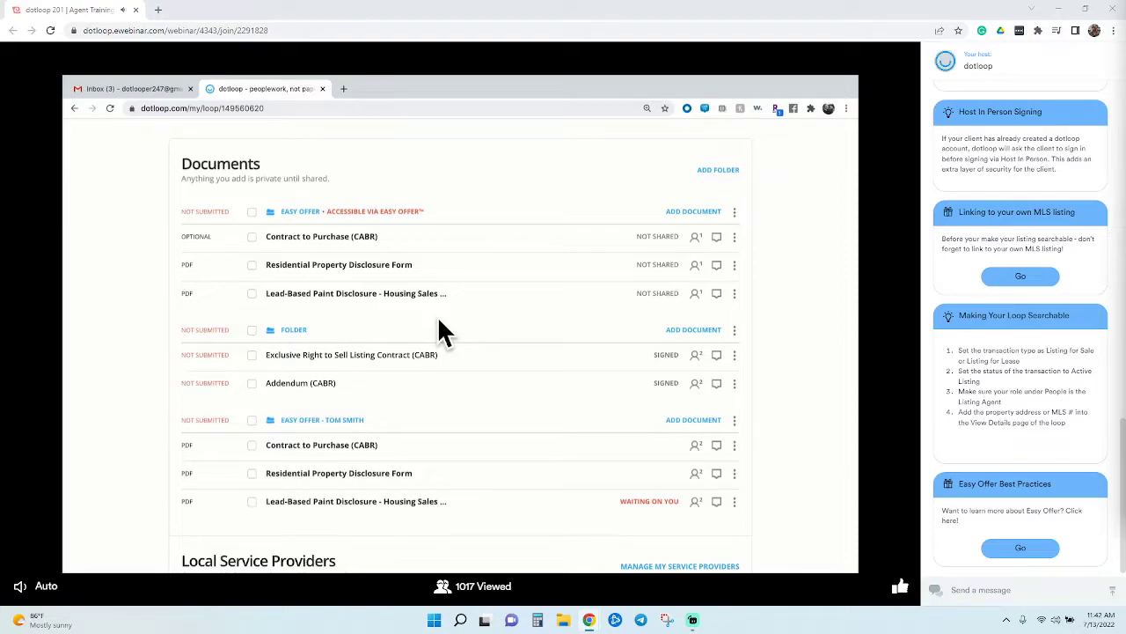
left_click(735, 420)
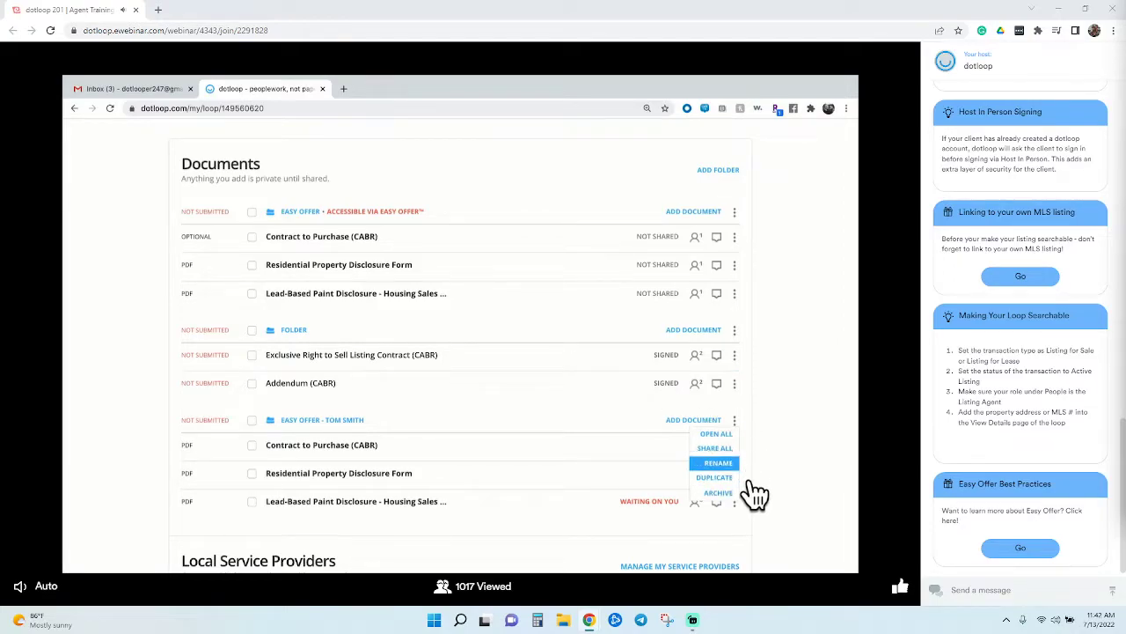
left_click(735, 463)
key("ctrl+a")
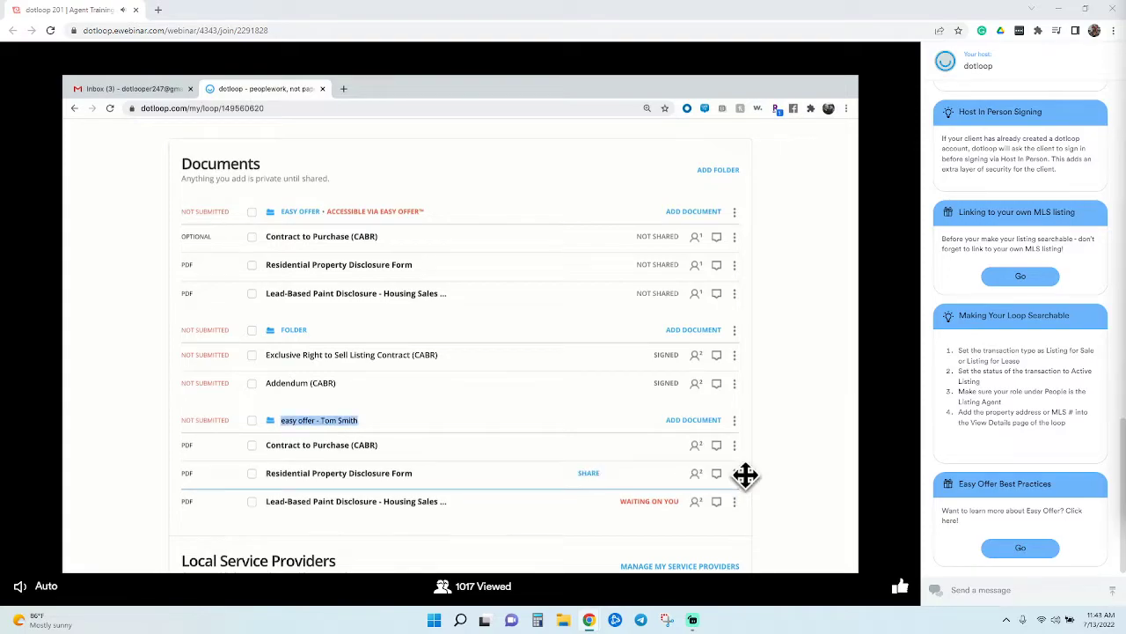
type("swift offer")
key("Return")
Rename the plain Folder to Listing Folder and return to the loops list
left_click(737, 335)
left_click(737, 374)
type("listing Folder")
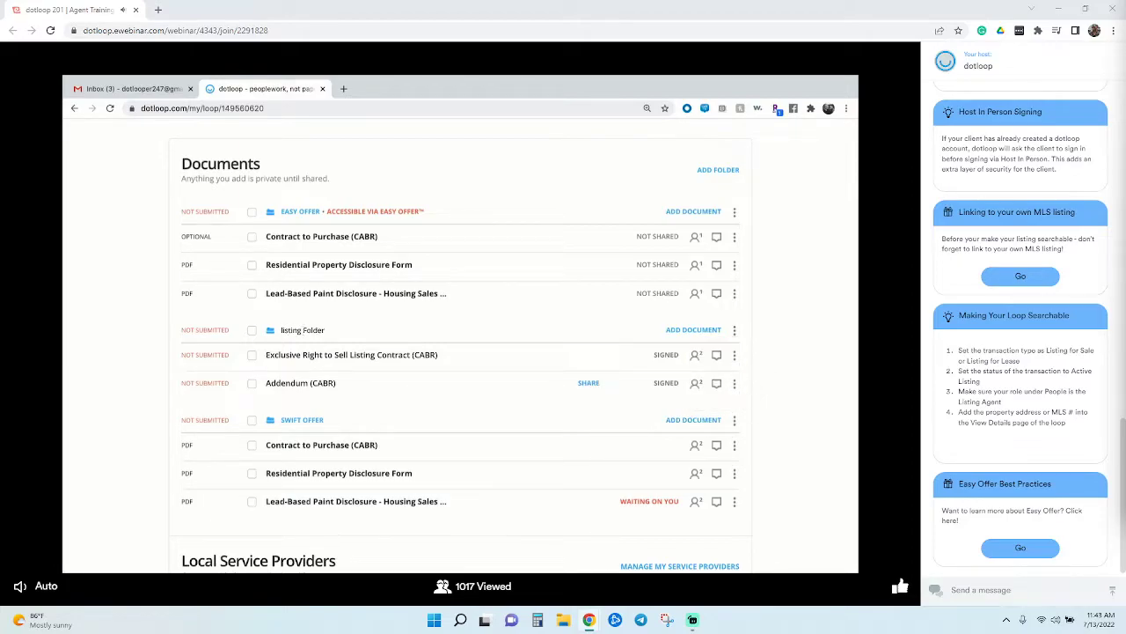
key("Return")
scroll(703, 352, "up", 3)
left_click(616, 167)
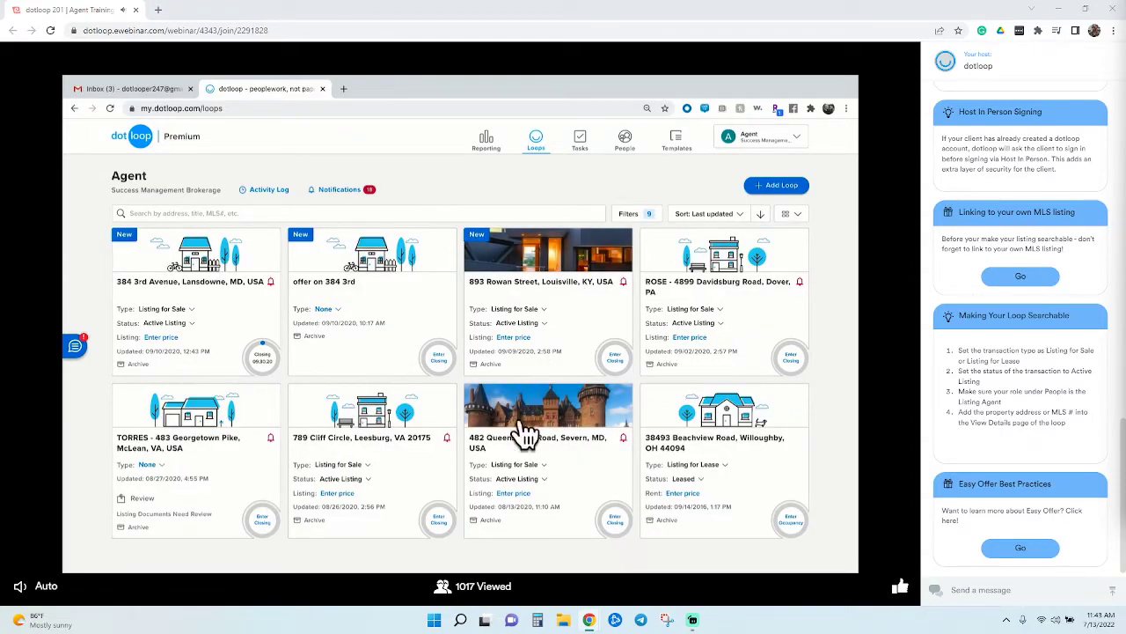
Archive the six older loops and reload the loops list
left_click(490, 364)
left_click(667, 364)
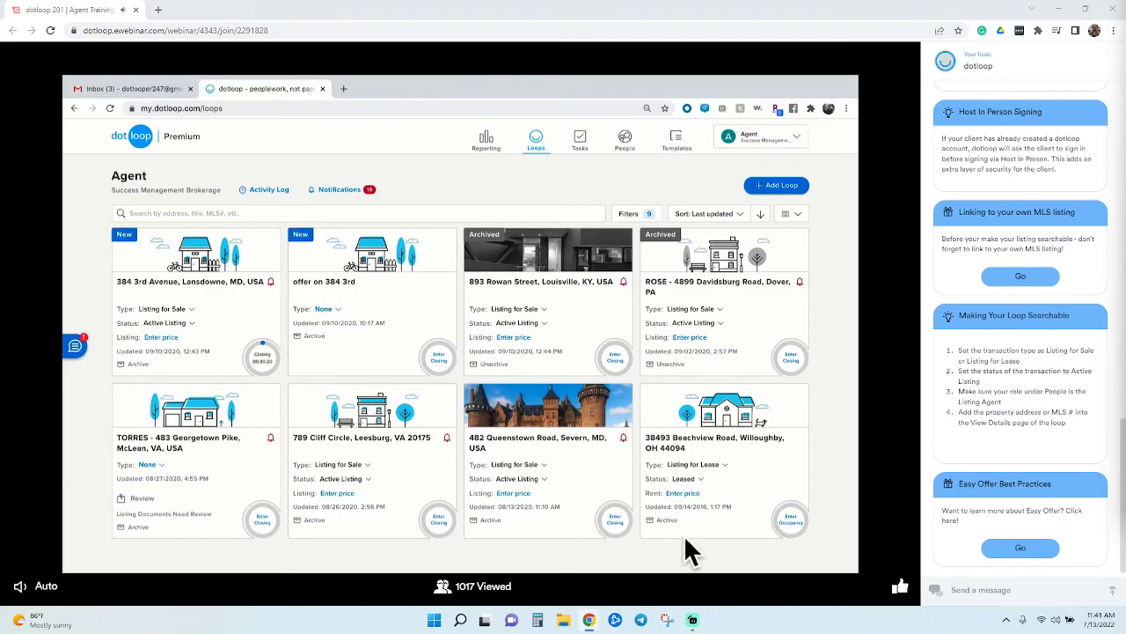
left_click(670, 520)
left_click(491, 521)
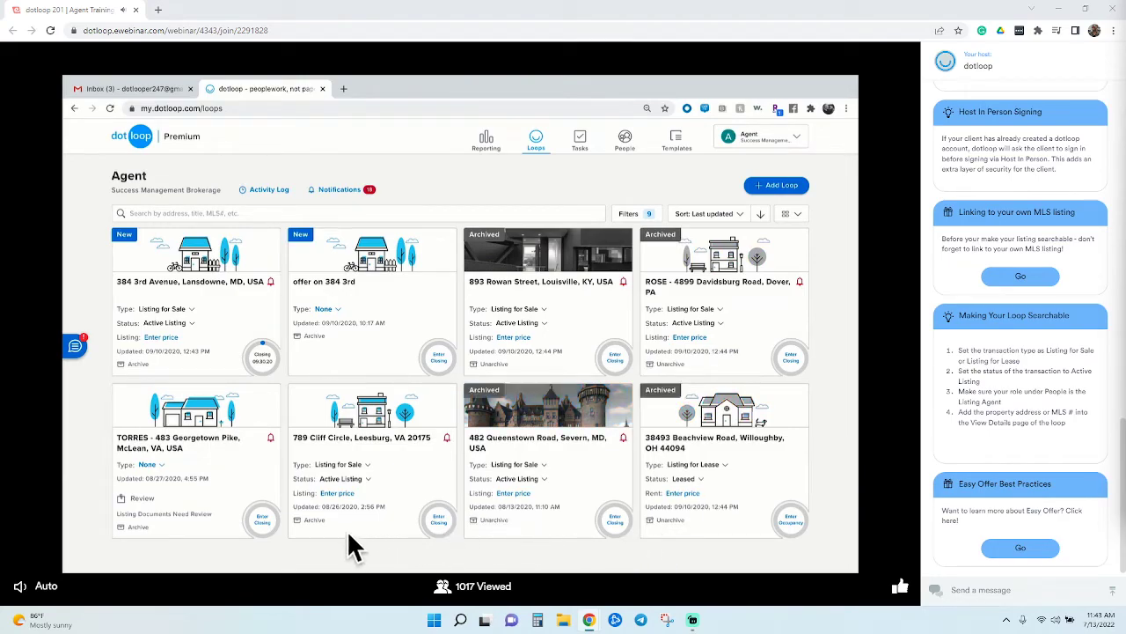
left_click(314, 520)
left_click(138, 527)
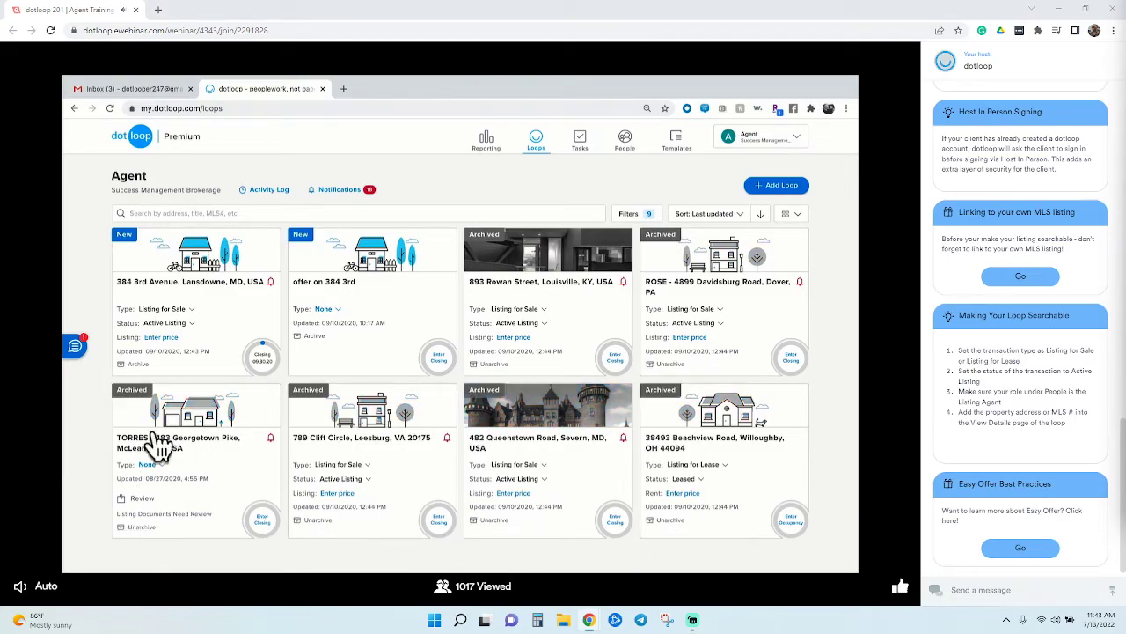
left_click(118, 124)
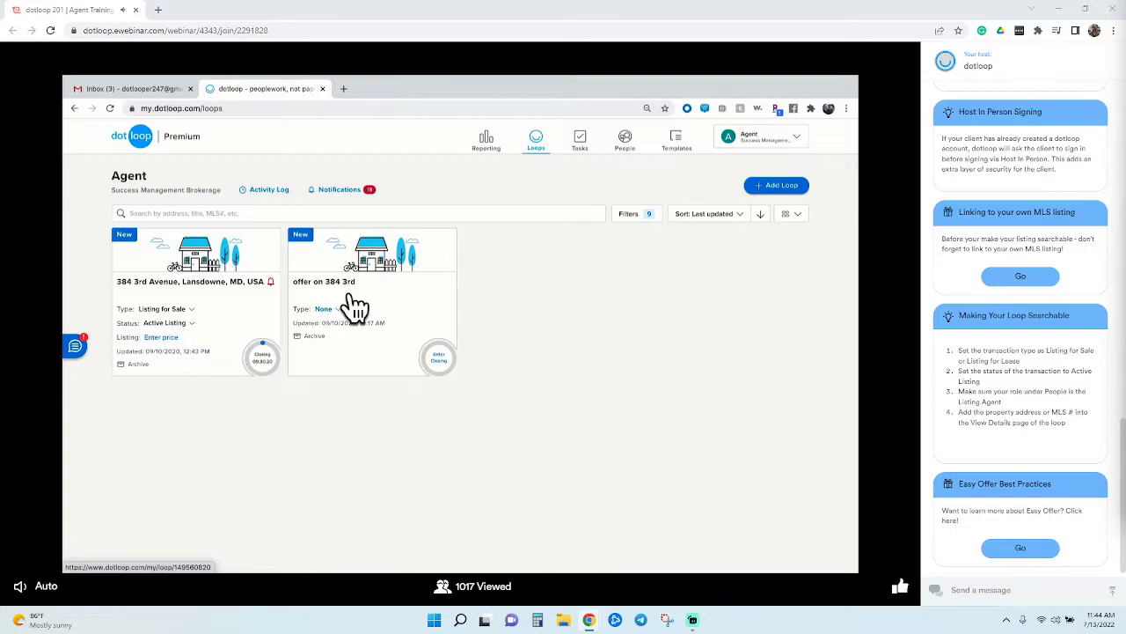
left_click(354, 307)
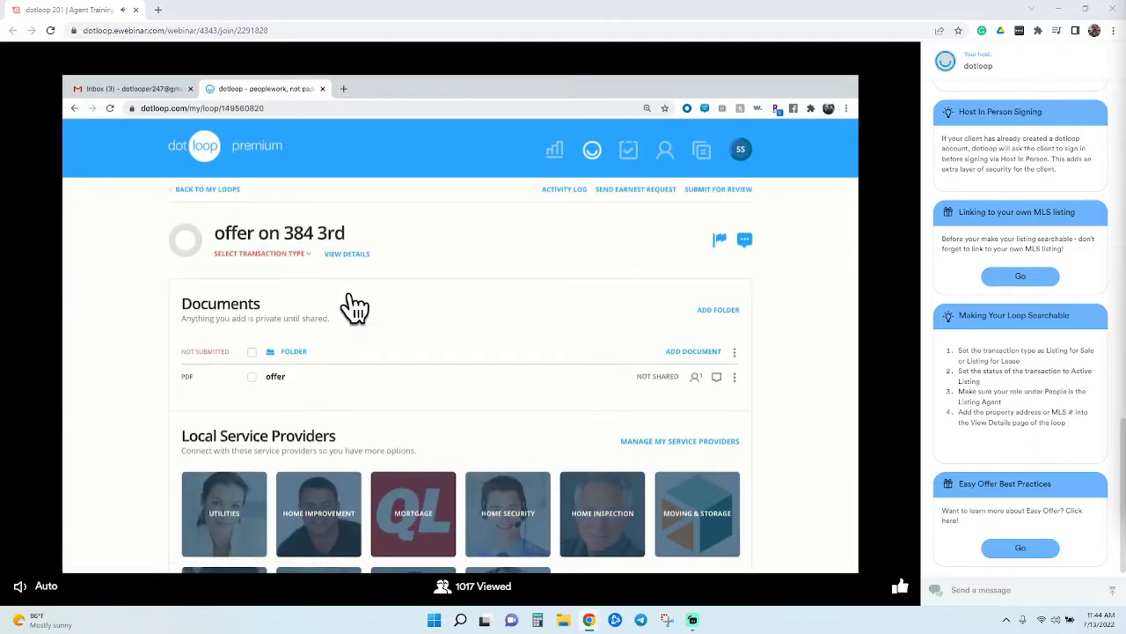
scroll(355, 306, "down", 1)
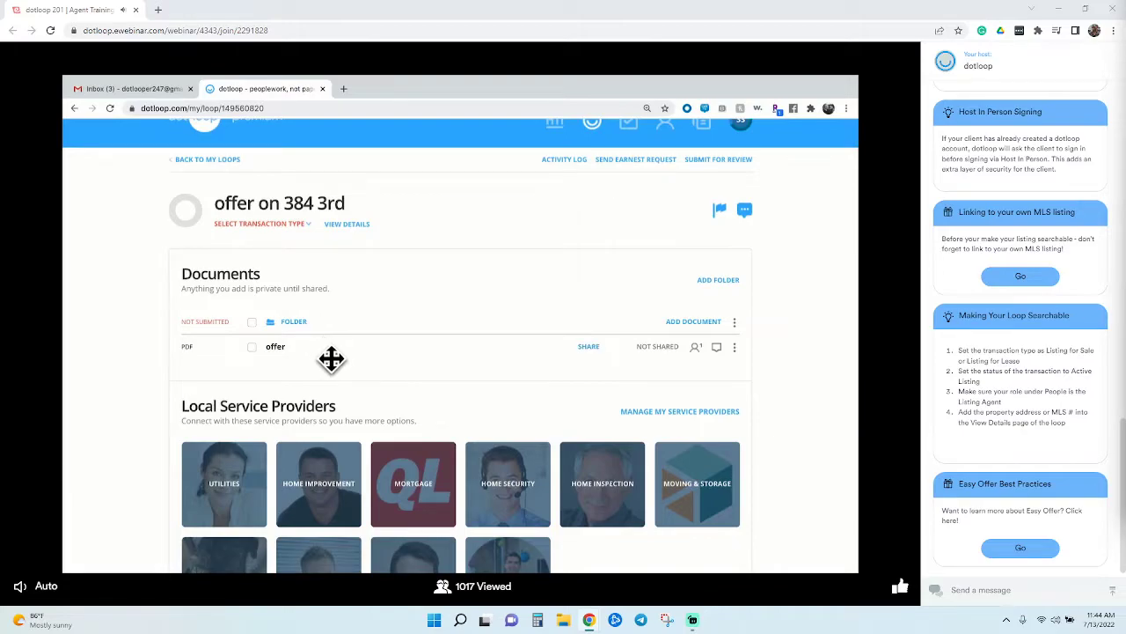
scroll(331, 359, "down", 3)
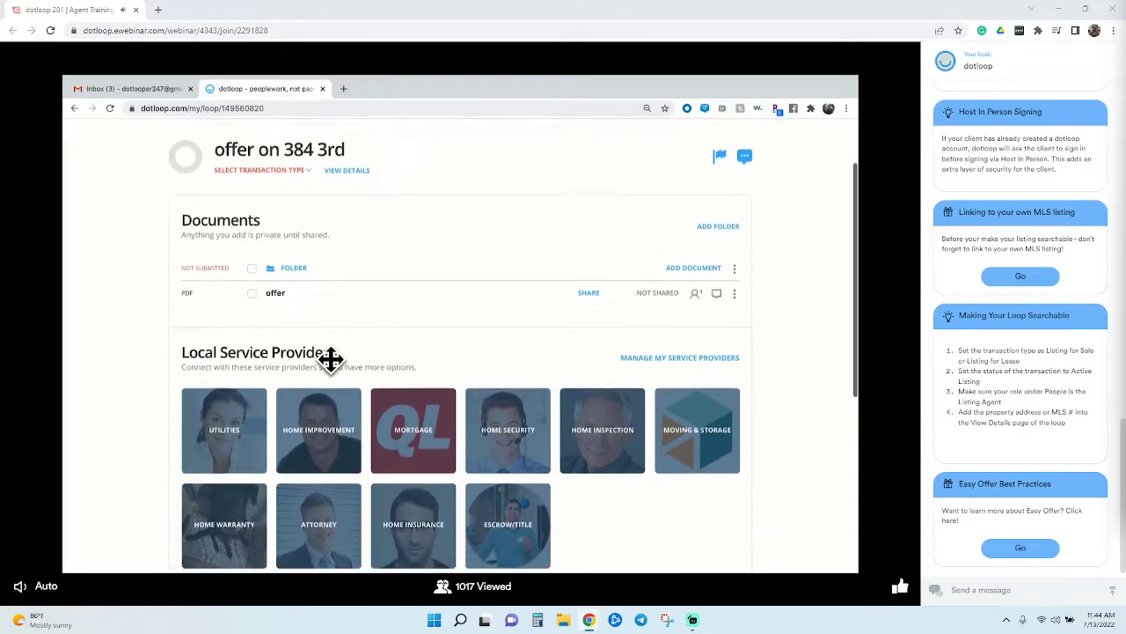
scroll(339, 372, "down", 1)
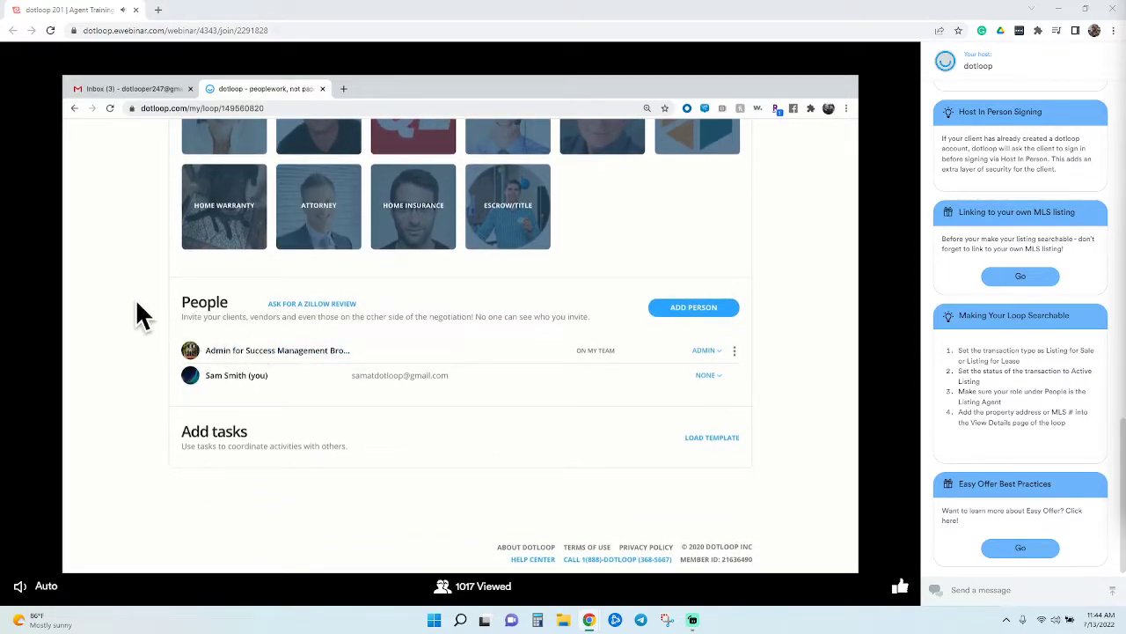
scroll(136, 298, "up", 3)
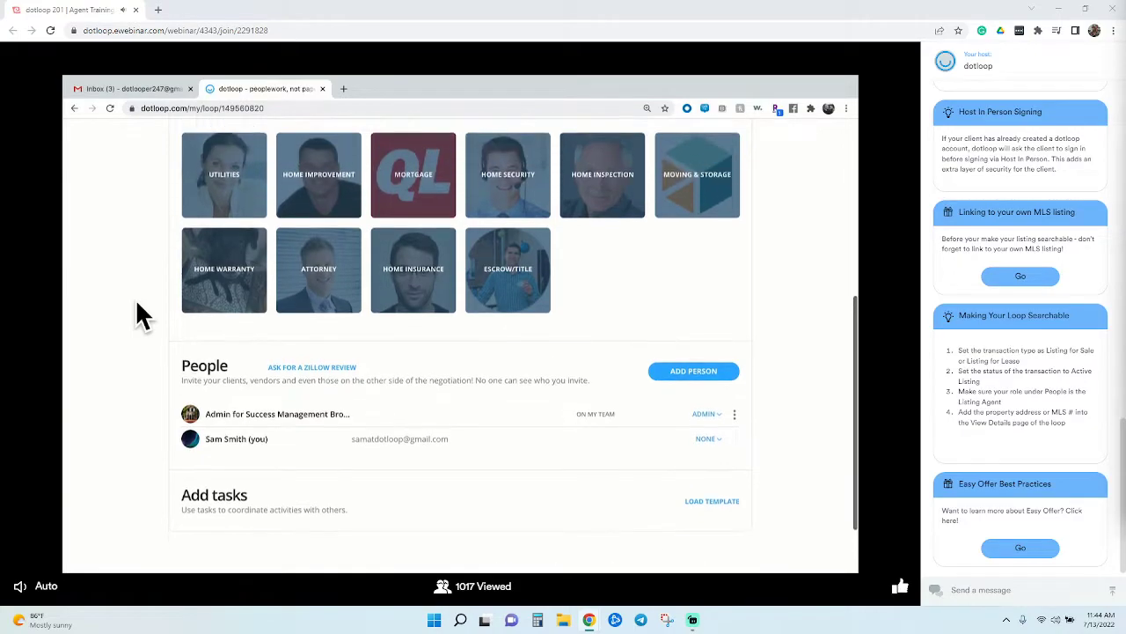
scroll(135, 299, "up", 2)
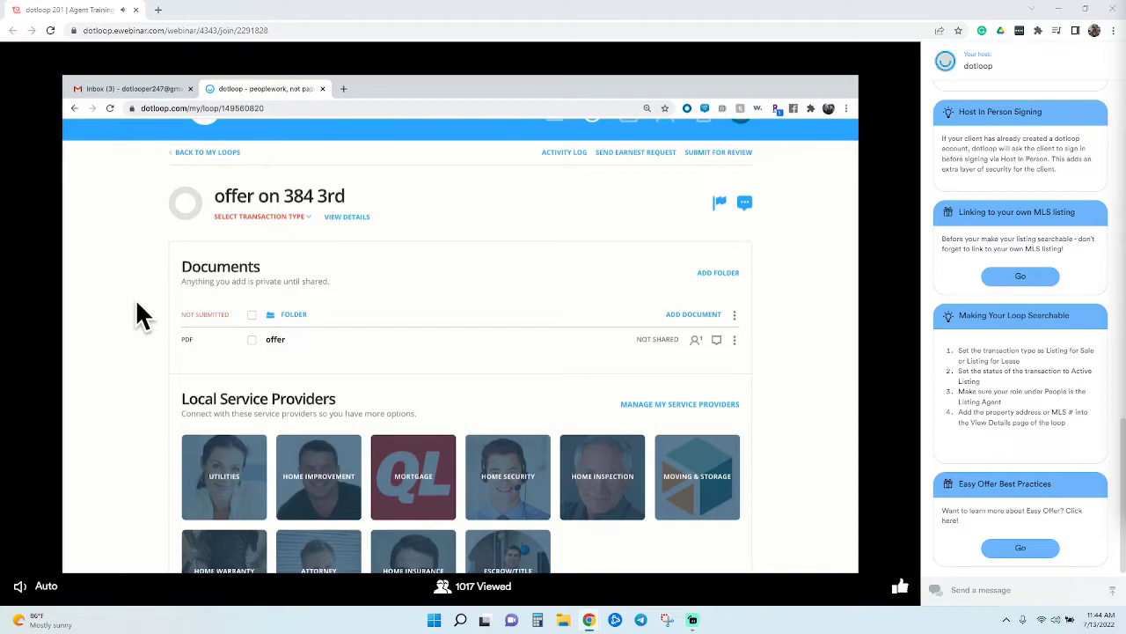
left_click(347, 219)
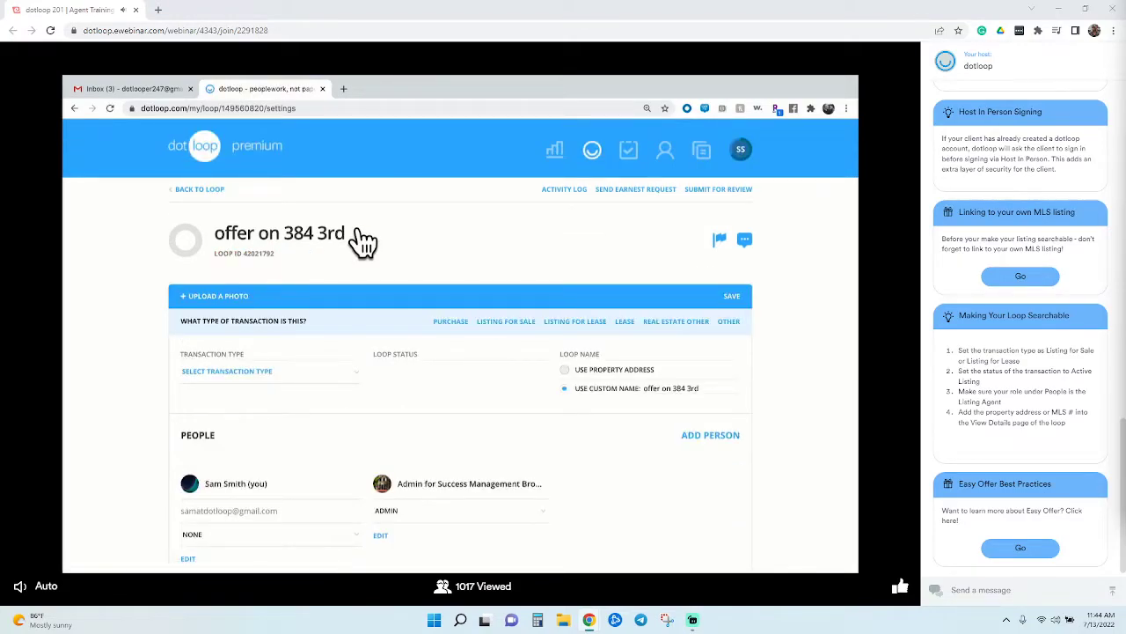
scroll(363, 241, "down", 10)
scroll(363, 241, "down", 10)
scroll(363, 241, "down", 5)
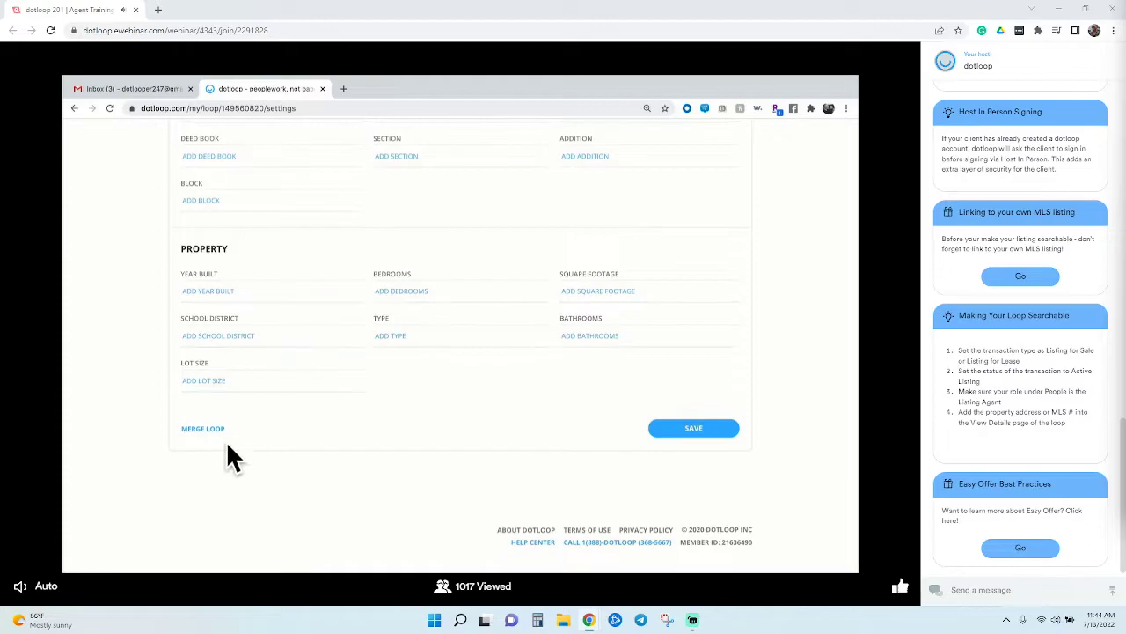
left_click(226, 446)
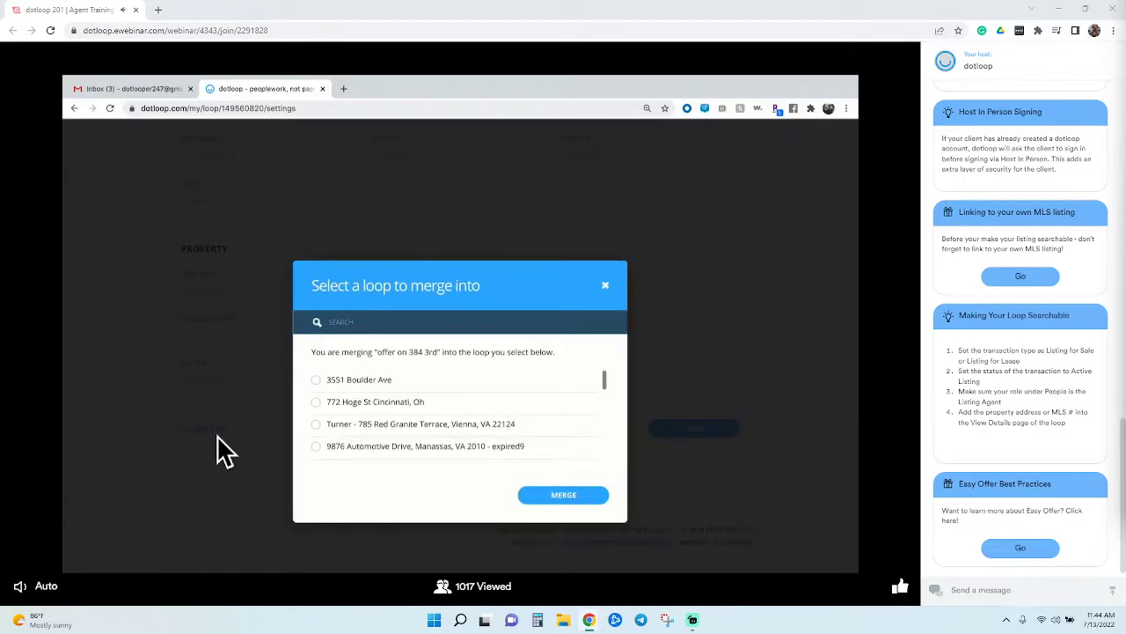
type("382")
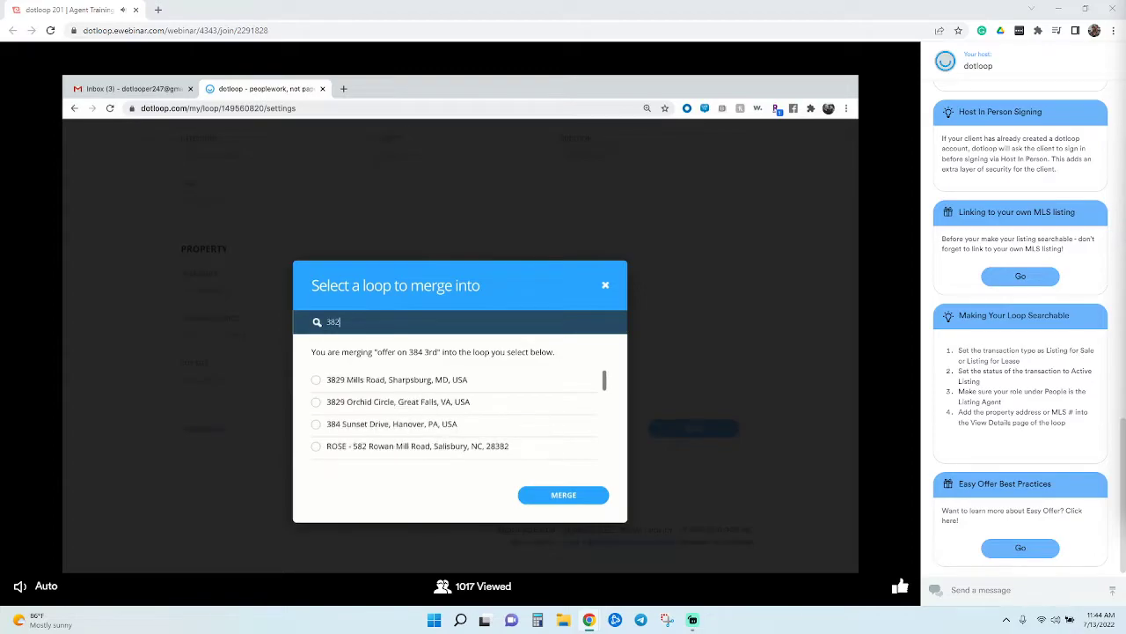
type(" 3")
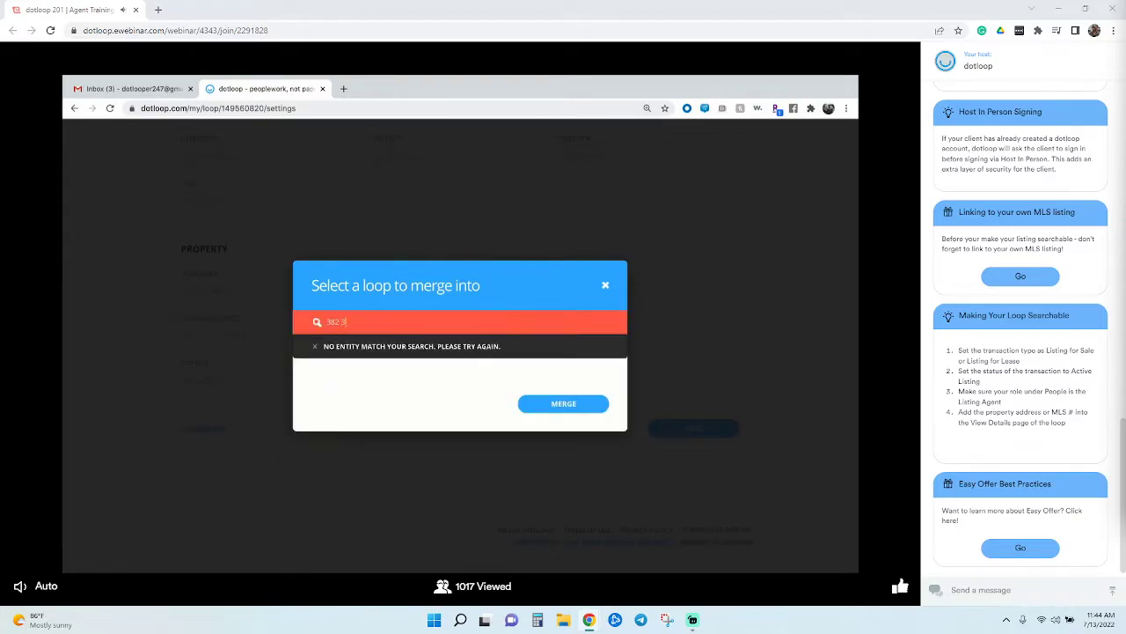
key("BackSpace")
key("BackSpace")
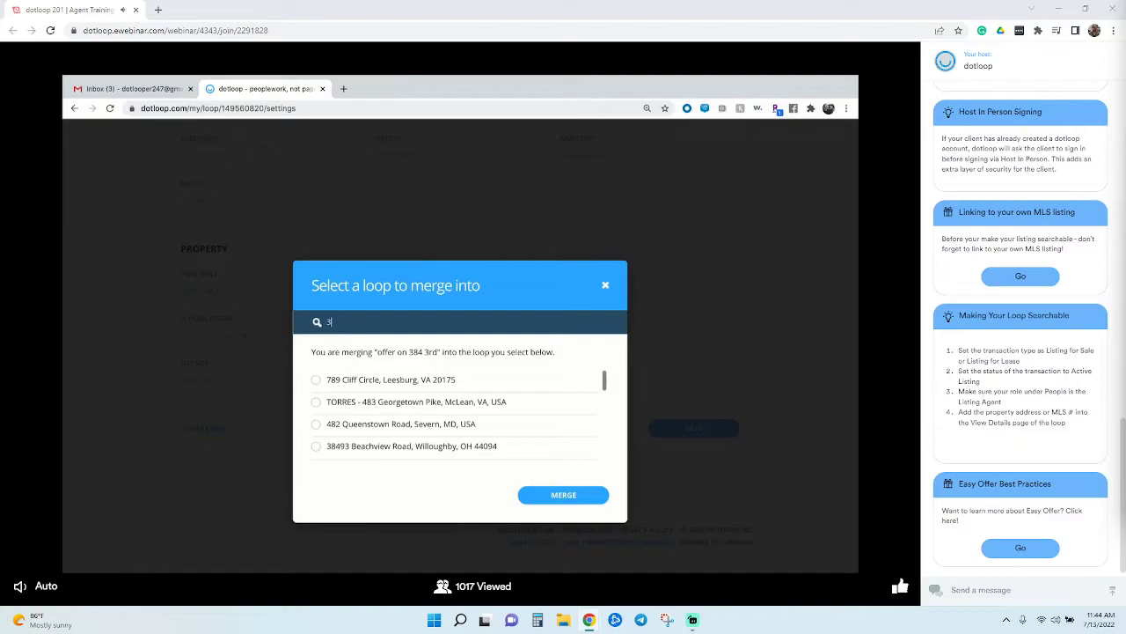
type("84")
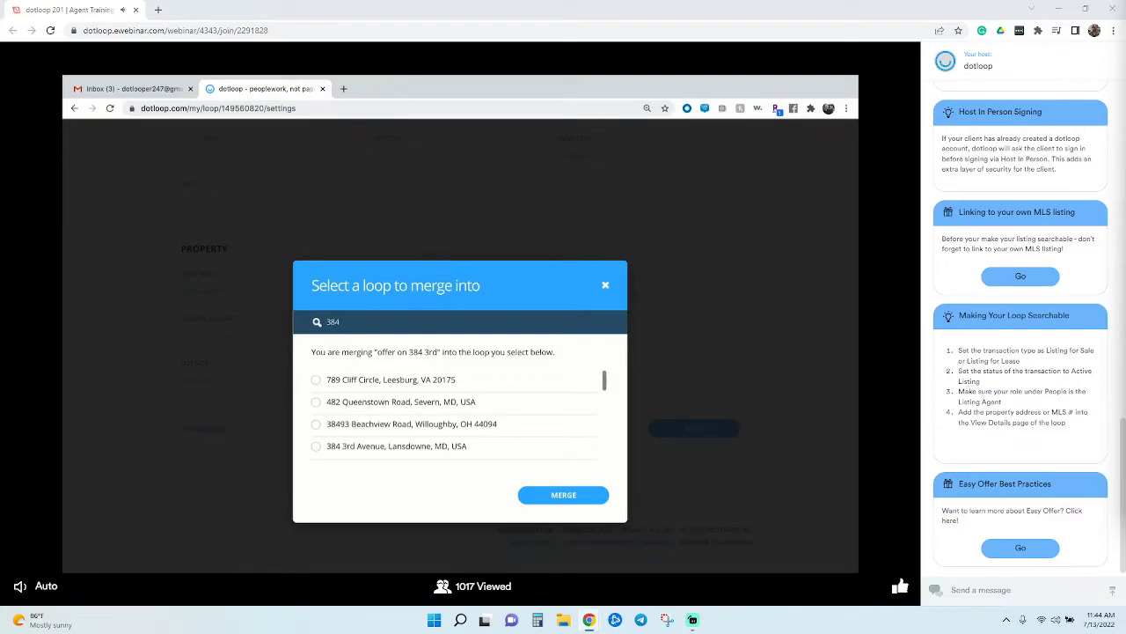
type(" 3")
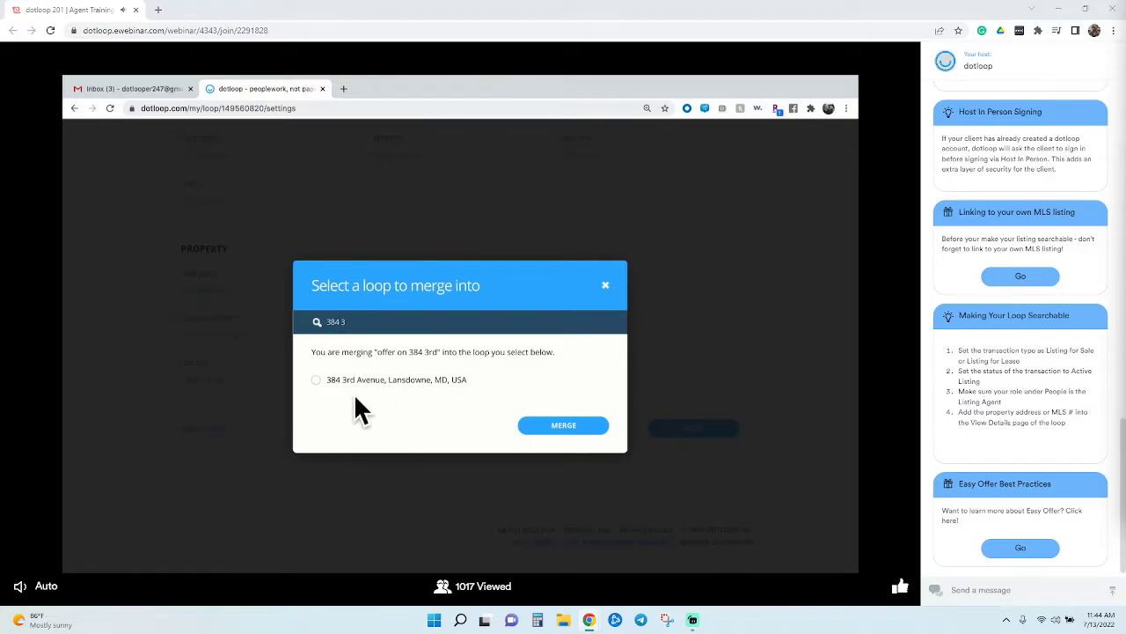
left_click(331, 390)
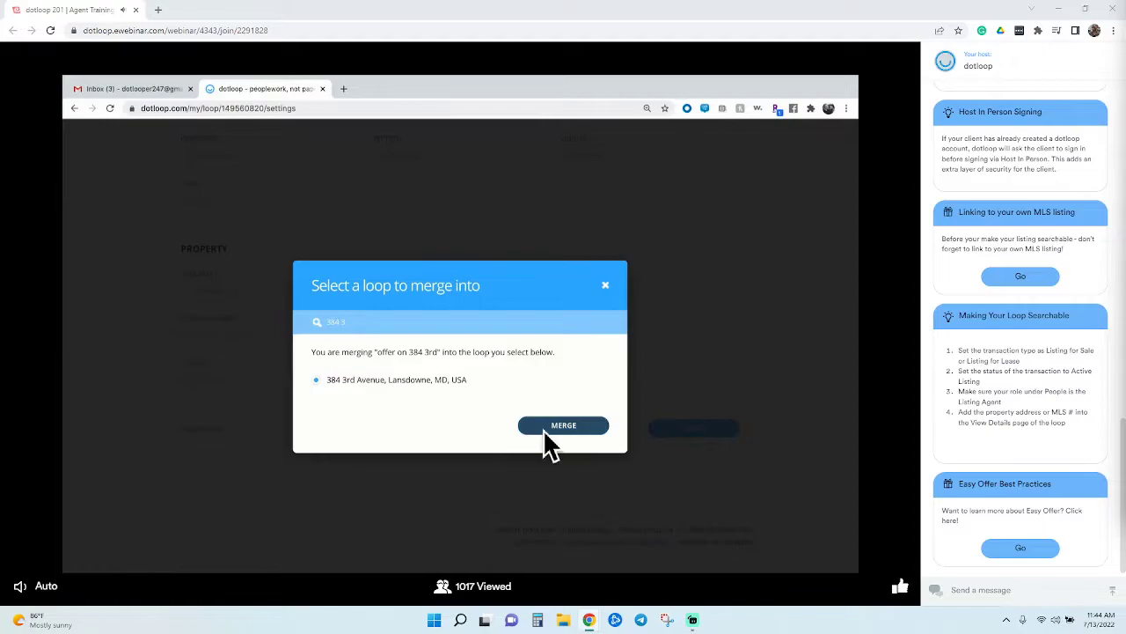
left_click(547, 429)
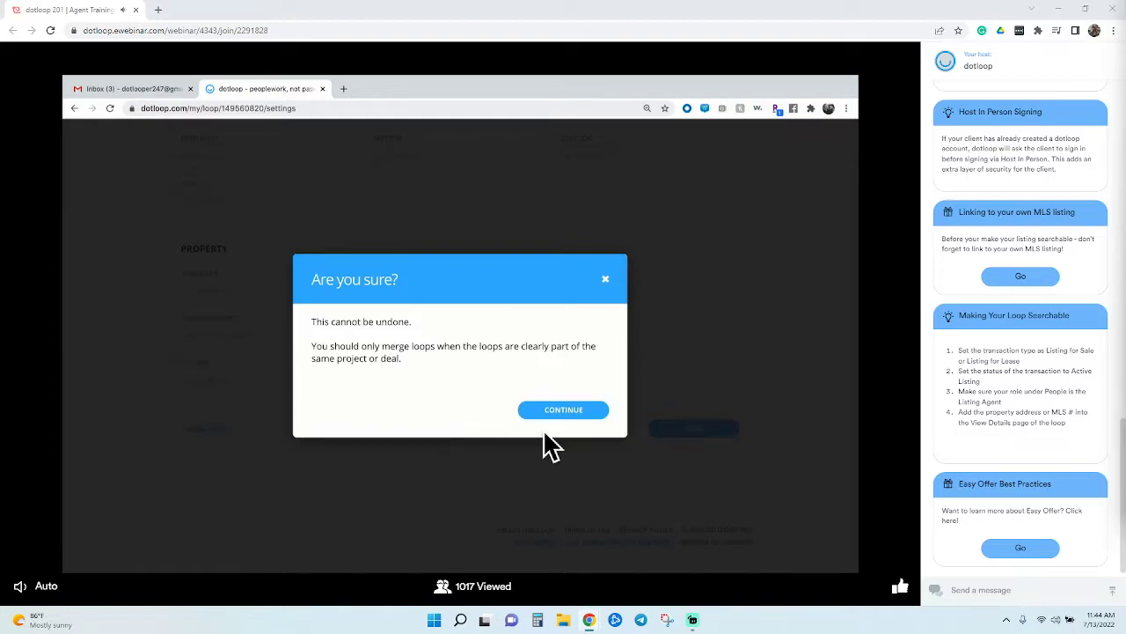
left_click(570, 414)
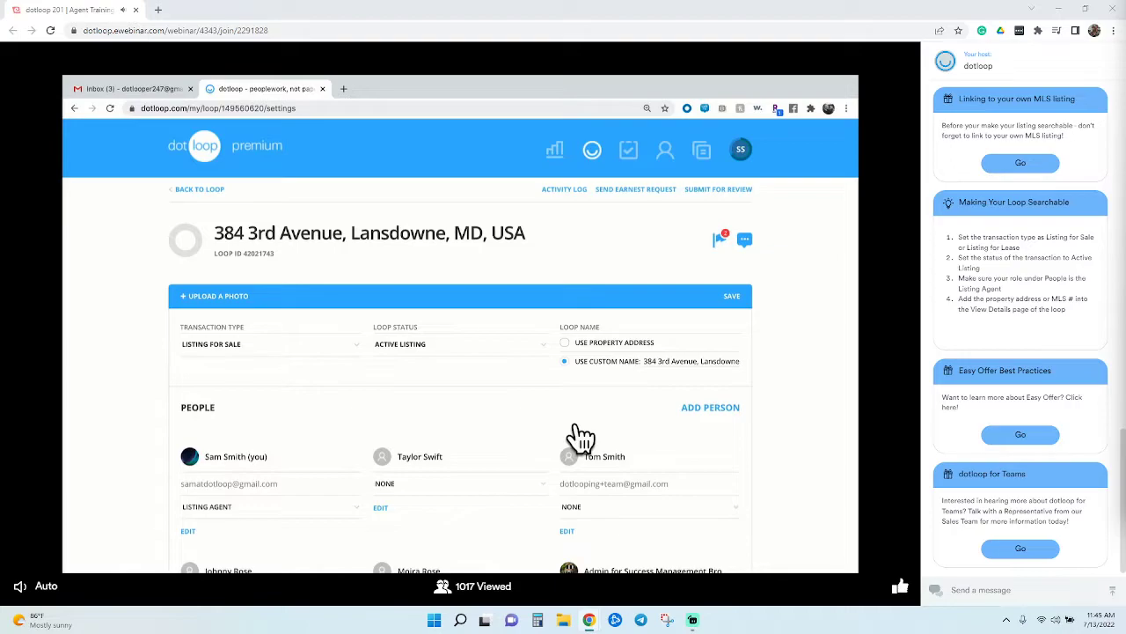
left_click(201, 190)
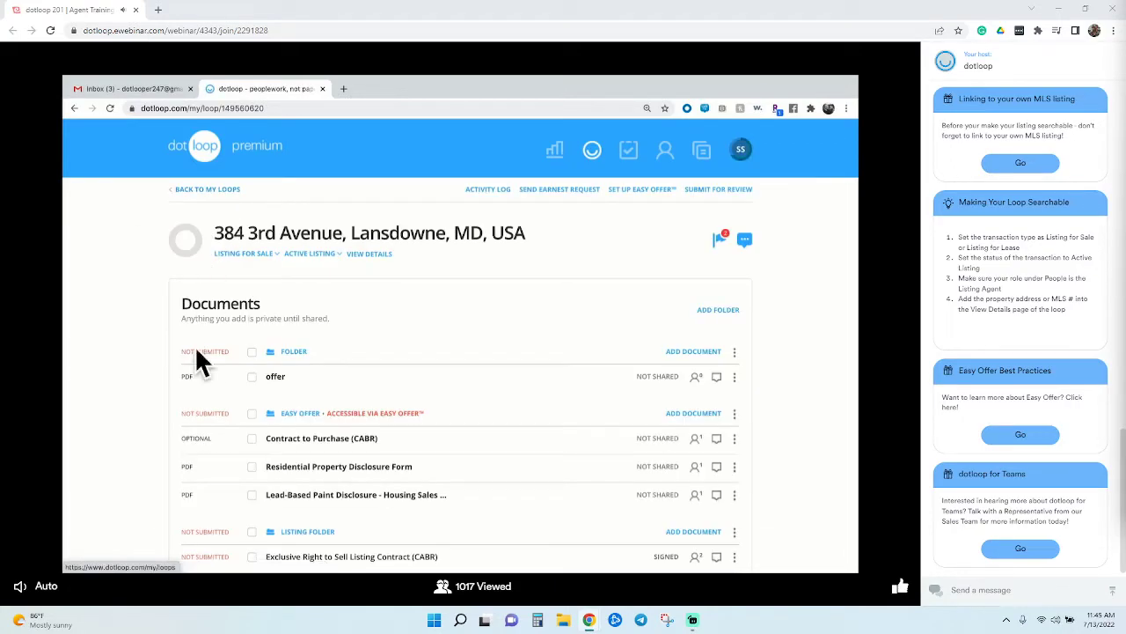
scroll(211, 368, "down", 1)
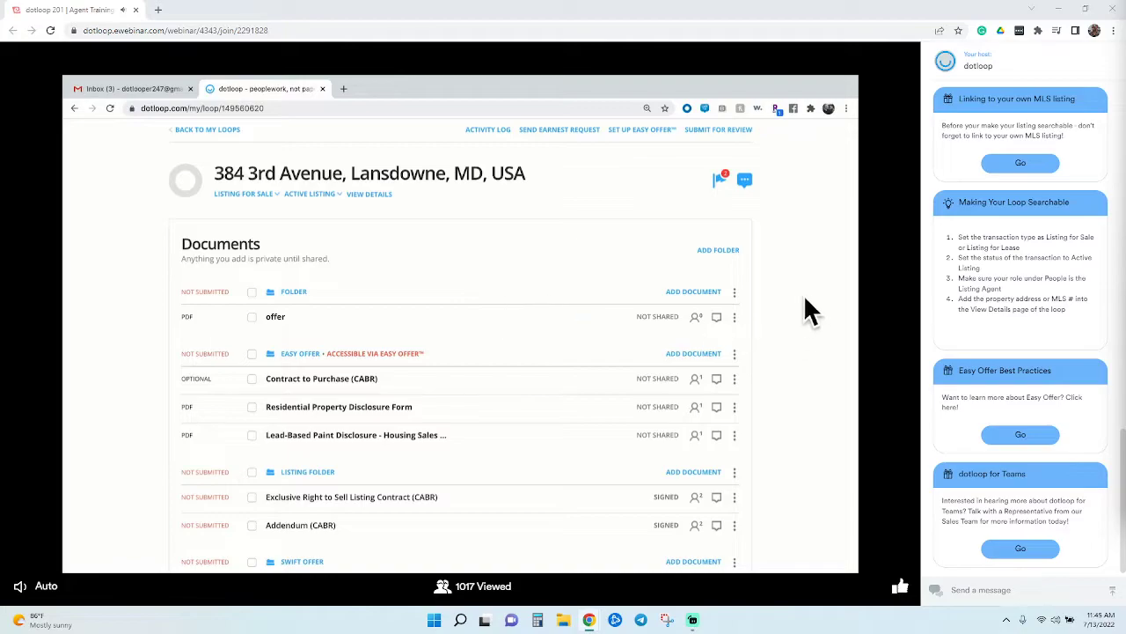
Rename the folder holding the merged offer PDF to 'Evans Offer'
left_click(734, 291)
left_click(738, 341)
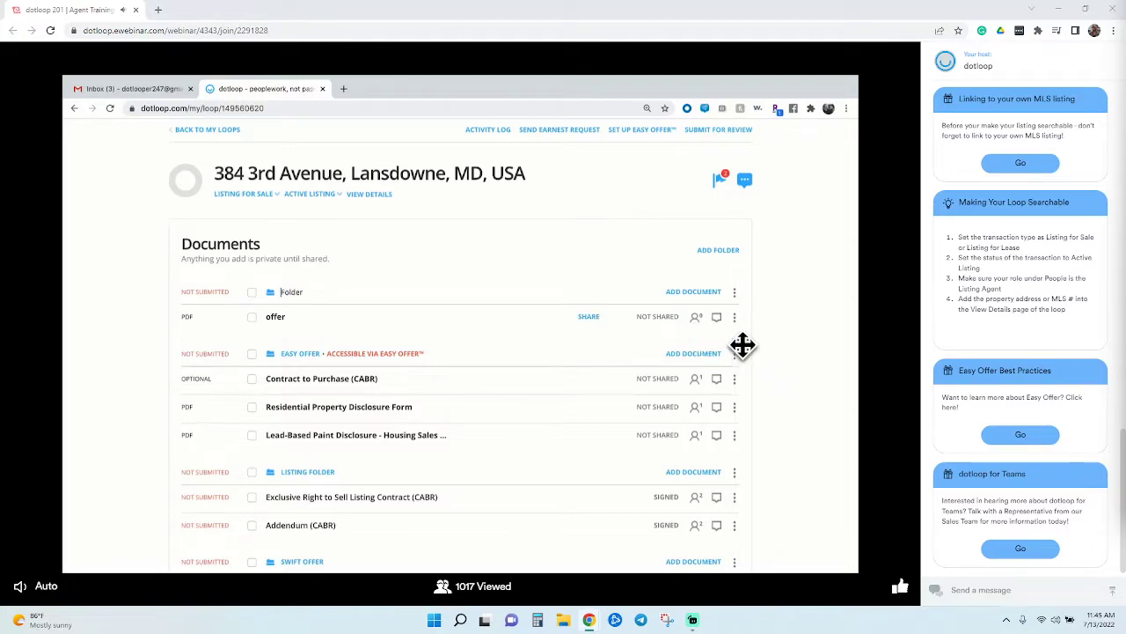
type("e")
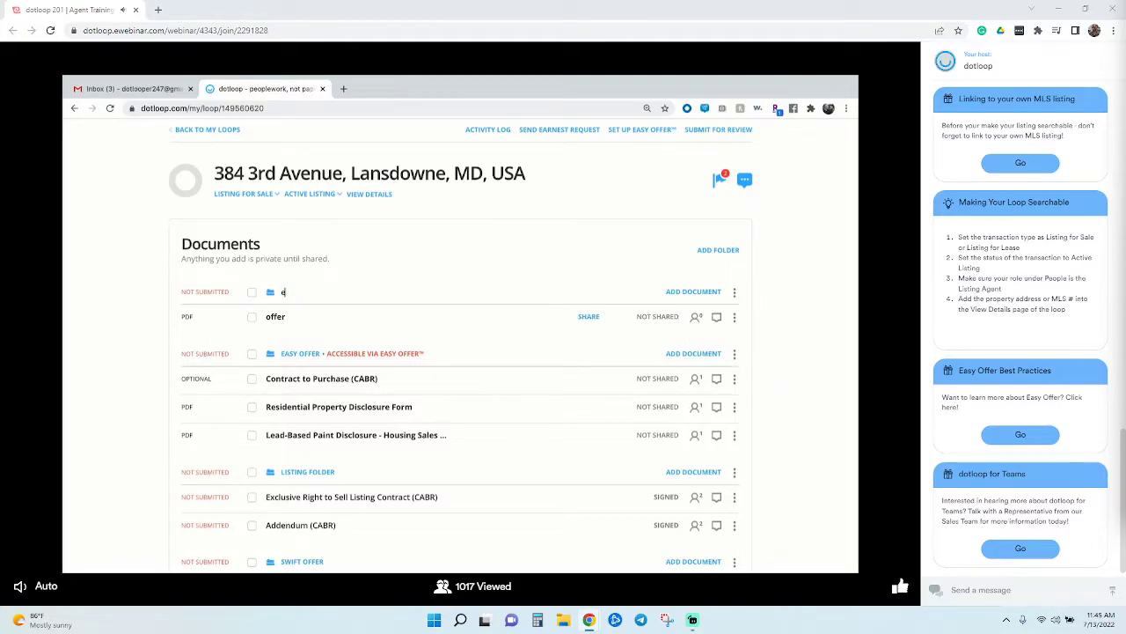
type("vans offer")
key("Return")
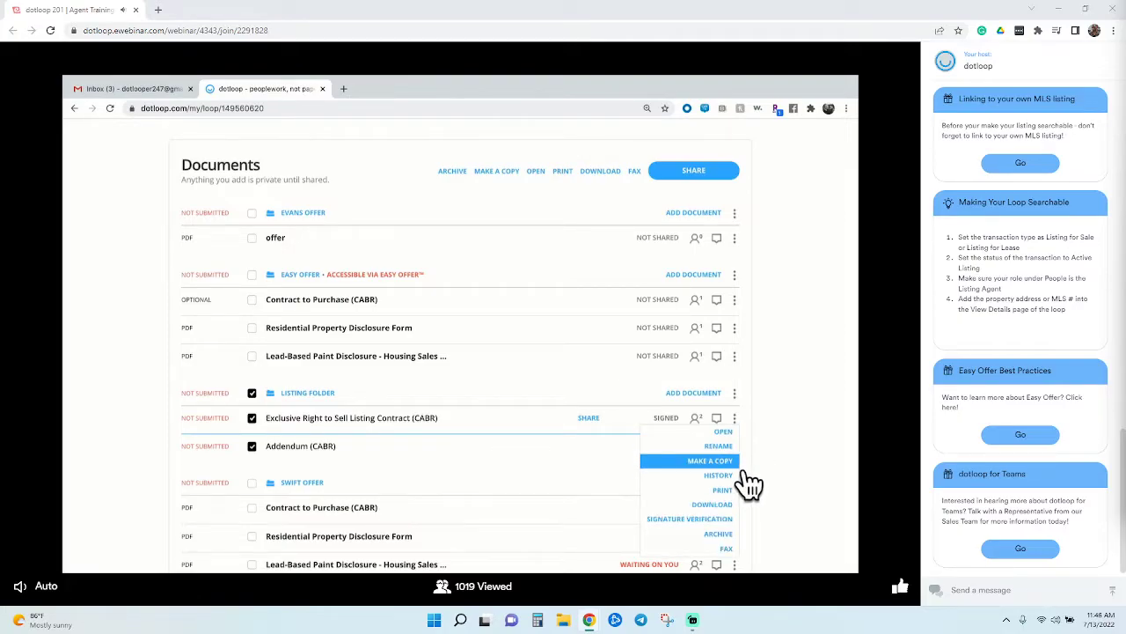
Start copying the documents to a loop, search '3rd', then cancel without copying
left_click(498, 173)
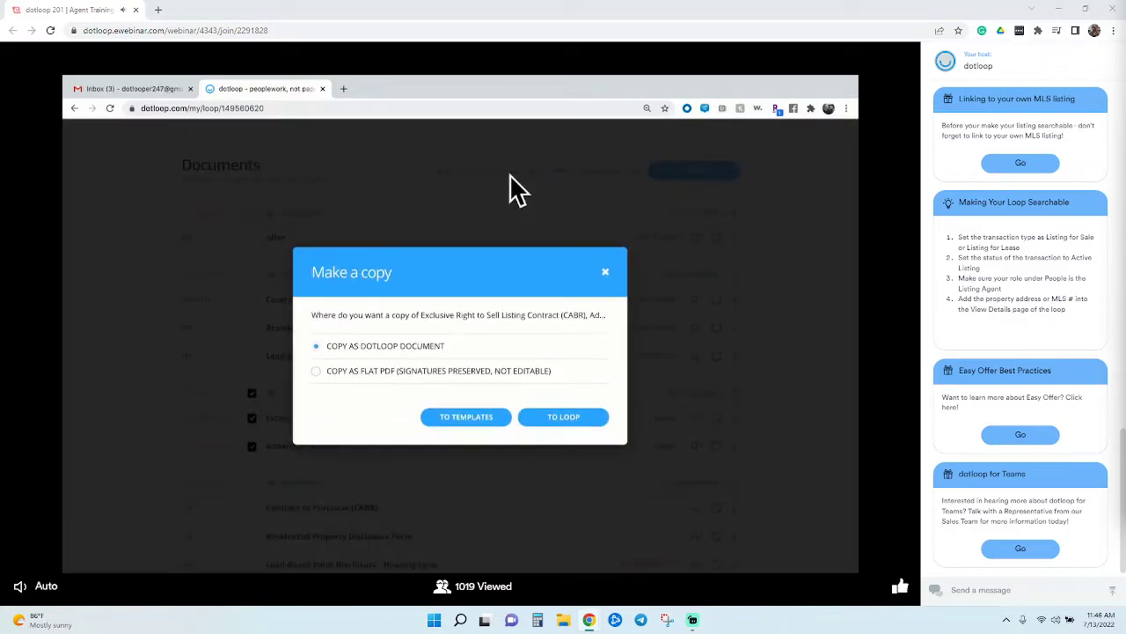
left_click(587, 429)
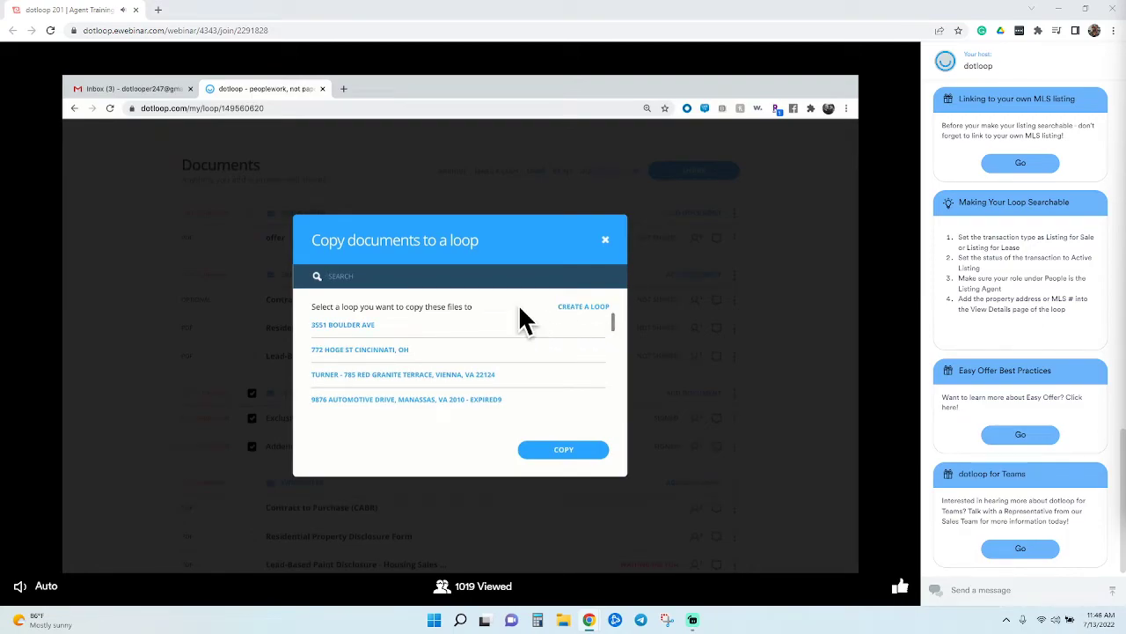
type("3rd")
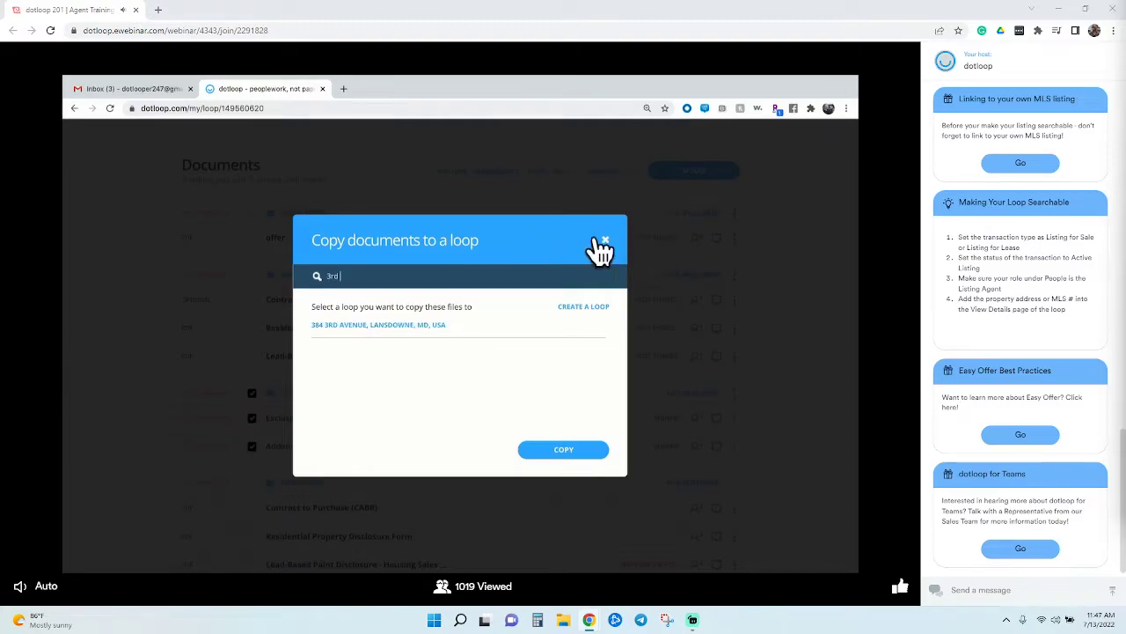
left_click(619, 252)
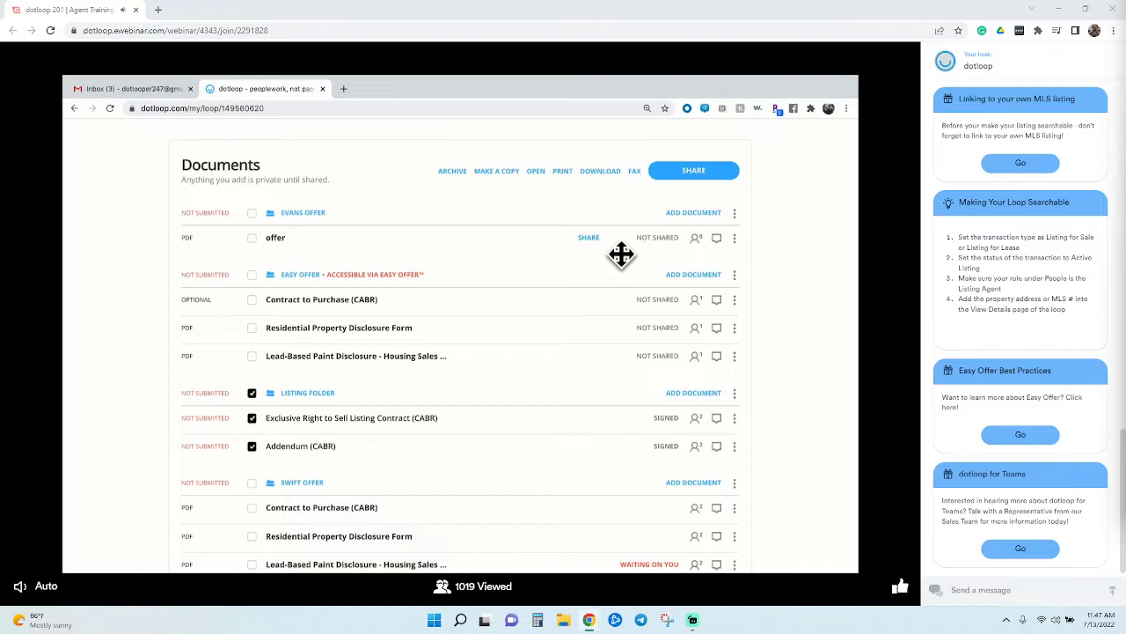
left_click(117, 93)
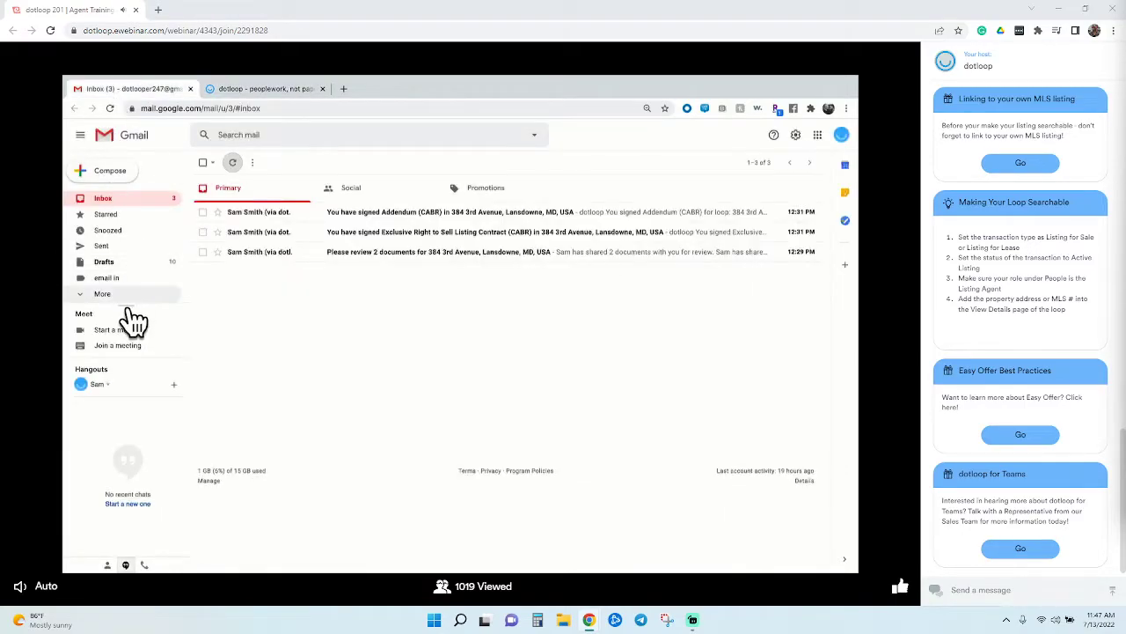
left_click(121, 279)
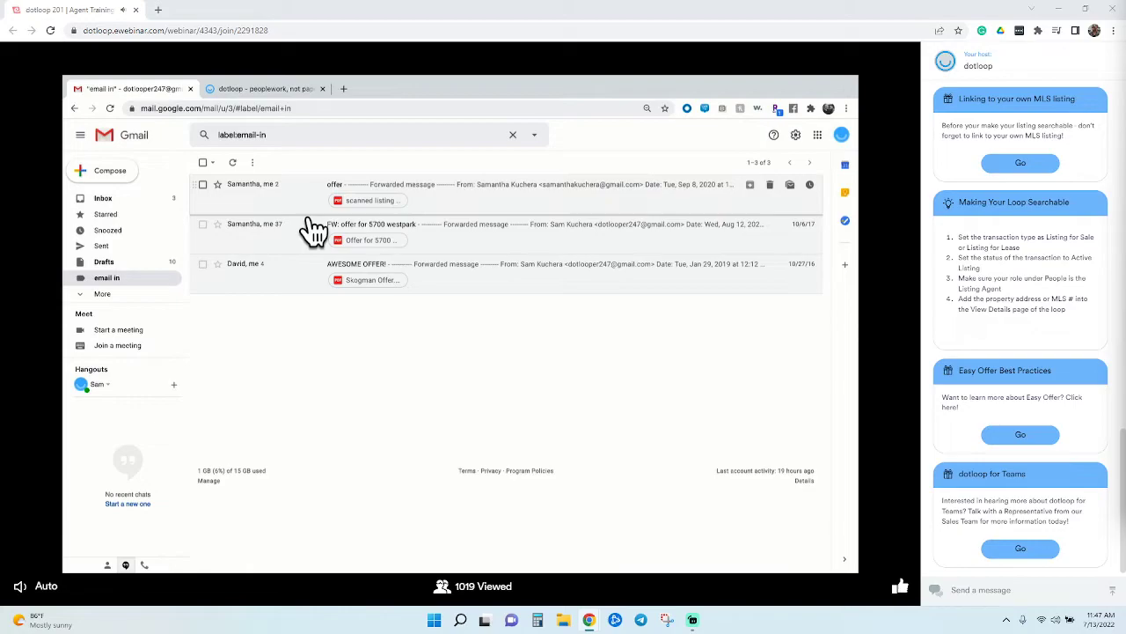
left_click(308, 218)
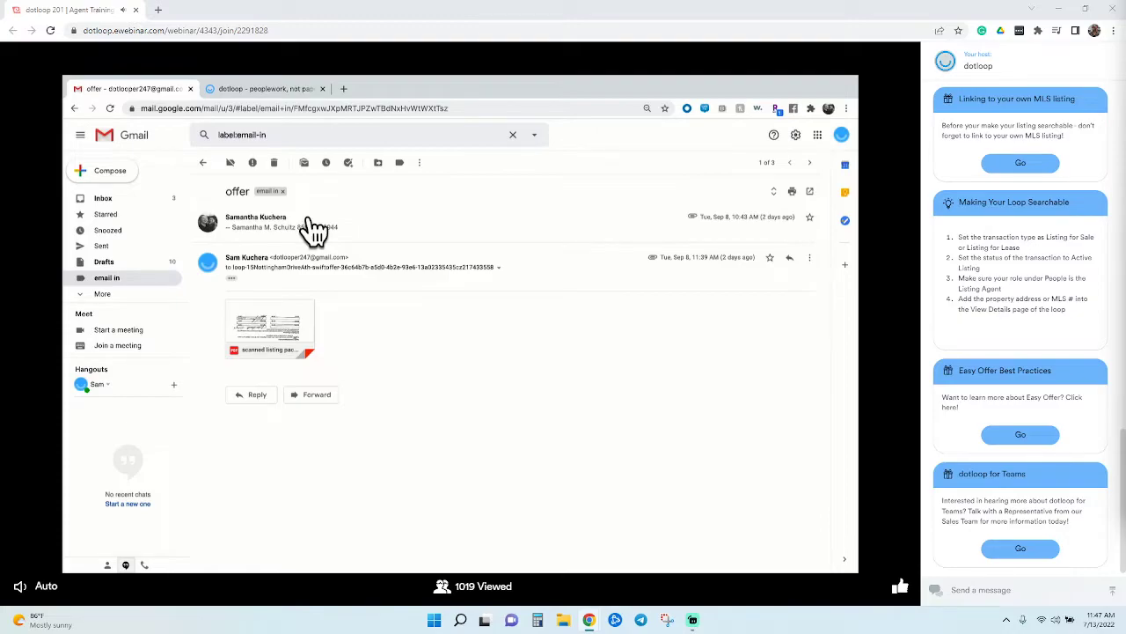
left_click(270, 89)
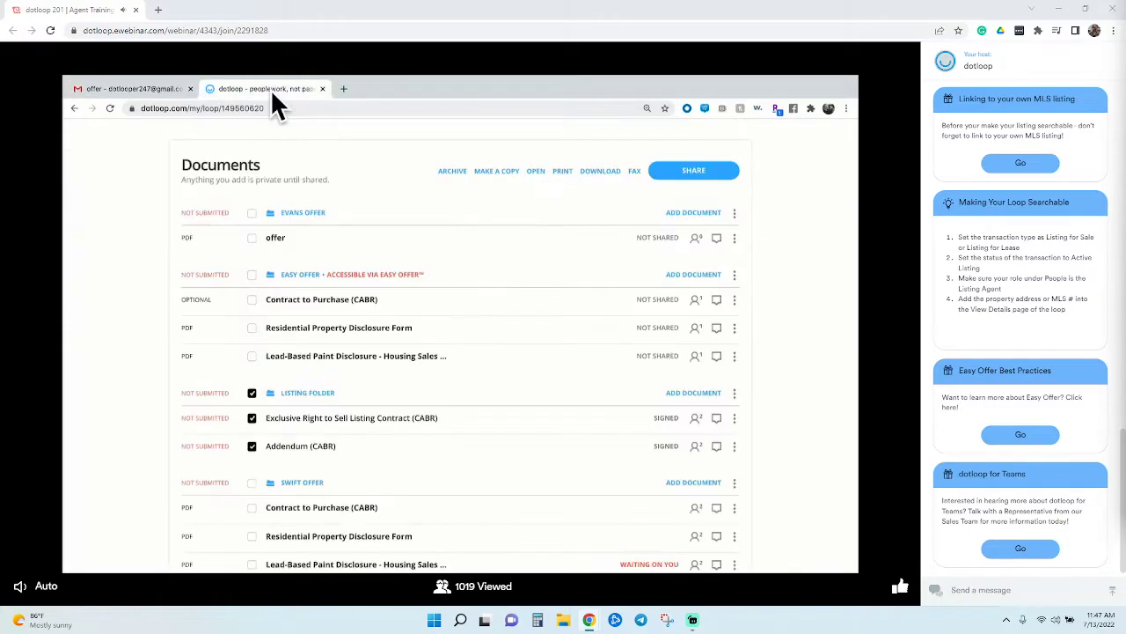
scroll(291, 188, "up", 1)
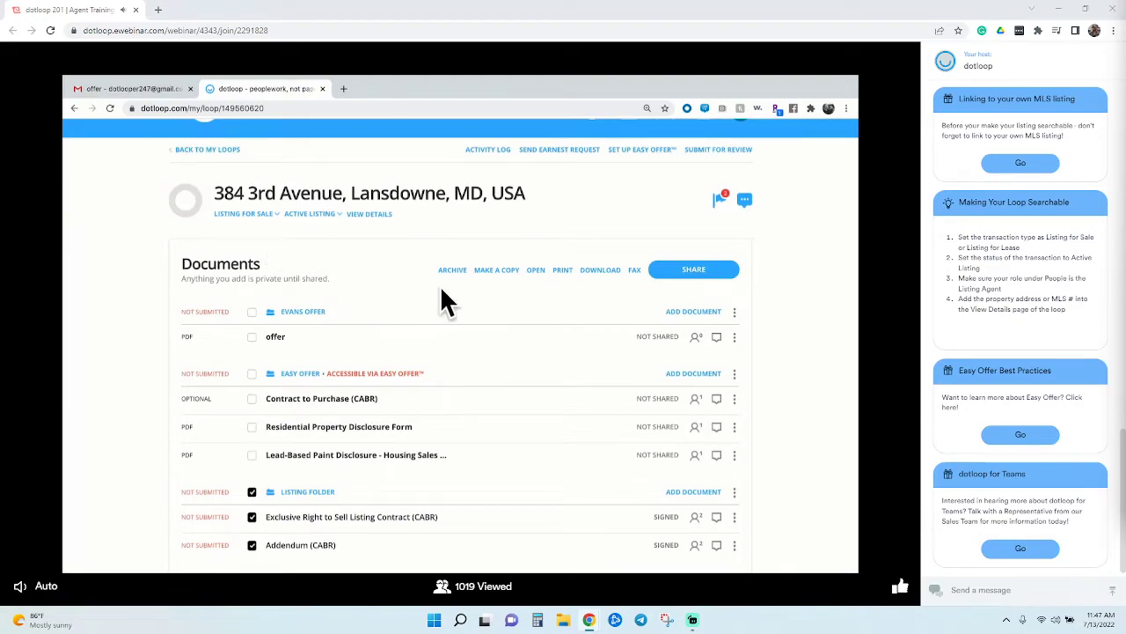
Deselect Listing Folder and add a new folder named 'smith offer'
left_click(253, 492)
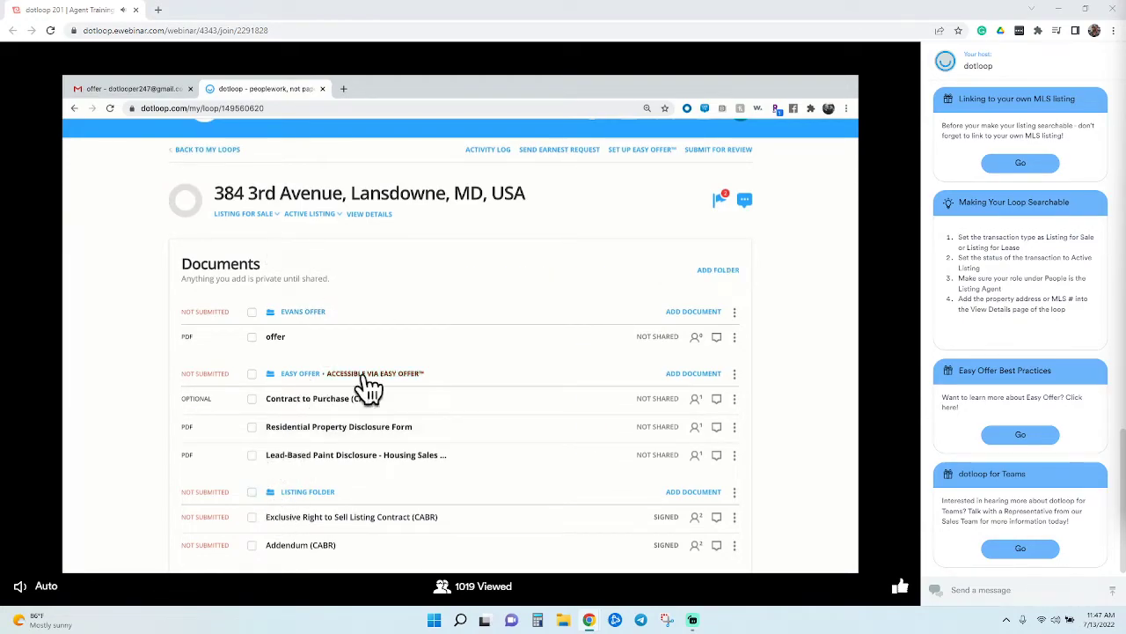
left_click(733, 286)
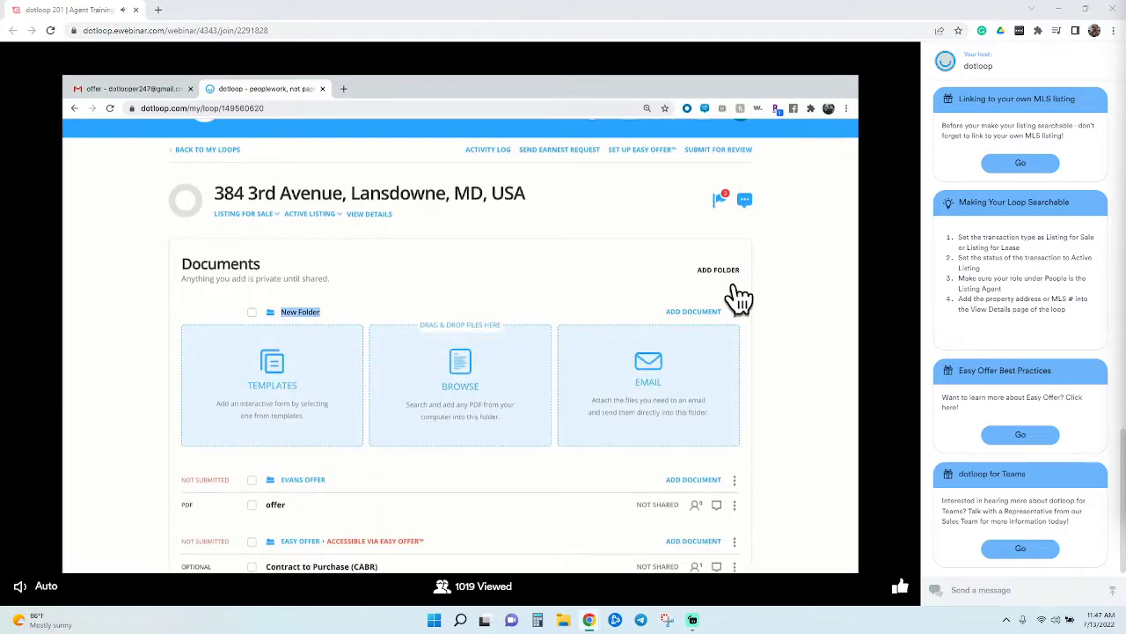
type("smith offer")
key("Return")
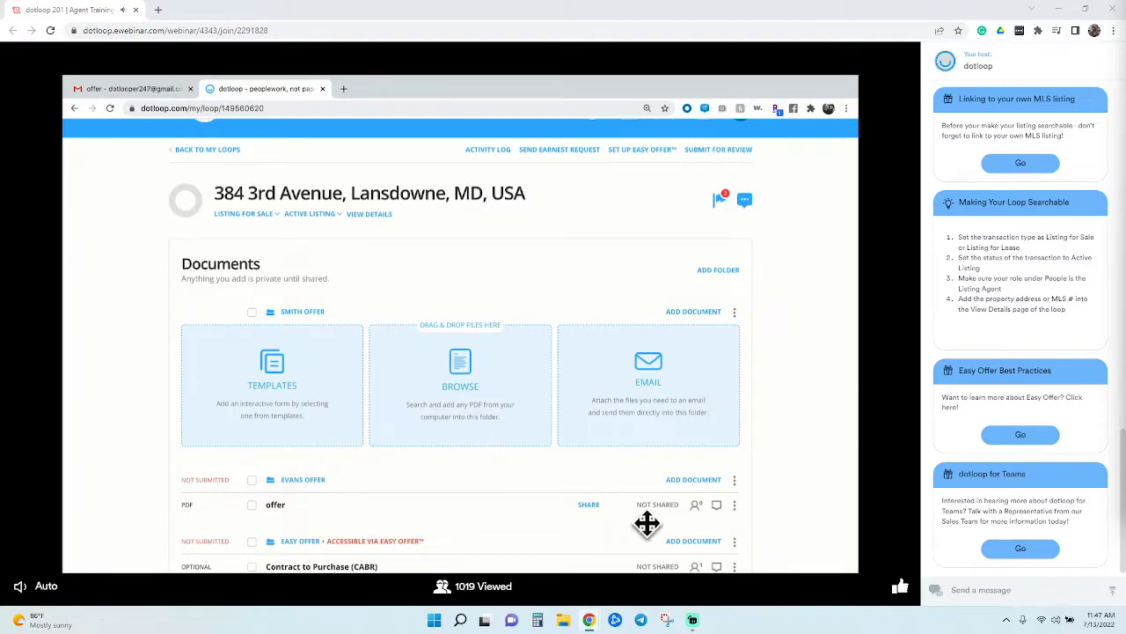
Copy the Smith Offer folder's upload email address to the clipboard
left_click(669, 424)
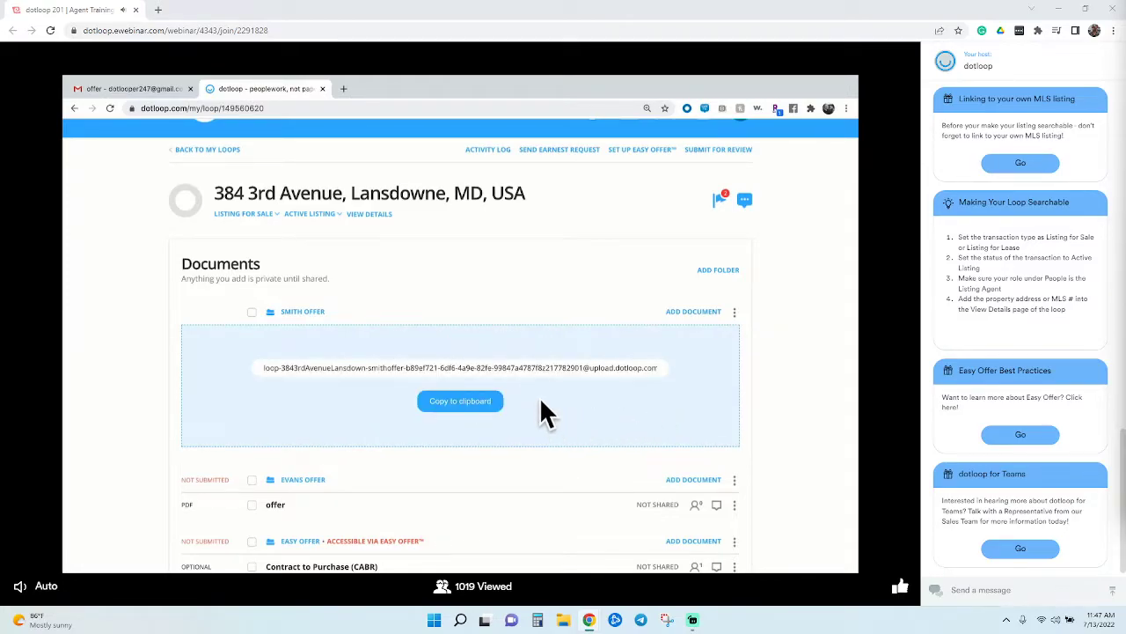
left_click(461, 405)
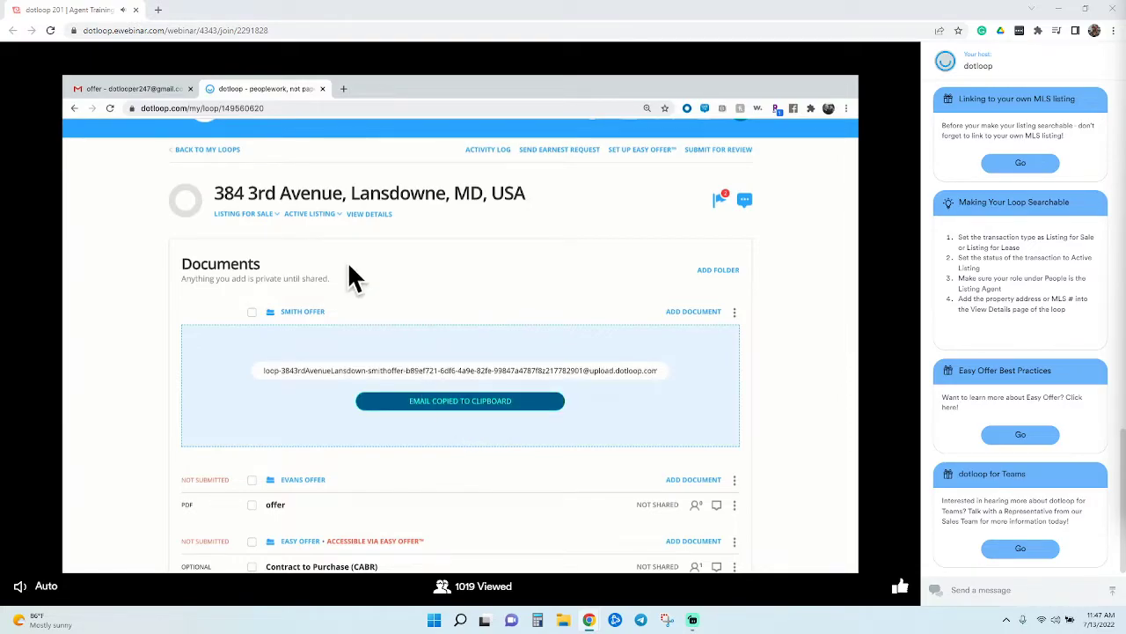
left_click(154, 88)
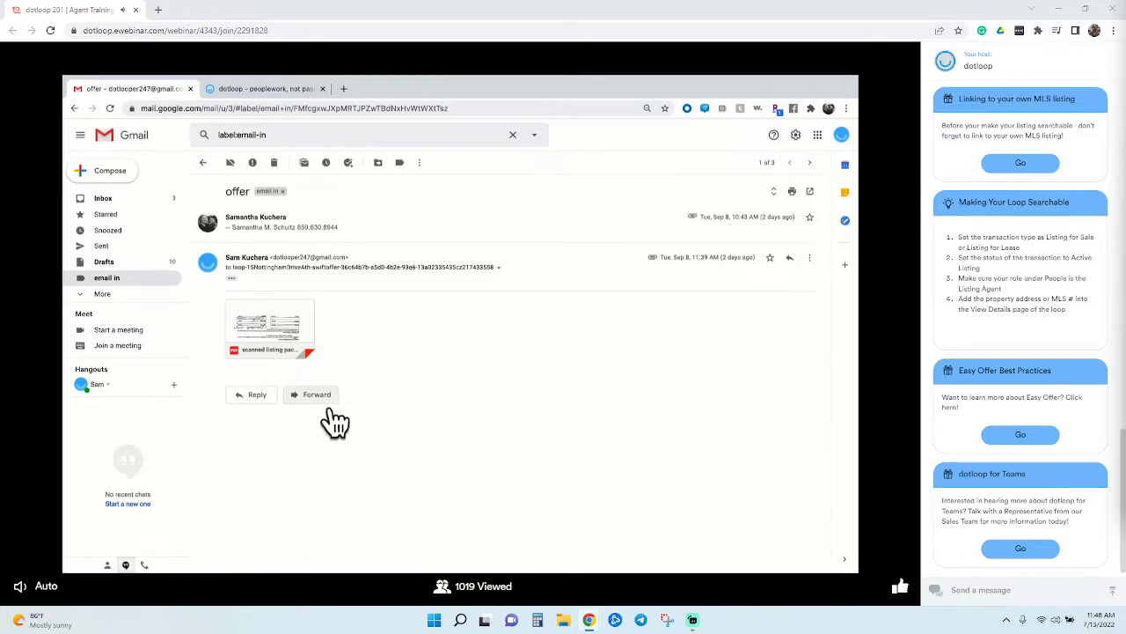
Forward the 'offer' email to the pasted Smith Offer upload address and send it
left_click(319, 398)
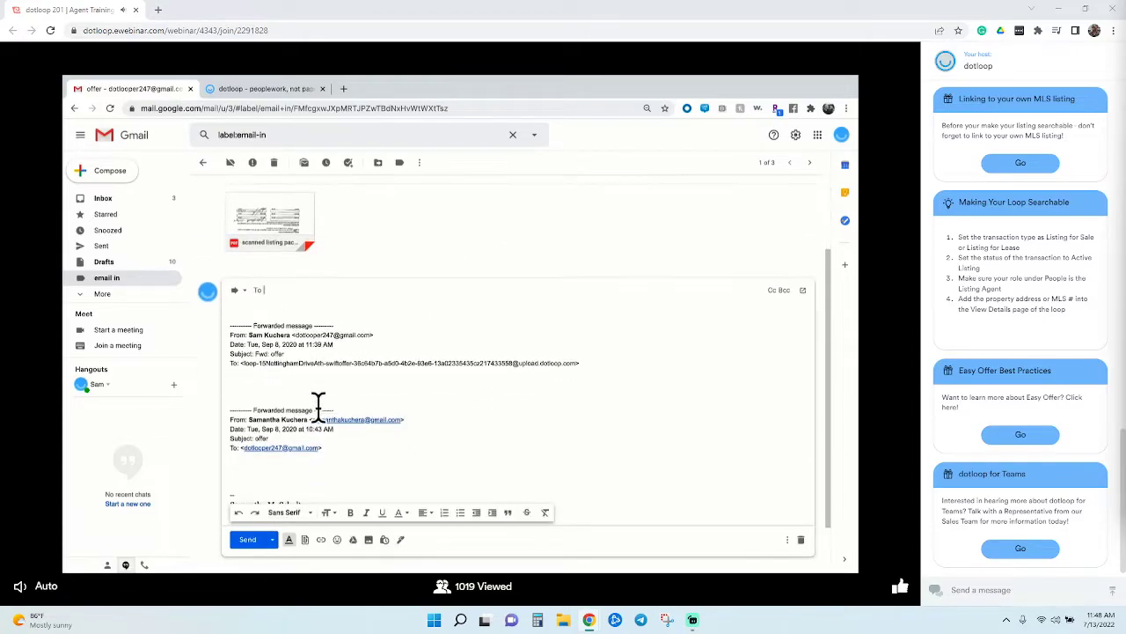
key("ctrl+v")
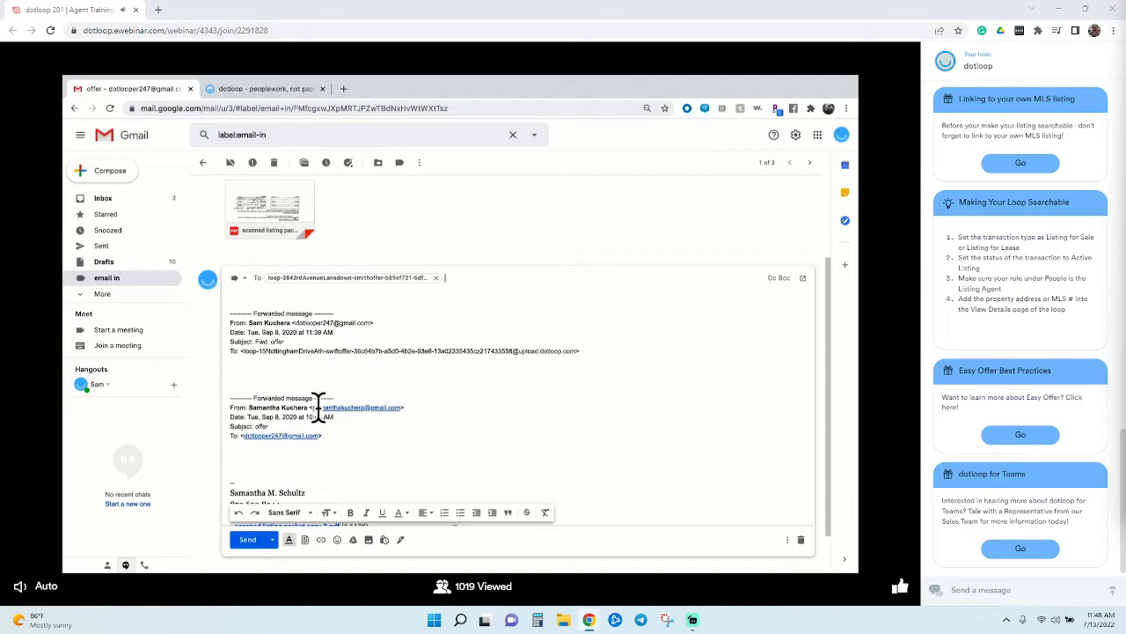
left_click(262, 556)
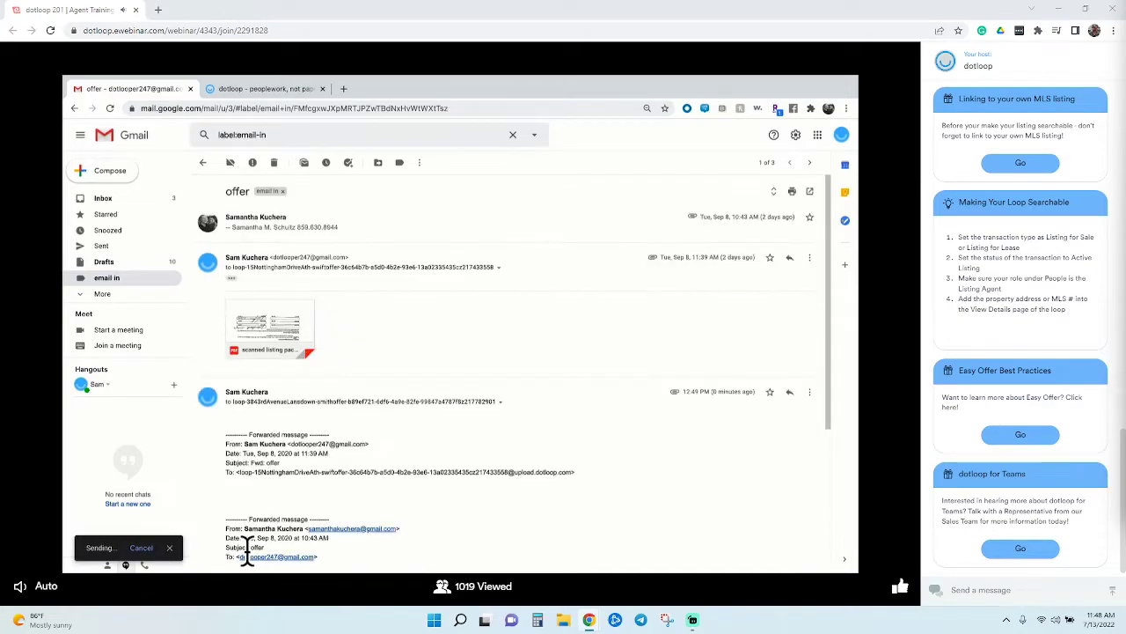
left_click(248, 92)
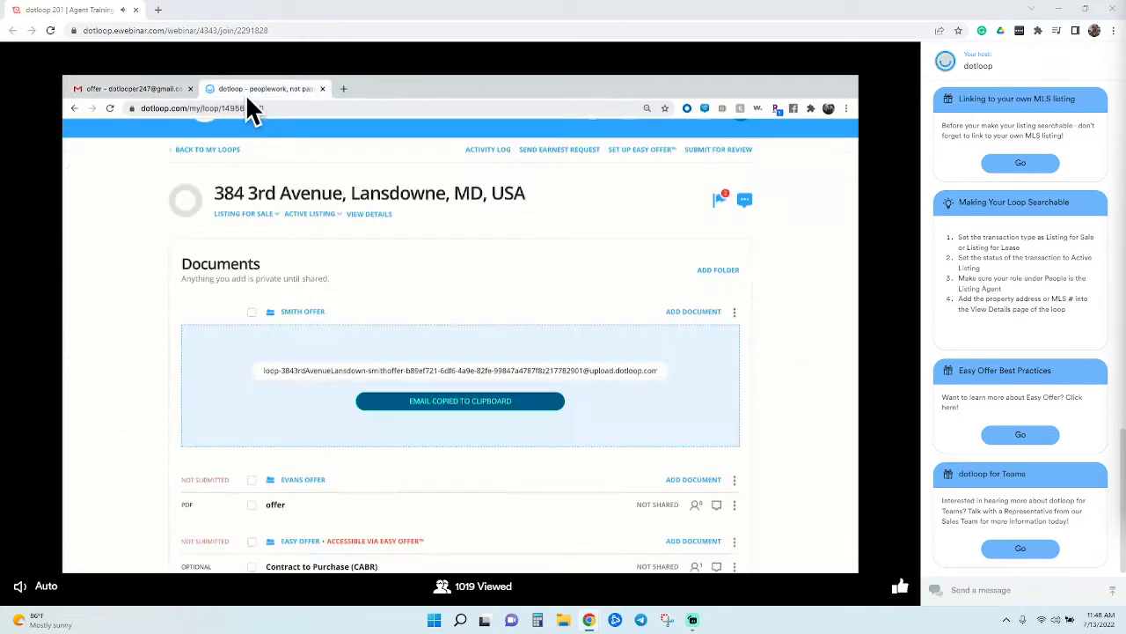
Reload the loop page so 'scanned listing packet copy 2.pdf' shows under Smith Offer
left_click(111, 112)
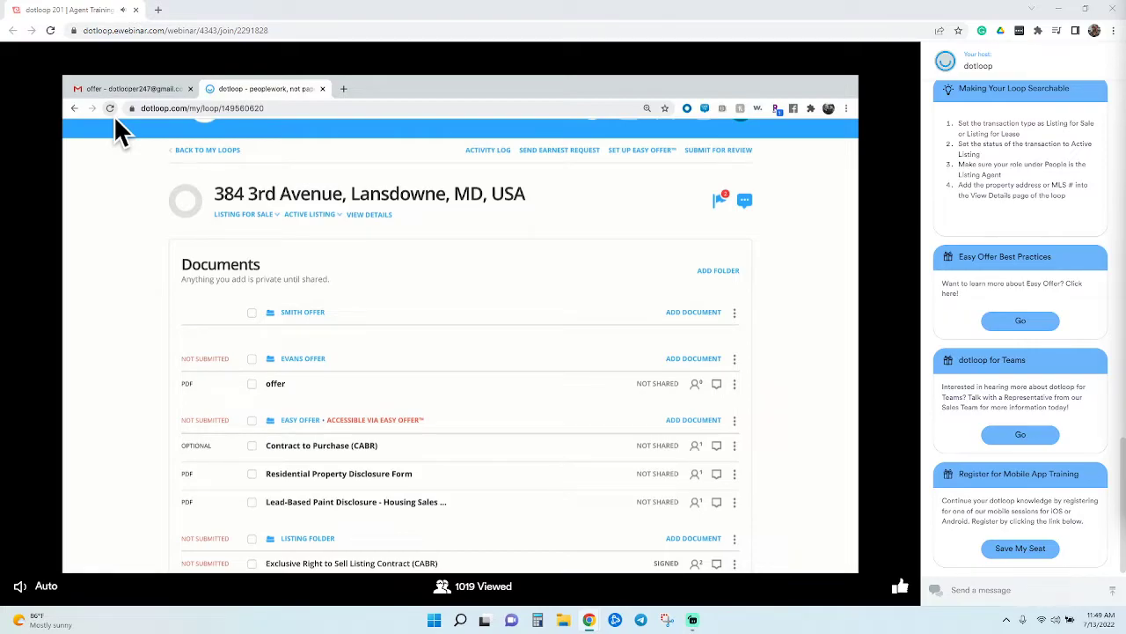
left_click(114, 116)
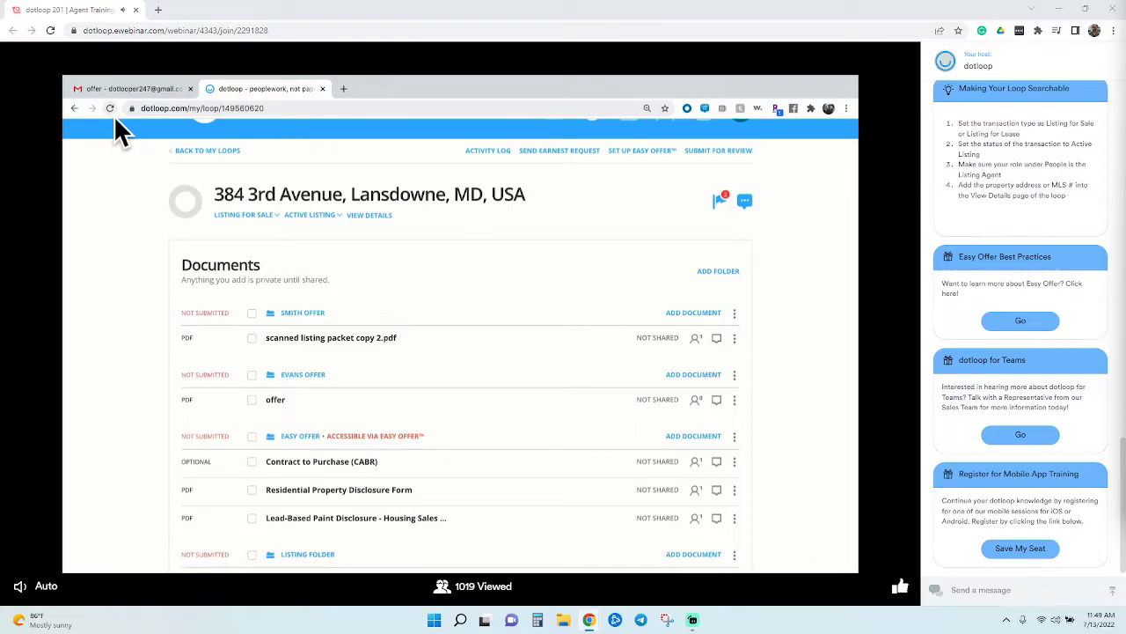
Open the Contract to Purchase (CABR) document in the Swift Offer folder
left_click(735, 338)
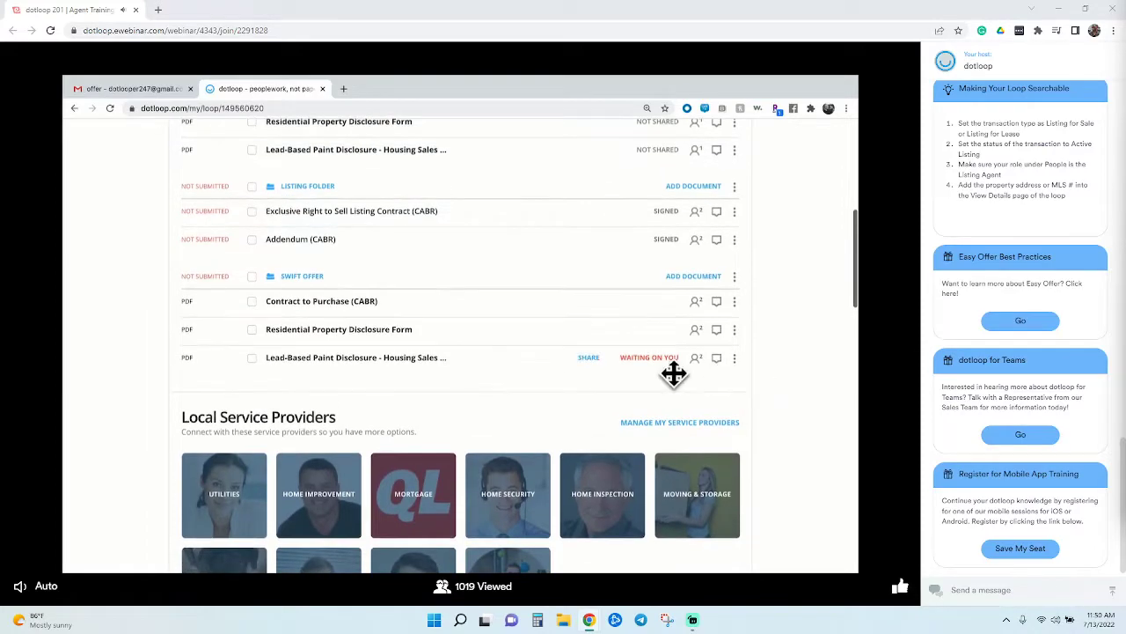
scroll(417, 308, "up", 2)
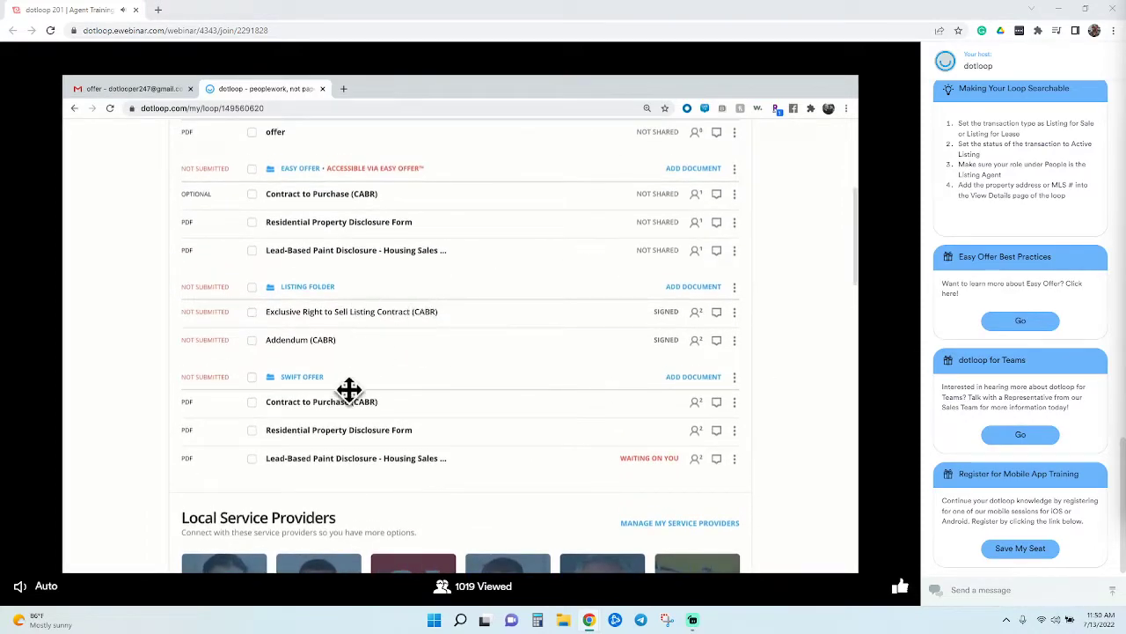
left_click(350, 410)
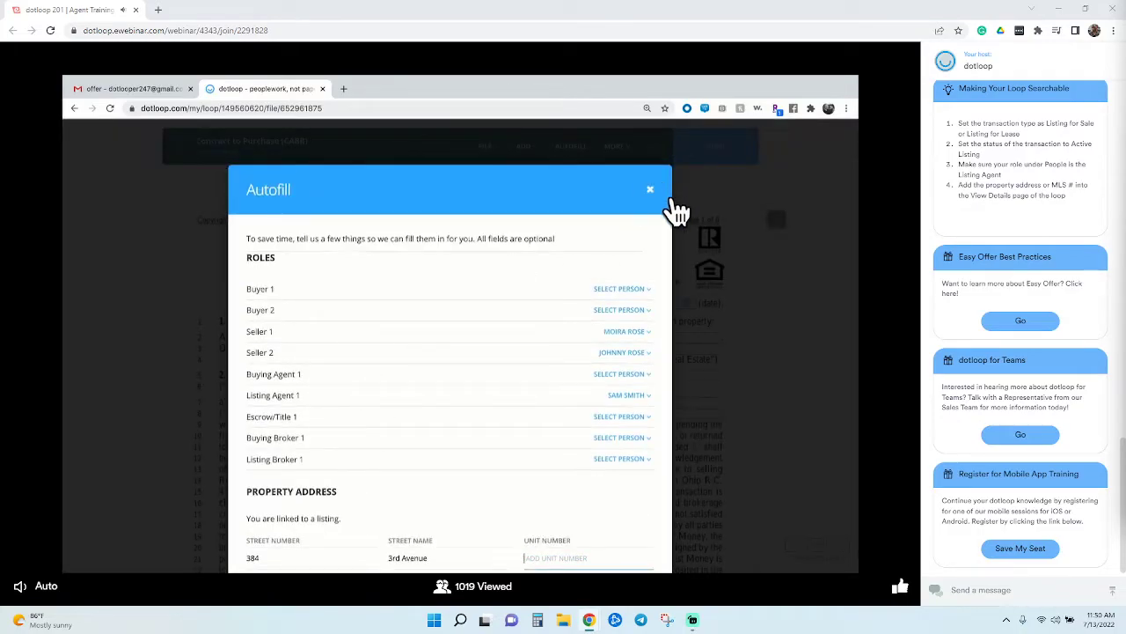
Dismiss Autofill and assign a Seller's Initials field to the listing agent
left_click(658, 189)
scroll(652, 326, "down", 2)
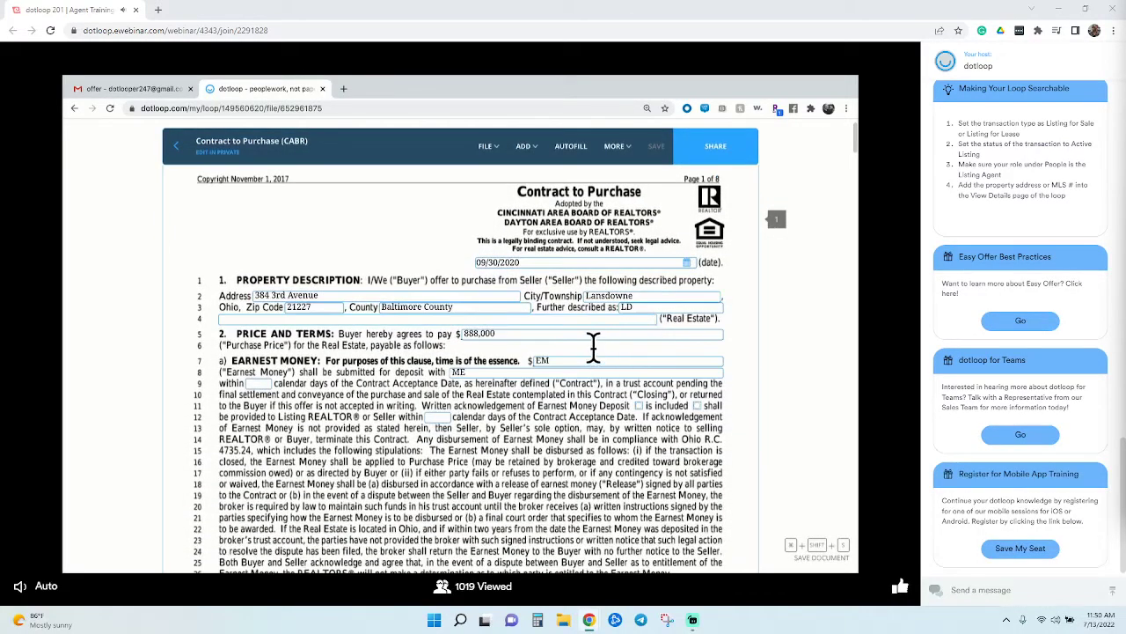
left_click(594, 343)
scroll(594, 347, "down", 5)
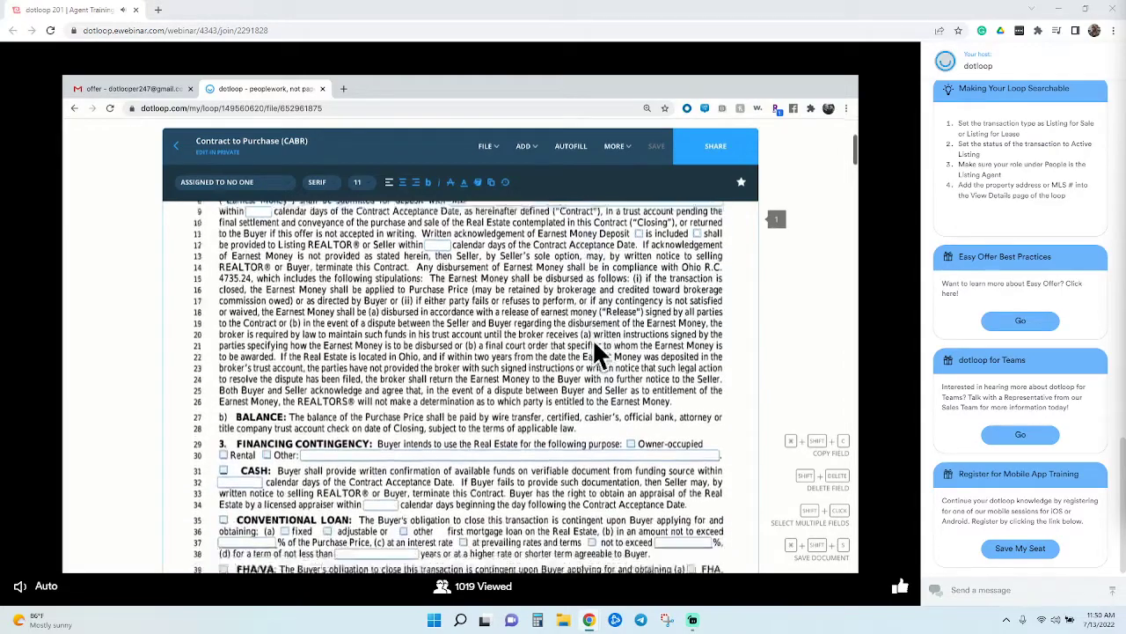
scroll(594, 345, "down", 1)
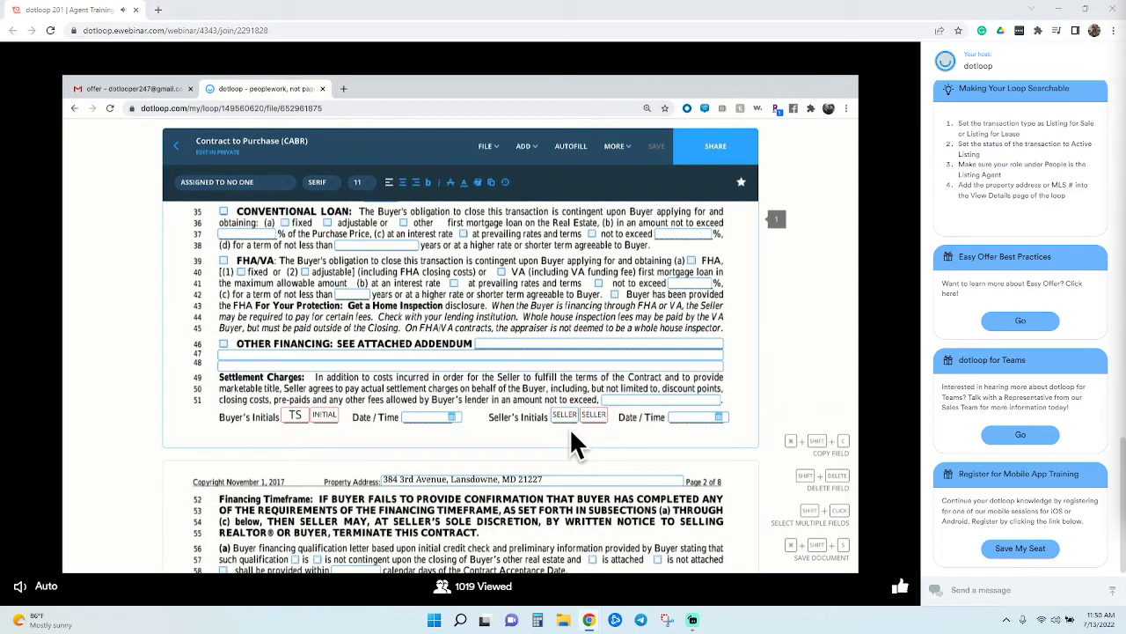
left_click(566, 417)
left_click(264, 182)
left_click(257, 212)
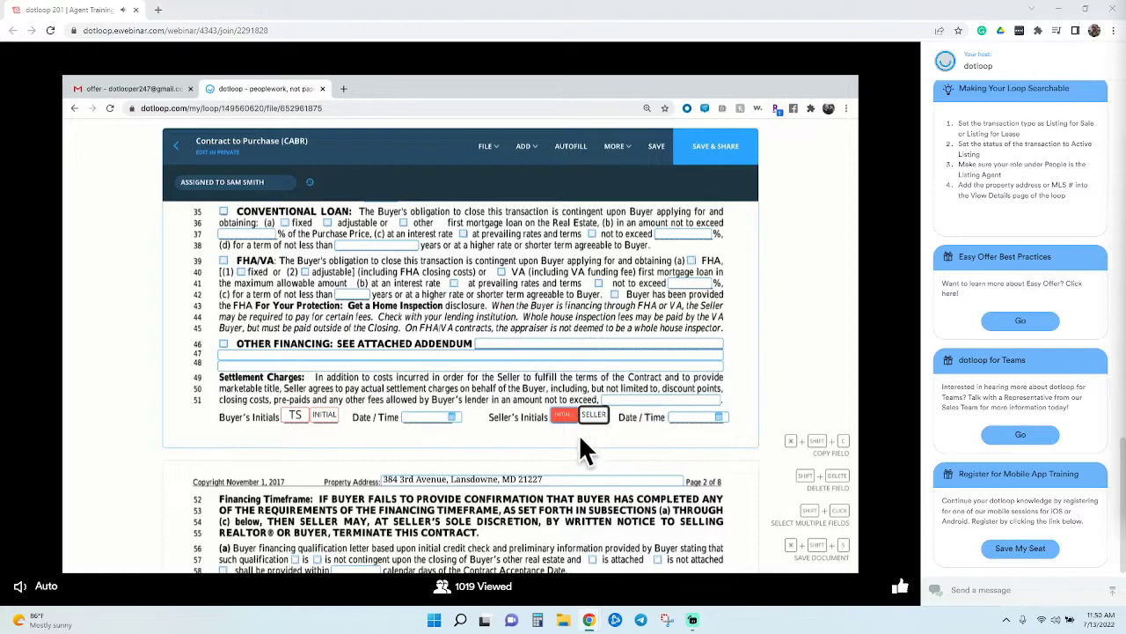
Leave the contract without saving the changes, returning to the loop
mouse_move(587, 431)
left_click(180, 148)
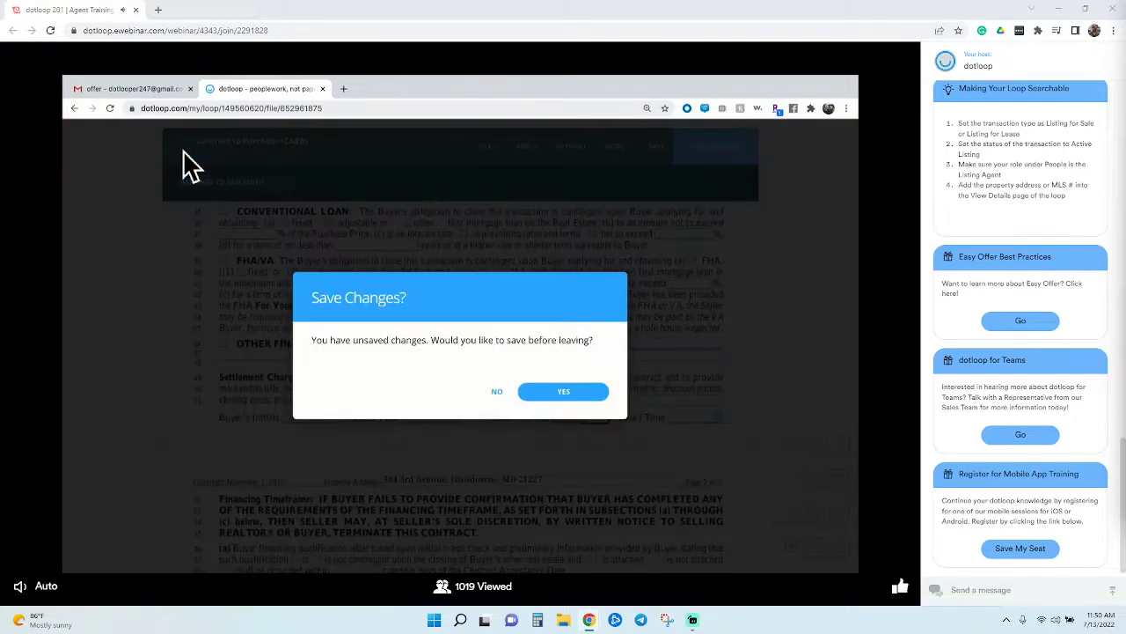
left_click(496, 392)
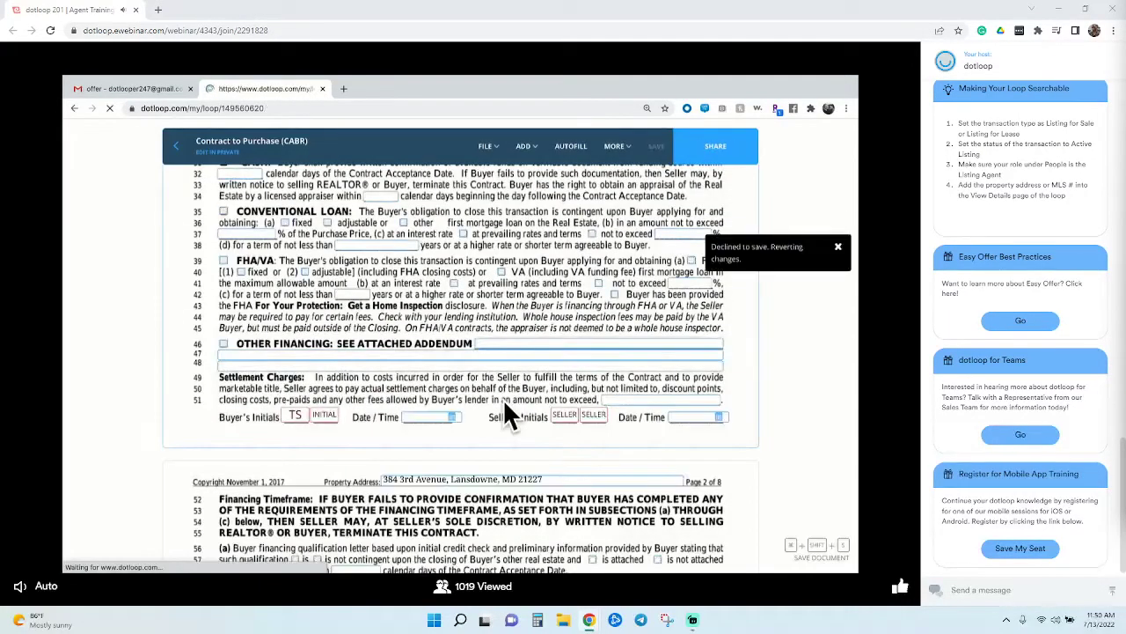